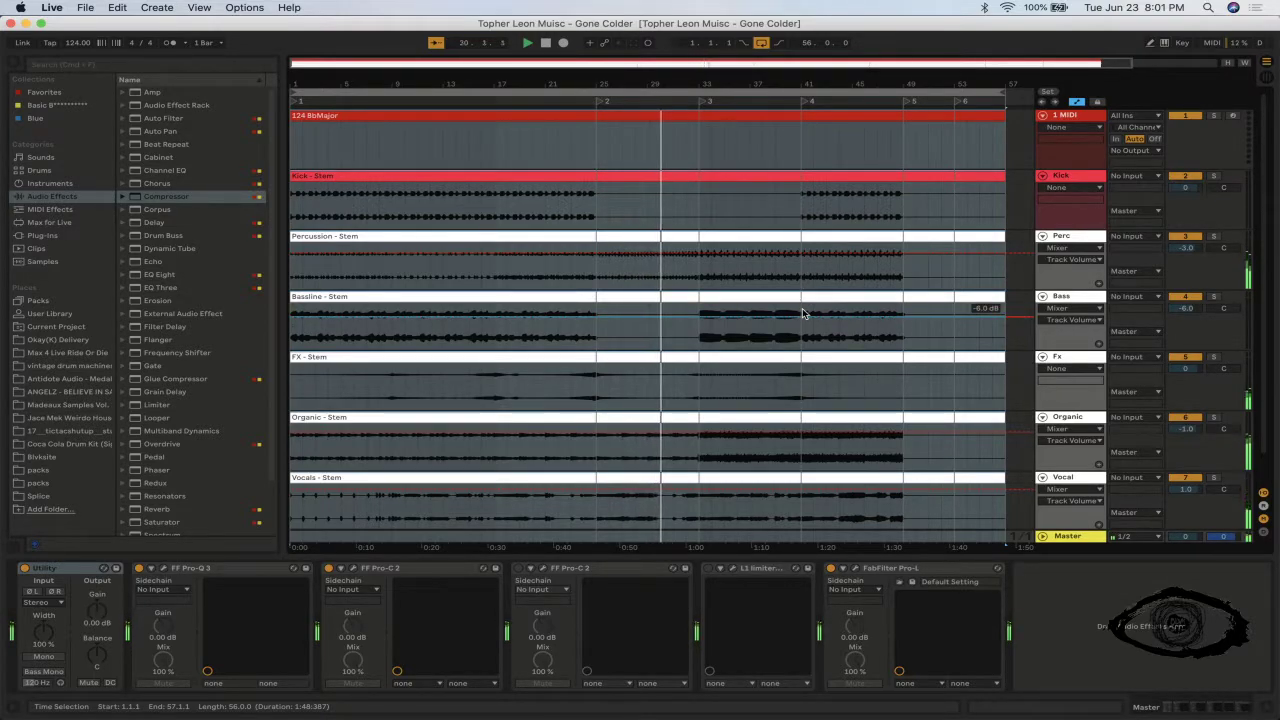
# - Switch to Streamlabs OBS, send "Check Check" in the stream chat, and return to Ableton Live
pyautogui.press('super+Tab')
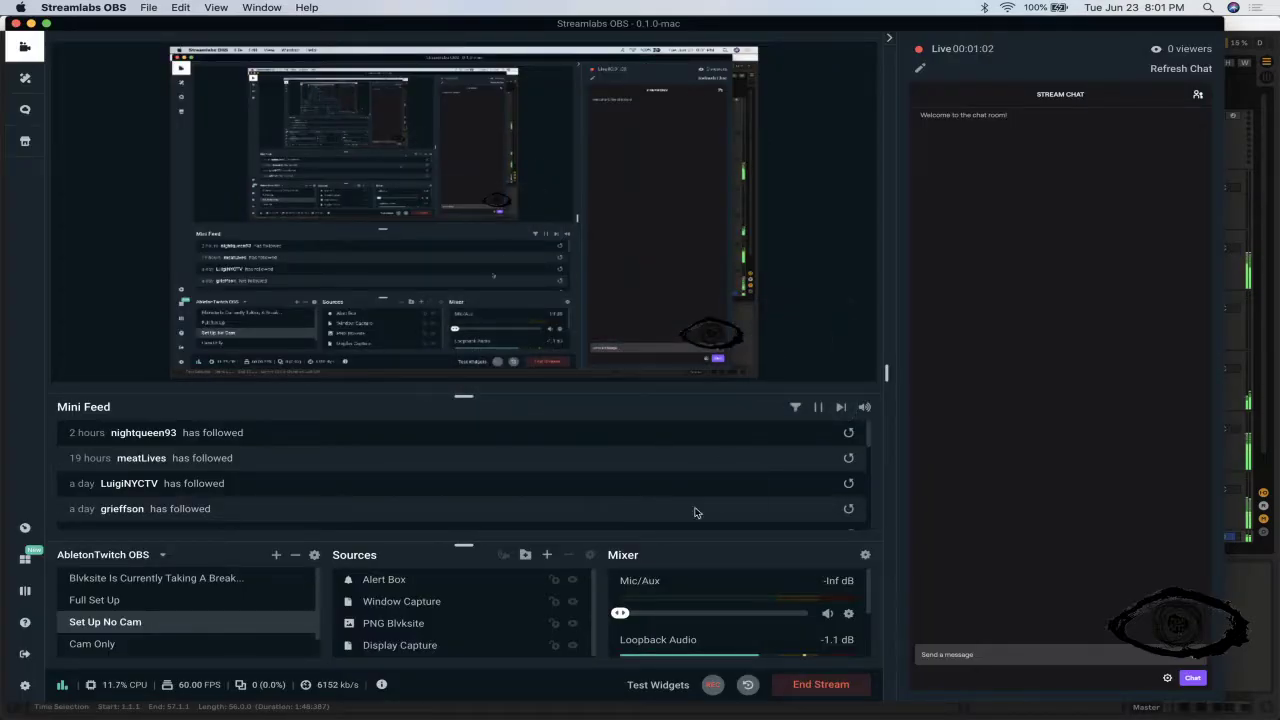
pyautogui.click(1040, 651)
pyautogui.write('Check Check')
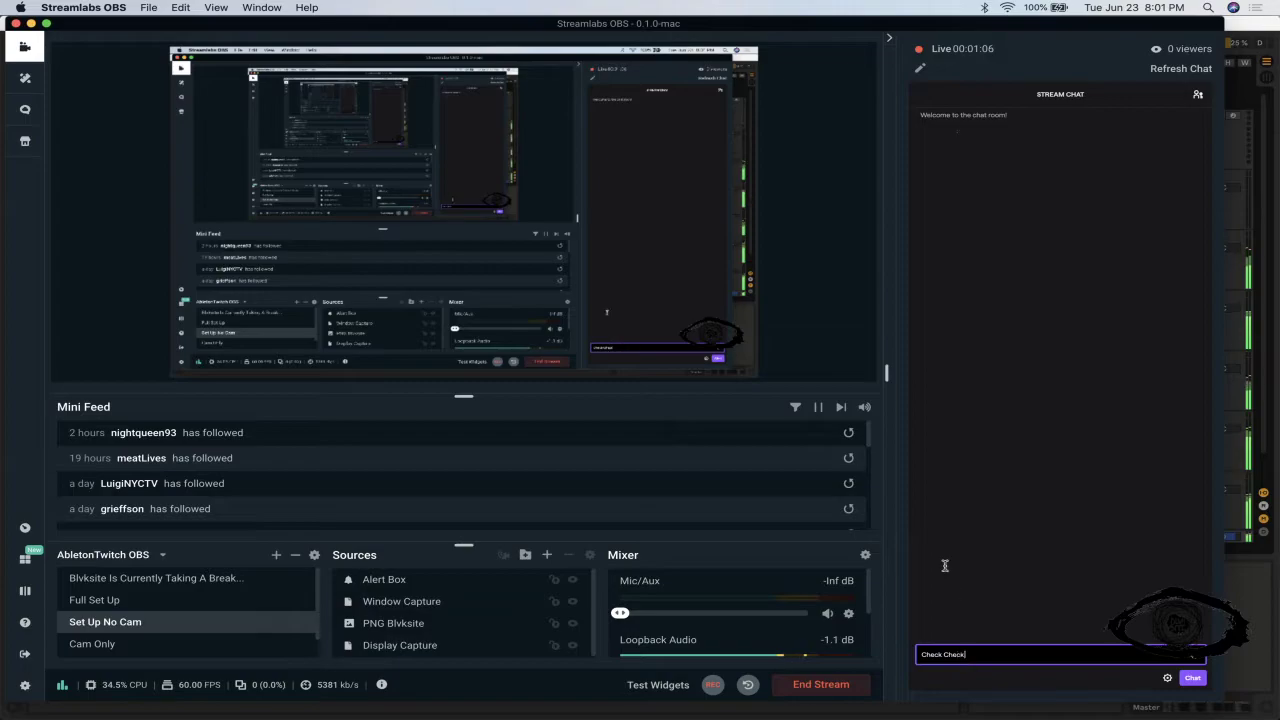
pyautogui.press('Return')
pyautogui.press('super+Tab')
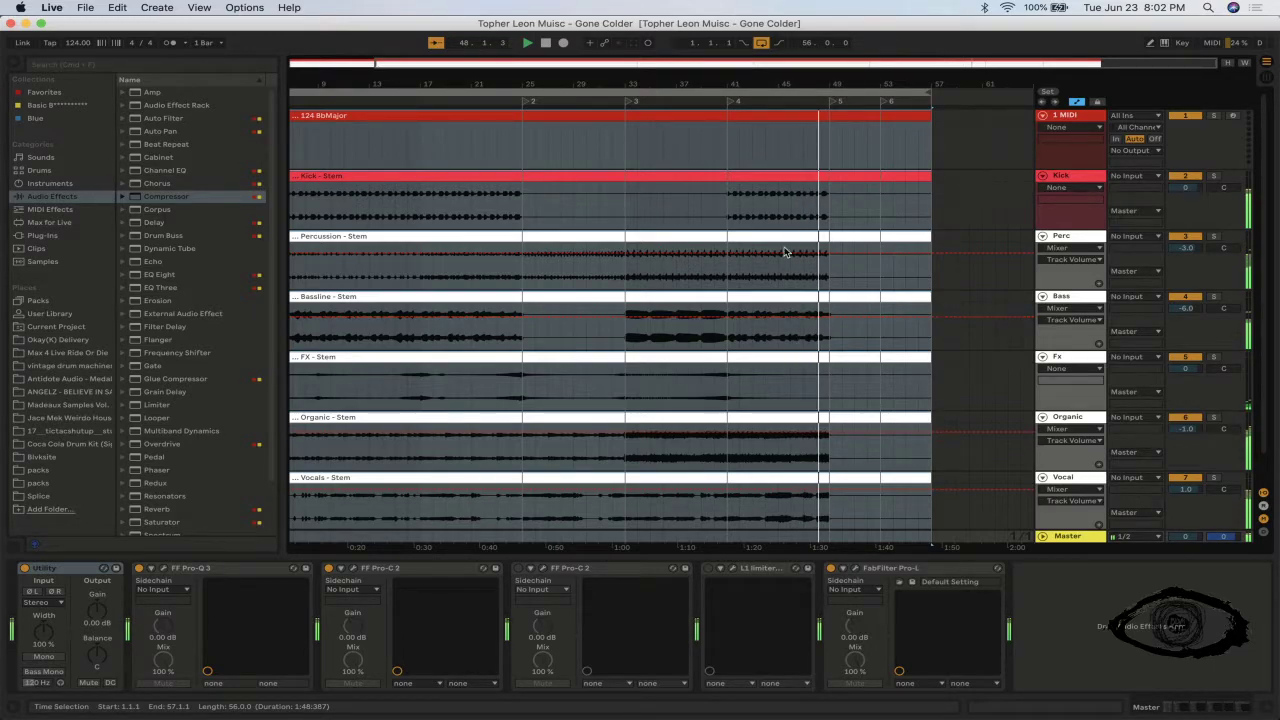
# - Set the audio buffer size to 512 samples and the audio input device to No Device in the preferences
pyautogui.scroll(-2, 818, 405)
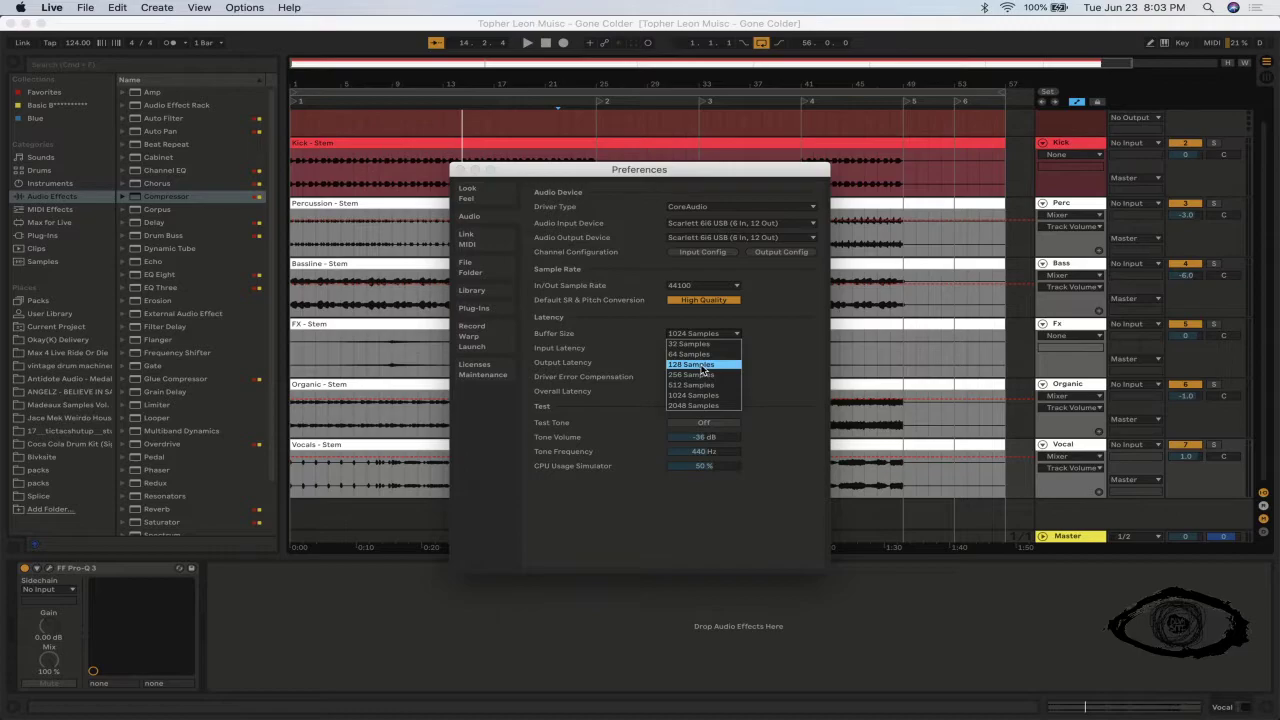
pyautogui.click(690, 385)
pyautogui.click(742, 224)
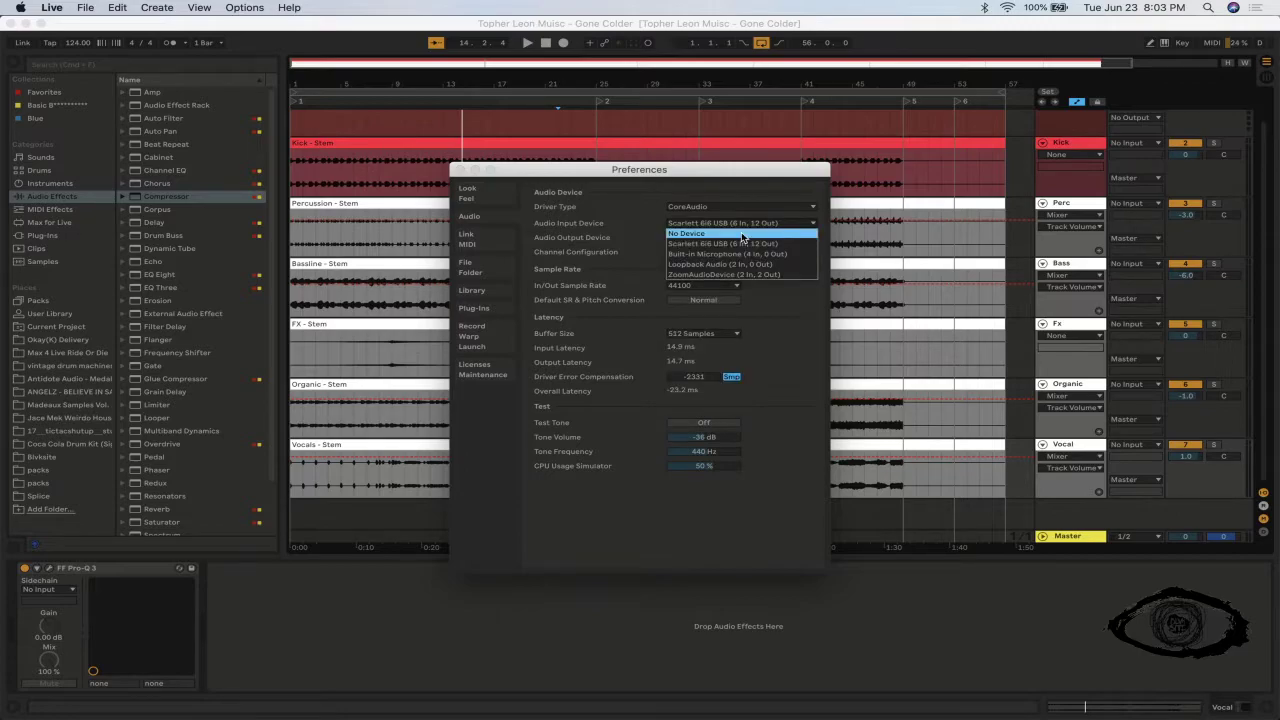
pyautogui.press('Return')
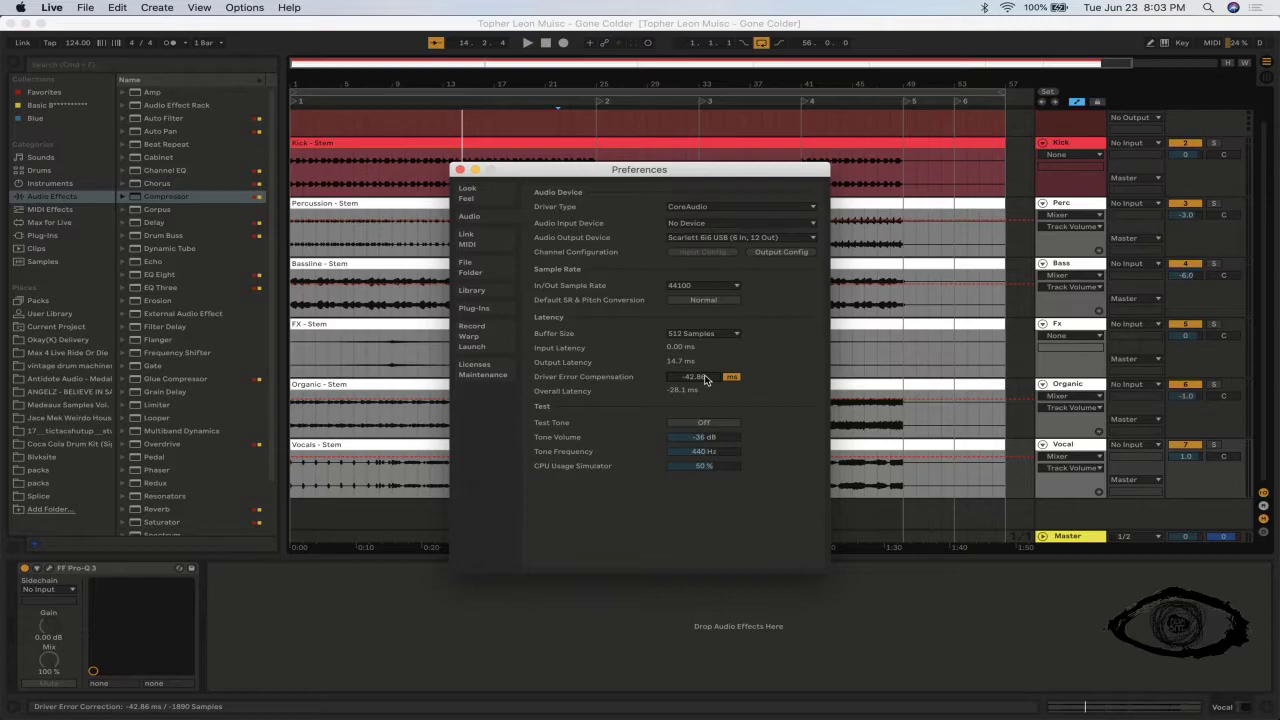
# - Set the driver error compensation to -649 samples and close the preferences
pyautogui.scroll(2, 704, 378)
pyautogui.scroll(4, 705, 378)
pyautogui.scroll(6, 705, 379)
pyautogui.scroll(7, 705, 379)
pyautogui.moveTo(717, 380); pyautogui.dragTo(717, 384)
pyautogui.click(730, 377)
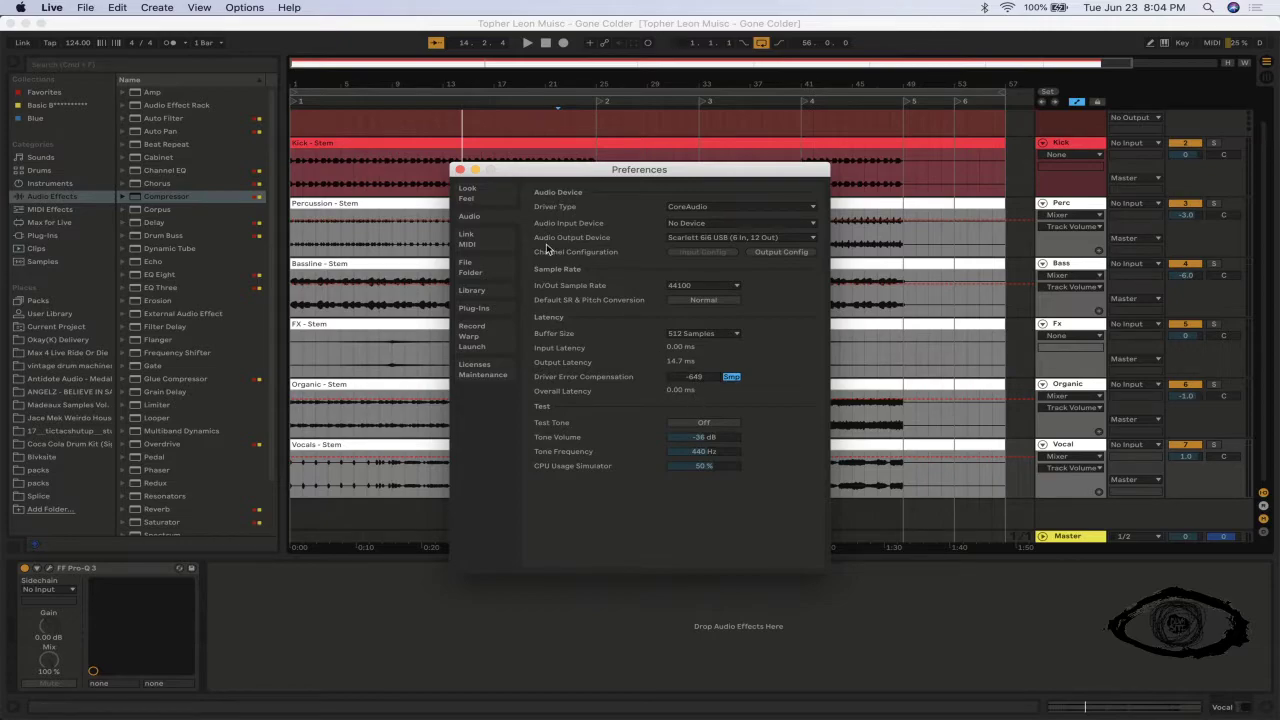
pyautogui.click(460, 170)
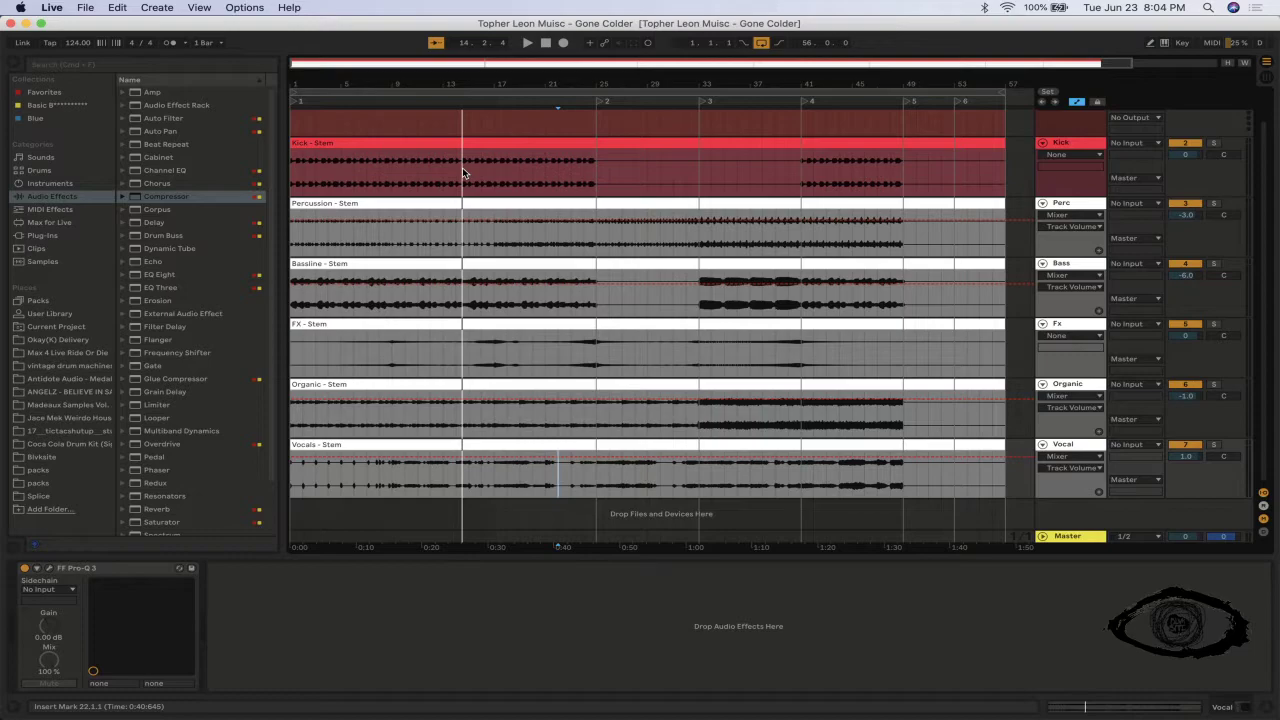
# - Switch to Streamlabs OBS, view the troubleshooter for the skipped-frames warning, and open the settings from it
pyautogui.press('super+Tab')
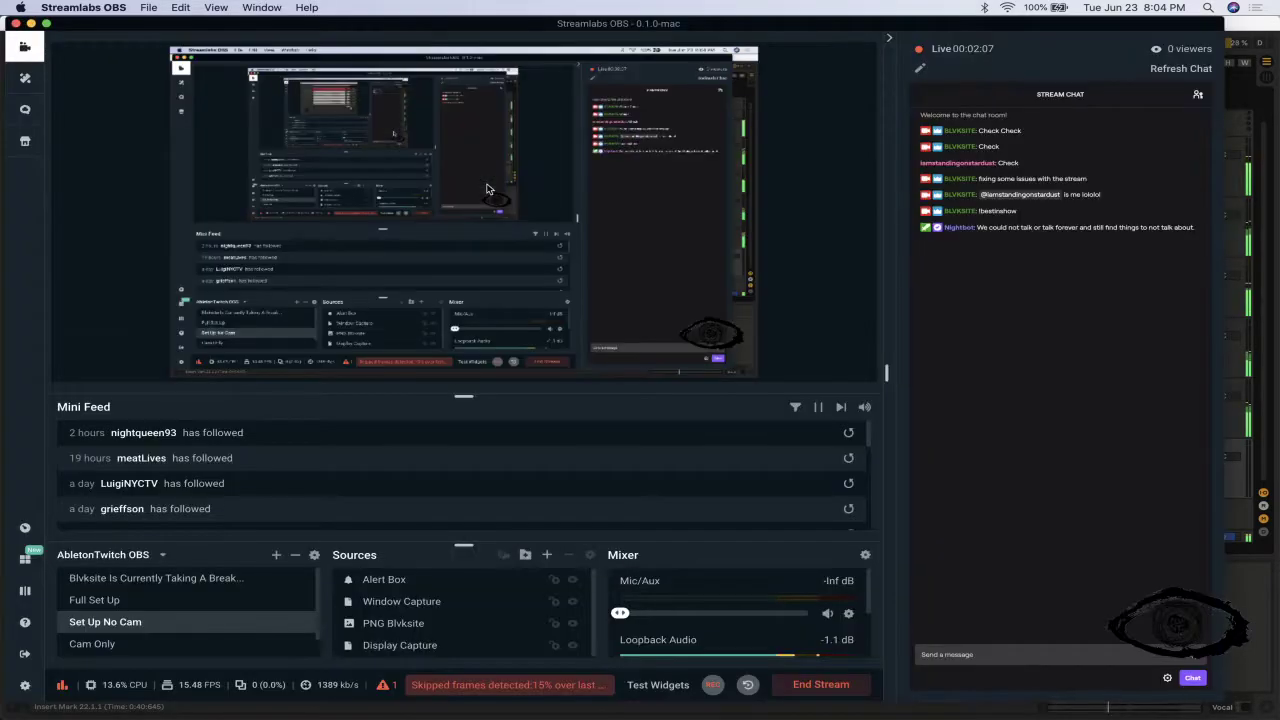
pyautogui.click(434, 690)
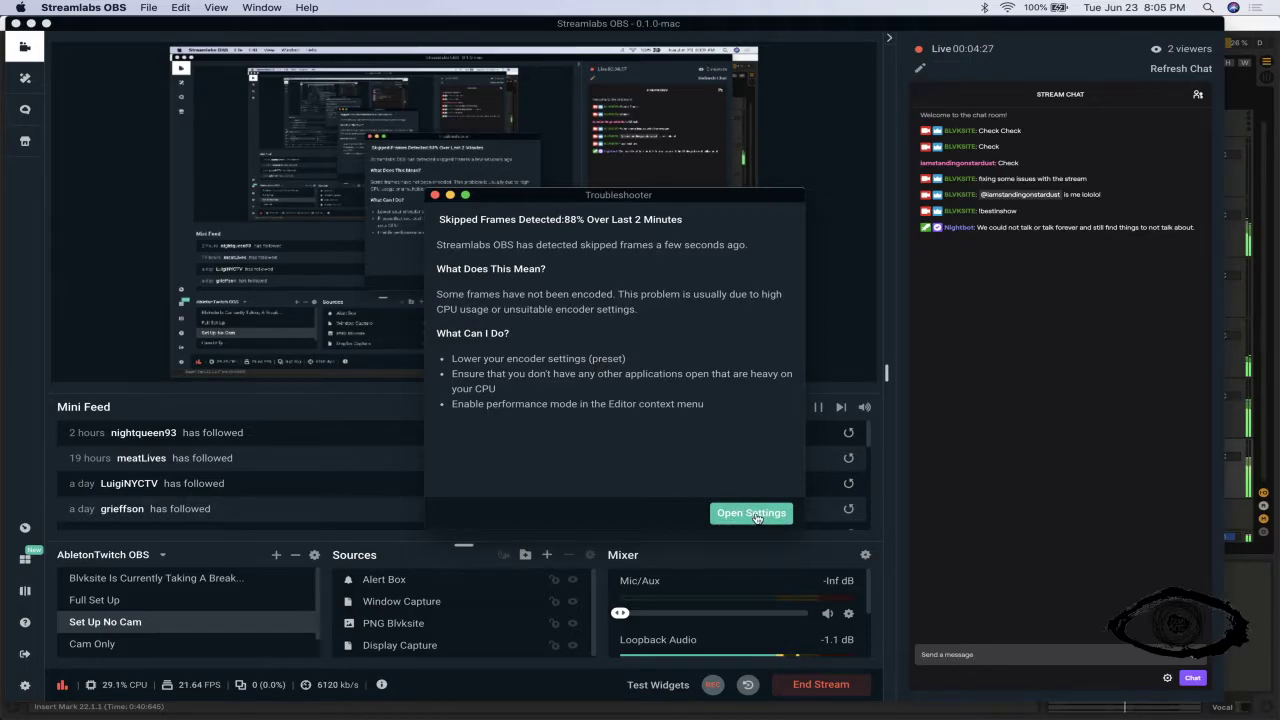
pyautogui.click(756, 515)
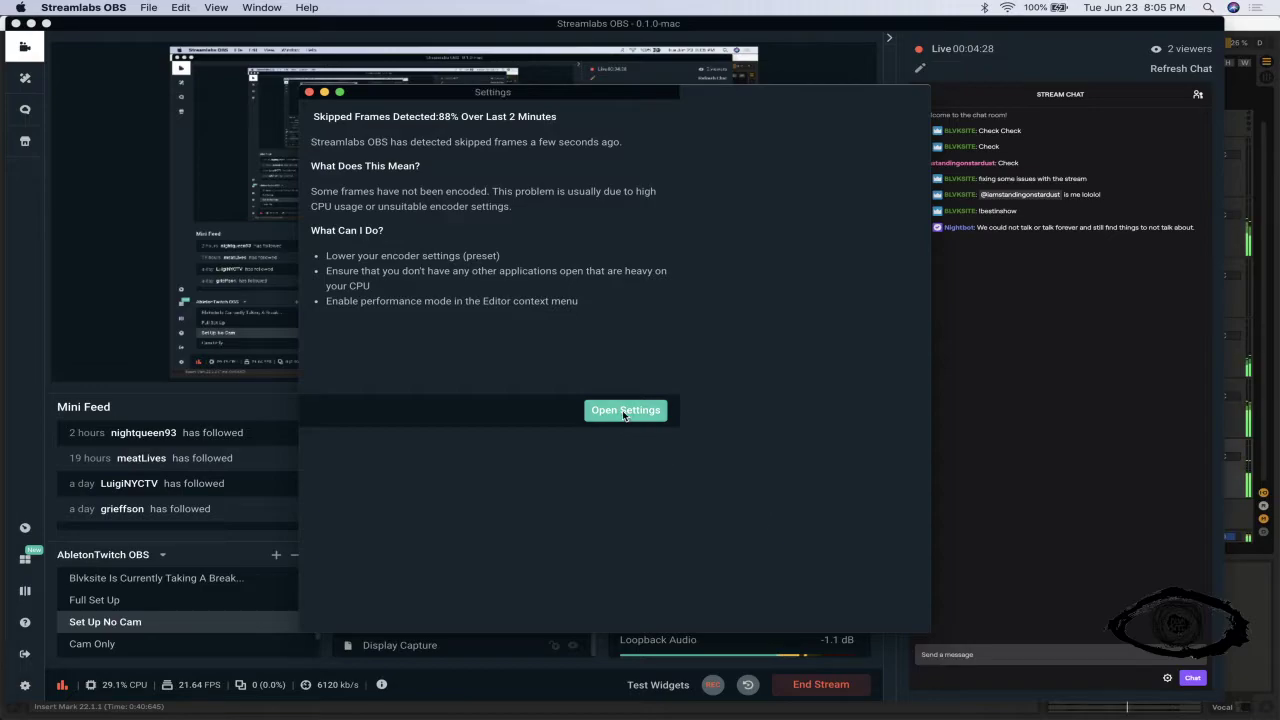
pyautogui.click(623, 410)
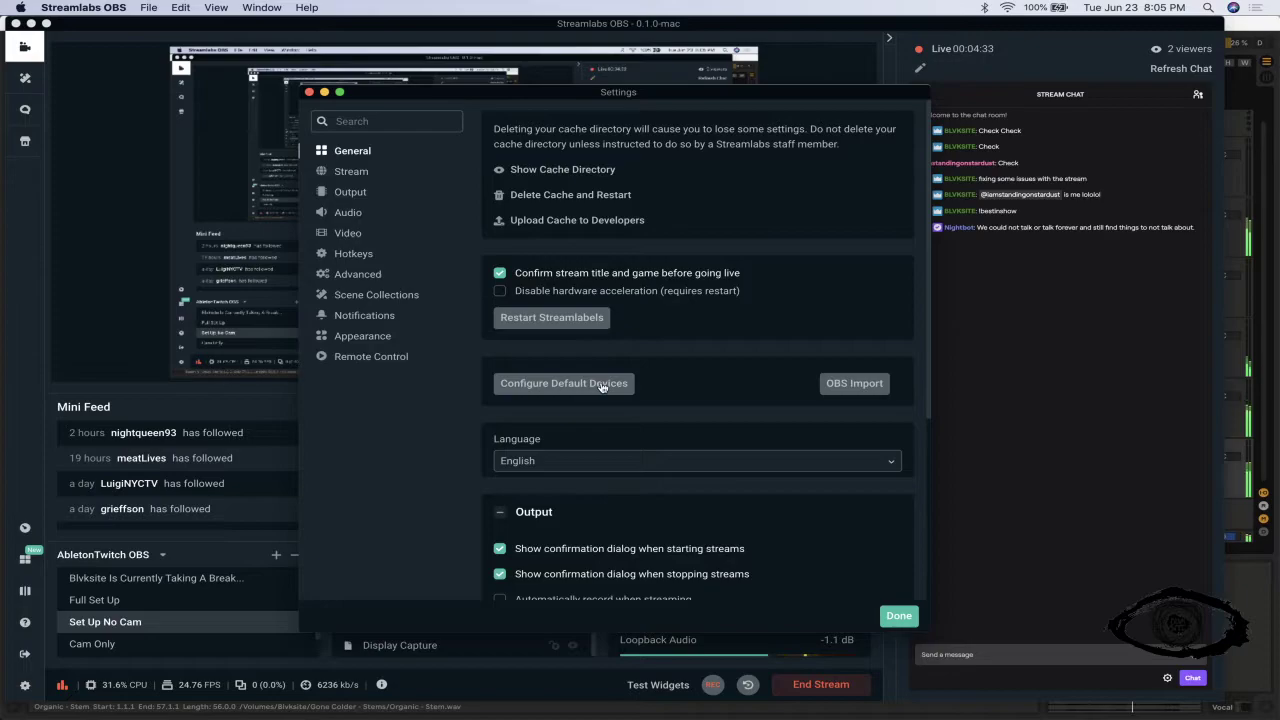
# - Run the default device configuration with FaceTime HD Camera (Built-in) as webcam and Default as mic
pyautogui.click(601, 384)
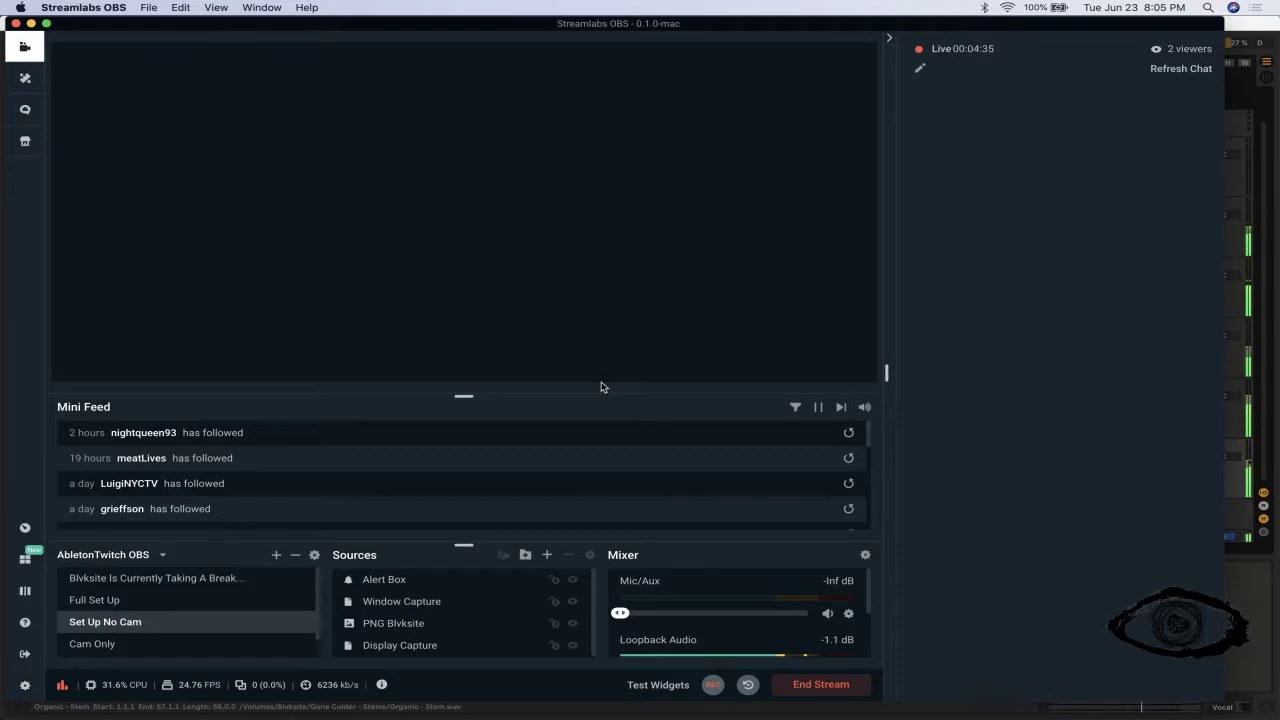
pyautogui.moveTo(612, 23)
pyautogui.mouseDown()
pyautogui.moveTo(620, 408)
pyautogui.moveTo(620, 25)
pyautogui.mouseUp()
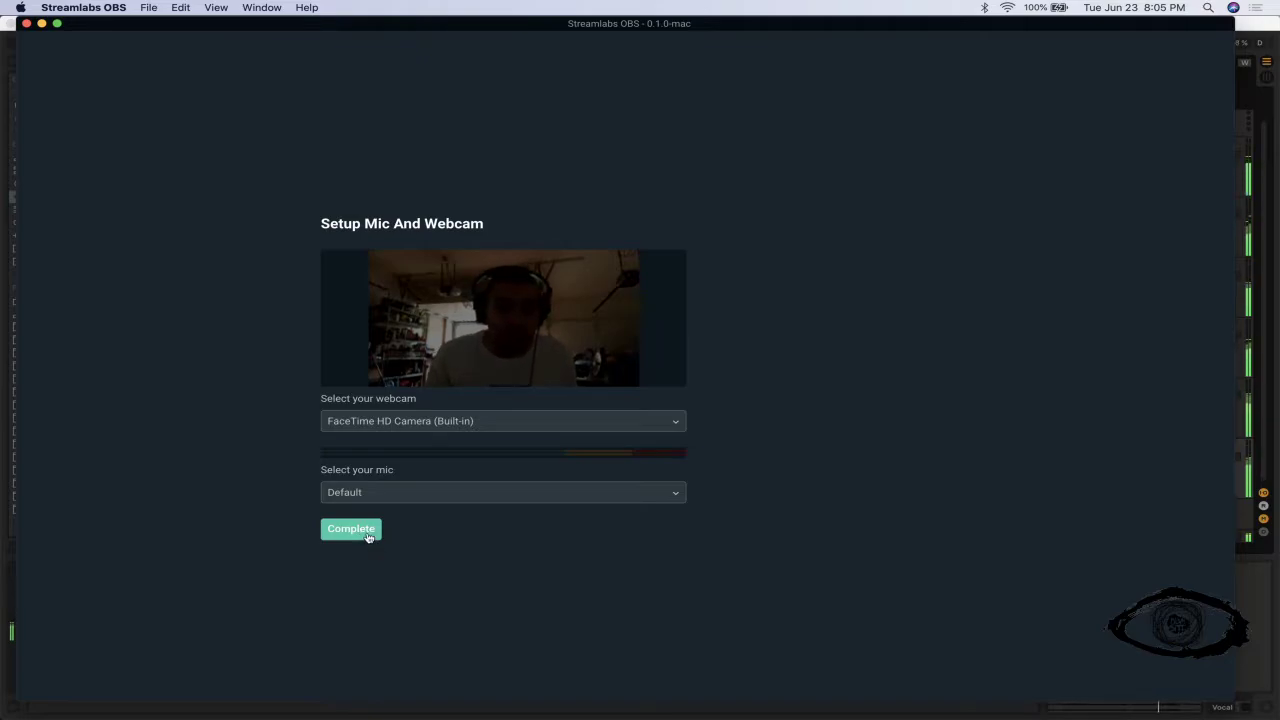
pyautogui.click(367, 530)
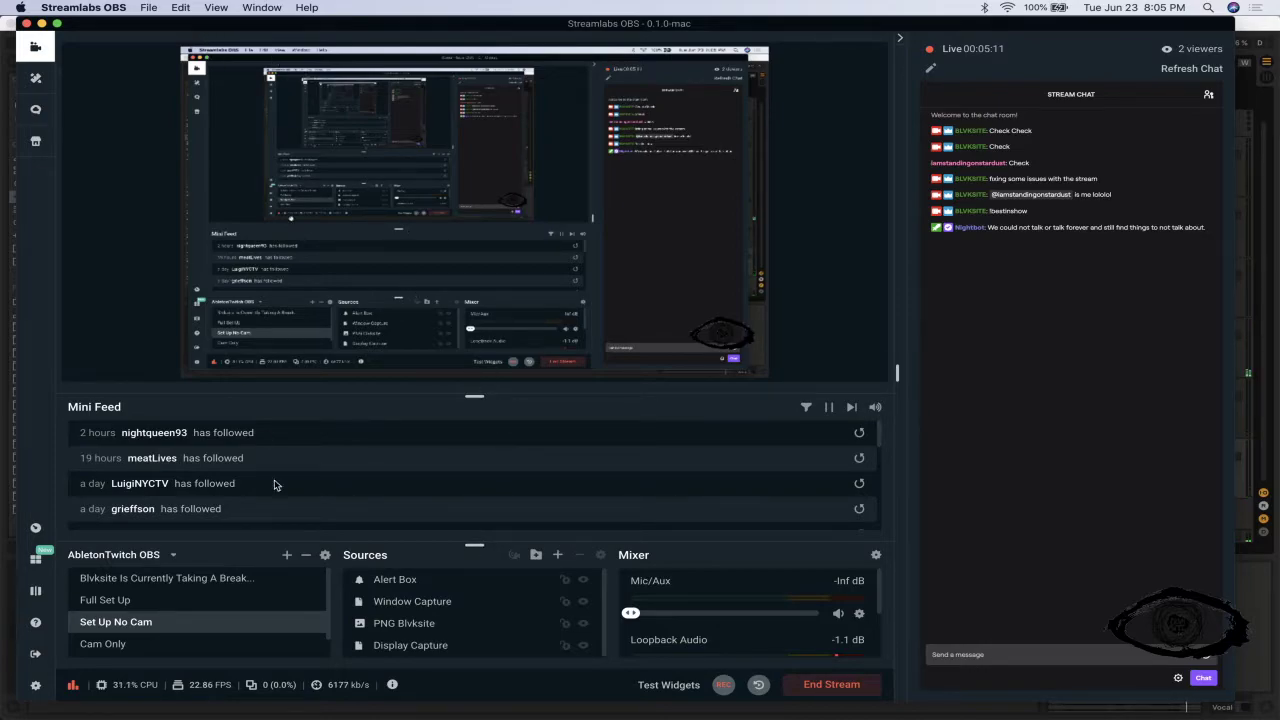
# - Open the performance metrics and remove the CPU and FPS stats from the footer
pyautogui.click(73, 686)
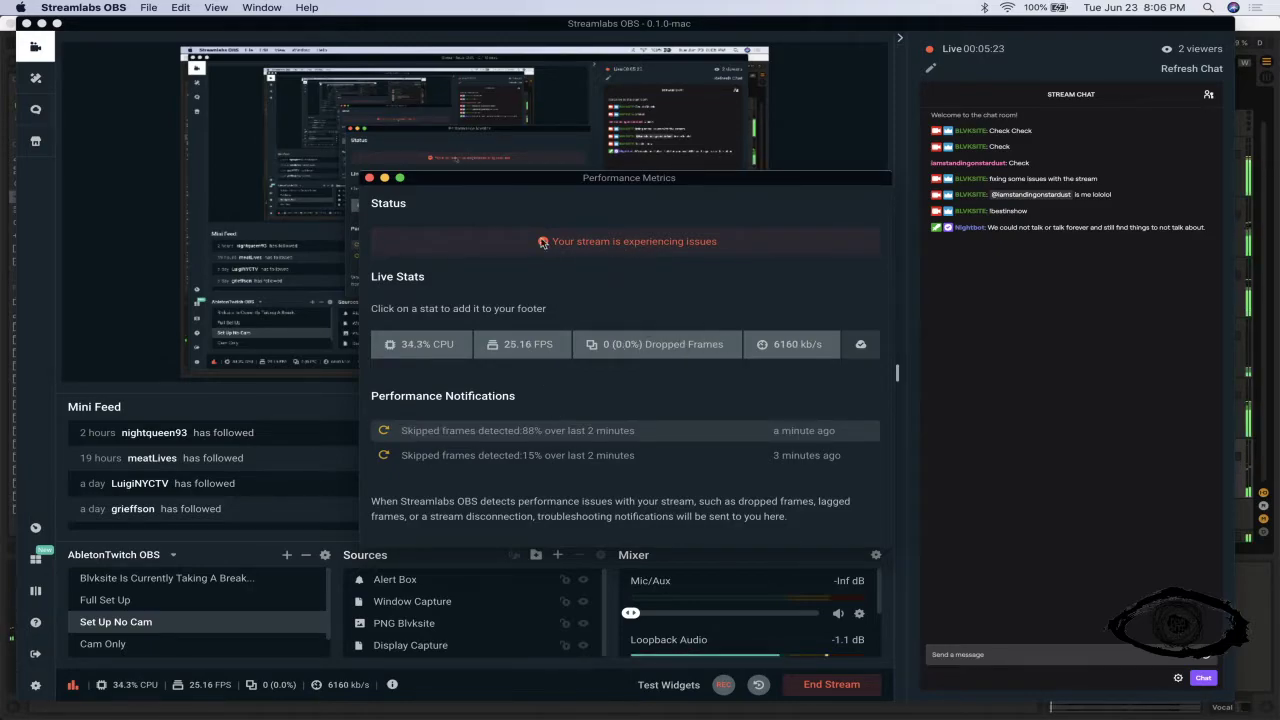
pyautogui.click(369, 177)
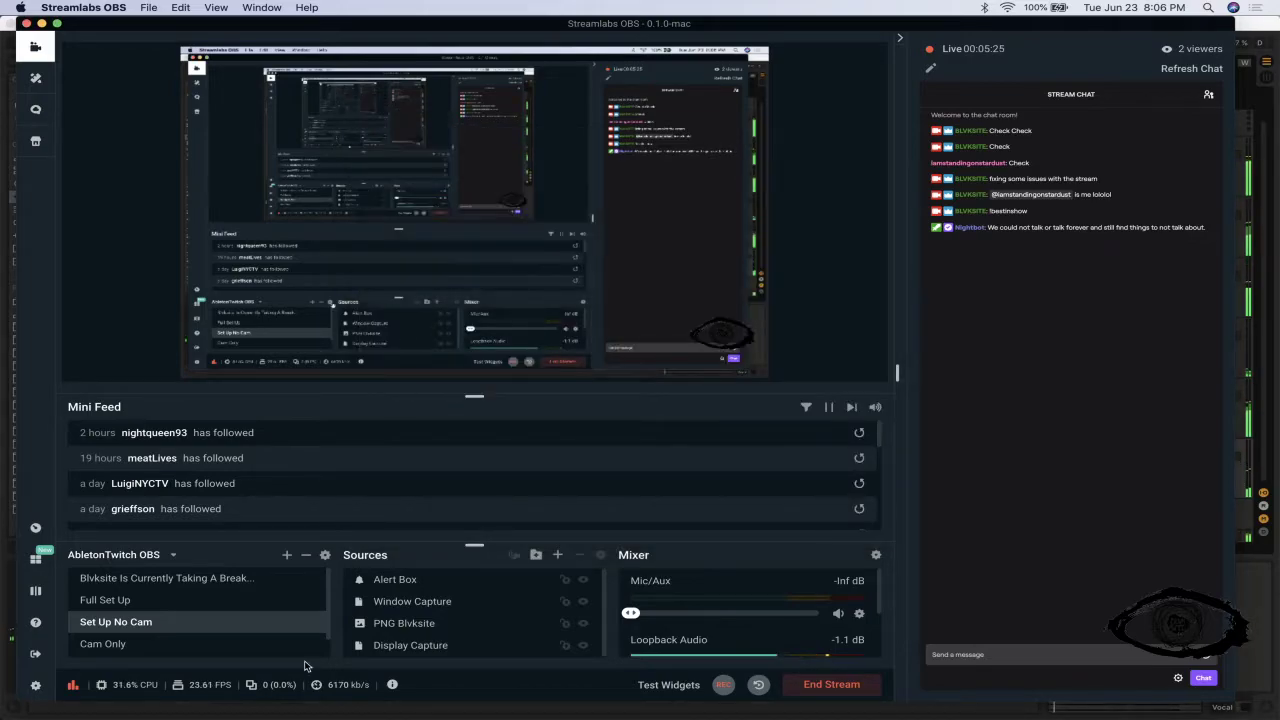
pyautogui.click(74, 685)
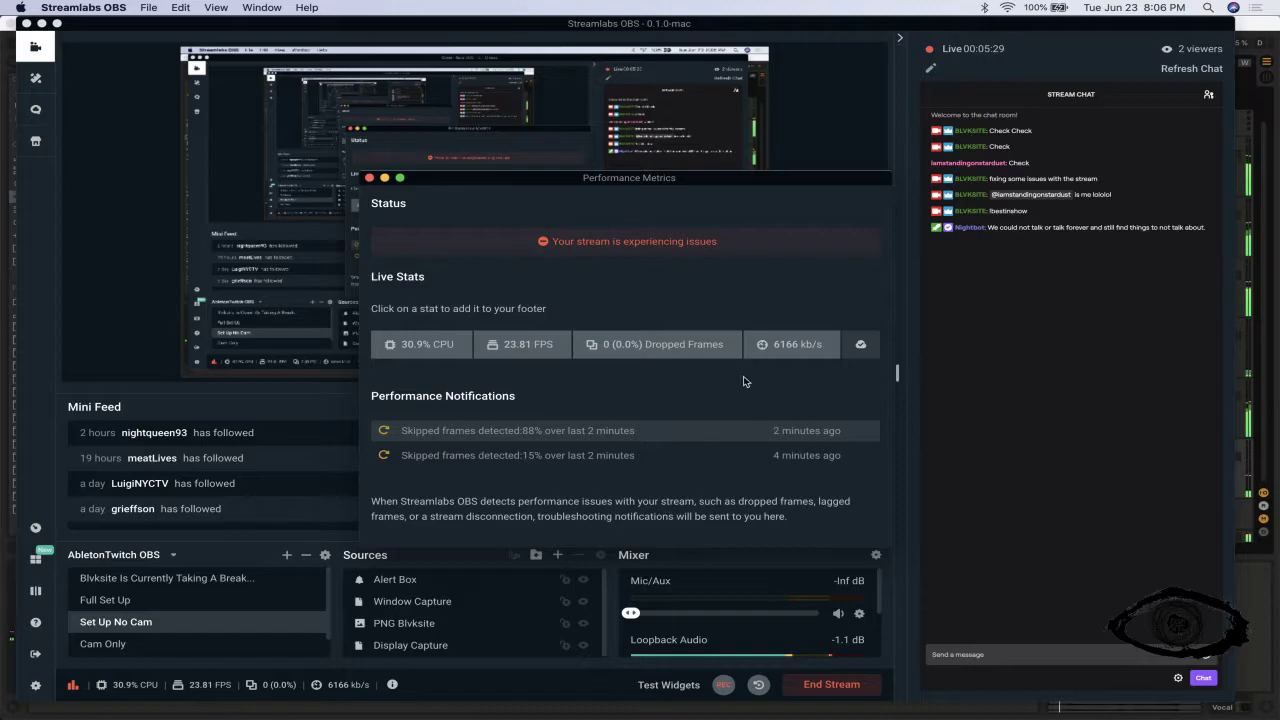
pyautogui.click(420, 346)
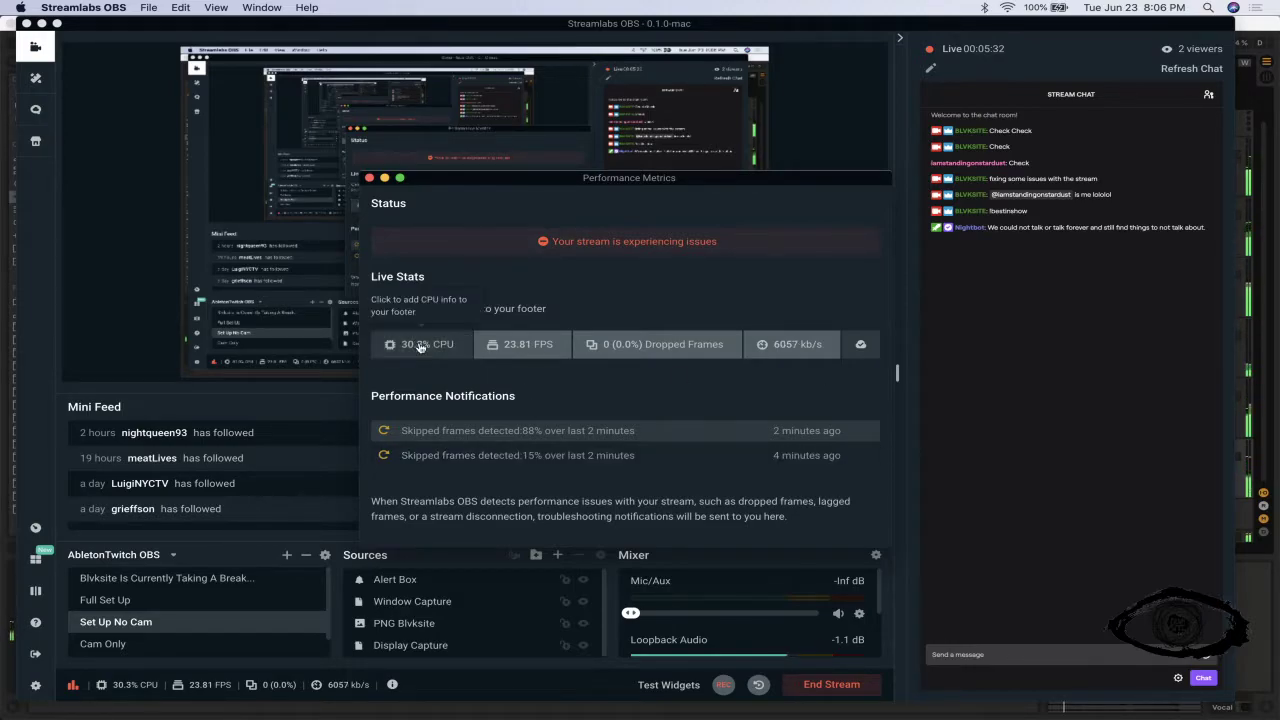
pyautogui.click(550, 346)
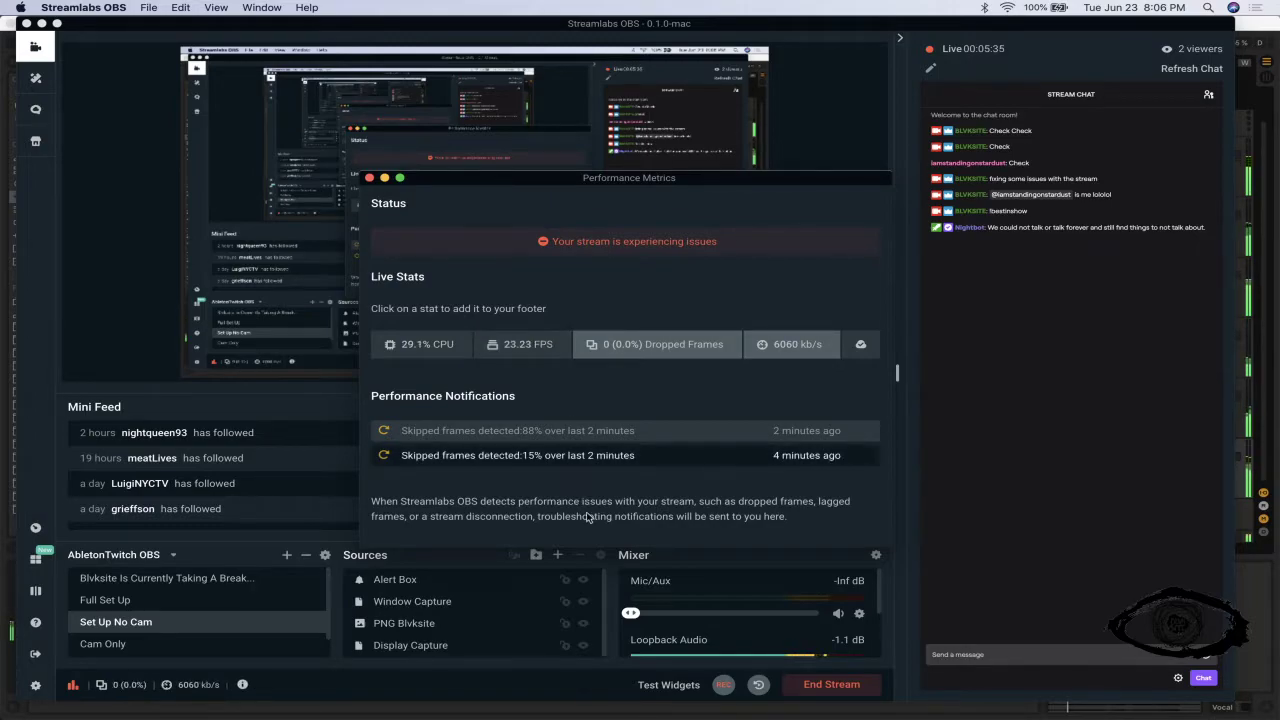
# - Open the settings through the troubleshooter of the 88% skipped-frames notification
pyautogui.click(573, 430)
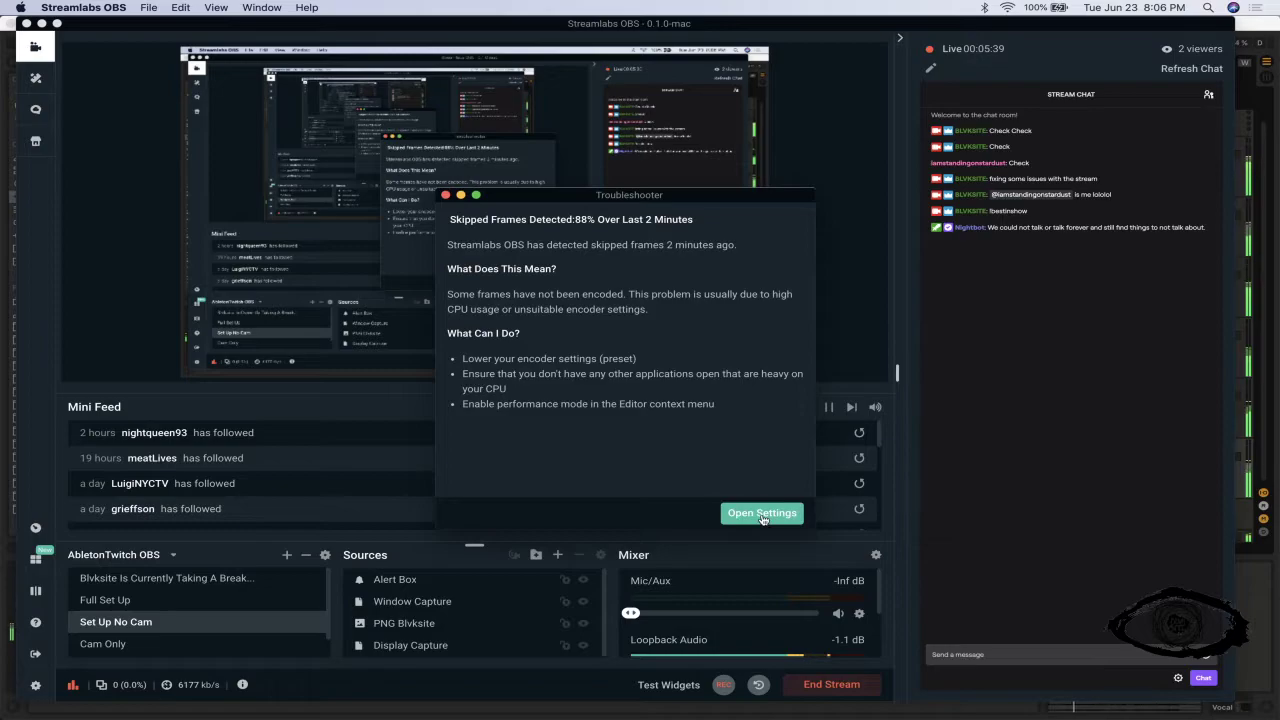
pyautogui.click(740, 512)
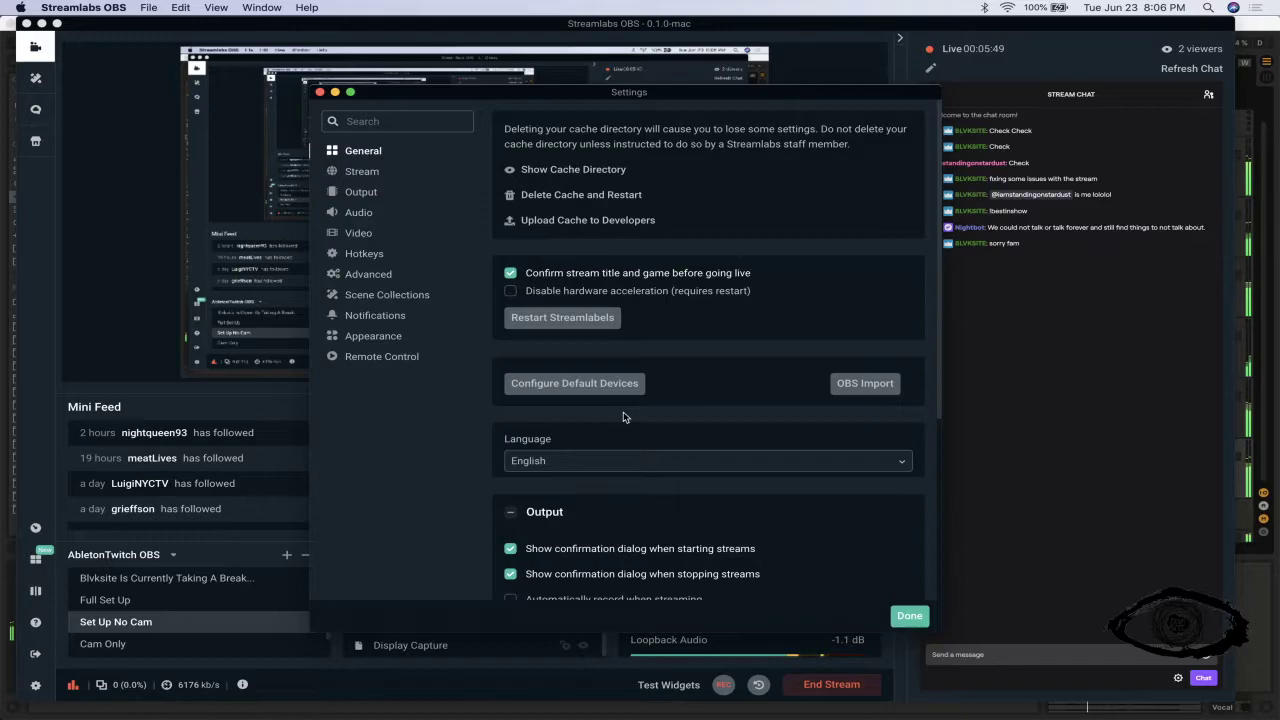
pyautogui.press('super+Tab')
pyautogui.press('super+Tab')
pyautogui.press('super+Tab')
pyautogui.press('super+Tab')
pyautogui.press('super+Tab')
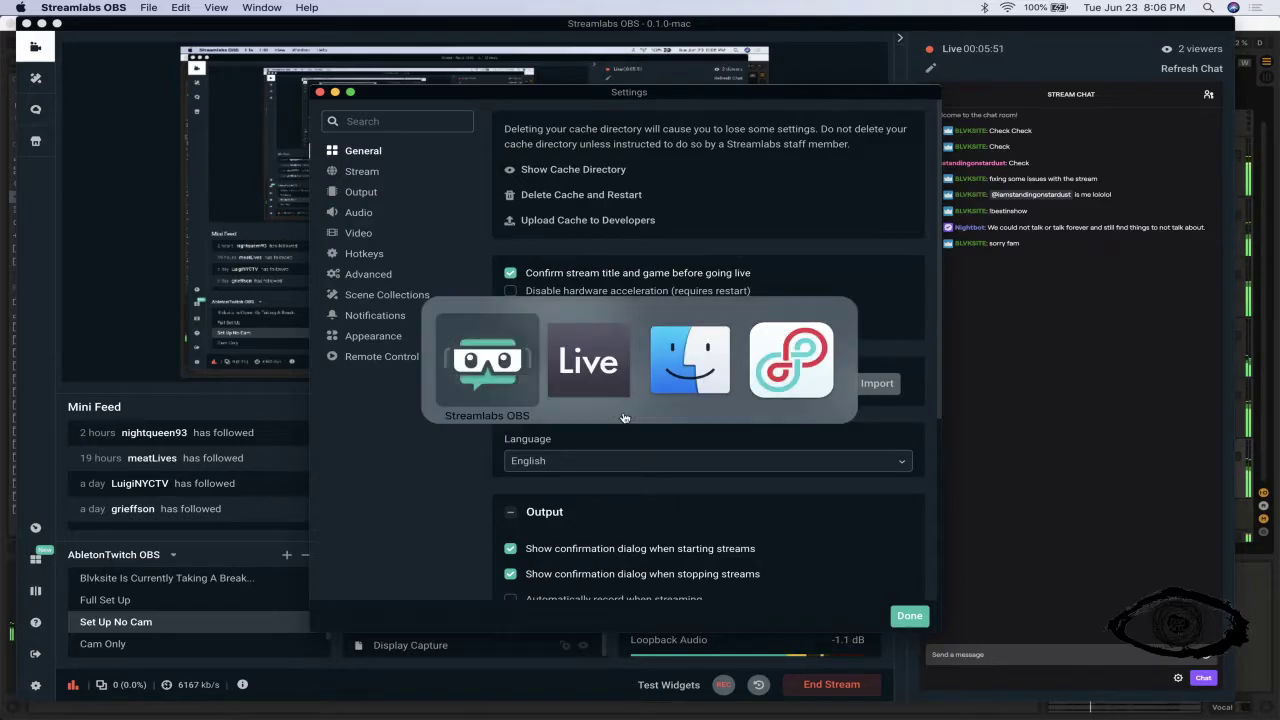
pyautogui.press('super+Tab')
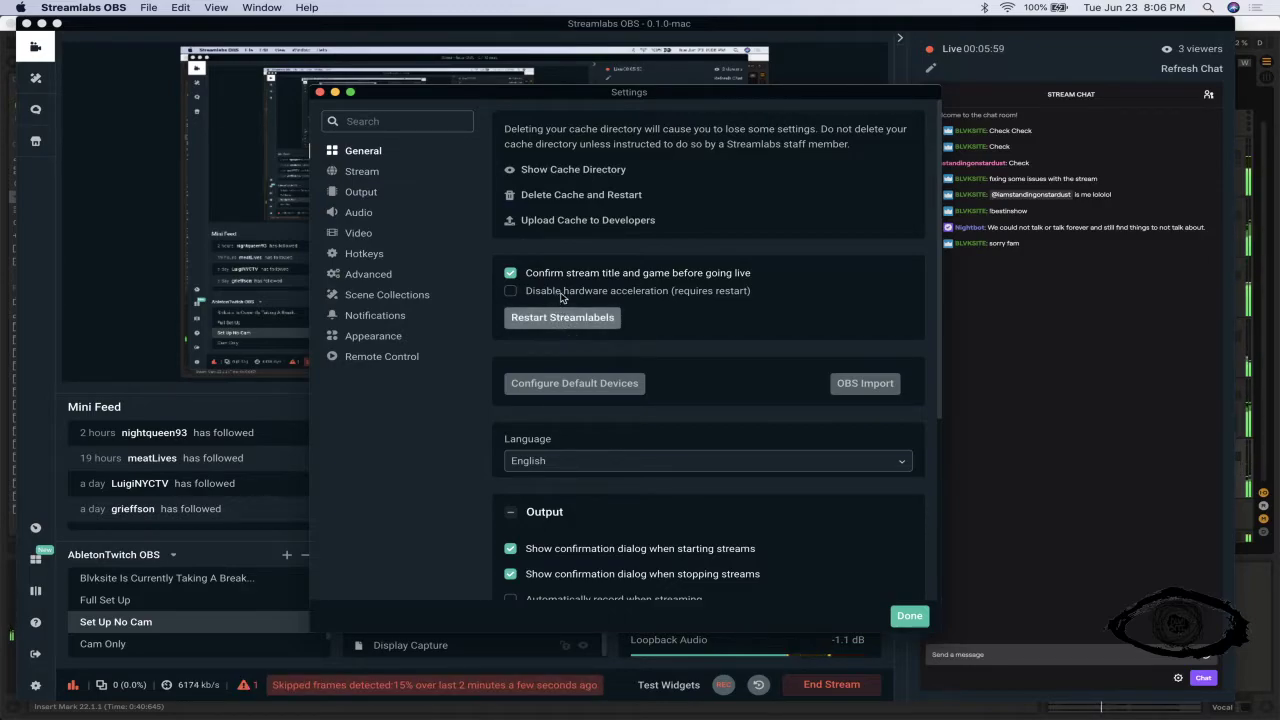
# - Configure the default devices with Scarlett 6i6 USB as the mic and complete the setup
pyautogui.click(592, 384)
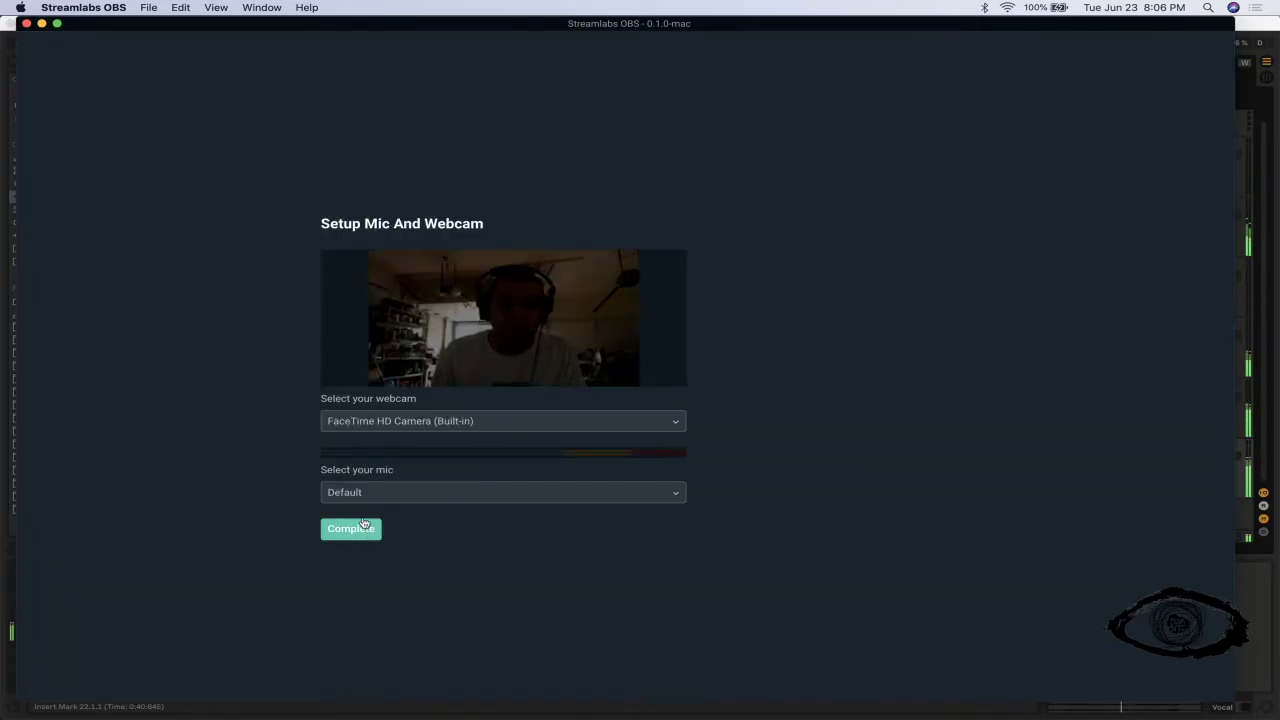
pyautogui.click(362, 495)
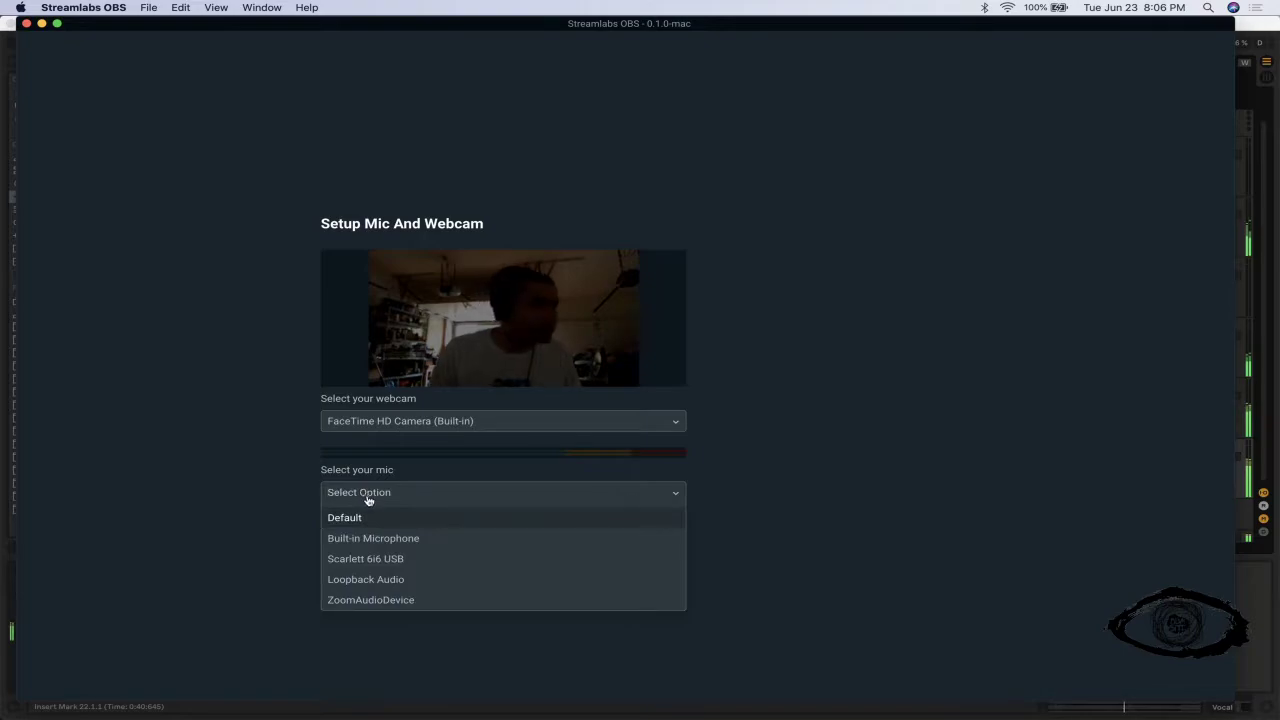
pyautogui.click(390, 562)
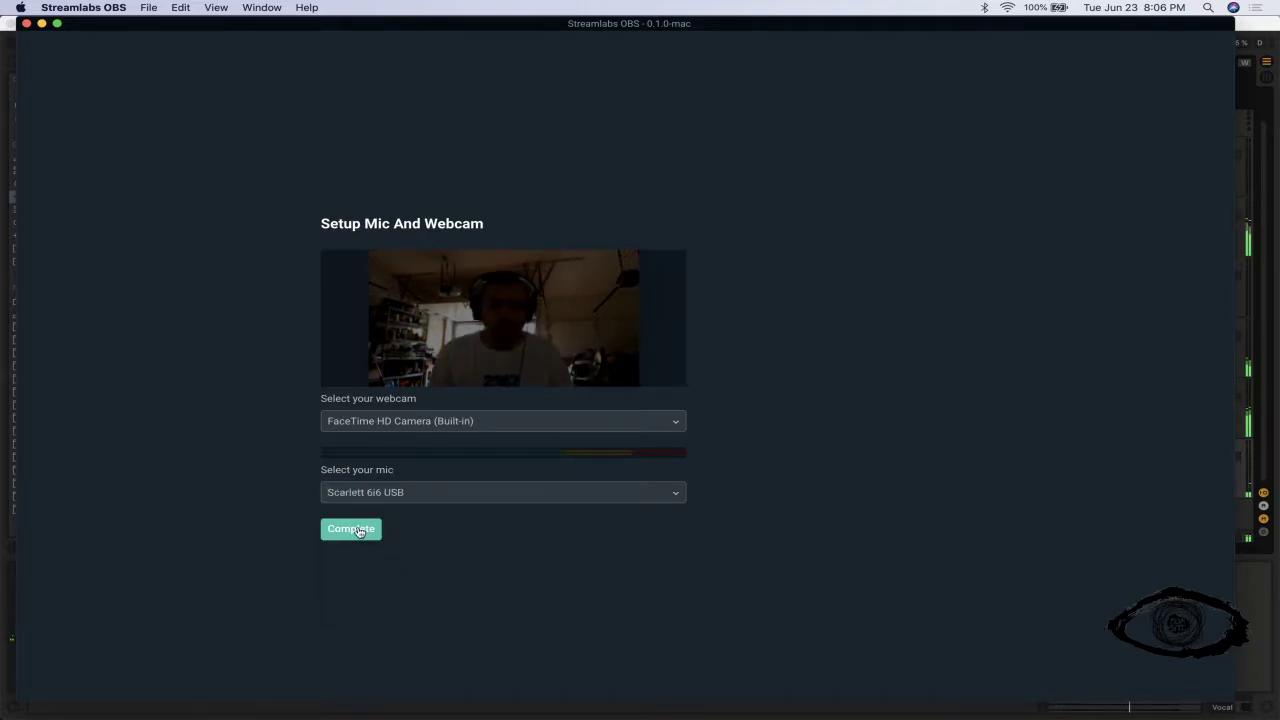
pyautogui.click(362, 530)
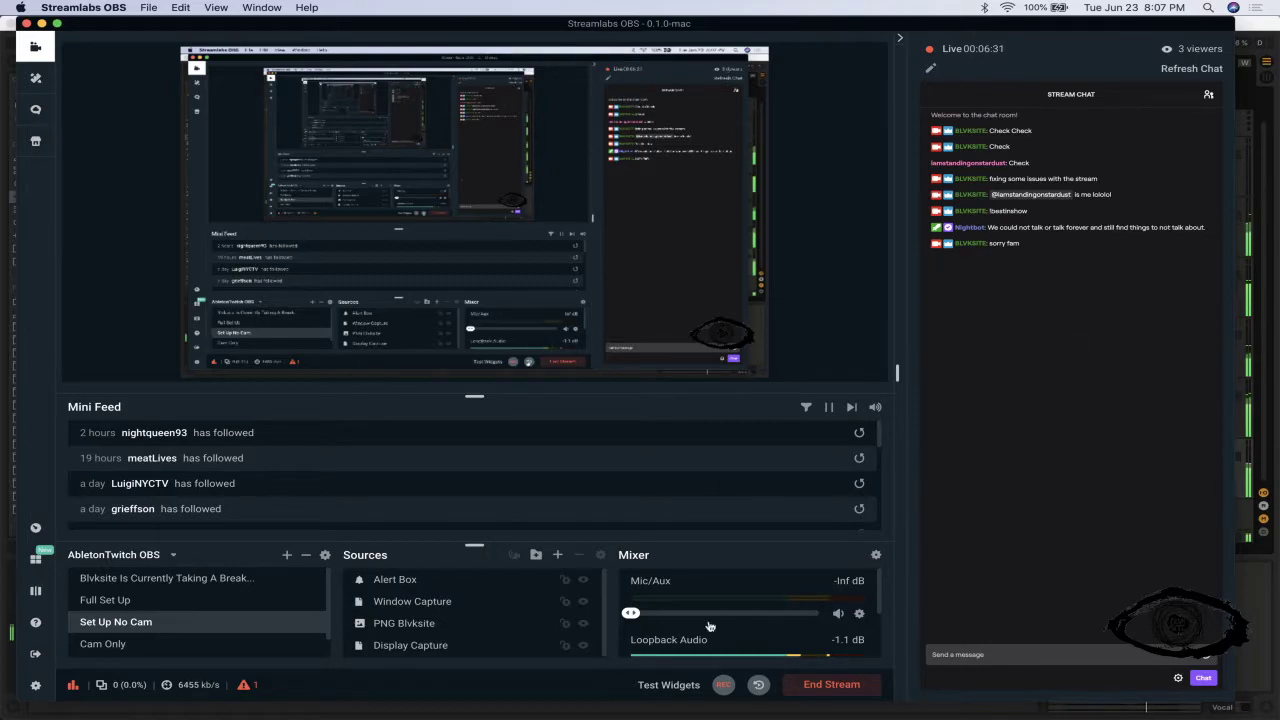
# - Switch to Ableton Live and restart playback from the insert mark at bar 22
pyautogui.press('super+Tab')
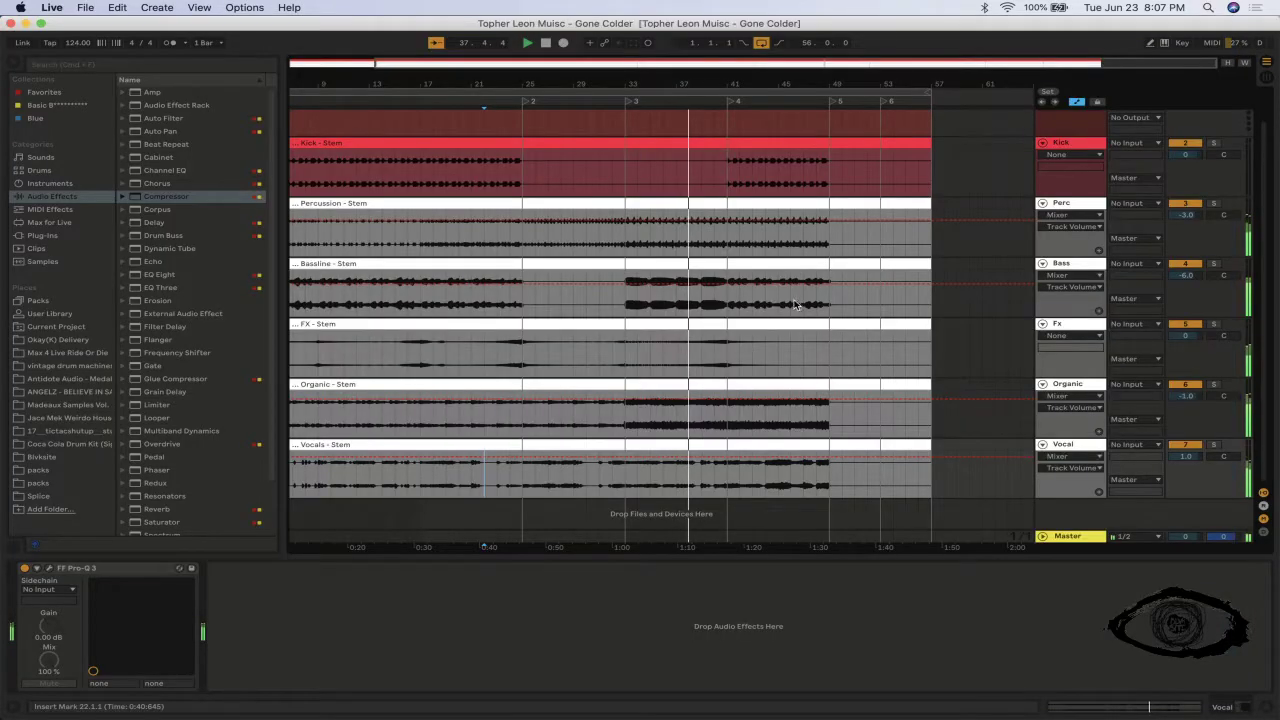
pyautogui.press('space')
pyautogui.press('space')
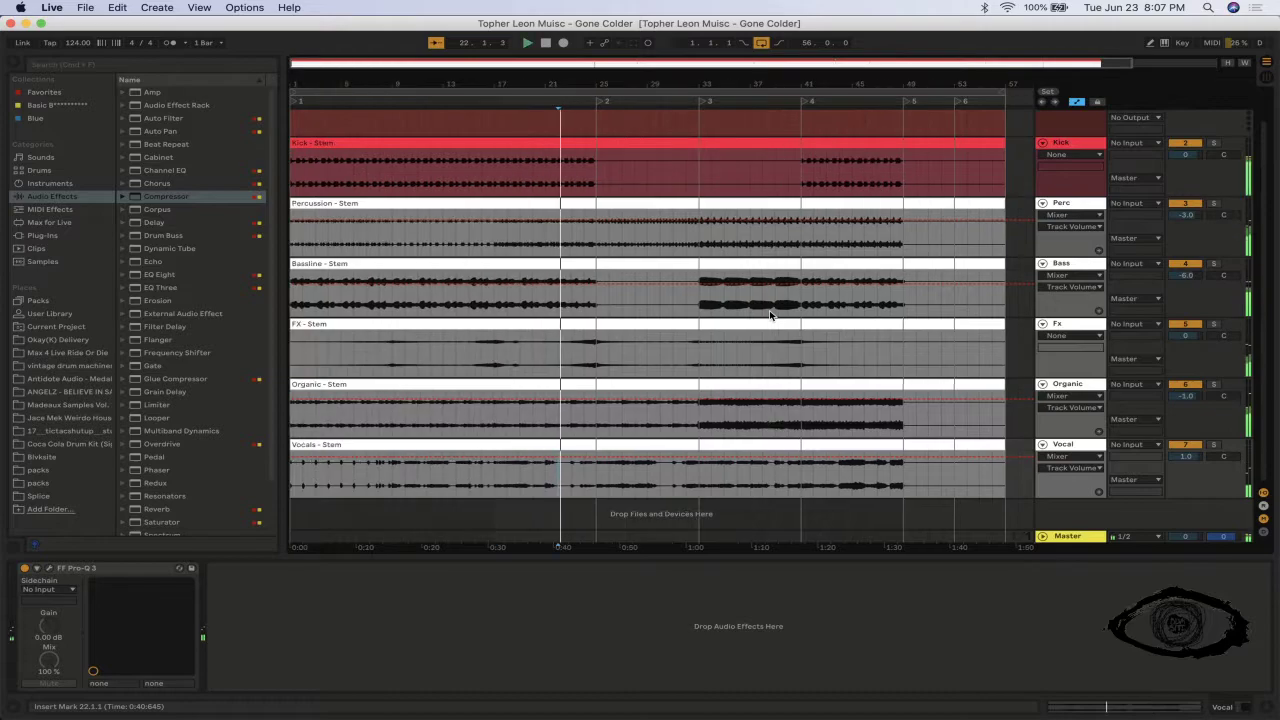
# - Switch to Streamlabs OBS, check the newest skipped-frames entry in the notifications log, and return to Ableton Live
pyautogui.press('super+Tab')
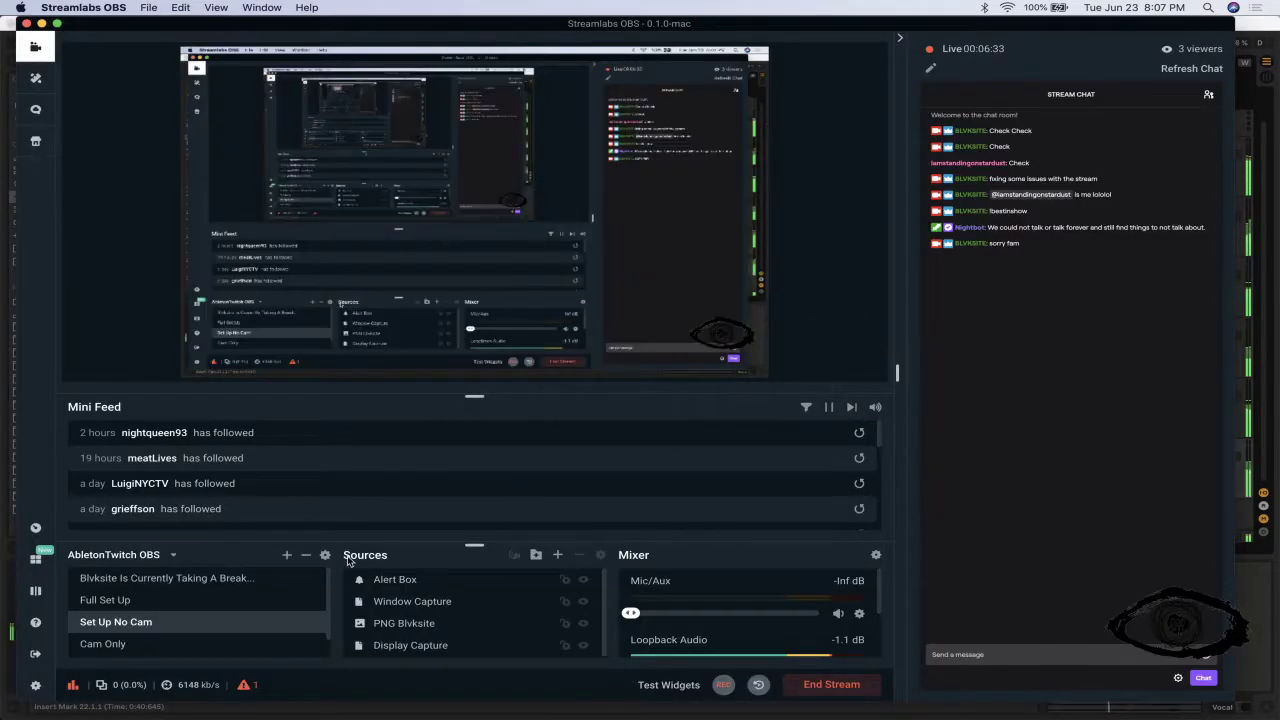
pyautogui.click(245, 685)
pyautogui.click(245, 685)
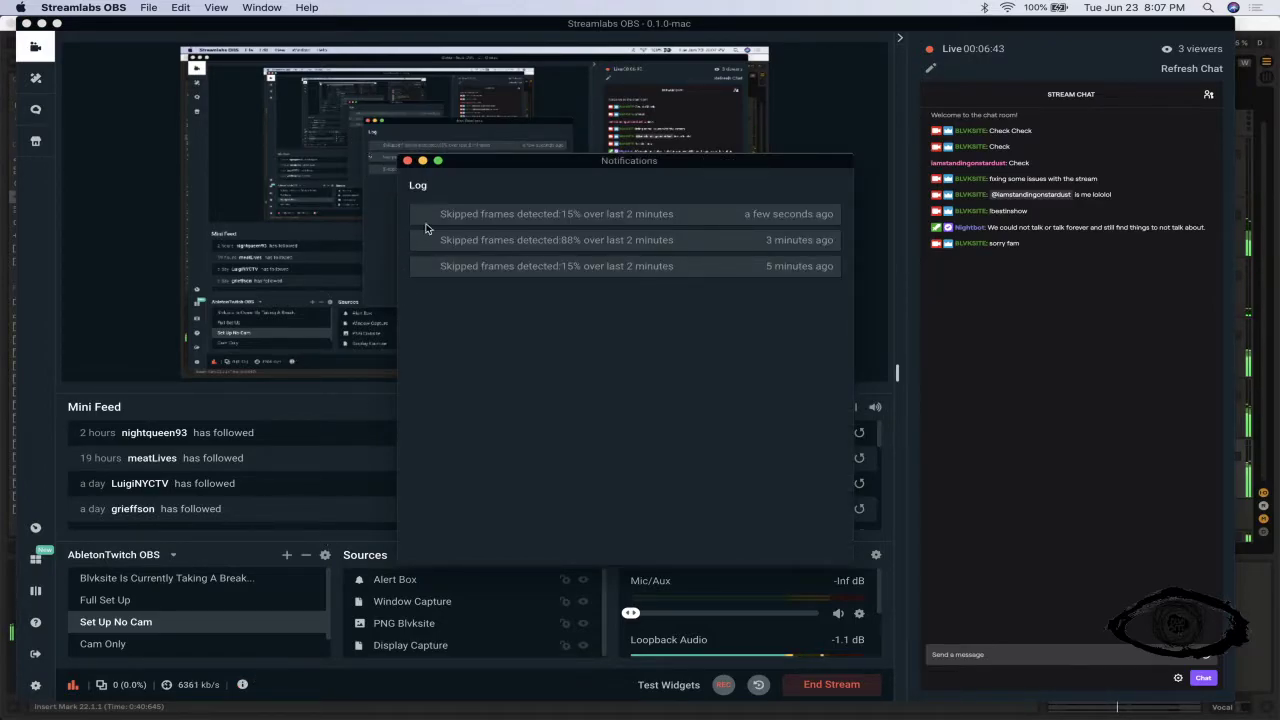
pyautogui.click(444, 216)
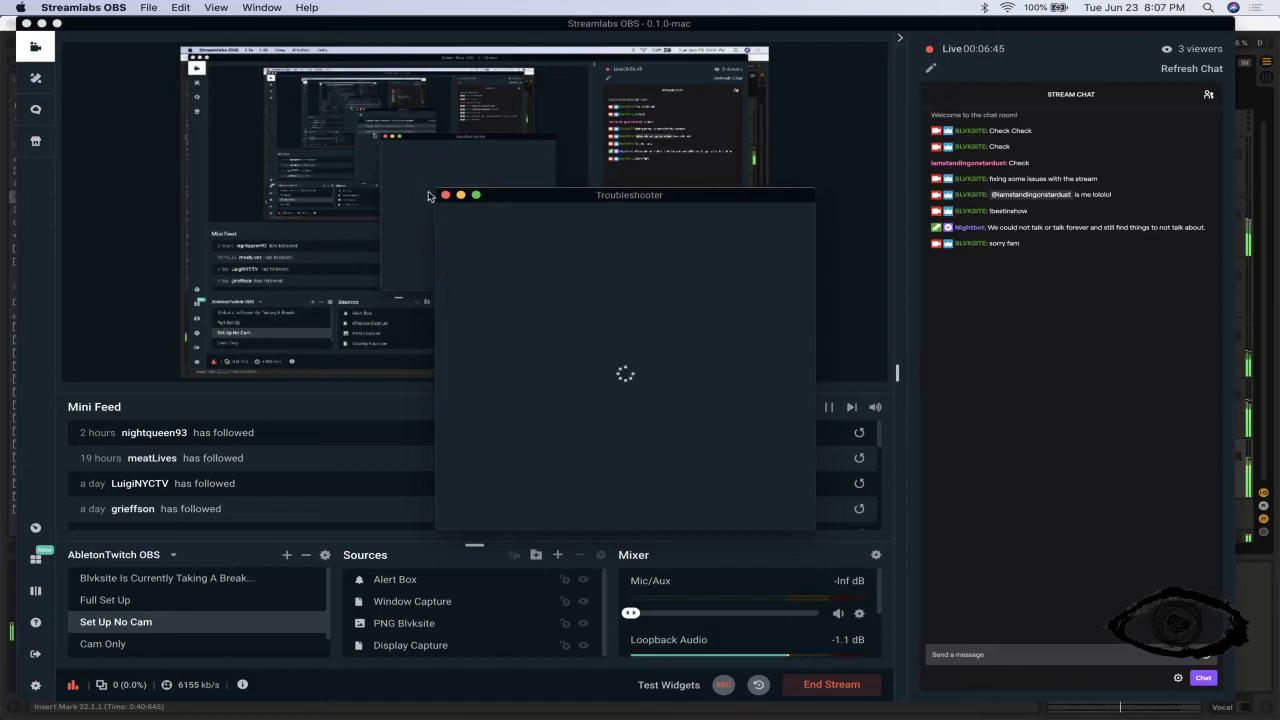
pyautogui.click(445, 195)
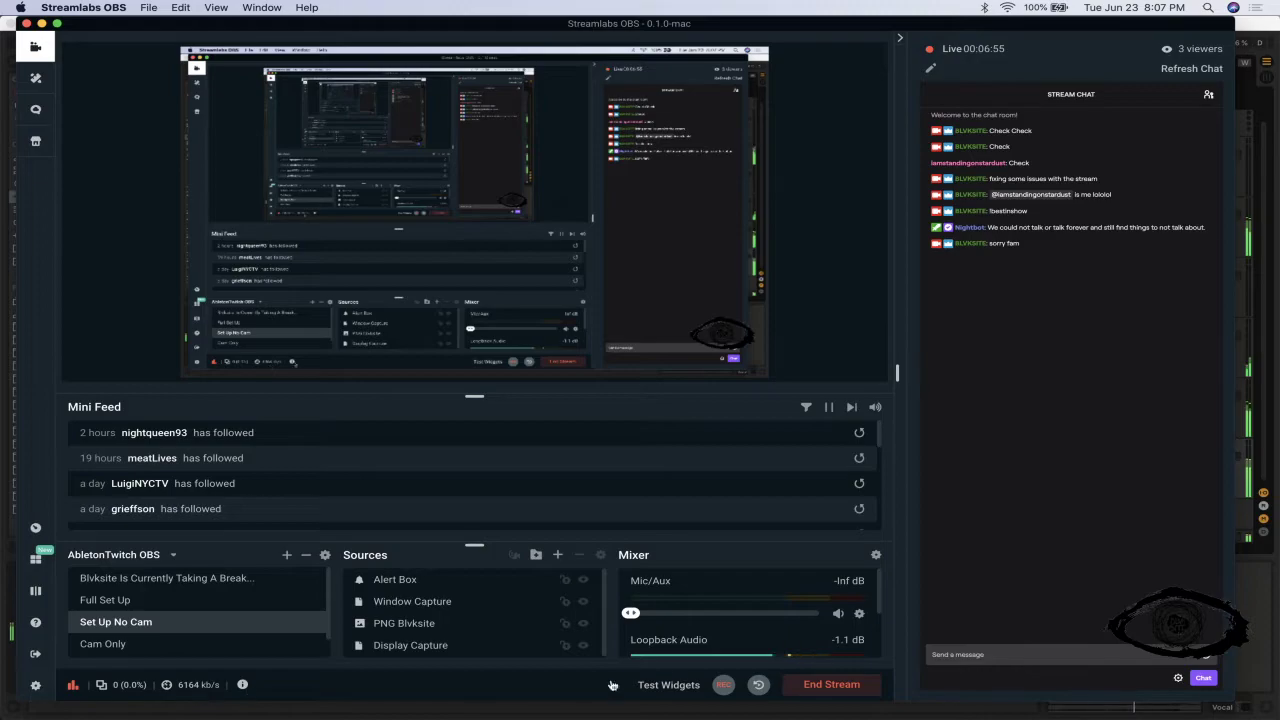
pyautogui.press('super+Tab')
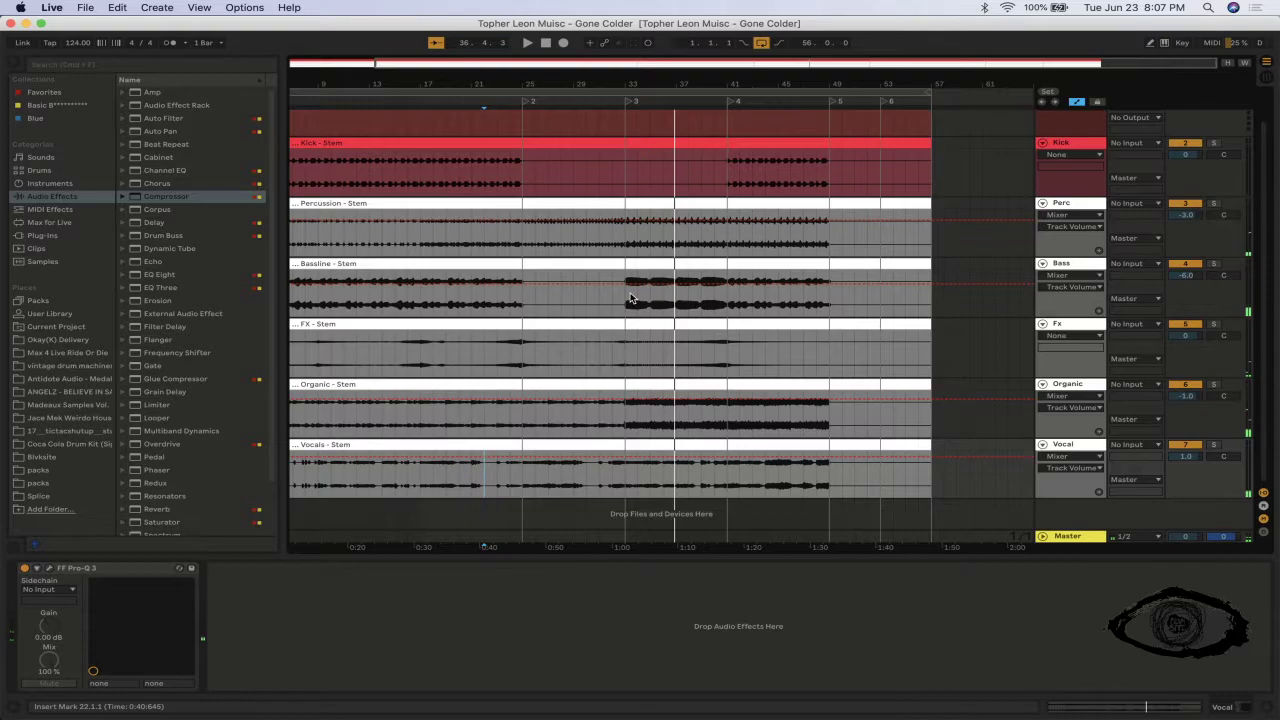
# - Set Ableton Live's audio input device to Scarlett 6i6 USB and the buffer size to 1024 samples
pyautogui.press('super+comma')
pyautogui.click(706, 223)
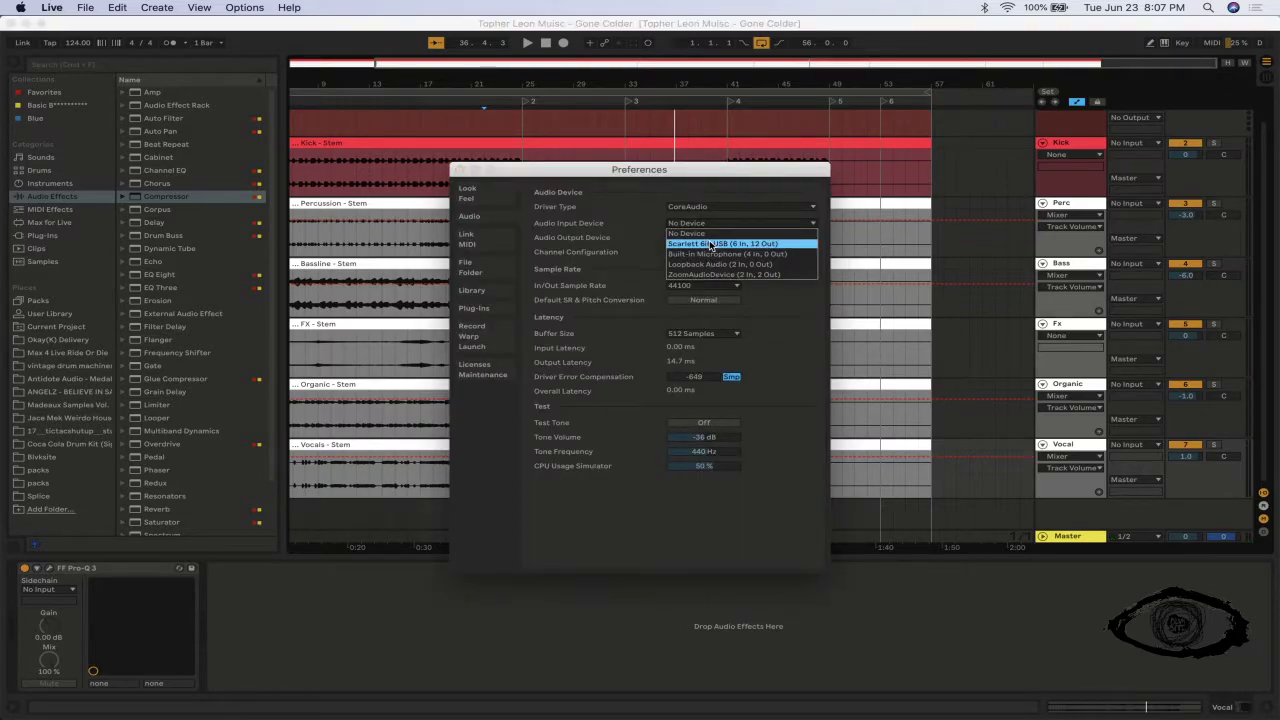
pyautogui.click(710, 244)
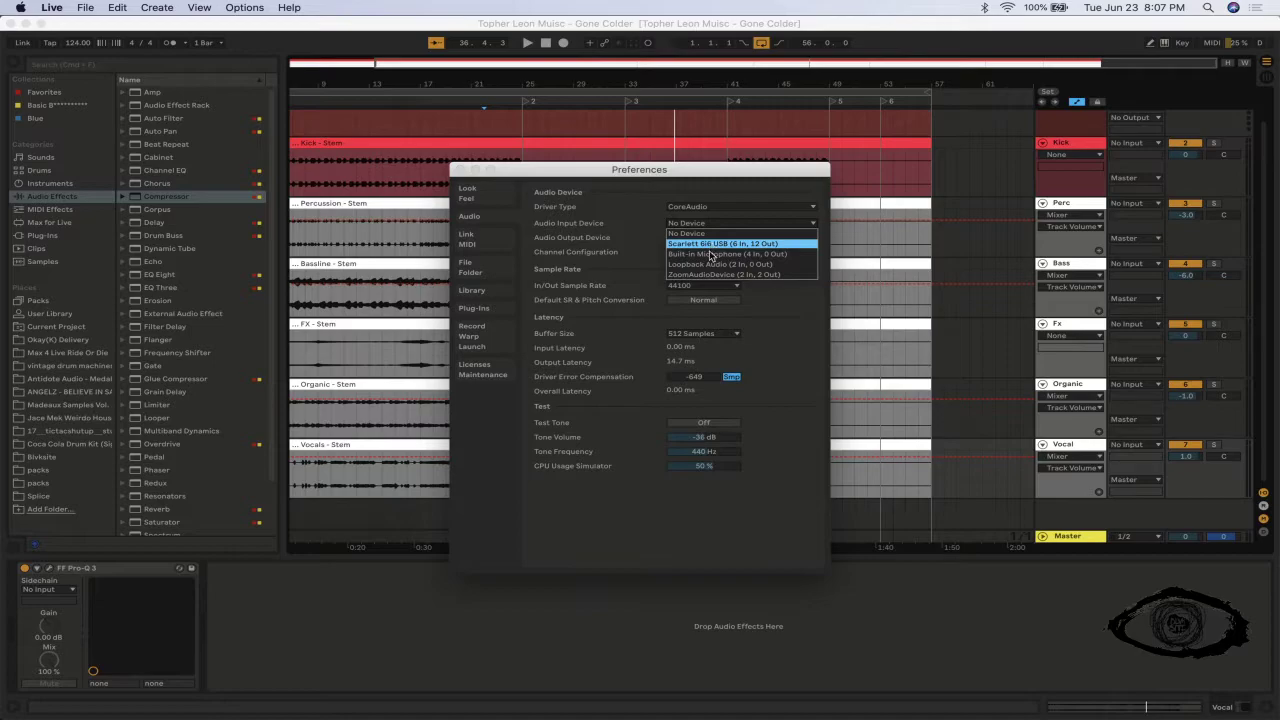
pyautogui.click(701, 334)
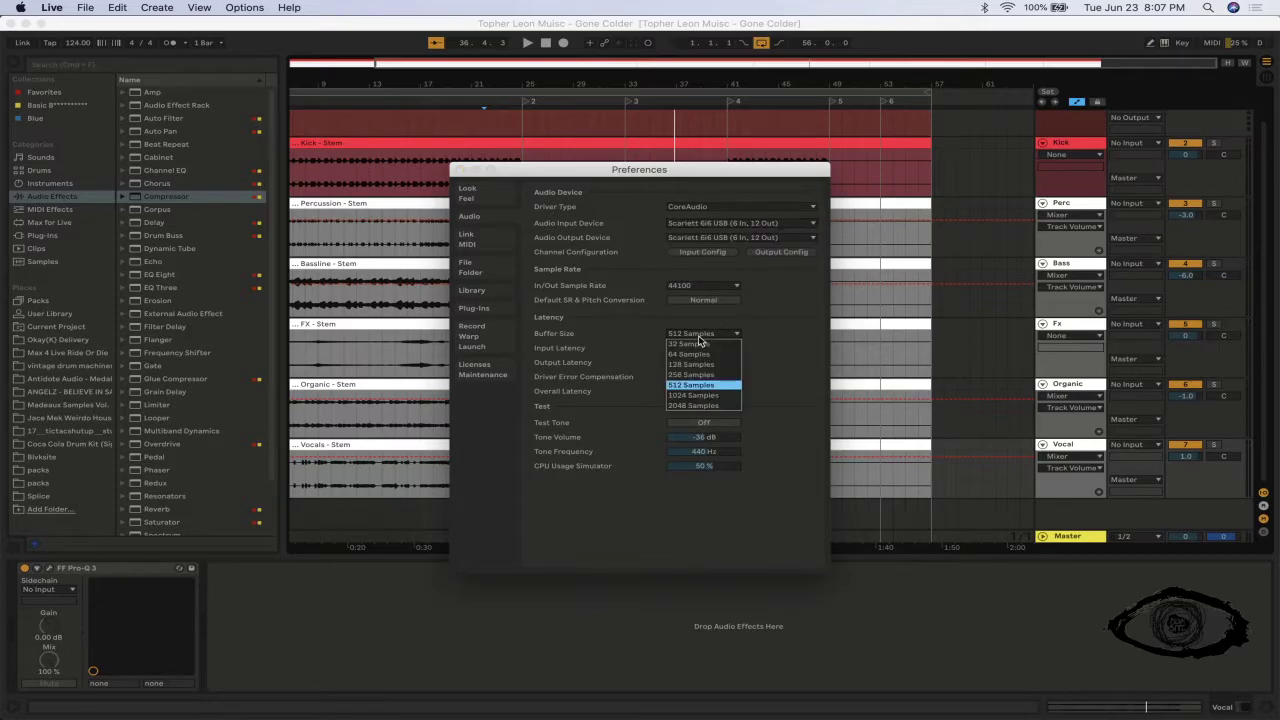
pyautogui.click(708, 396)
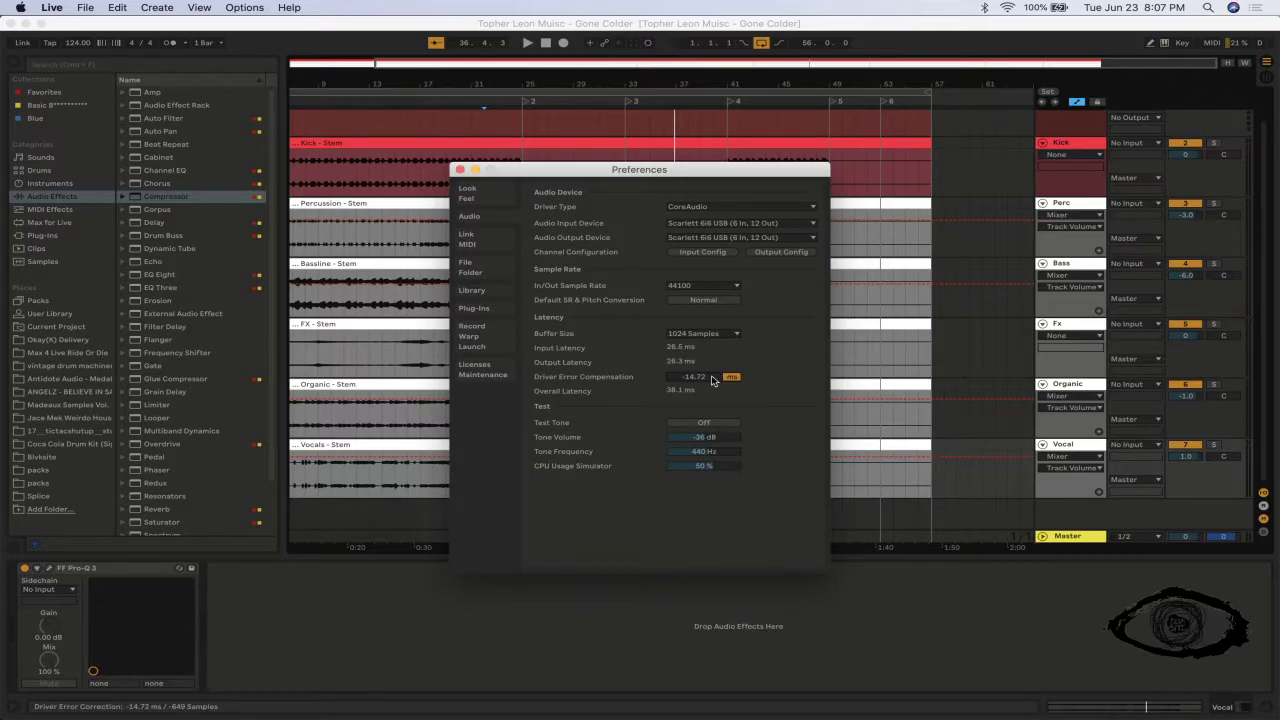
# - Set the driver error compensation to -2331 samples and close the preferences
pyautogui.press('Up')
pyautogui.press('Down')
pyautogui.press('Down')
pyautogui.press('Down')
pyautogui.press('Down')
pyautogui.press('Down')
pyautogui.click(737, 379)
pyautogui.click(731, 377)
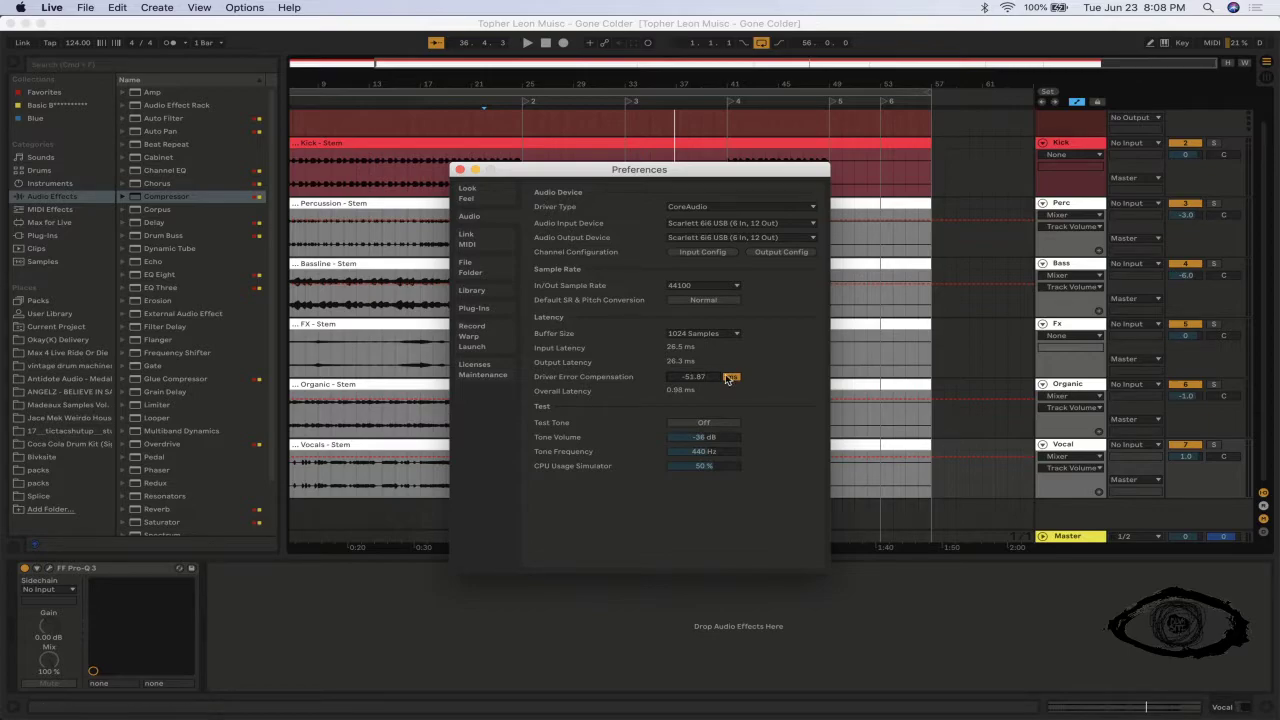
pyautogui.click(732, 377)
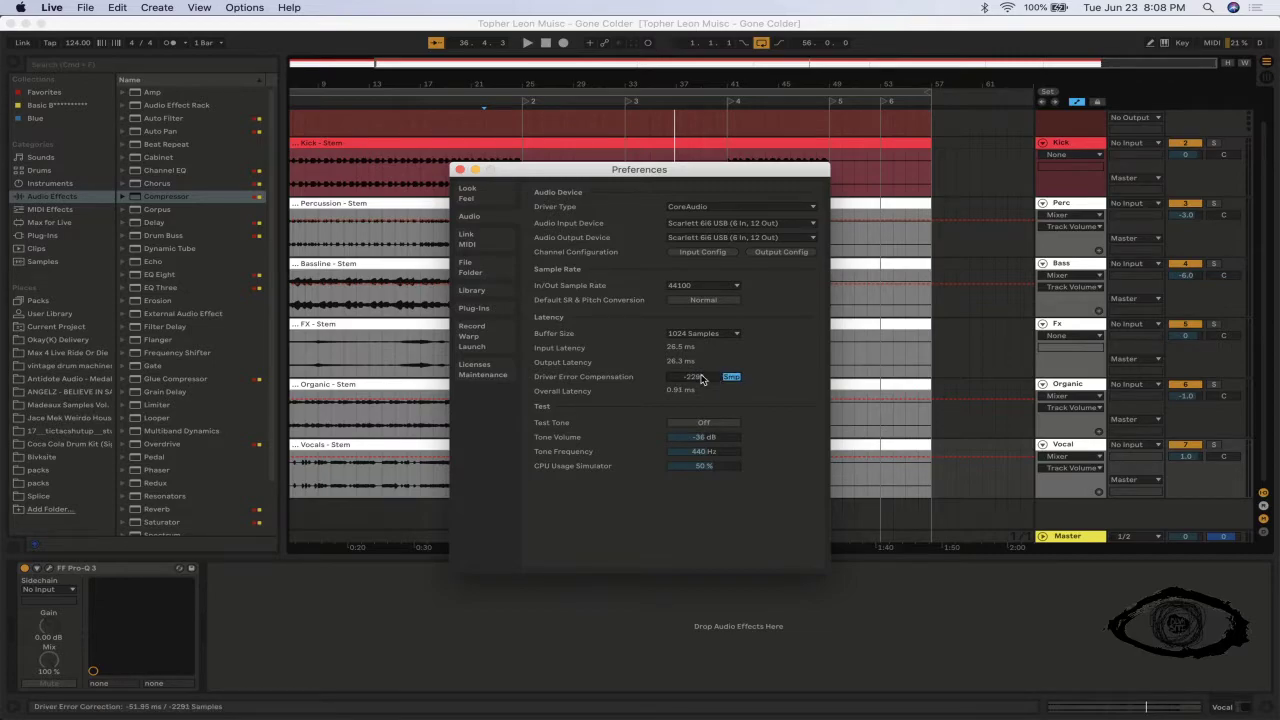
pyautogui.moveTo(702, 378); pyautogui.dragTo(725, 383)
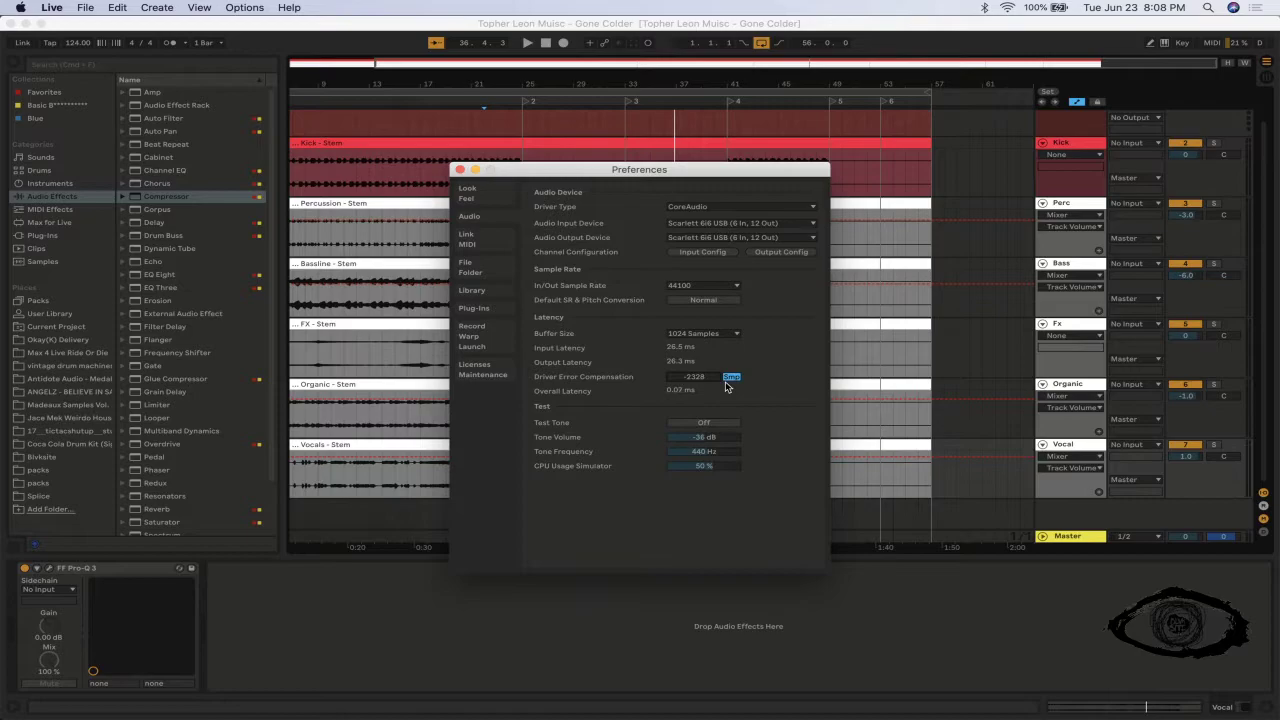
pyautogui.press('Down')
pyautogui.press('Up')
pyautogui.press('Up')
pyautogui.click(457, 169)
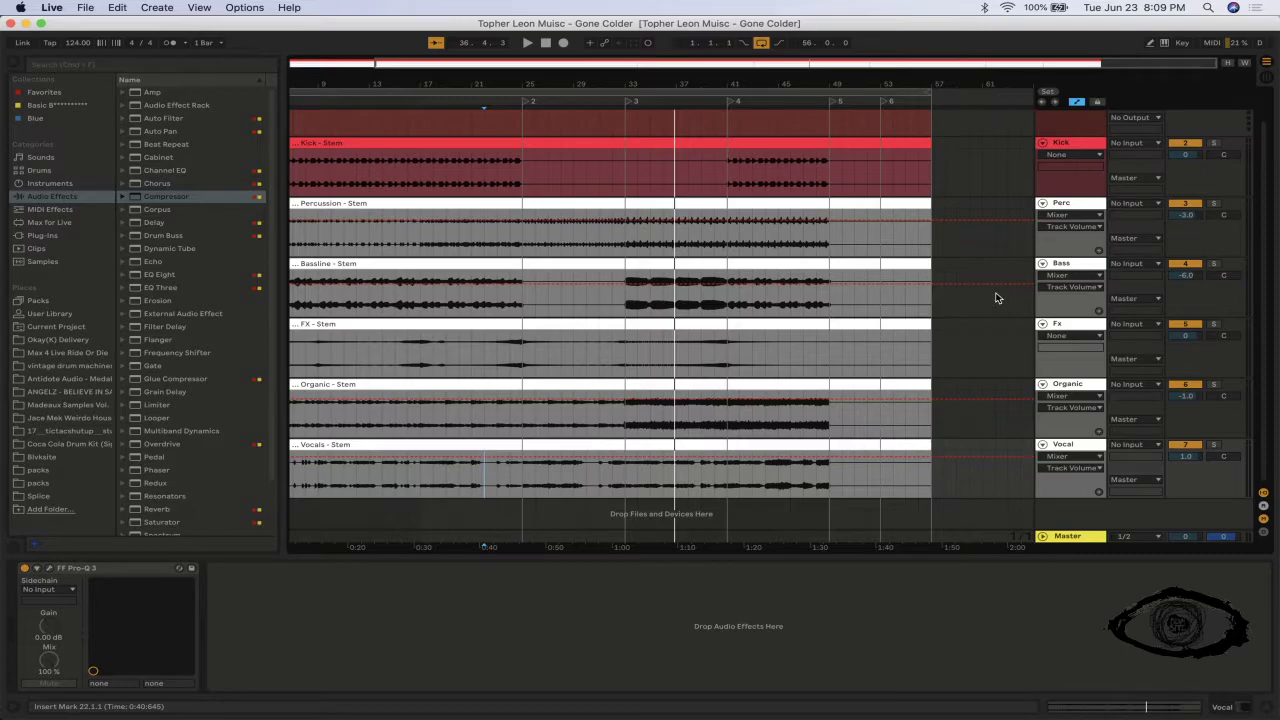
# - Switch to Streamlabs OBS to look at the running stream, and return to Ableton Live
pyautogui.press('super+Tab')
pyautogui.press('super+Tab')
pyautogui.press('super+Tab')
pyautogui.press('super+Tab')
pyautogui.press('super+Tab')
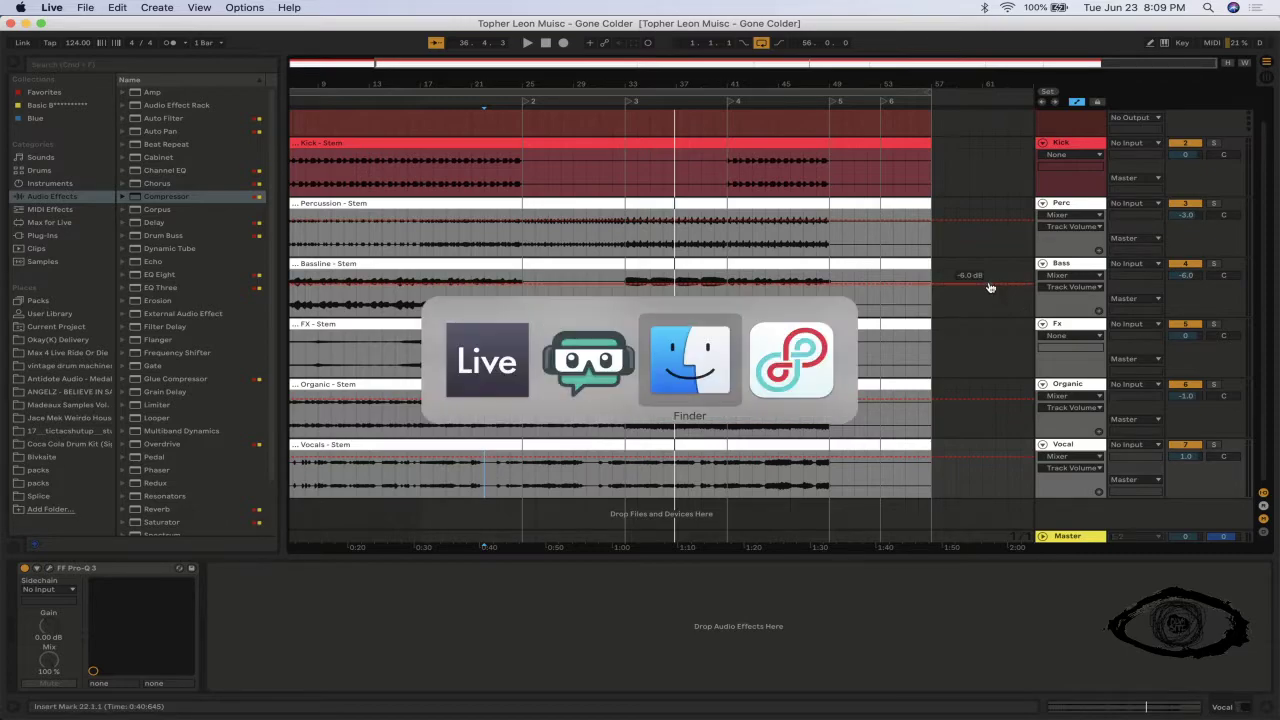
pyautogui.press('super+Tab')
pyautogui.press('super+Tab')
pyautogui.press('super+Tab')
pyautogui.press('super+Tab')
pyautogui.press('super+Tab')
pyautogui.press('super+Tab')
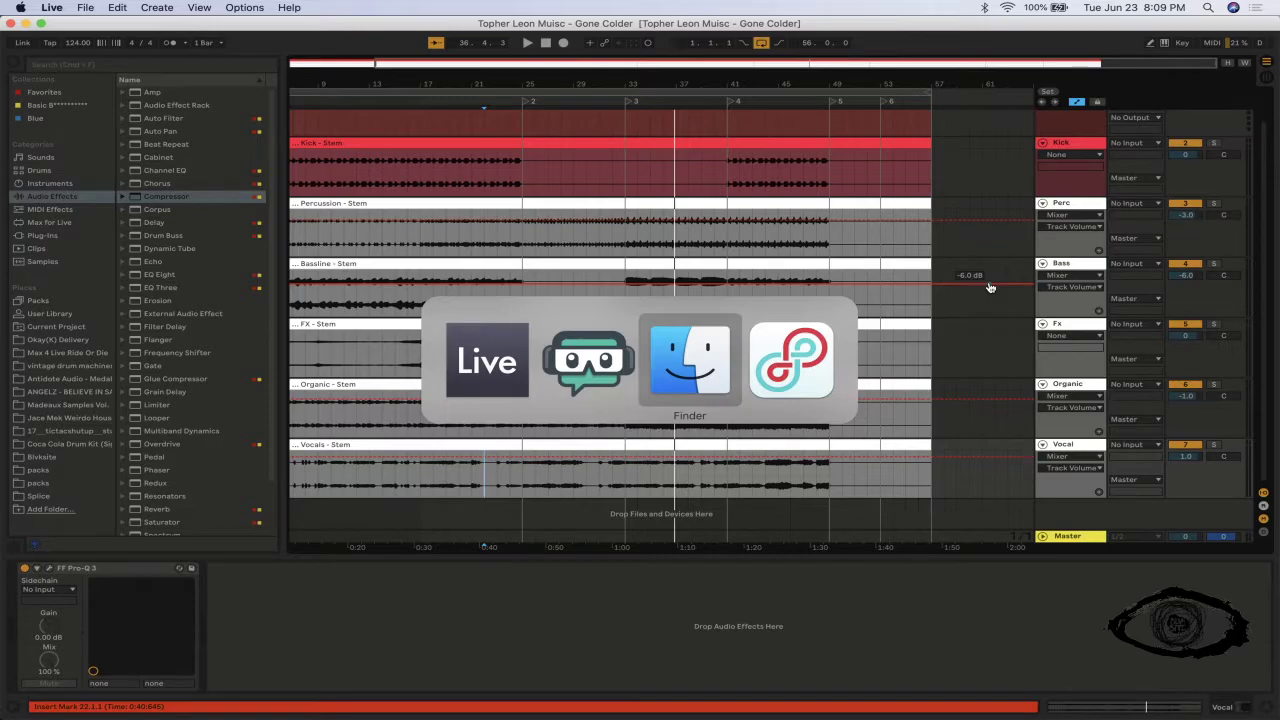
pyautogui.press('super+Tab')
pyautogui.press('super+Tab')
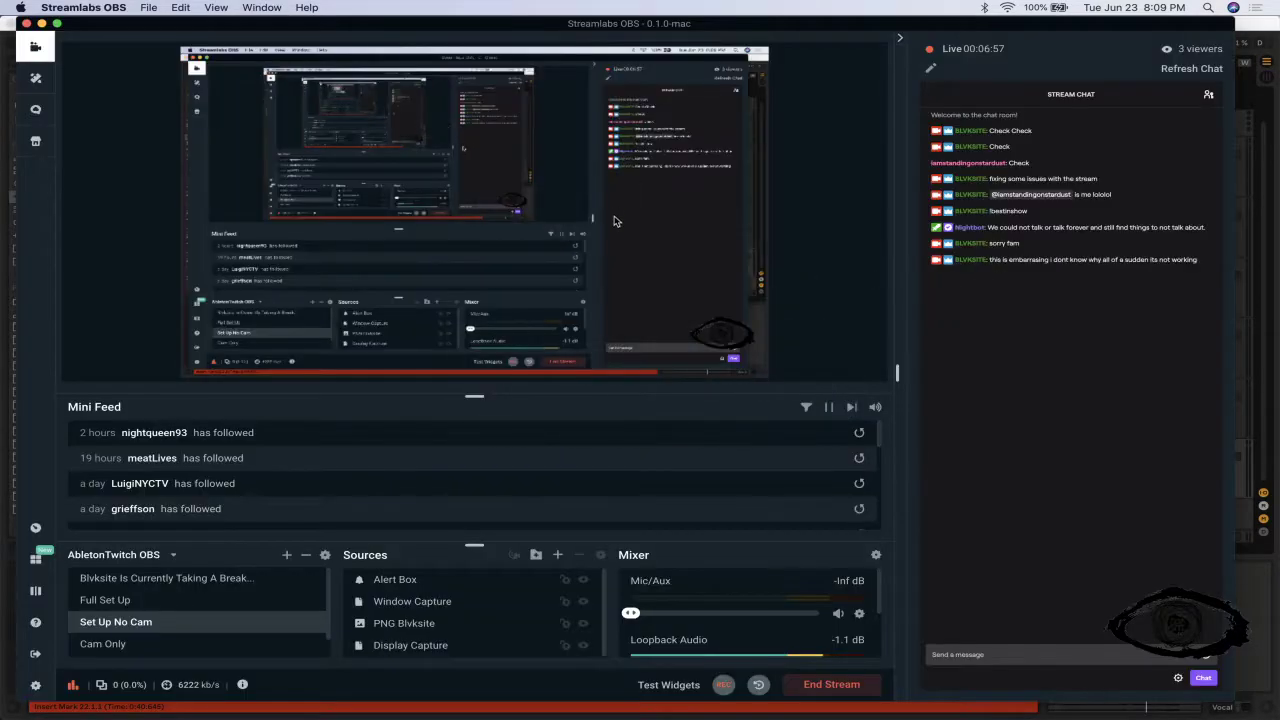
pyautogui.click(207, 708)
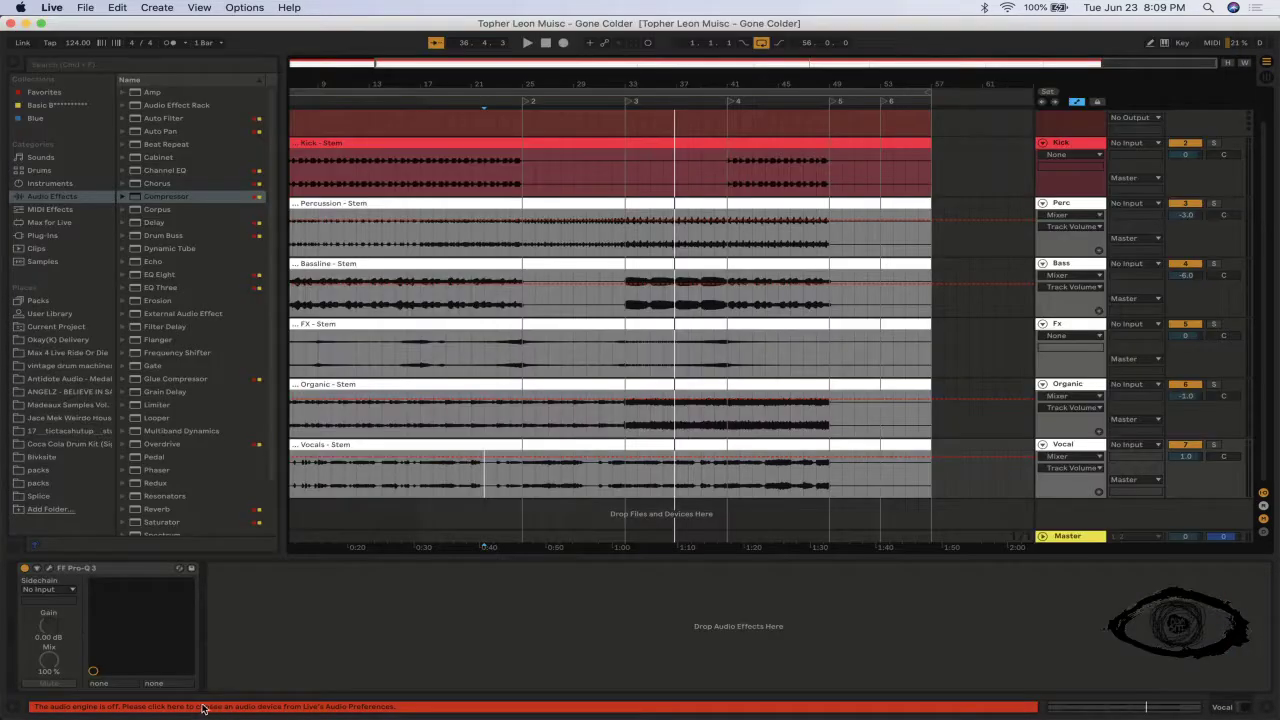
# - Open the audio preferences from the audio-engine warning and choose Scarlett 6i6 USB as the output and input device
pyautogui.click(205, 708)
pyautogui.click(749, 272)
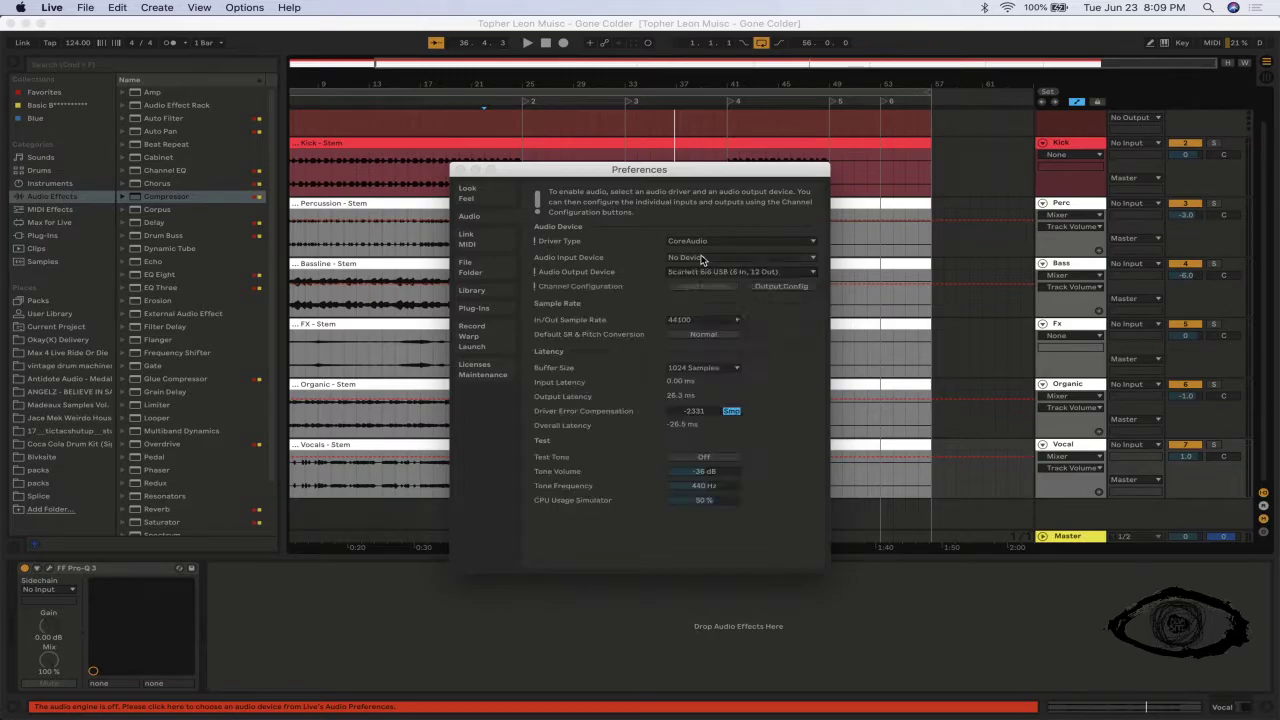
pyautogui.click(702, 257)
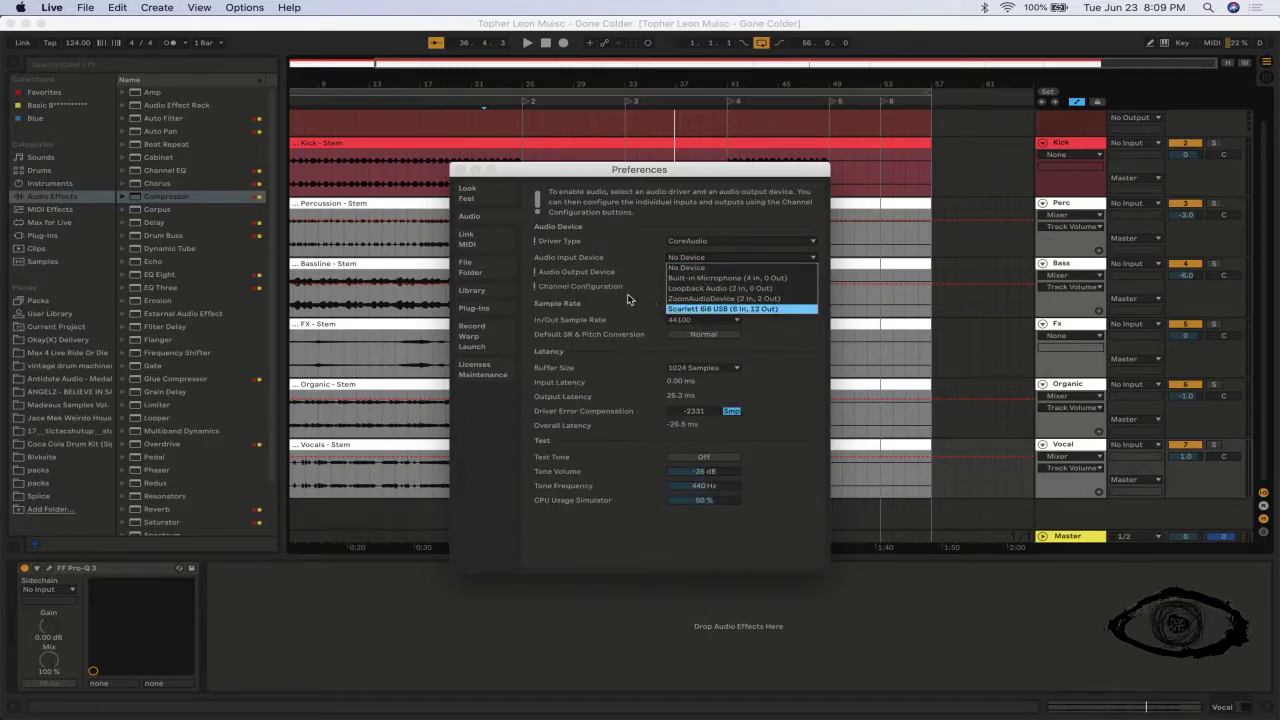
pyautogui.click(703, 309)
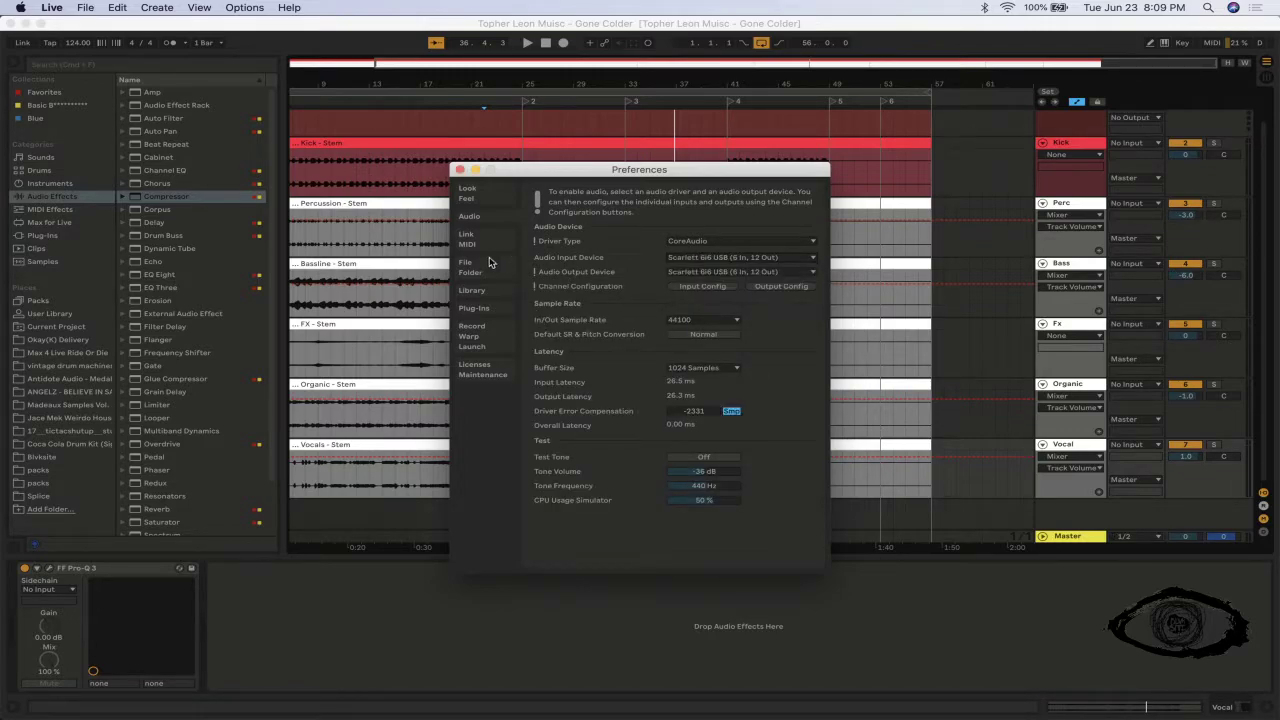
pyautogui.click(458, 170)
# - Start playback from the insert mark at bar 22 and check the skipped-frames notifications log in Streamlabs OBS
pyautogui.press('space')
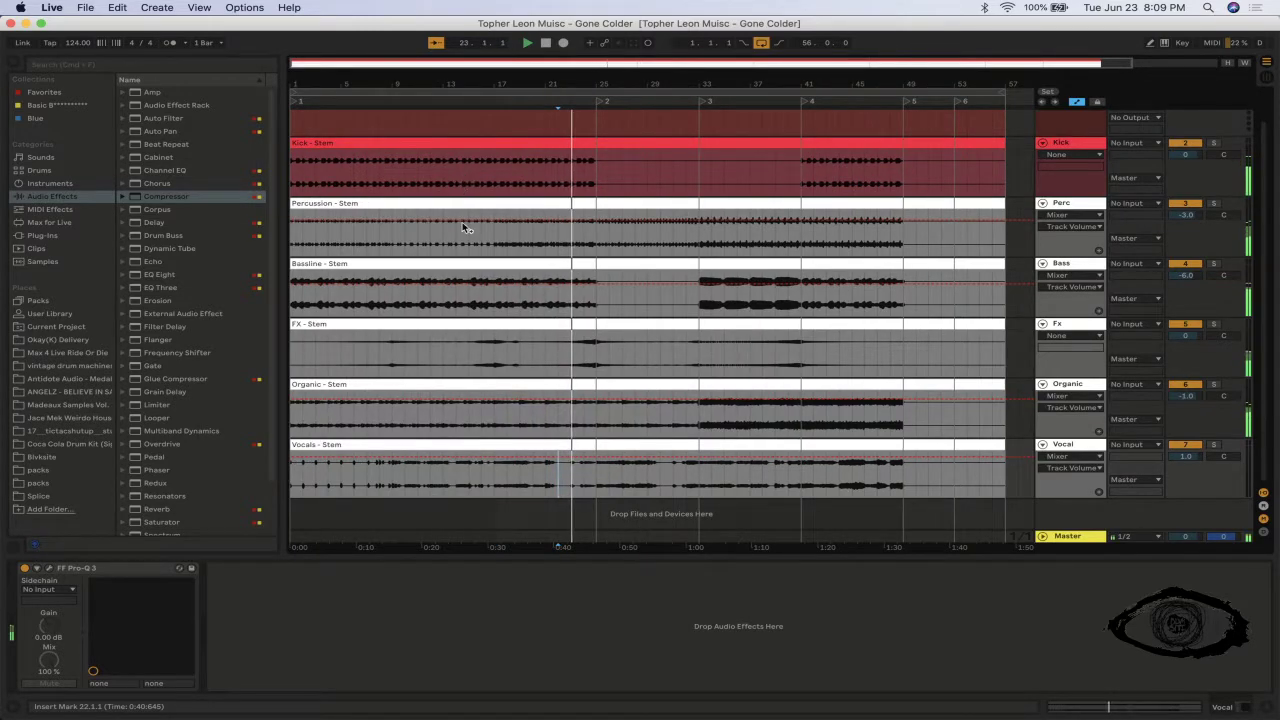
pyautogui.press('super+Tab')
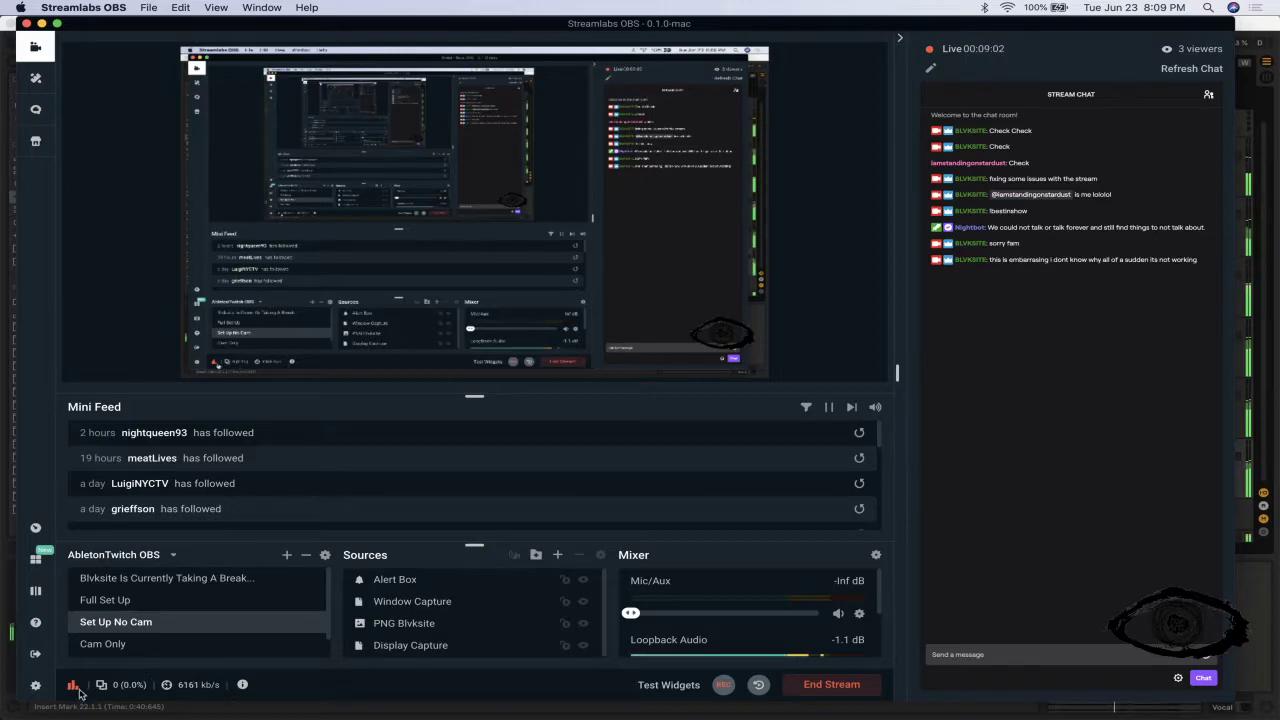
pyautogui.click(243, 686)
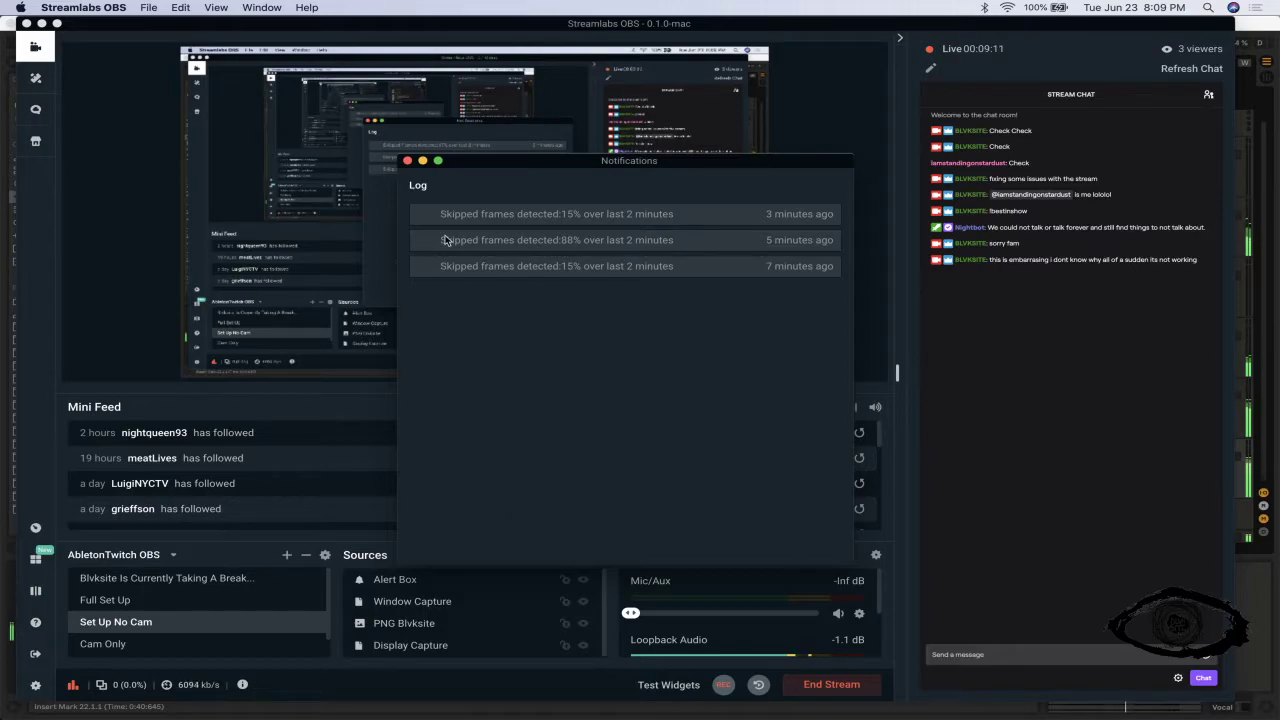
pyautogui.click(406, 163)
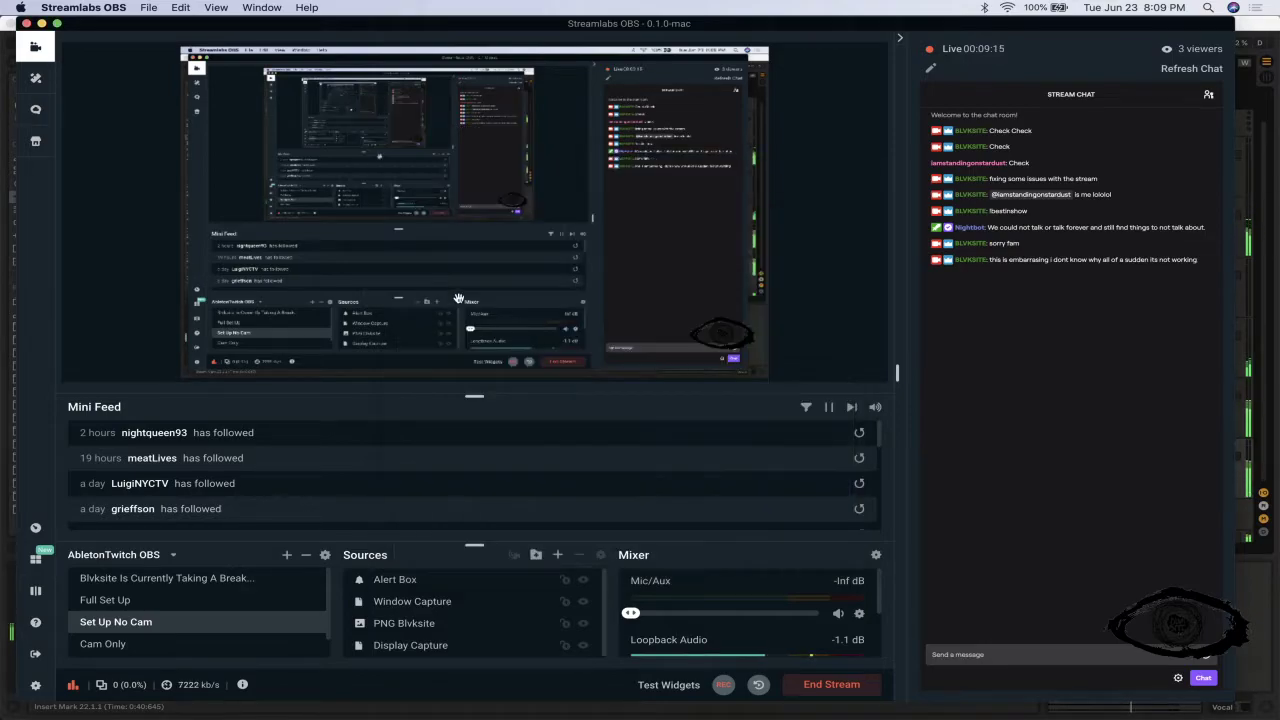
# - Preview the Full Set Up scene, go back to Set Up No Cam, and switch to Ableton Live
pyautogui.click(165, 601)
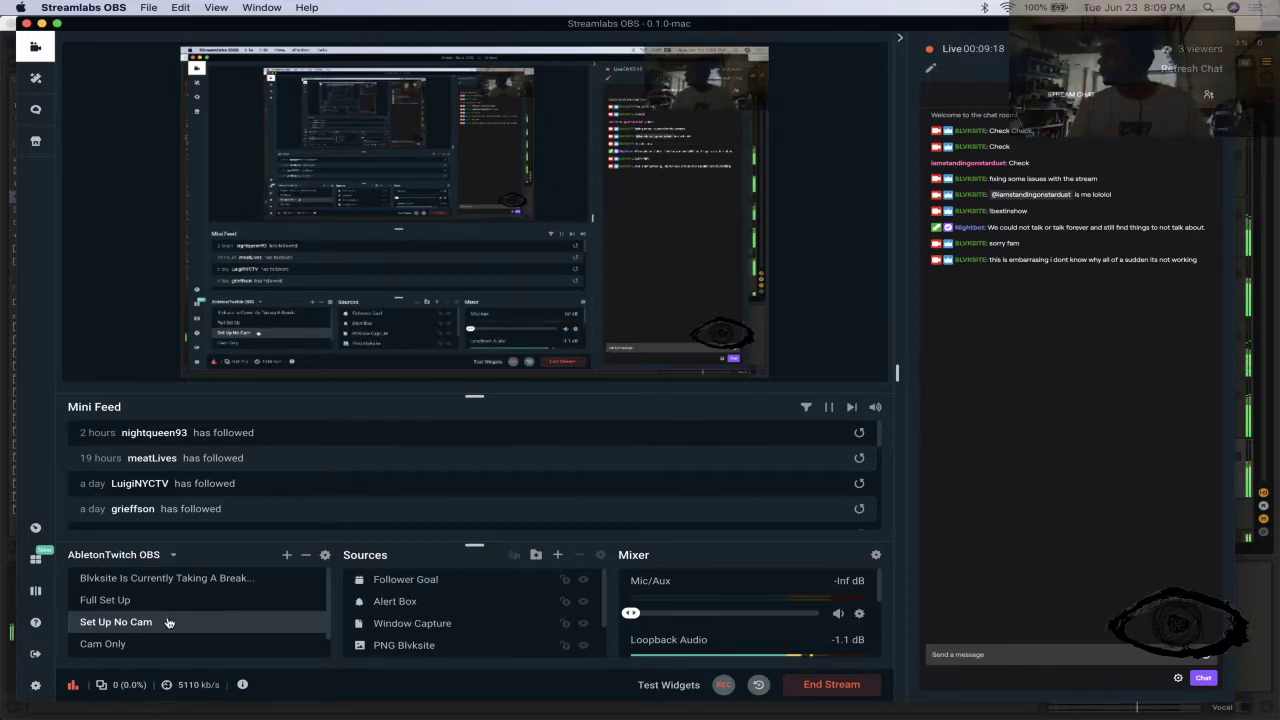
pyautogui.click(160, 624)
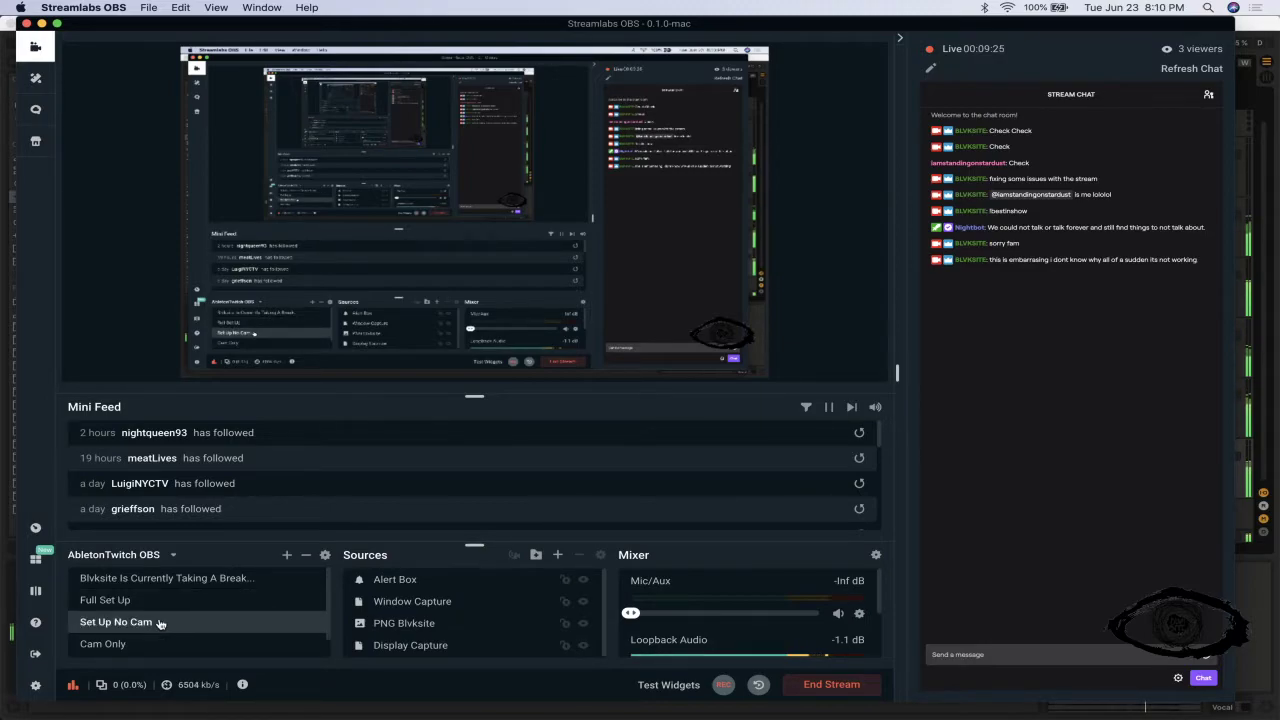
pyautogui.press('super+Tab')
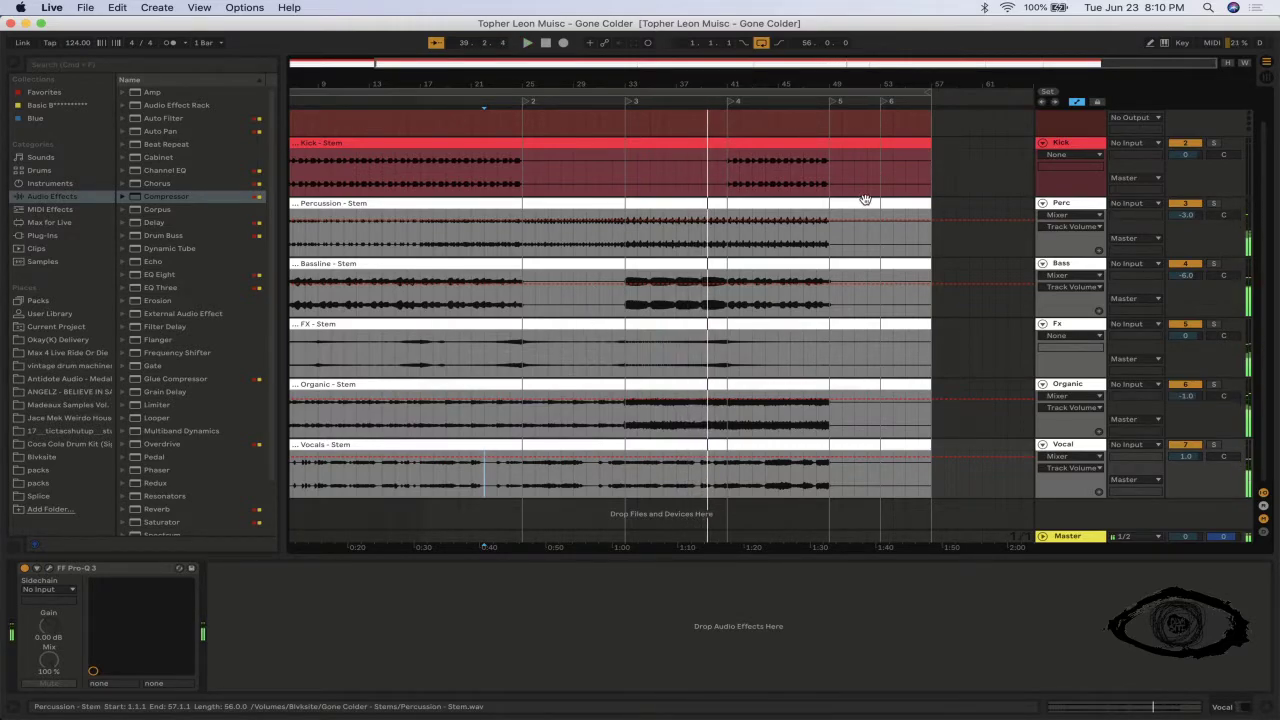
# - Select the whole arrangement from bar 1 to bar 57 and restart playback from its beginning
pyautogui.click(525, 92)
pyautogui.press('space')
pyautogui.press('space')
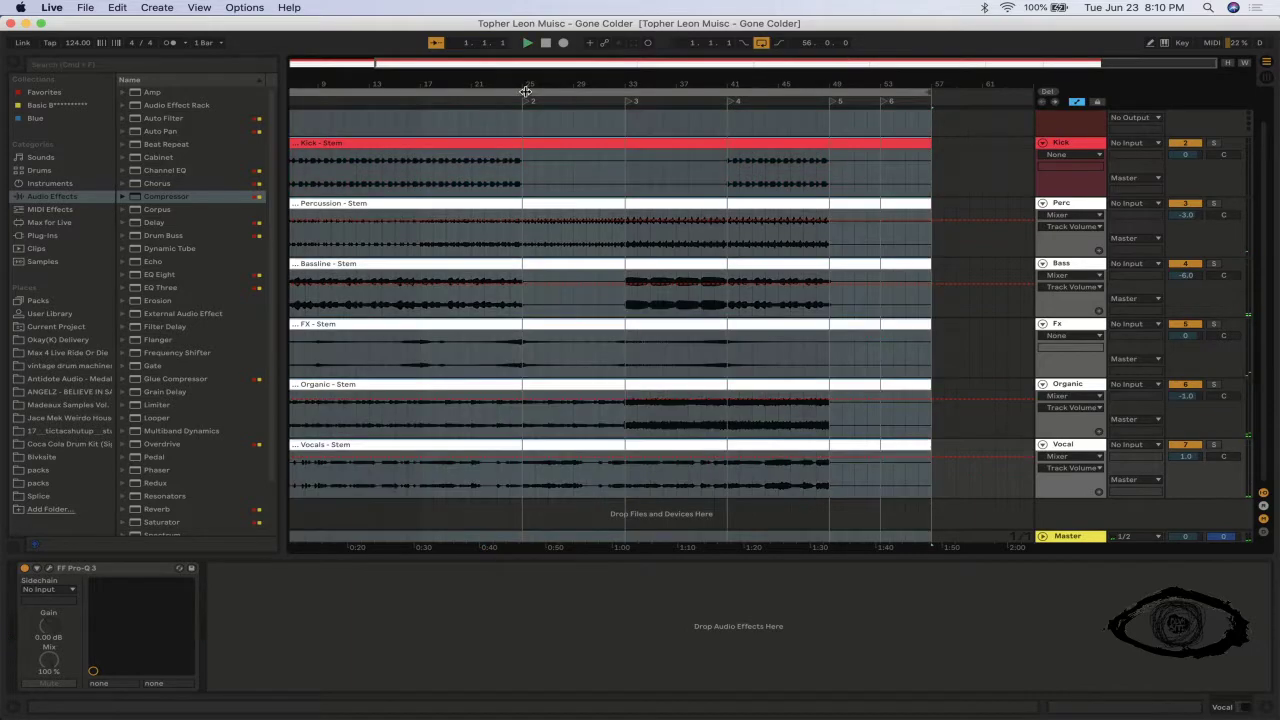
pyautogui.press('super+a')
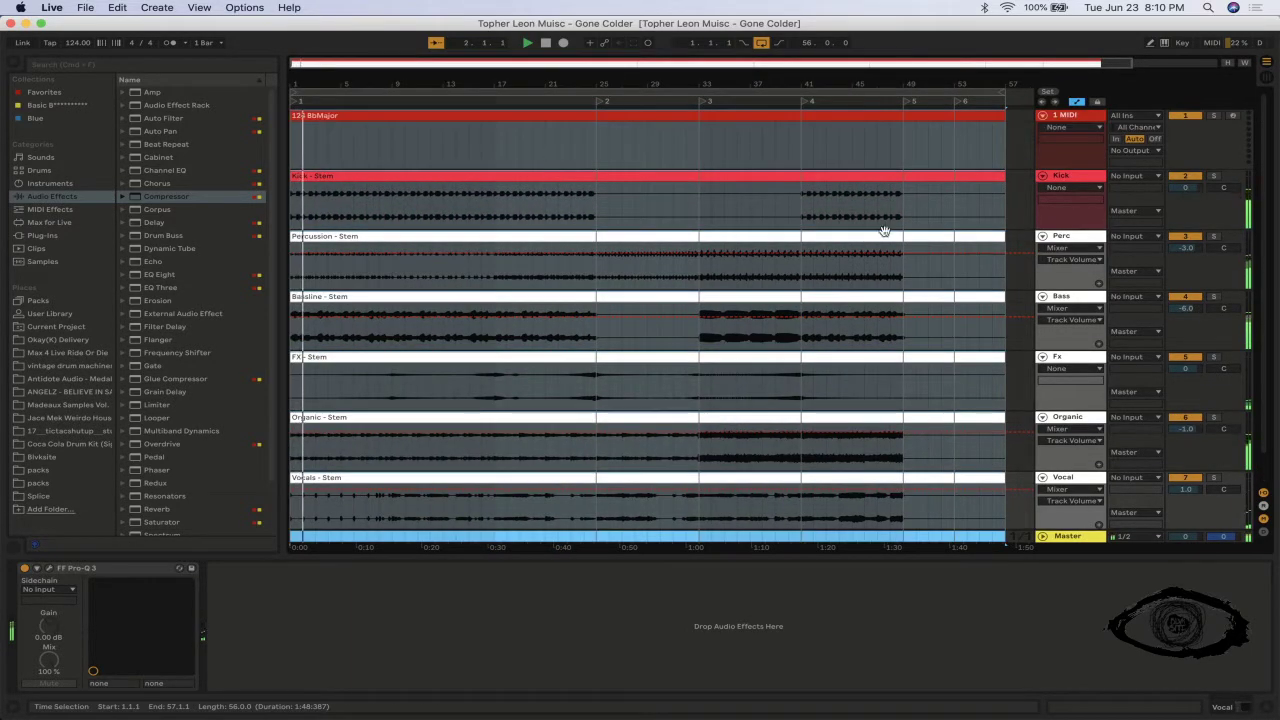
# - Open FabFilter Pro-Q 3 on the Kick track and add a low-cut band at about 18.3 Hz
pyautogui.click(1057, 181)
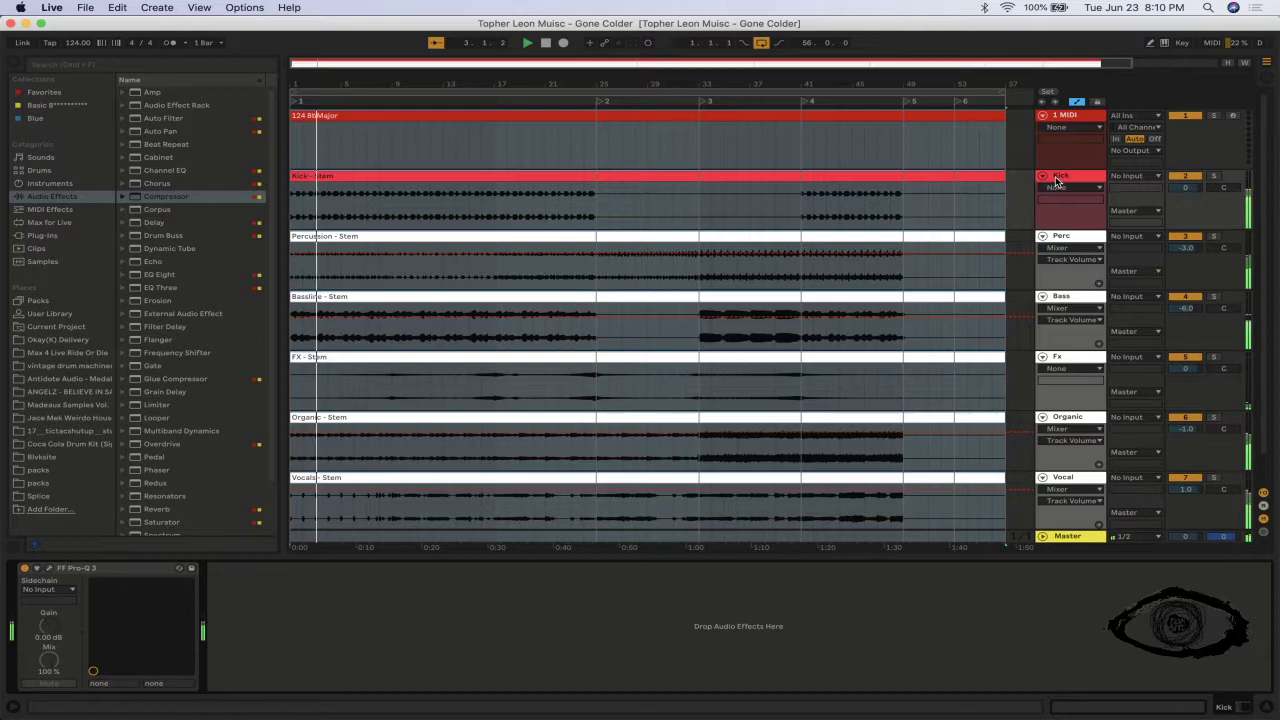
pyautogui.click(50, 570)
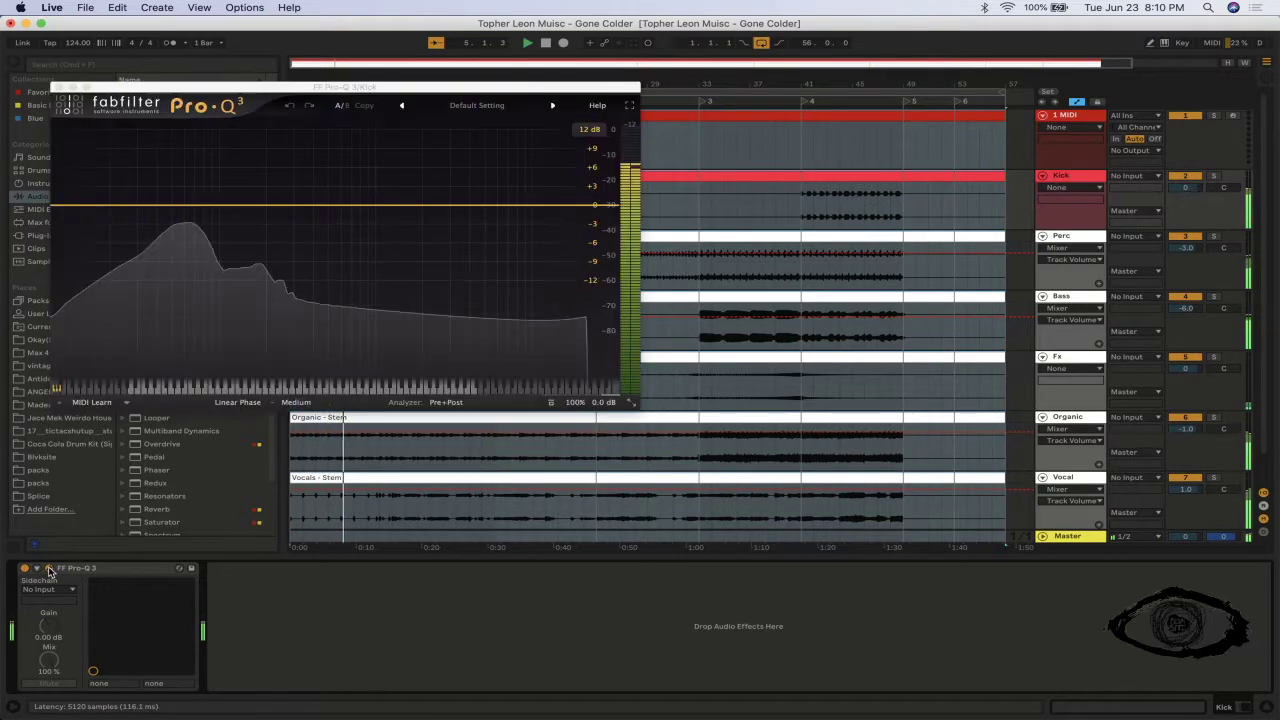
pyautogui.click(76, 205)
pyautogui.moveTo(76, 205); pyautogui.dragTo(103, 206)
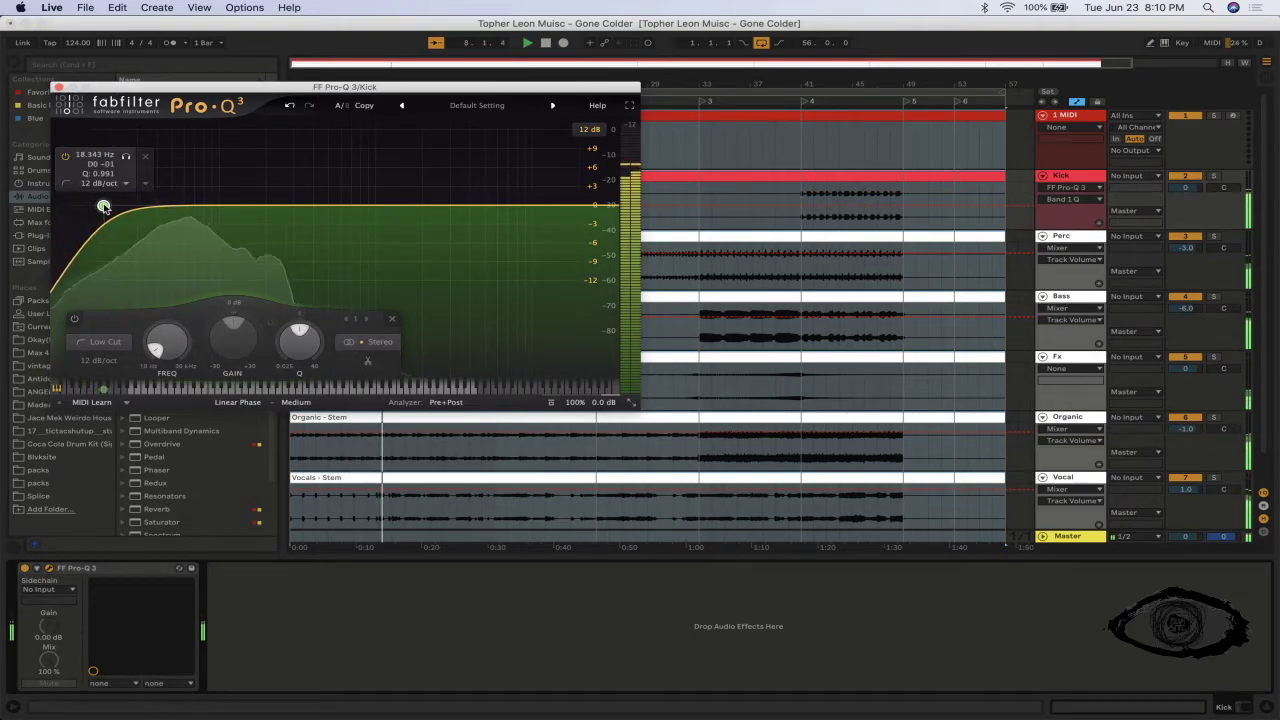
# - Set the Kick track's low-cut frequency to 18 Hz
pyautogui.doubleClick(88, 157)
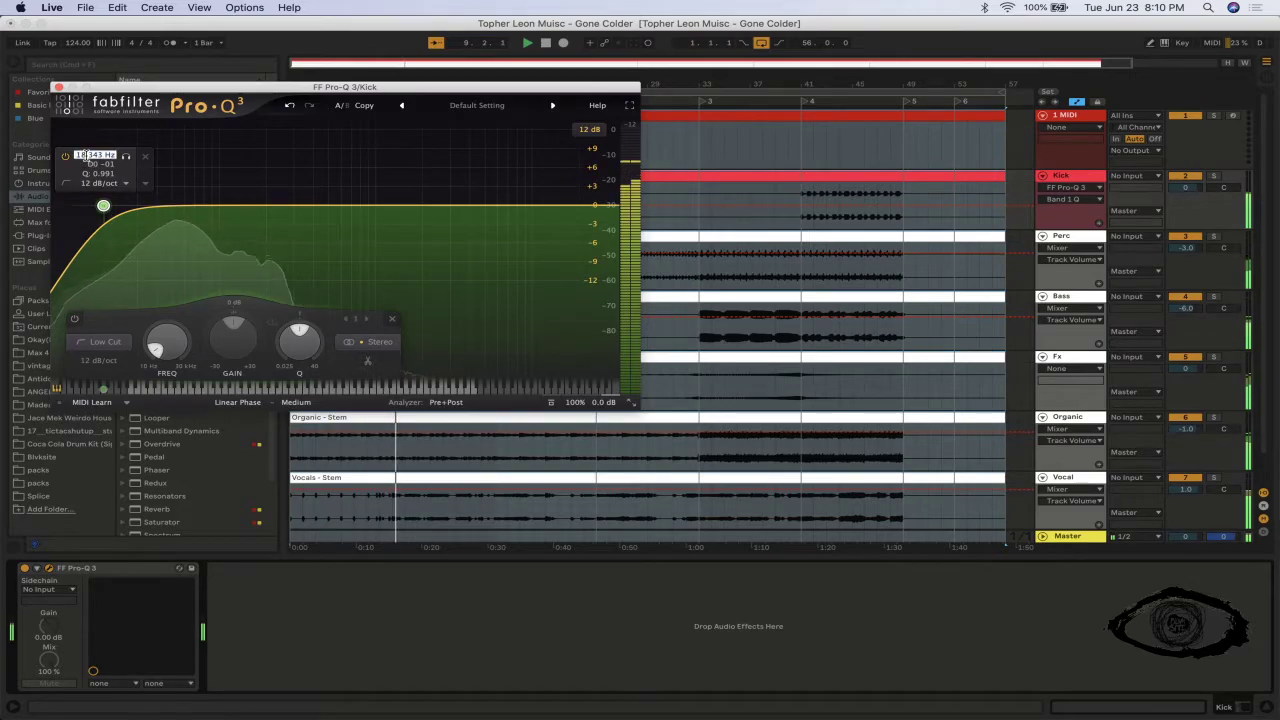
pyautogui.write('18')
pyautogui.press('Return')
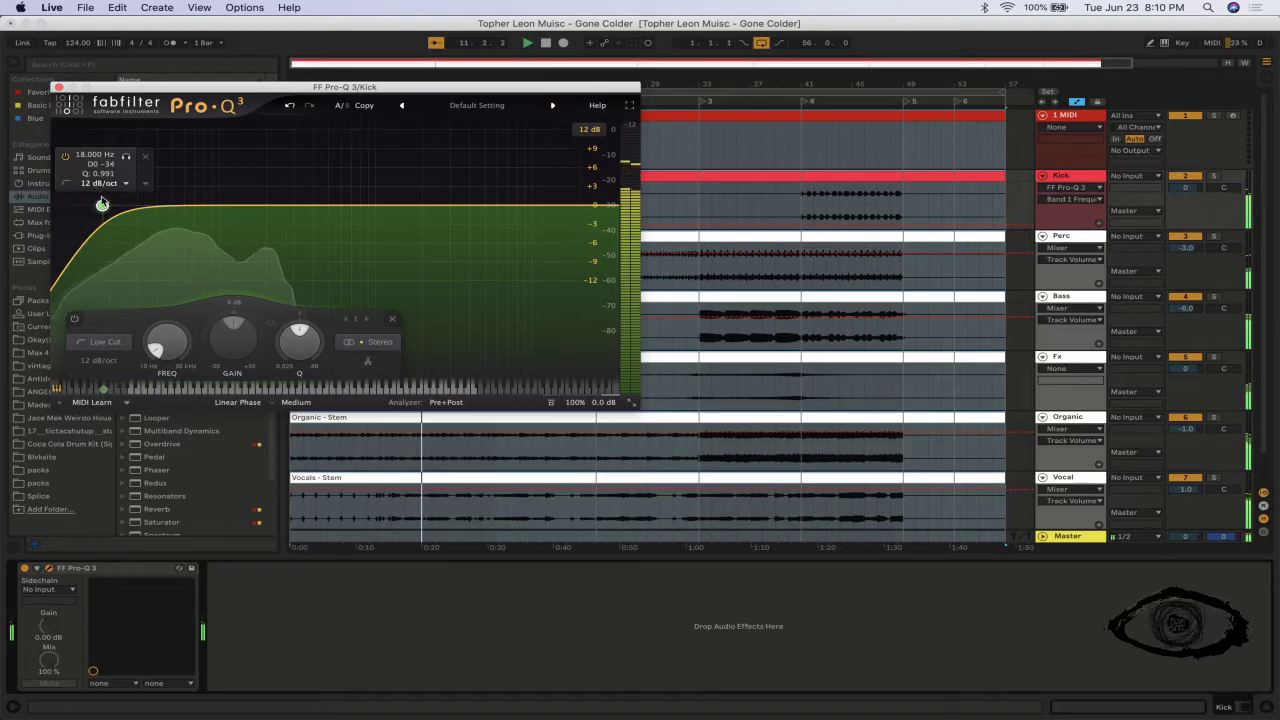
# - Set the Kick track's low-cut frequency to 15 Hz
pyautogui.doubleClick(93, 155)
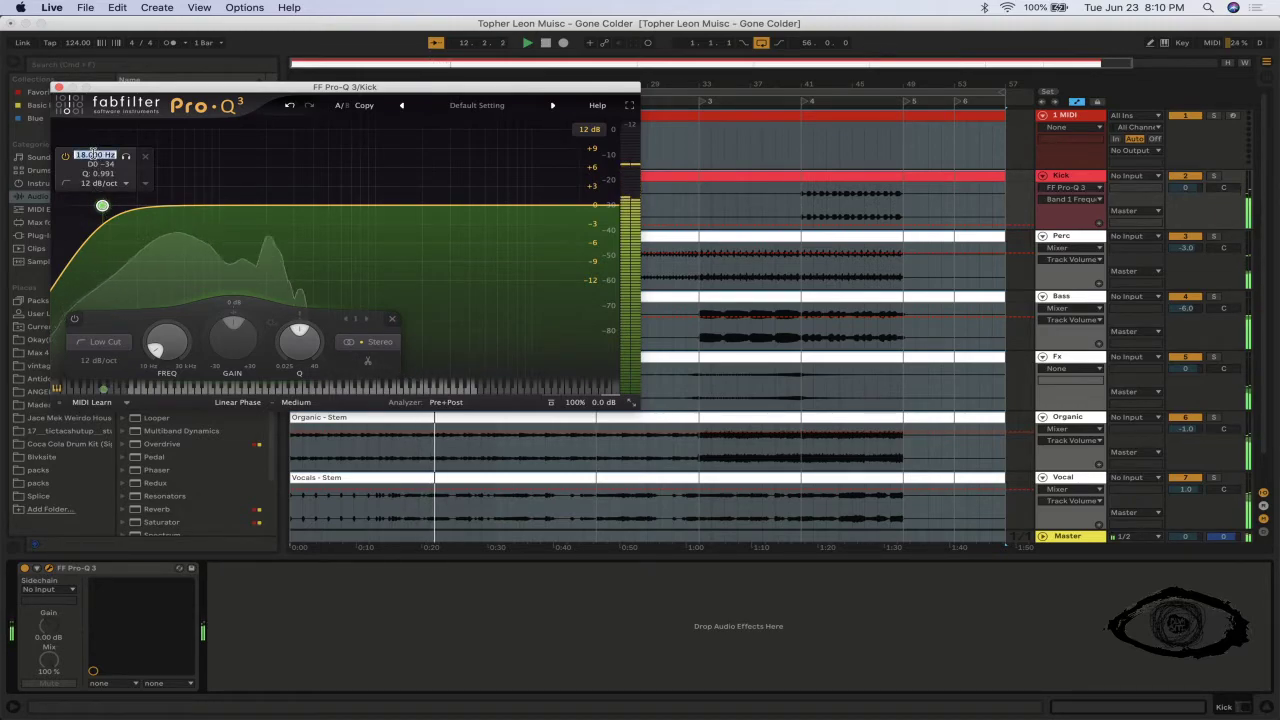
pyautogui.press('BackSpace')
pyautogui.write('15')
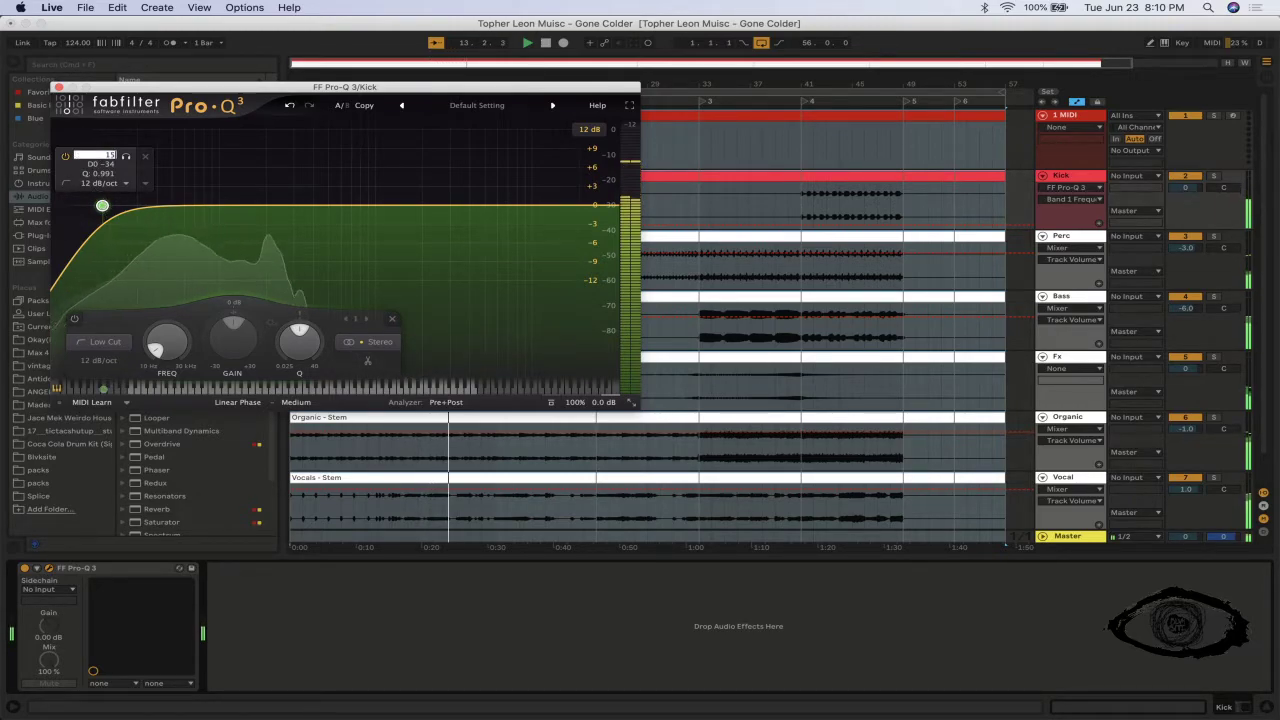
pyautogui.press('Return')
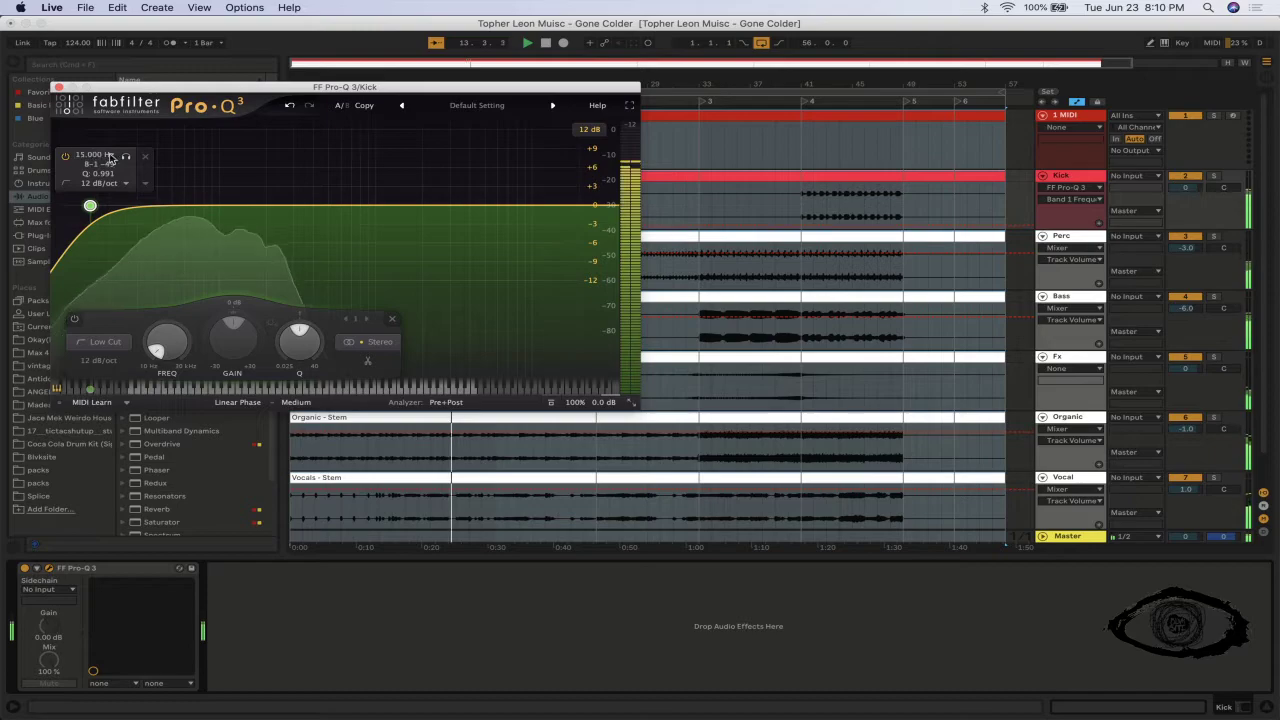
# - Open FabFilter Pro-Q 3 on the Perc track and add a low-cut band at about 29 Hz
pyautogui.click(1063, 237)
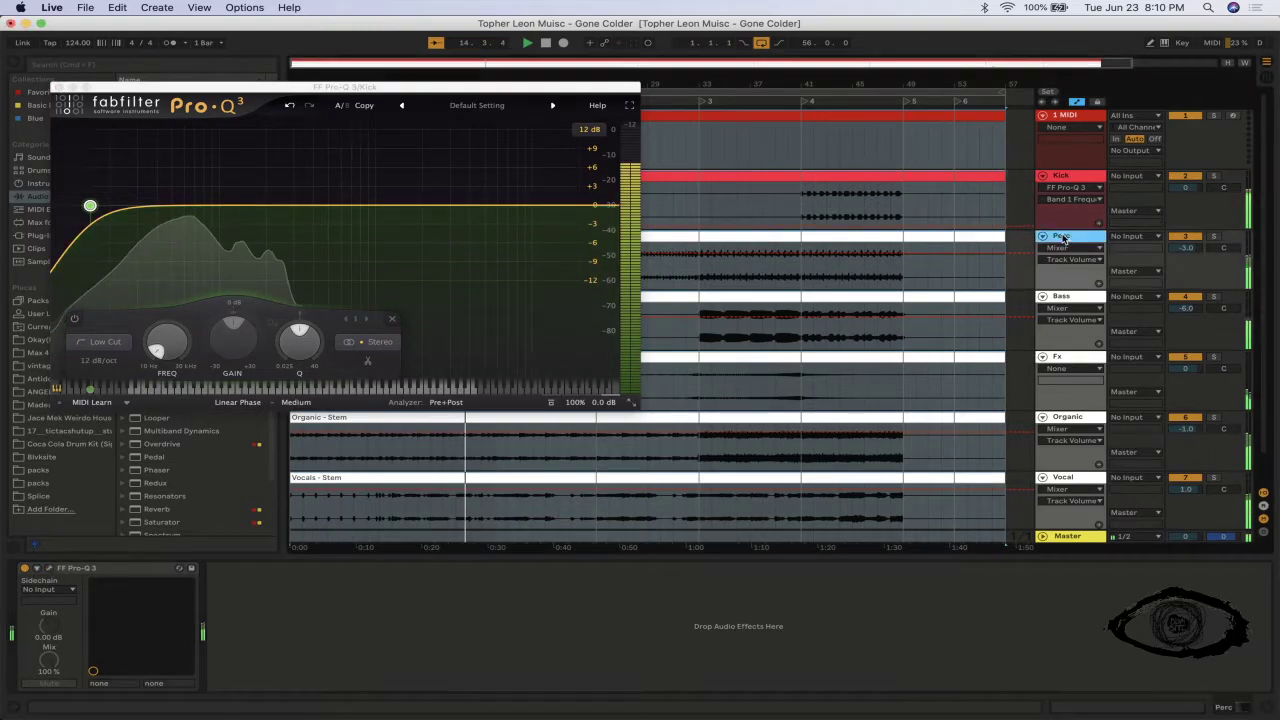
pyautogui.click(58, 88)
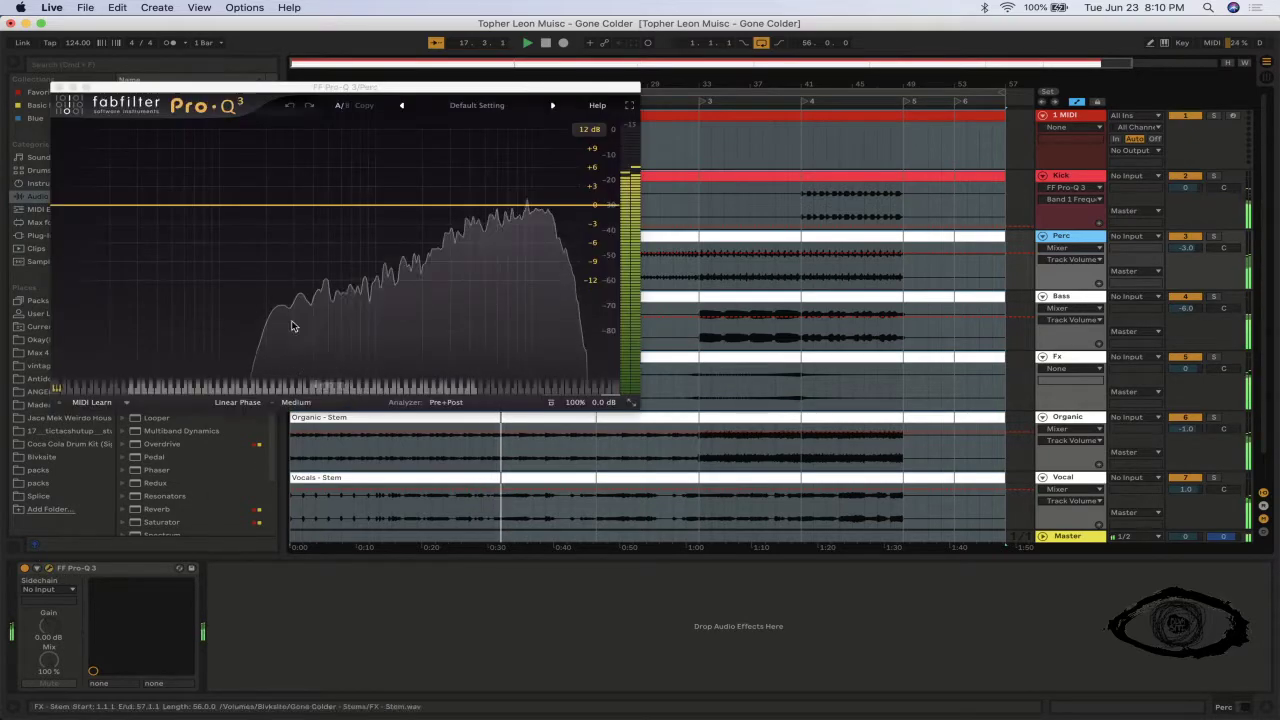
pyautogui.doubleClick(63, 207)
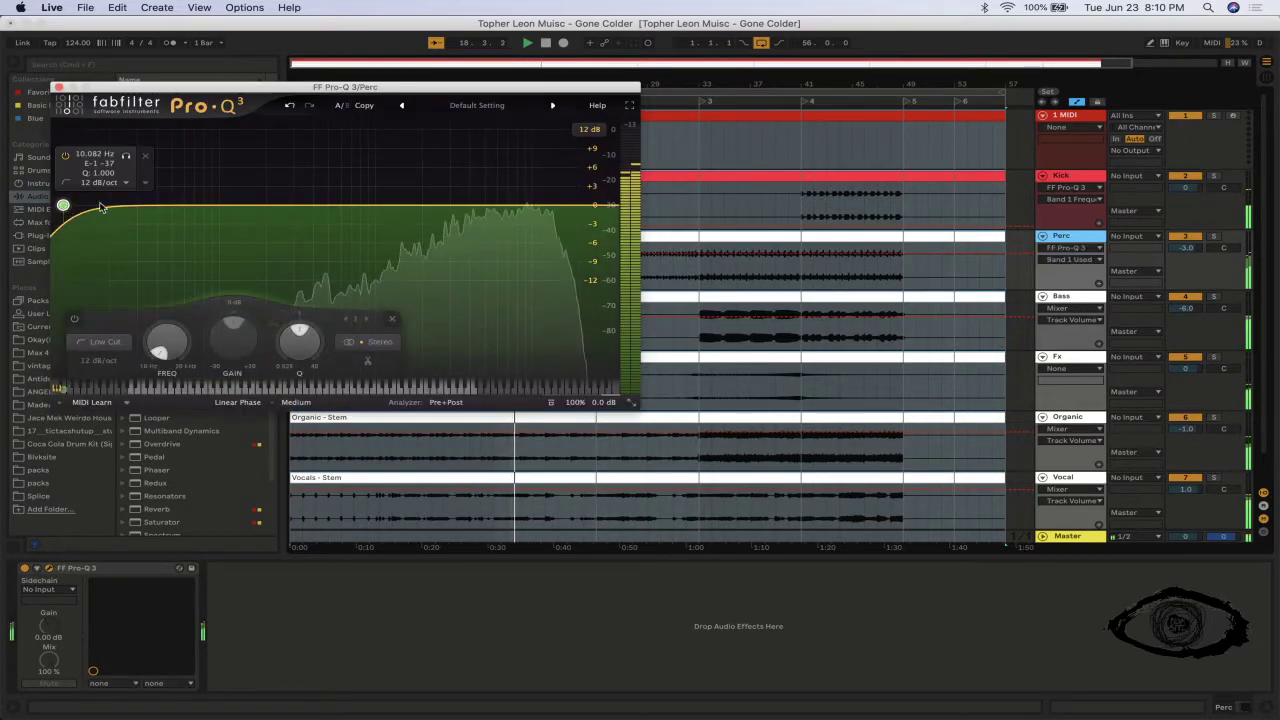
pyautogui.moveTo(63, 207); pyautogui.dragTo(134, 199)
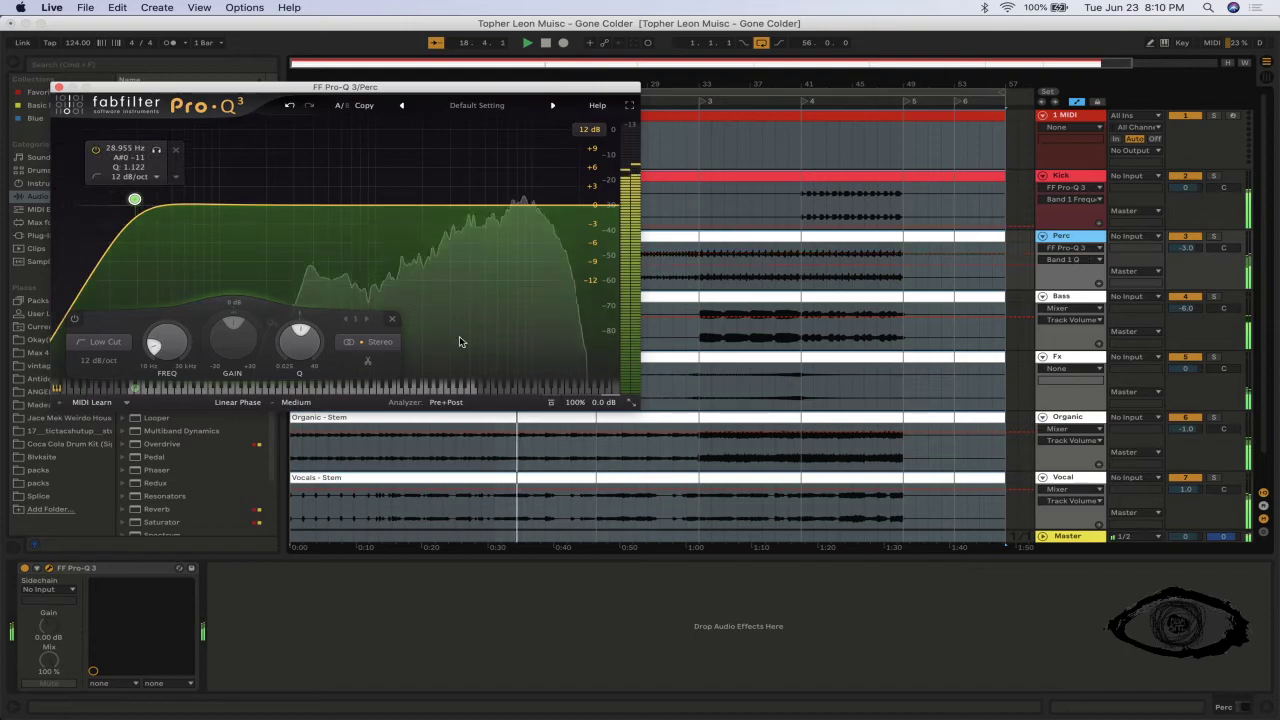
# - Overlay the Kick spectrum in the Perc EQ's analyzer and adjust the low cut by ear to about 112 Hz
pyautogui.click(437, 401)
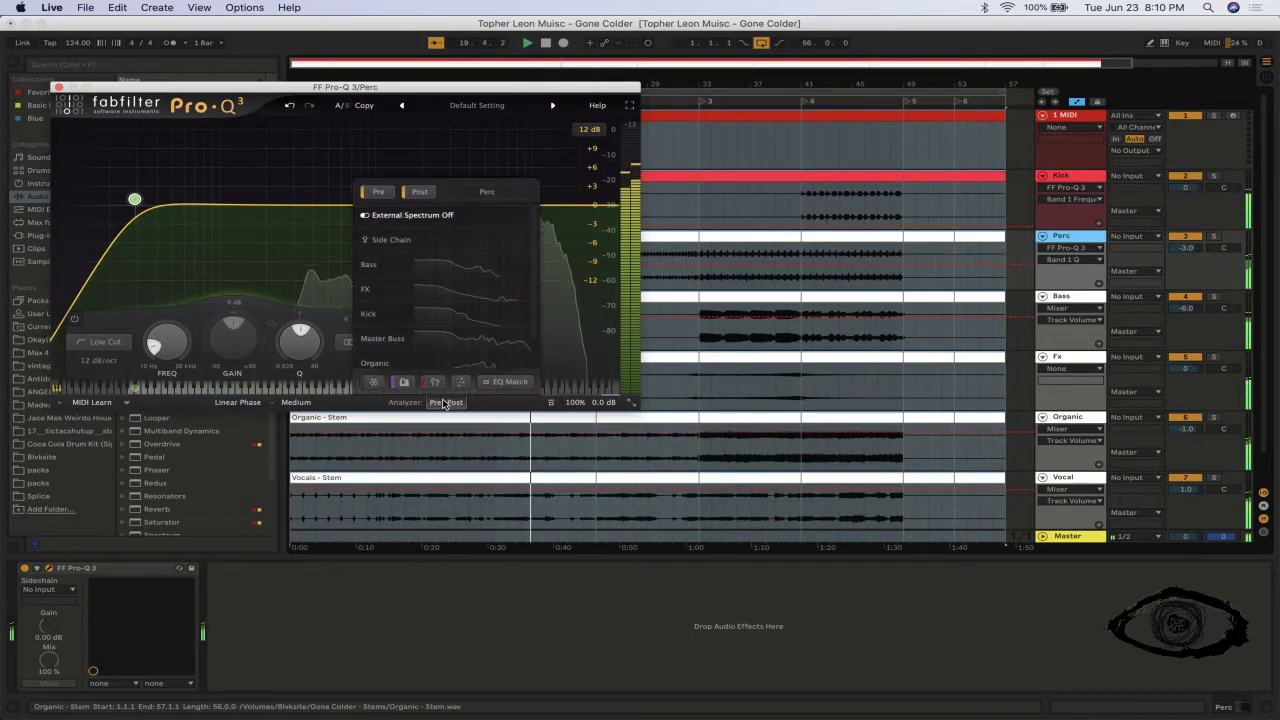
pyautogui.click(440, 313)
pyautogui.moveTo(134, 199); pyautogui.dragTo(322, 200)
pyautogui.moveTo(338, 197)
pyautogui.mouseDown()
pyautogui.moveTo(357, 203)
pyautogui.moveTo(356, 186)
pyautogui.mouseUp()
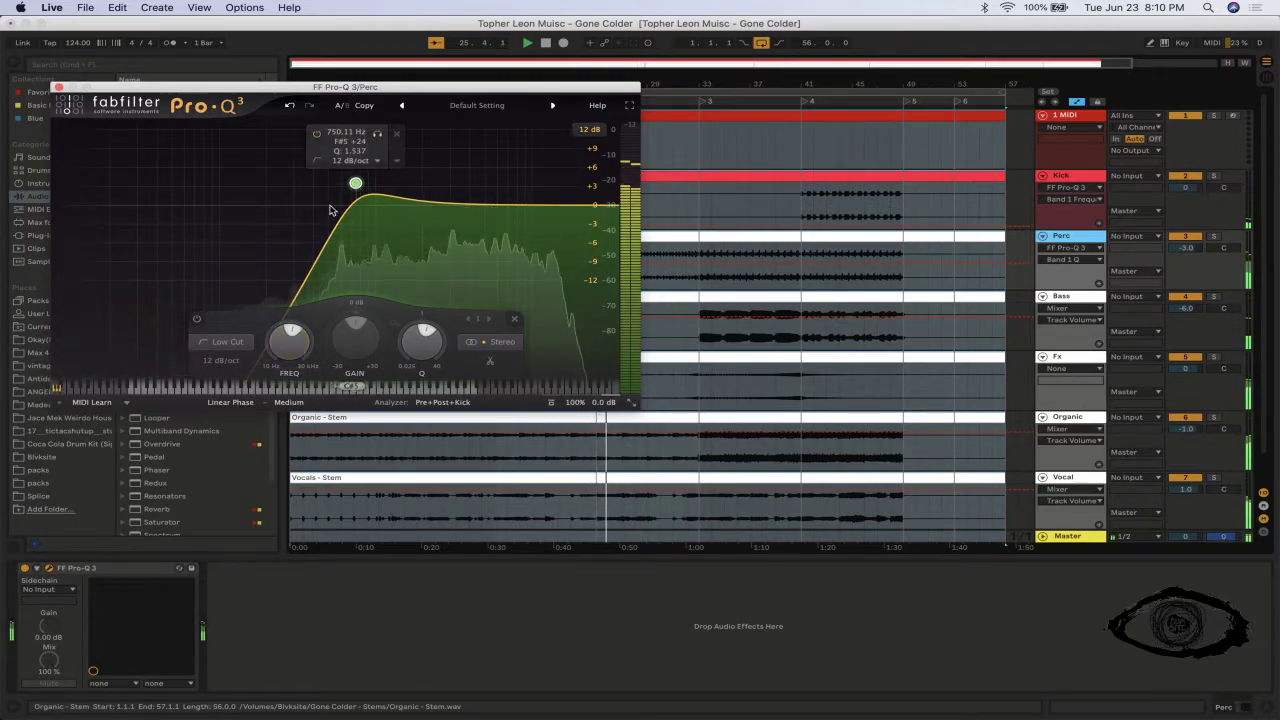
pyautogui.moveTo(353, 186); pyautogui.dragTo(265, 203)
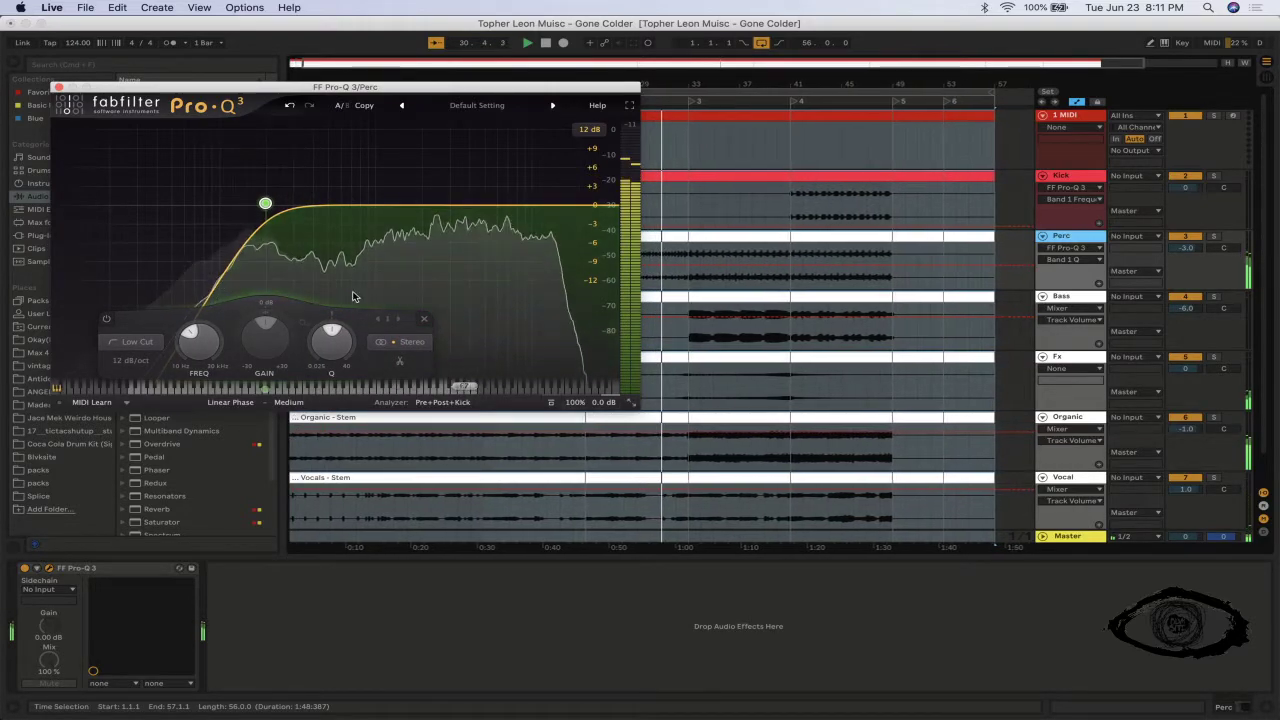
pyautogui.moveTo(265, 203); pyautogui.dragTo(227, 209)
# - Set the Perc low cut's slope to 18 dB/oct and restart playback from the beginning of the arrangement
pyautogui.click(220, 181)
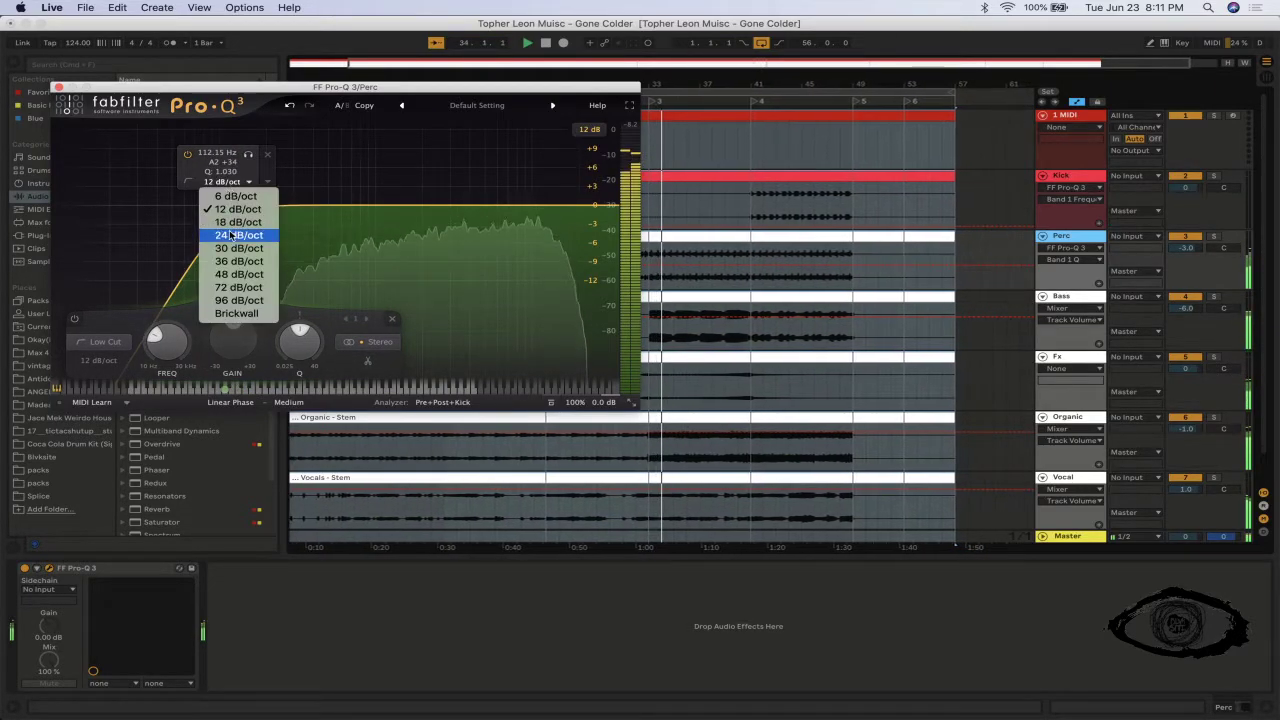
pyautogui.click(231, 224)
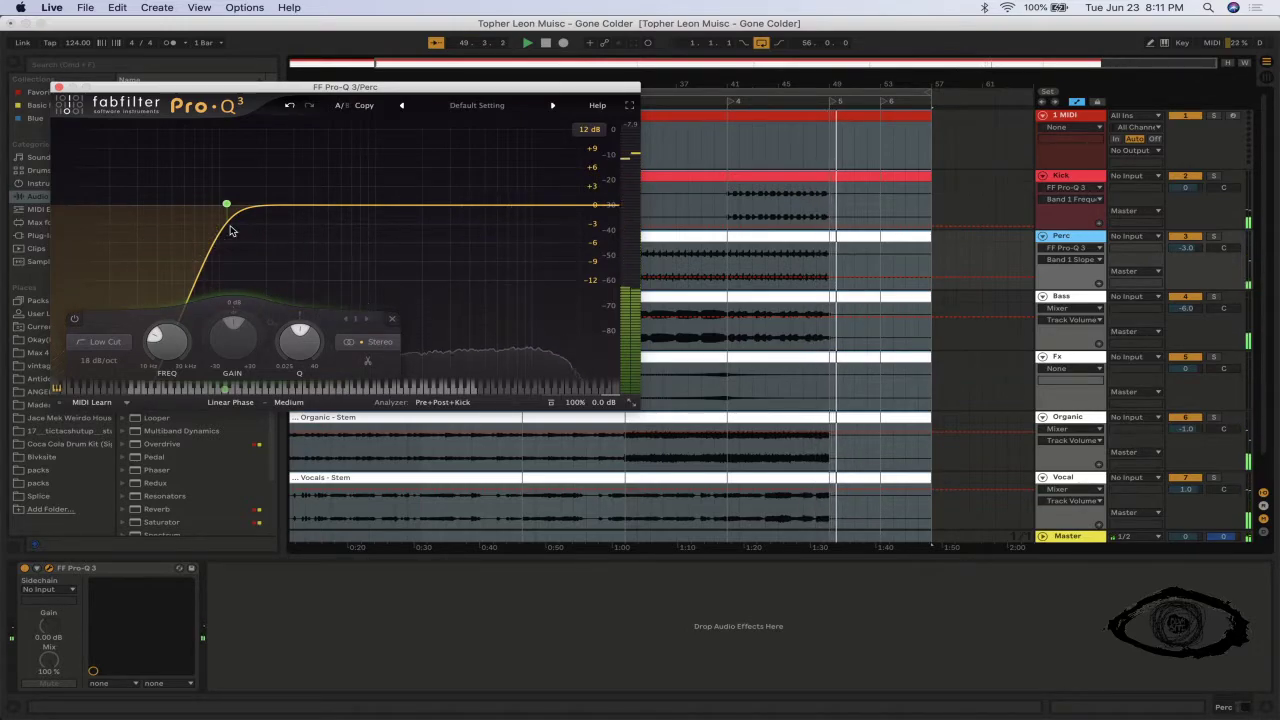
pyautogui.press('space')
pyautogui.press('space')
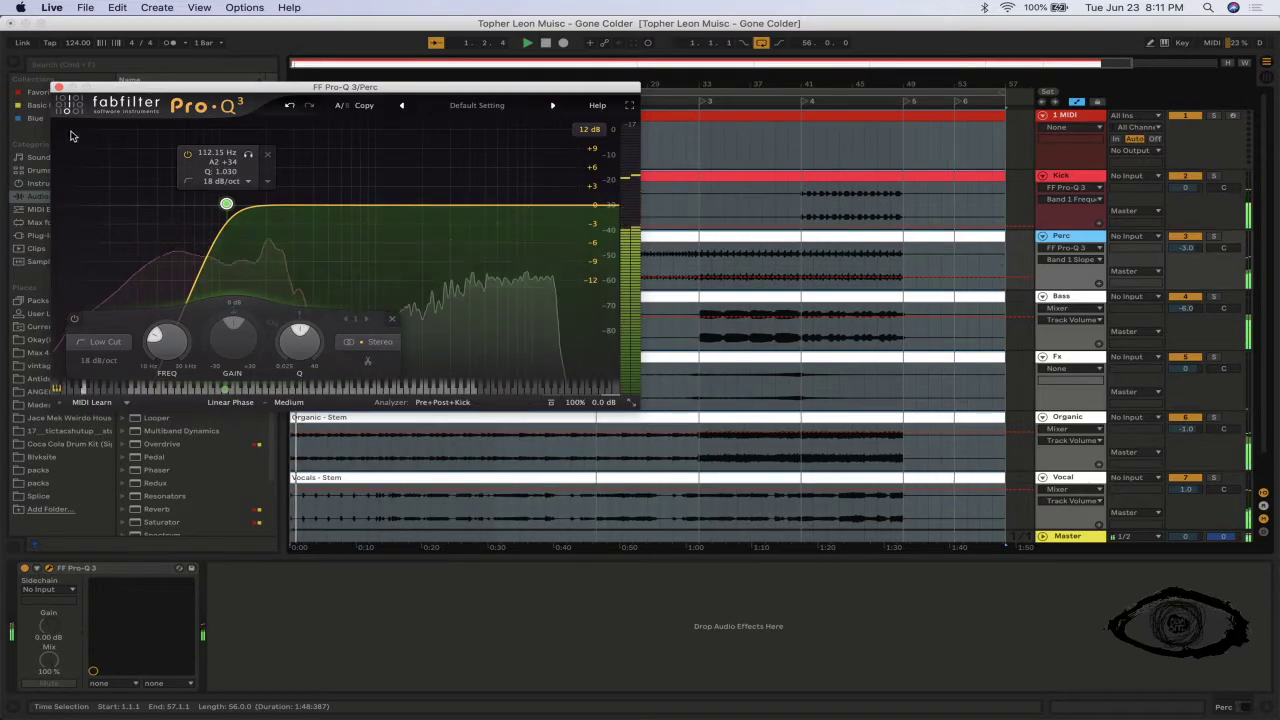
pyautogui.click(59, 88)
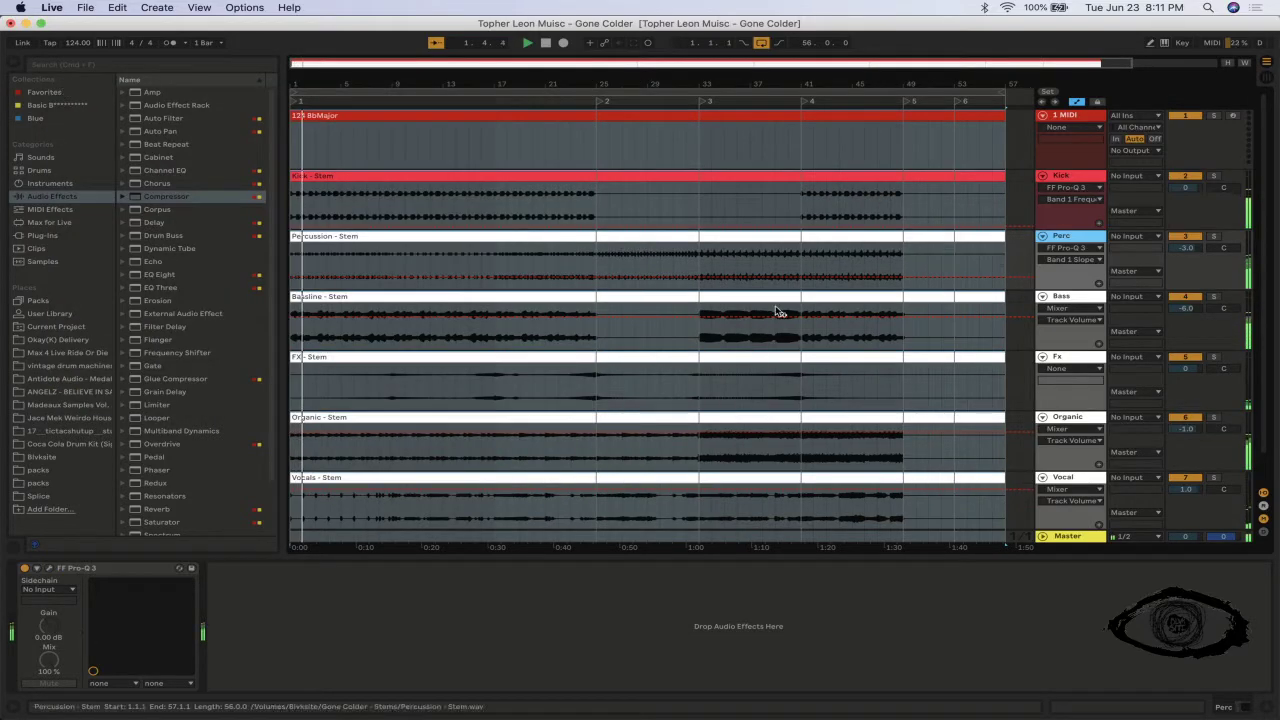
# - Solo the Bass track, open Pro-Q 3 on it and add a bell band at about 1086 Hz
pyautogui.click(1062, 296)
pyautogui.click(1215, 299)
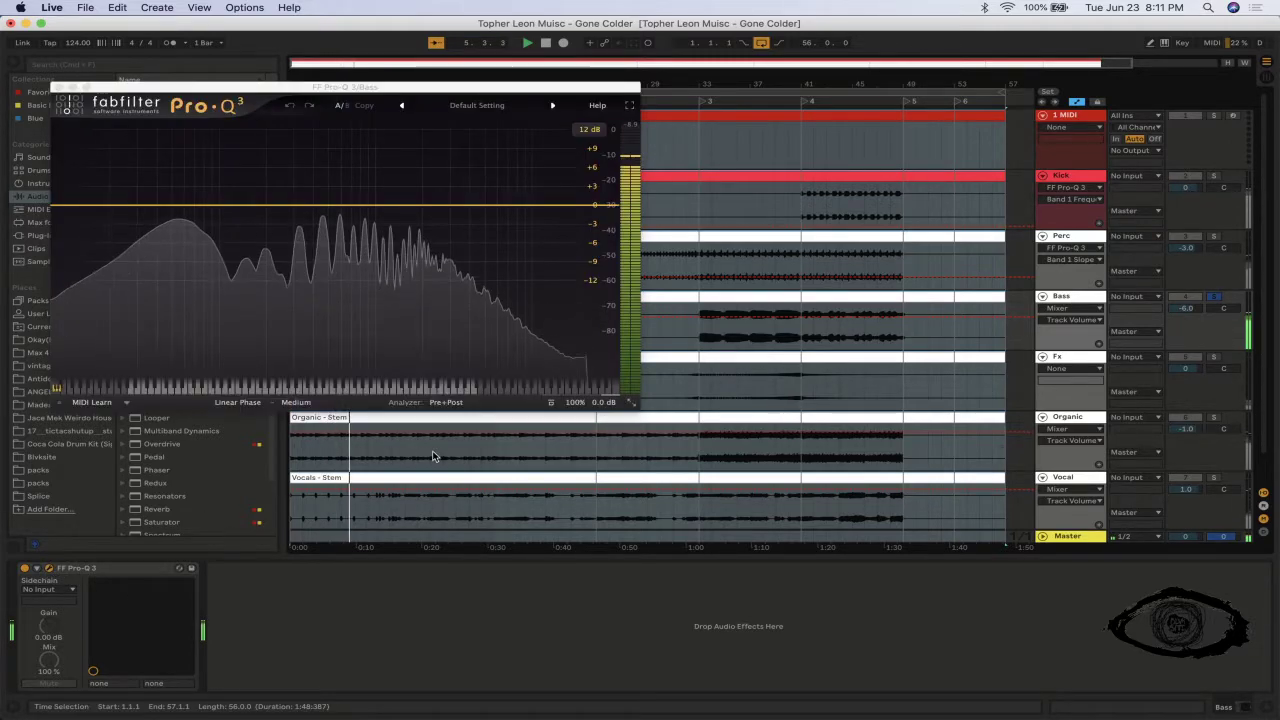
pyautogui.click(380, 205)
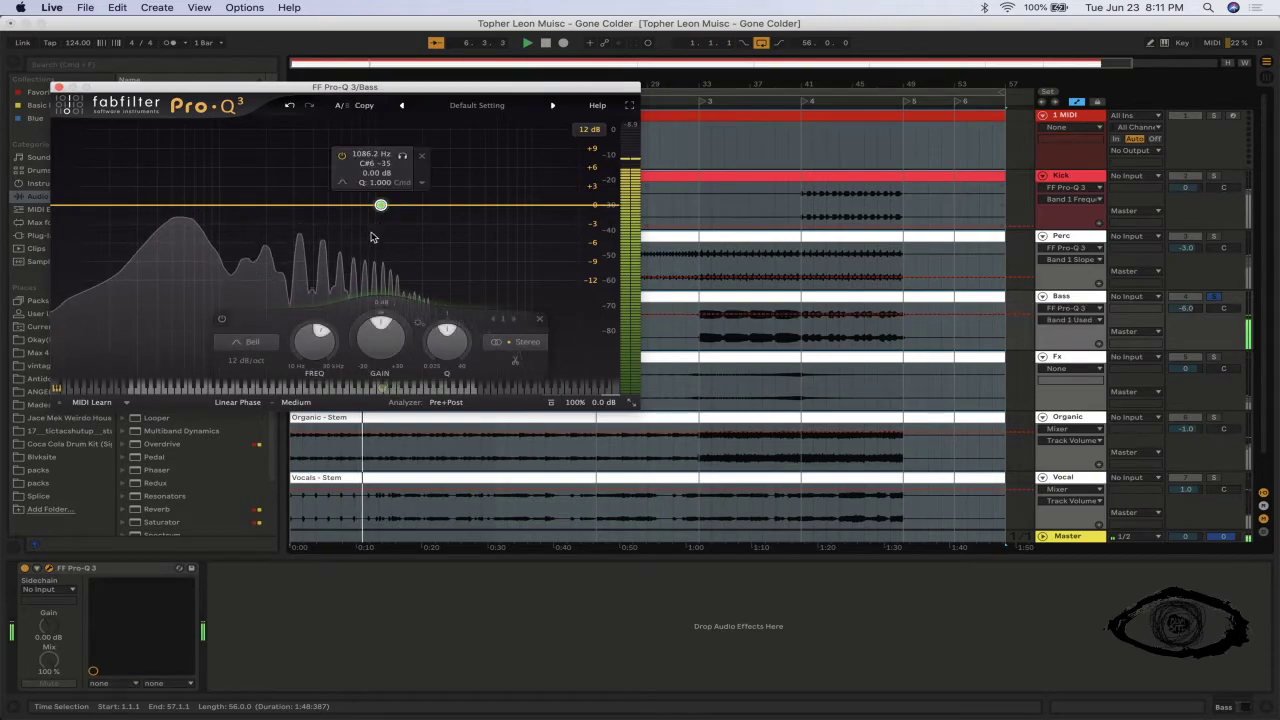
# - Widen the Bass bell band to a Q of about 0.43 and place it near 1008 Hz with about +0.5 dB gain
pyautogui.moveTo(353, 350); pyautogui.dragTo(345, 345)
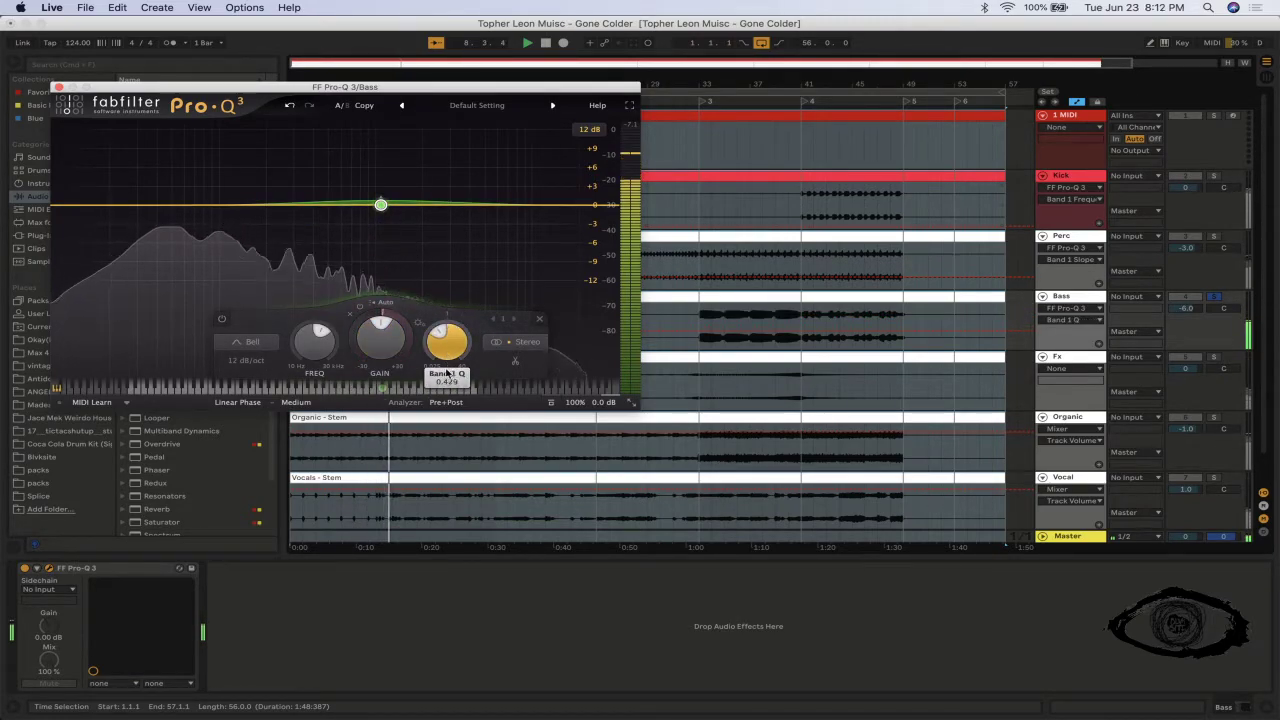
pyautogui.moveTo(374, 180)
pyautogui.moveTo(383, 208); pyautogui.dragTo(389, 210)
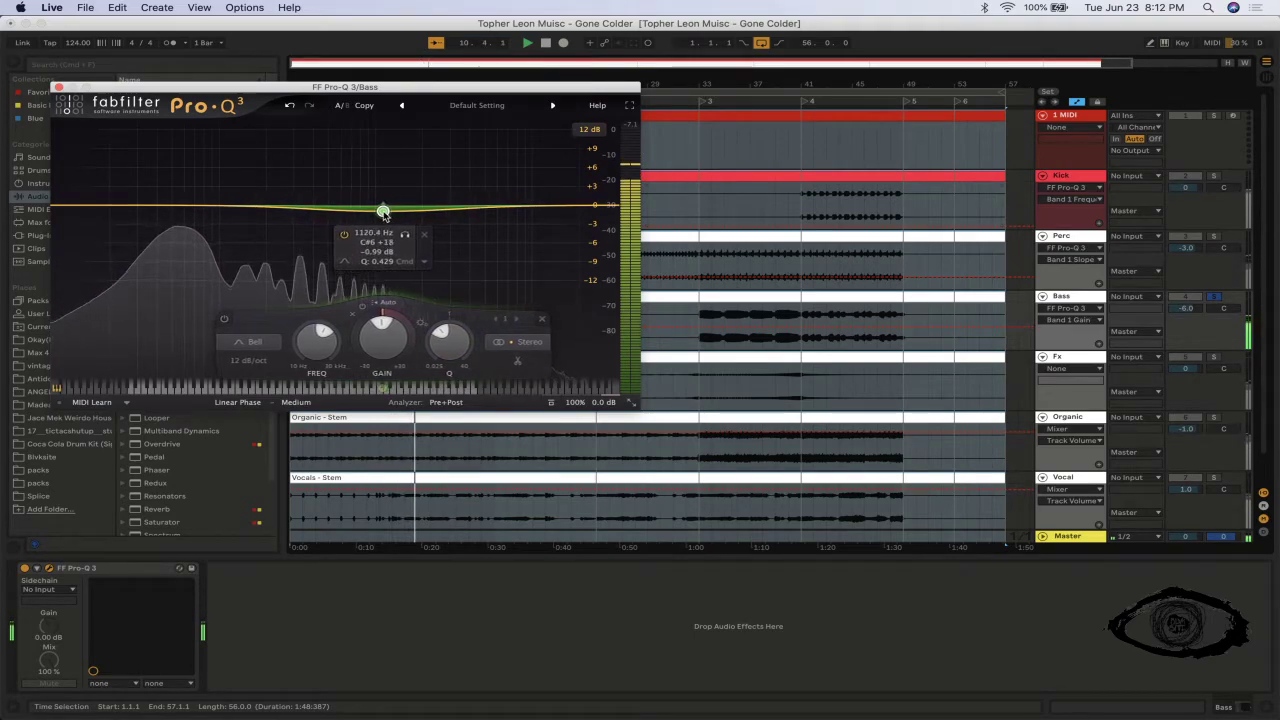
pyautogui.moveTo(383, 213); pyautogui.dragTo(377, 204)
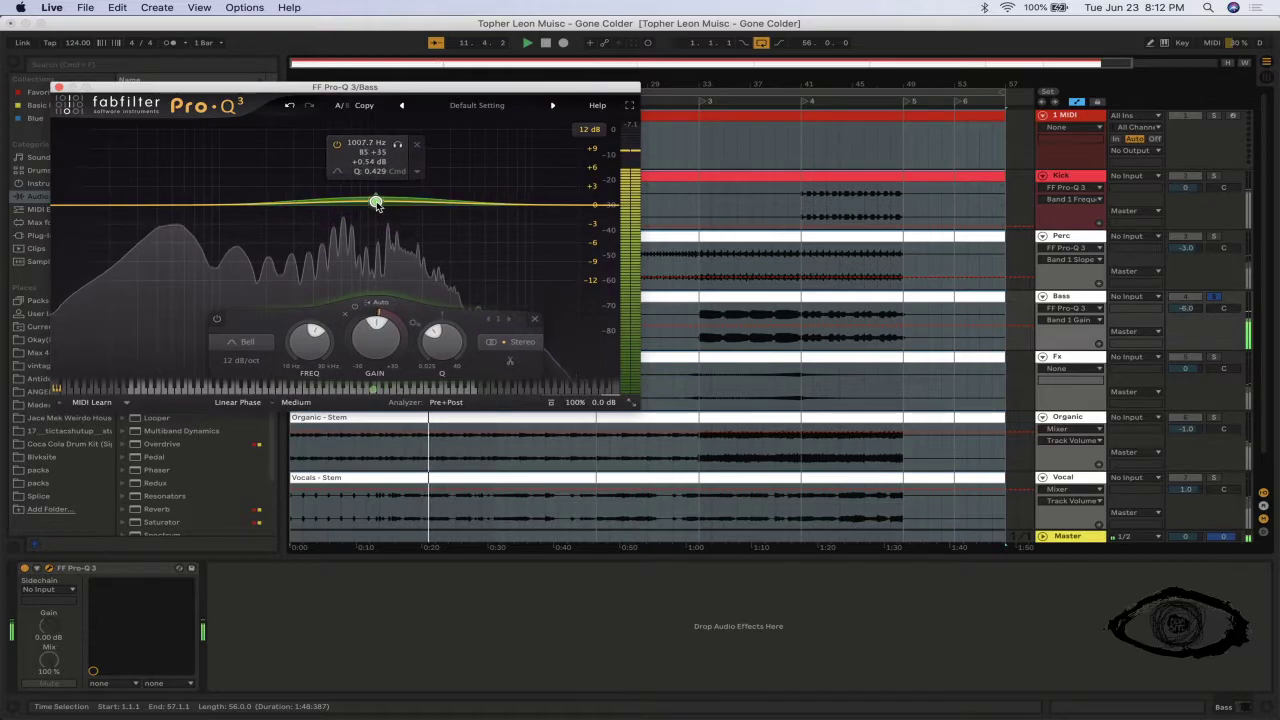
# - Add a low-cut band to the Bass EQ with an 18 dB/oct slope and a frequency of 12 Hz
pyautogui.moveTo(57, 207); pyautogui.dragTo(81, 206)
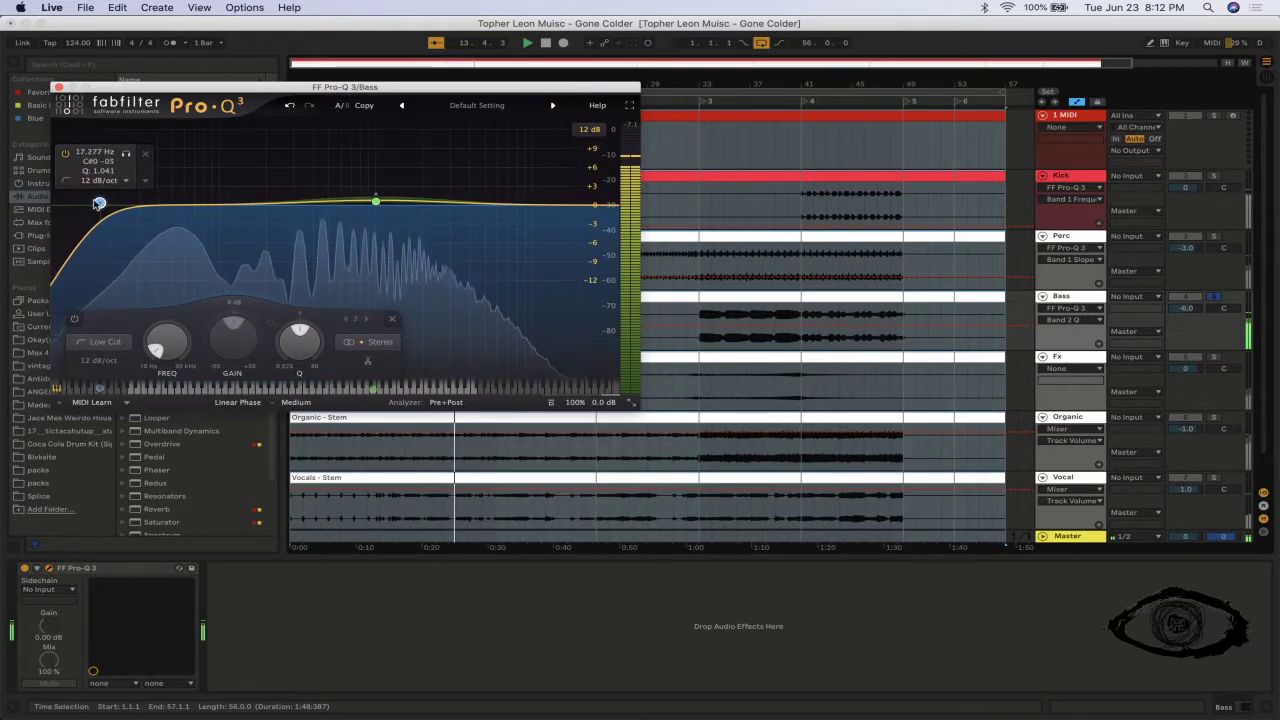
pyautogui.doubleClick(88, 152)
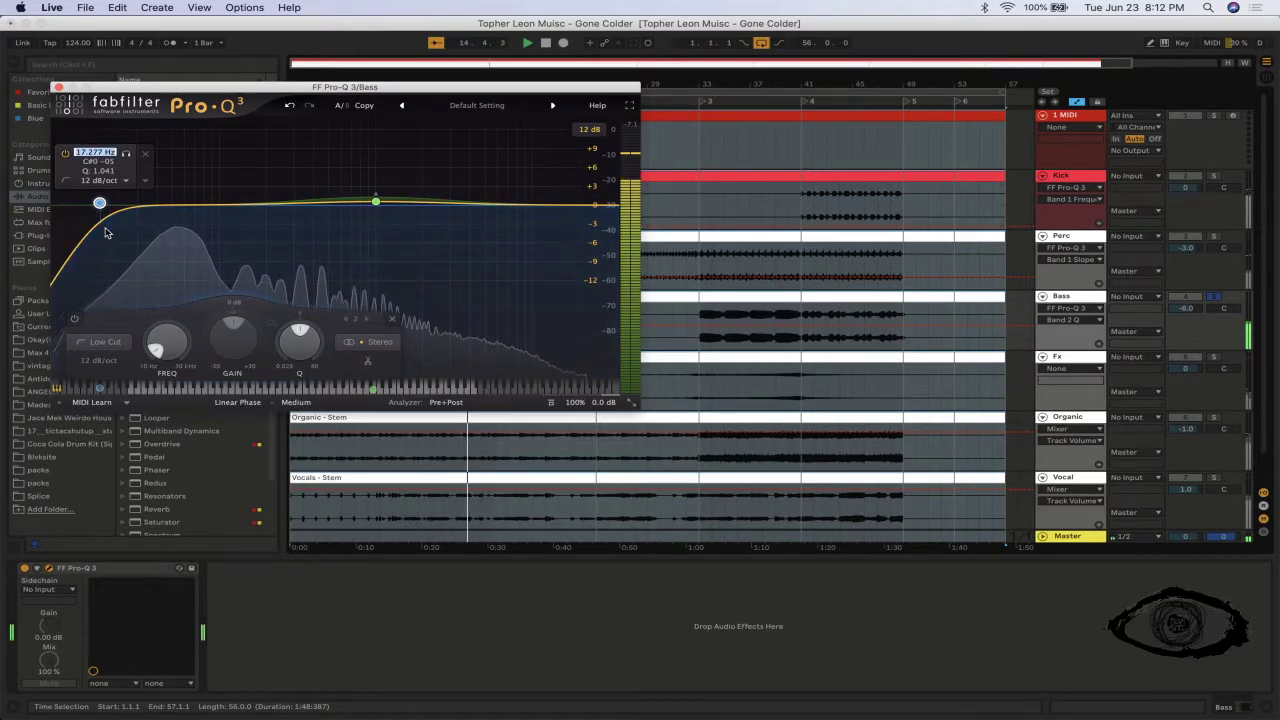
pyautogui.click(97, 362)
pyautogui.click(108, 402)
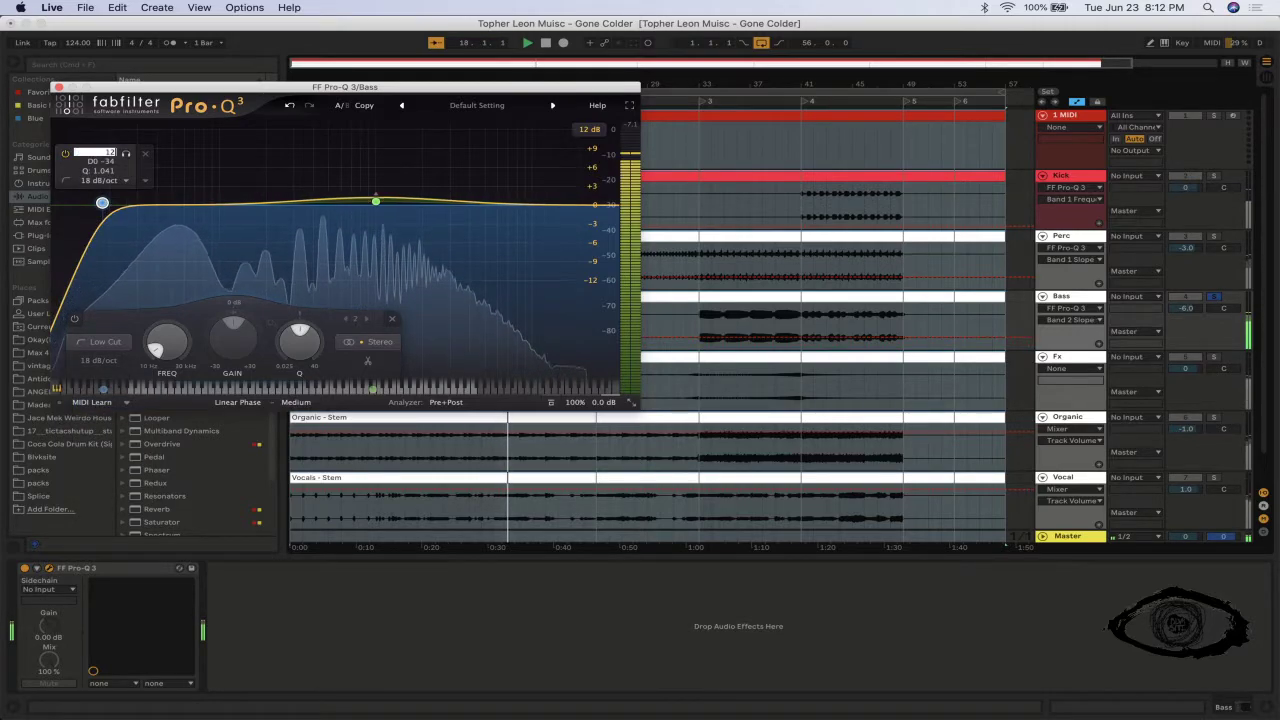
pyautogui.press('Return')
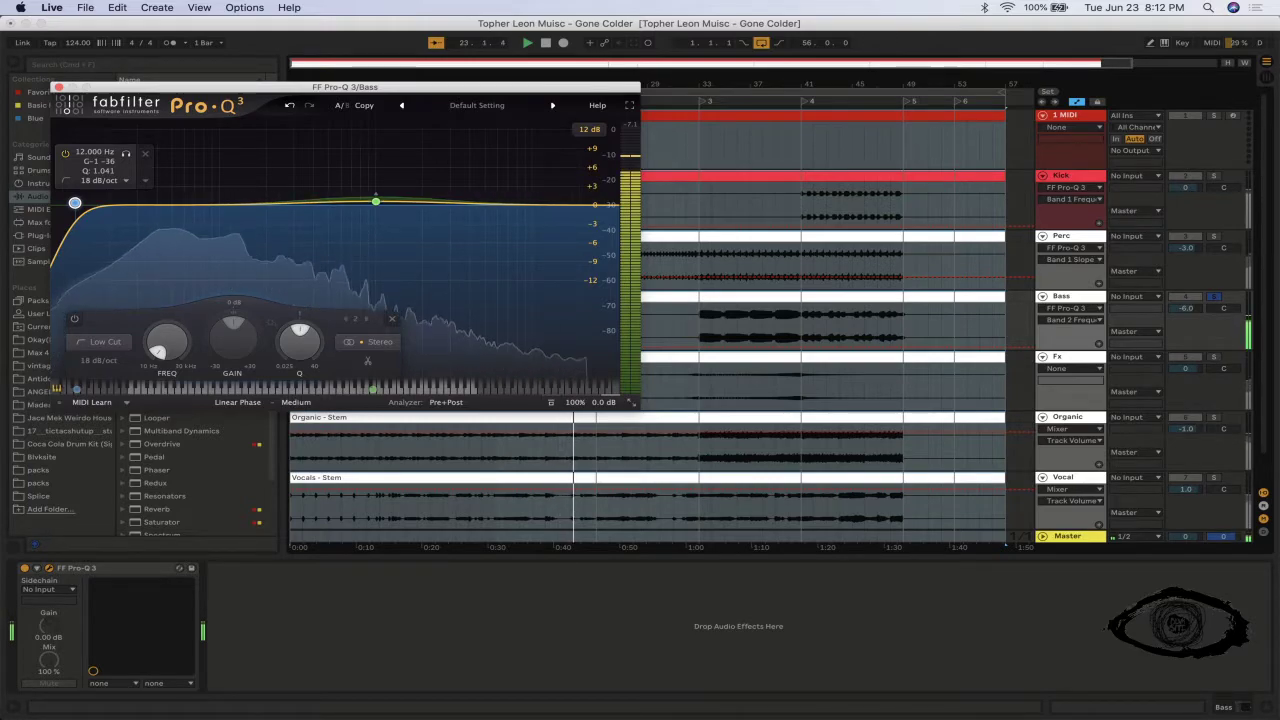
# - Switch to Streamlabs OBS, start an @ mention in the stream chat, and return to Ableton Live without sending it
pyautogui.press('super+Tab')
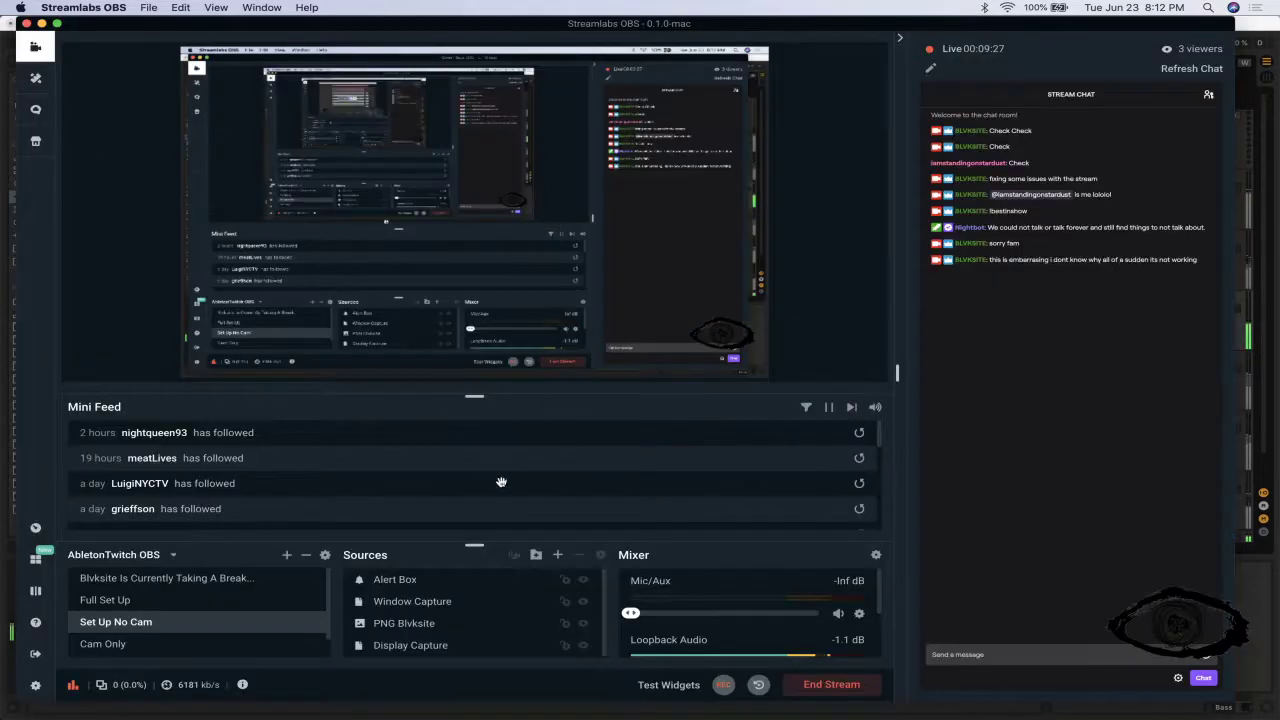
pyautogui.click(979, 656)
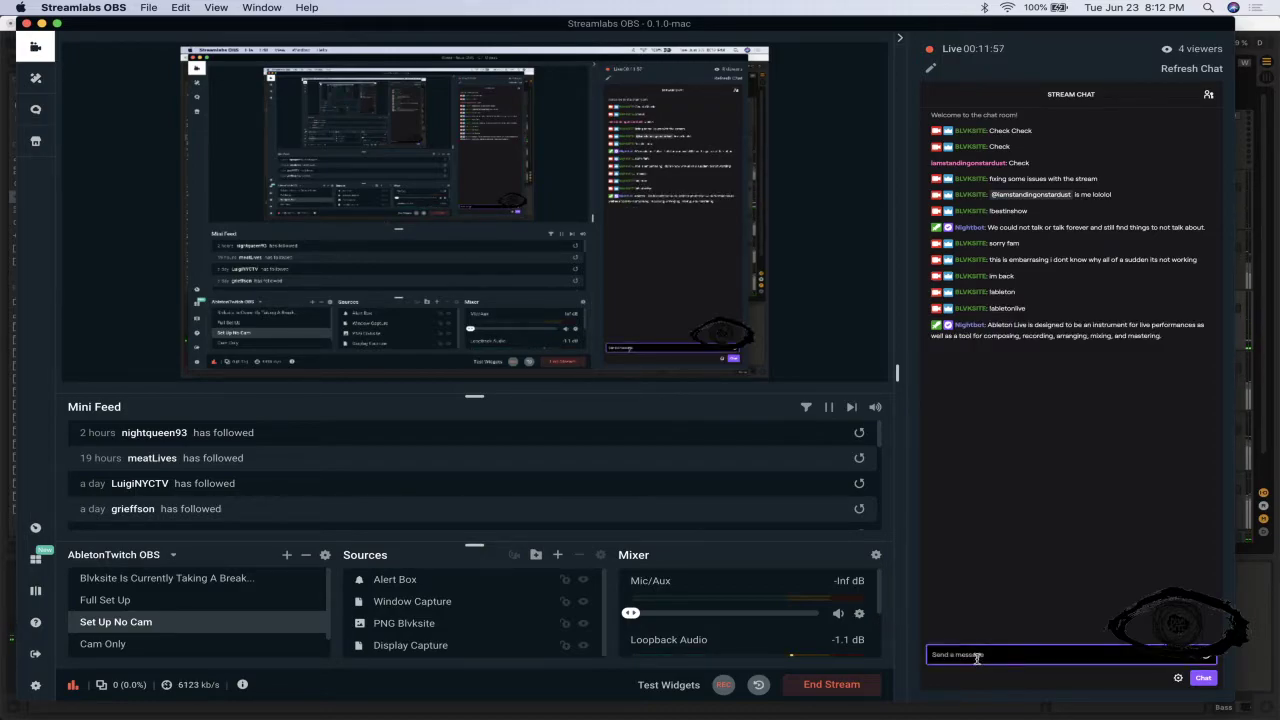
pyautogui.write('@')
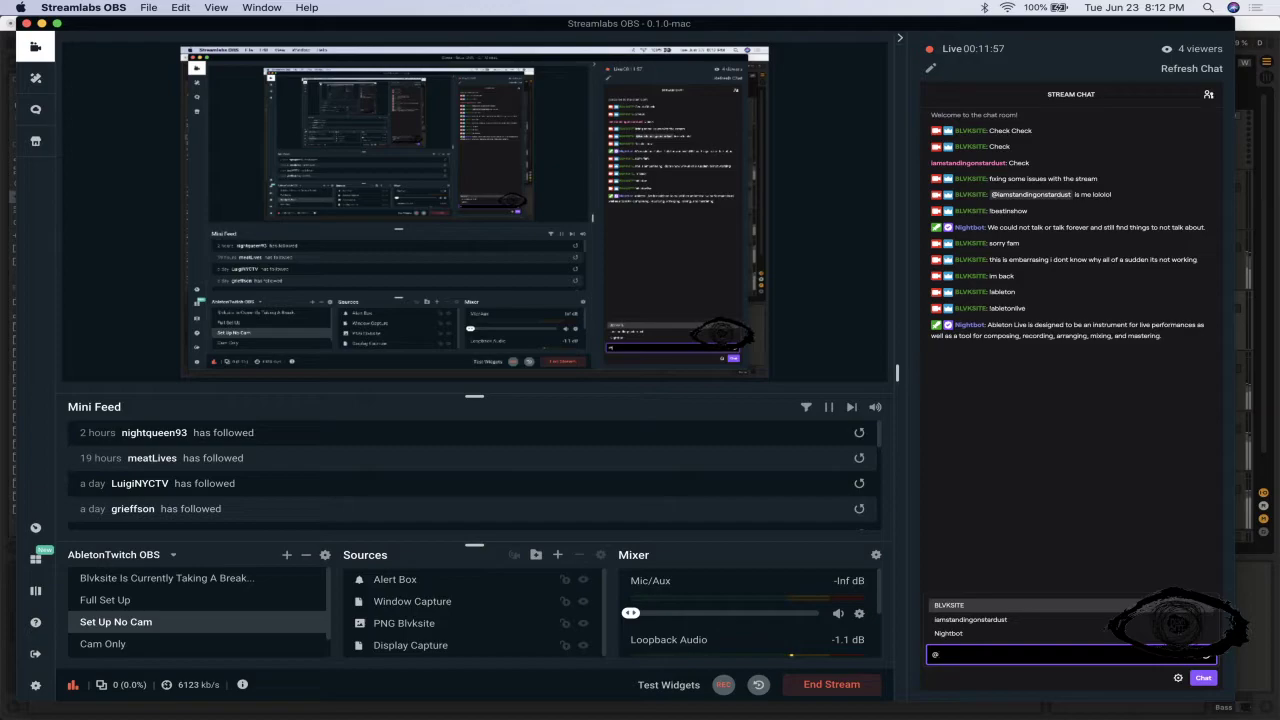
pyautogui.write('@')
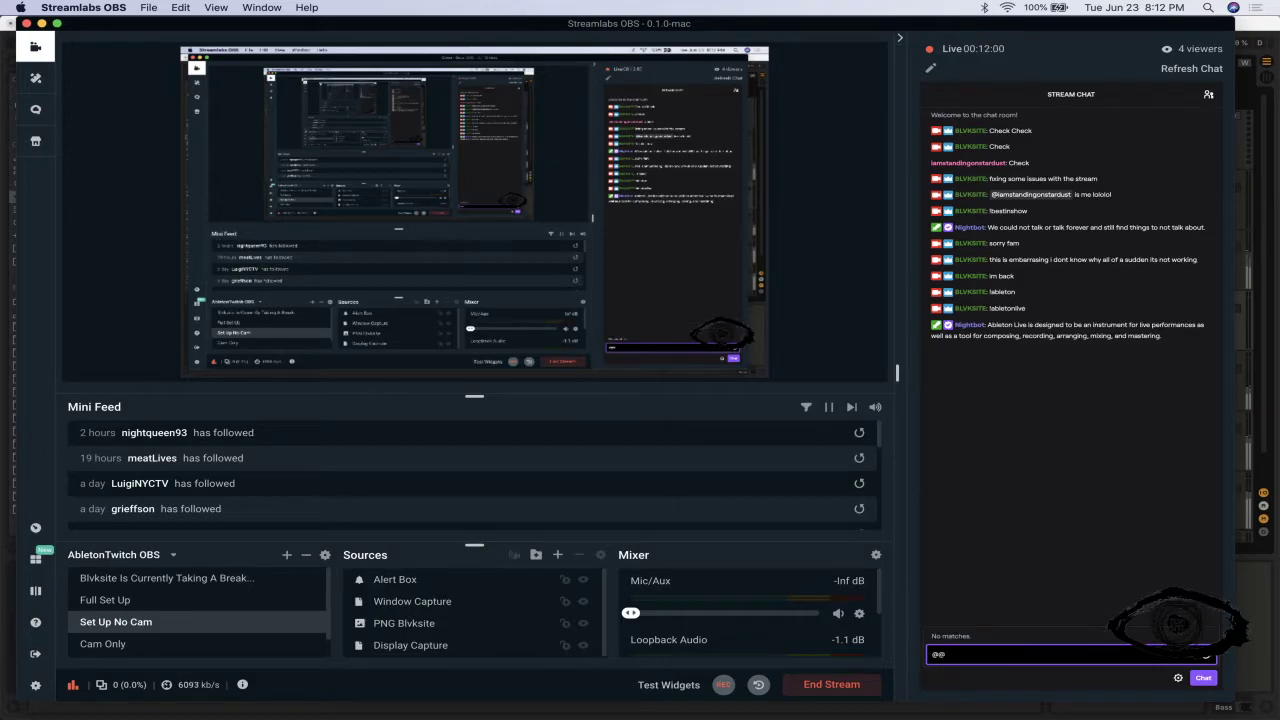
pyautogui.press('super+Tab')
# - Restart playback from the beginning of the arrangement and take the Bass track out of solo
pyautogui.press('space')
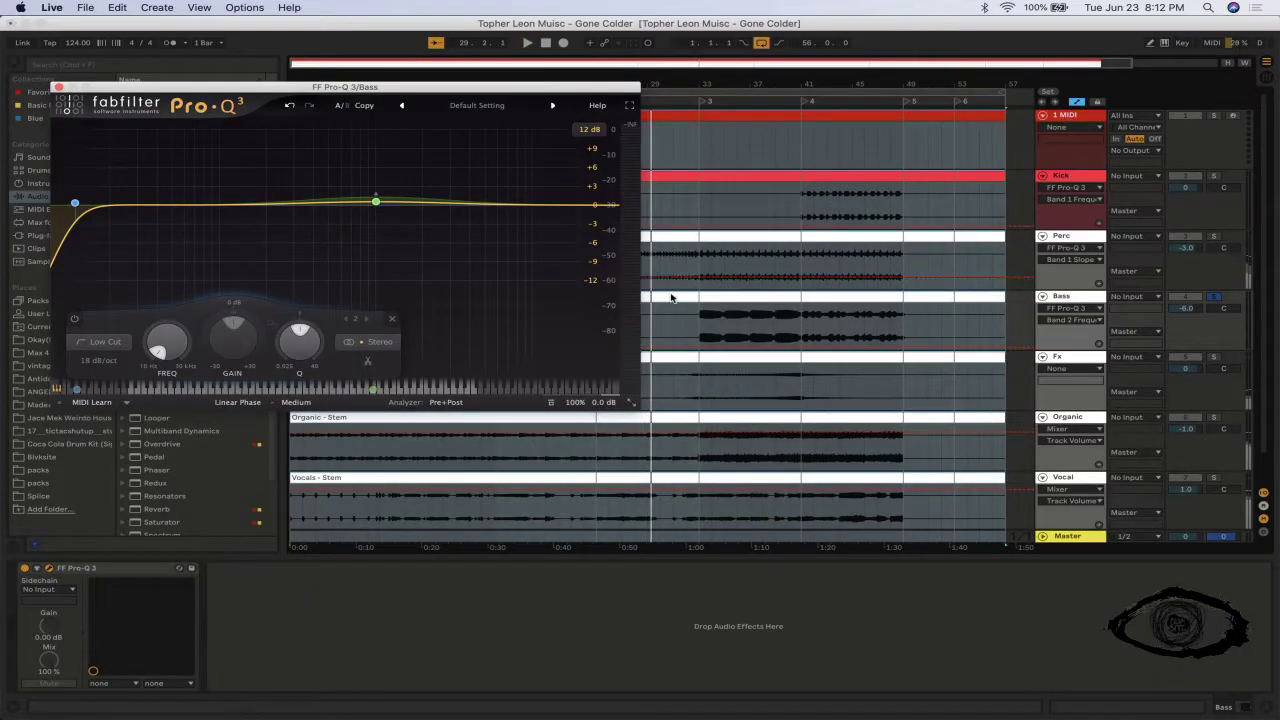
pyautogui.press('space')
pyautogui.click(712, 335)
pyautogui.press('space')
pyautogui.press('space')
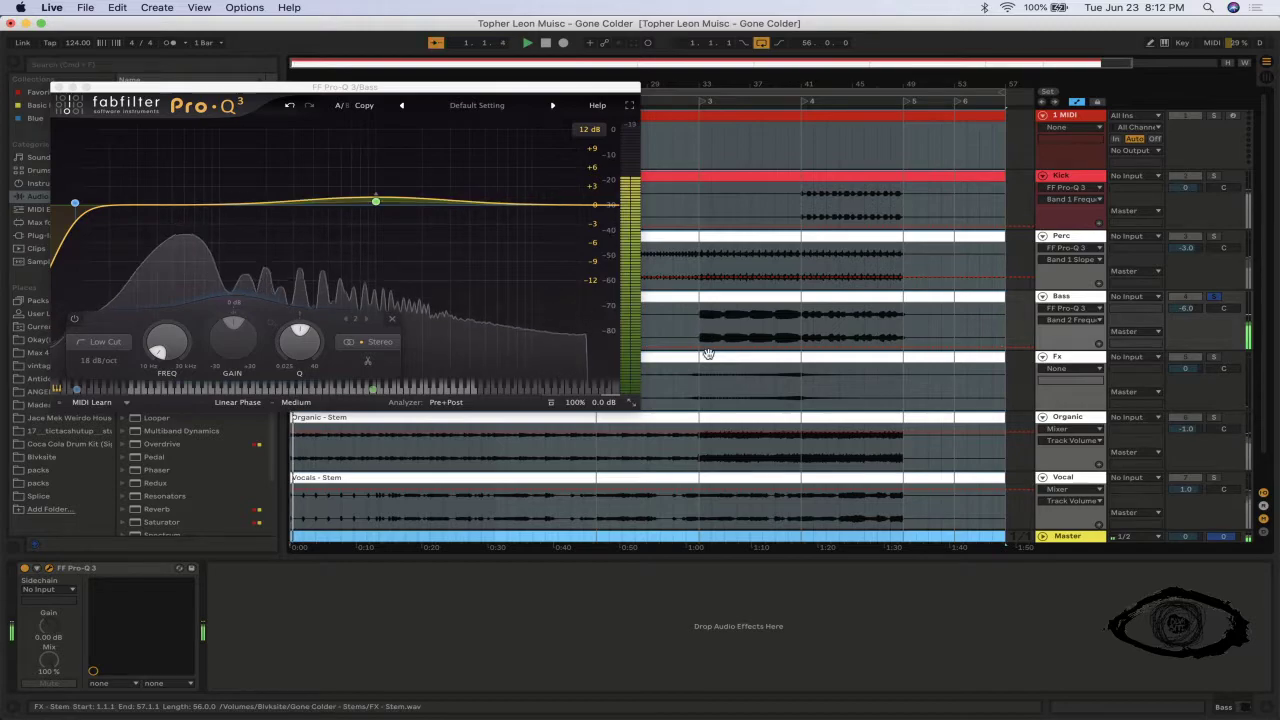
pyautogui.click(1210, 302)
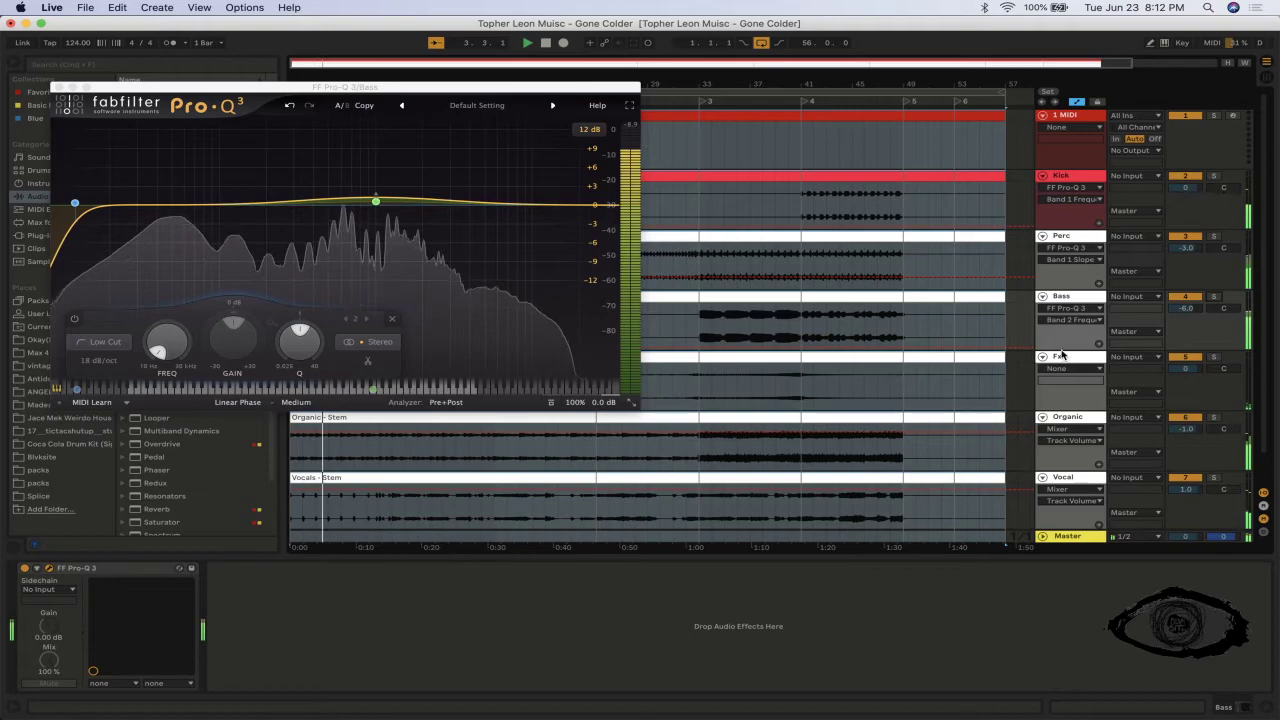
# - Place the Bass track directly above the Perc track and change the Bass track's color to blue
pyautogui.click(1067, 300)
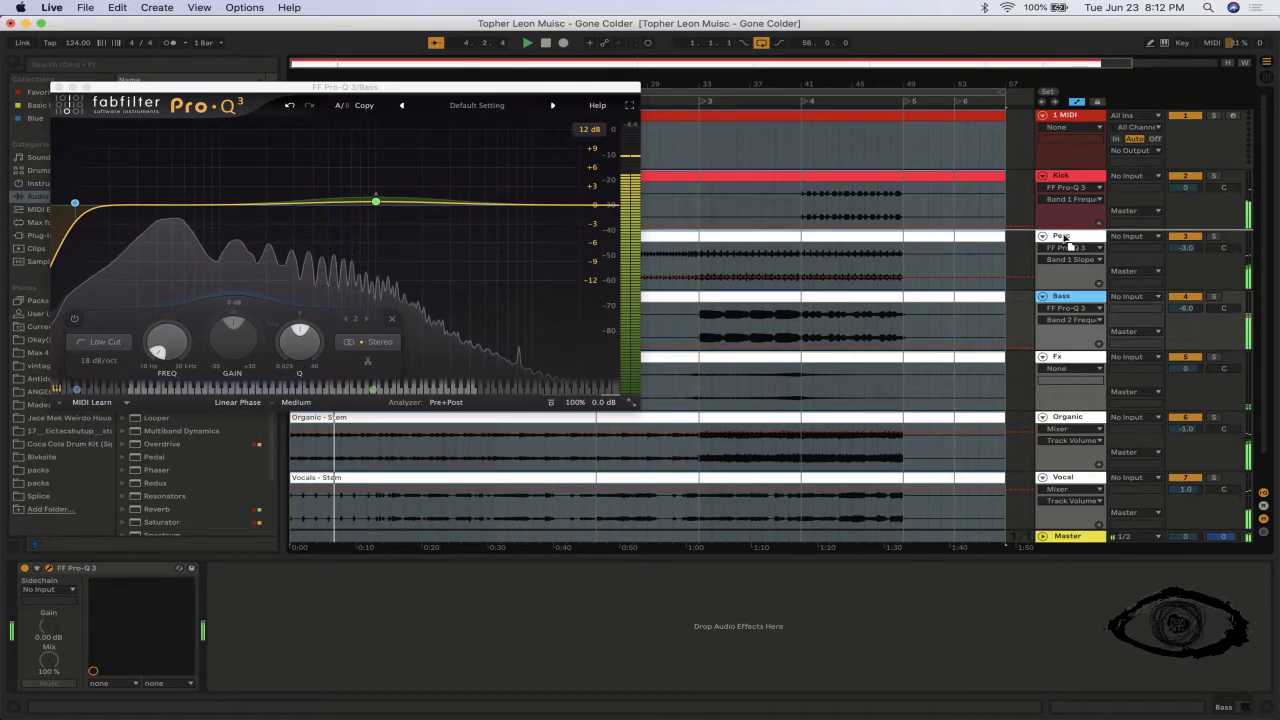
pyautogui.moveTo(1066, 250); pyautogui.dragTo(1081, 306)
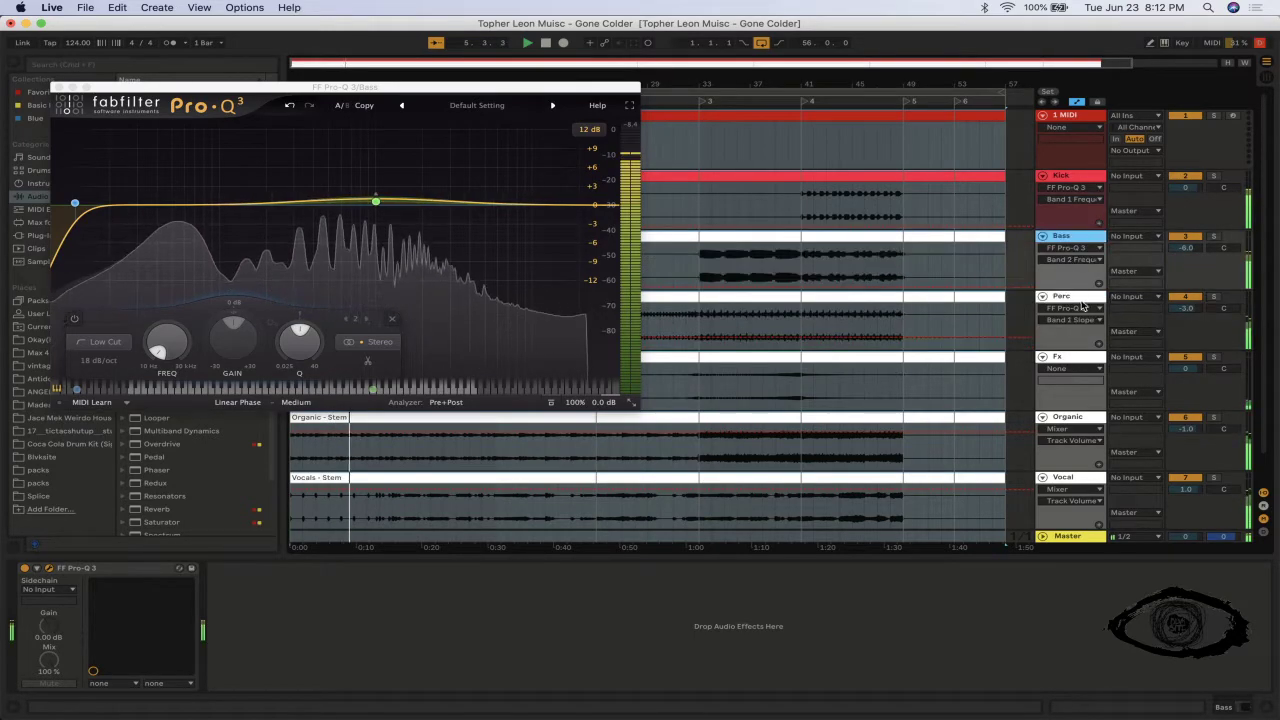
pyautogui.rightClick(1056, 241)
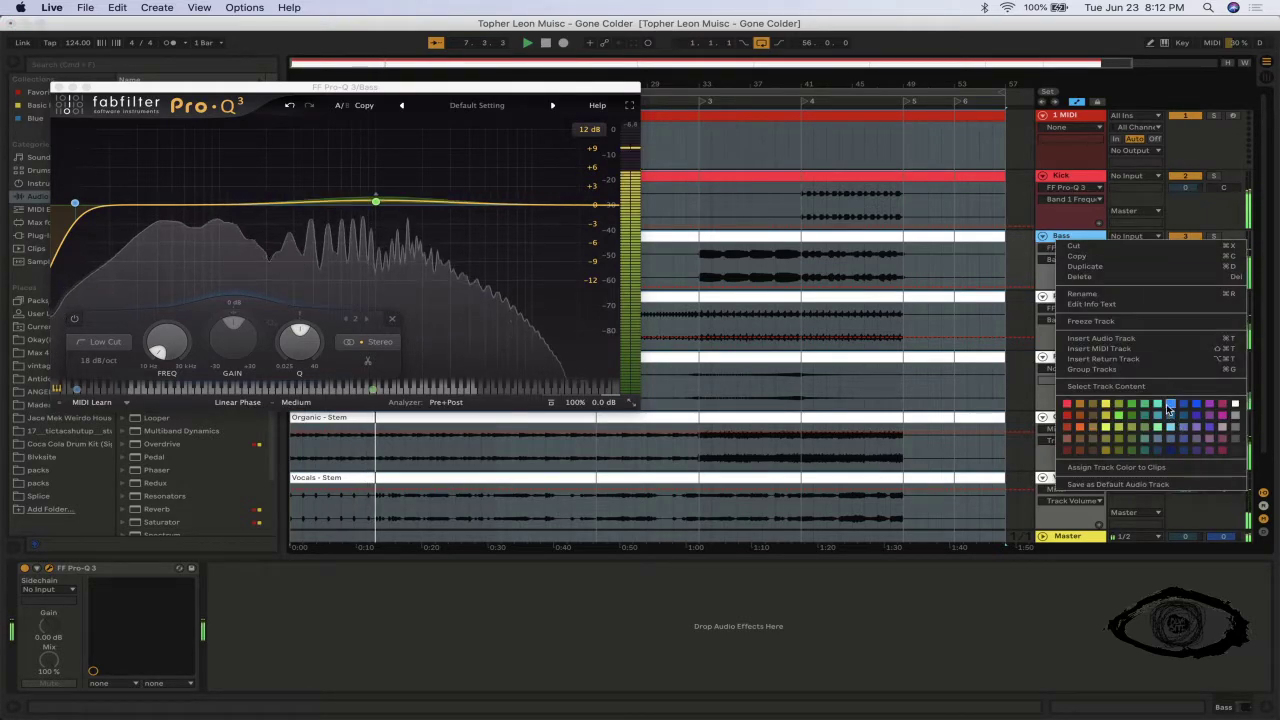
pyautogui.click(1169, 404)
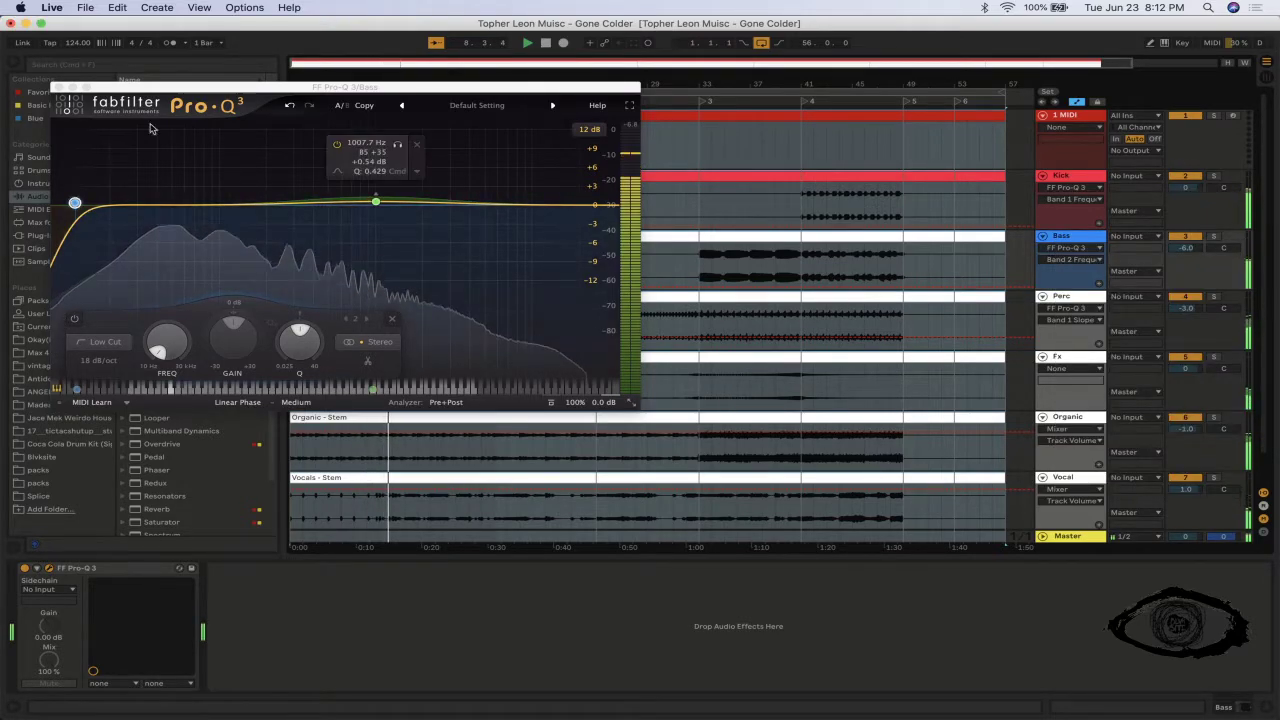
# - Add a 12 dB/oct high-cut band to the Bass EQ and set the Bass track's volume to -3.0 dB
pyautogui.click(589, 205)
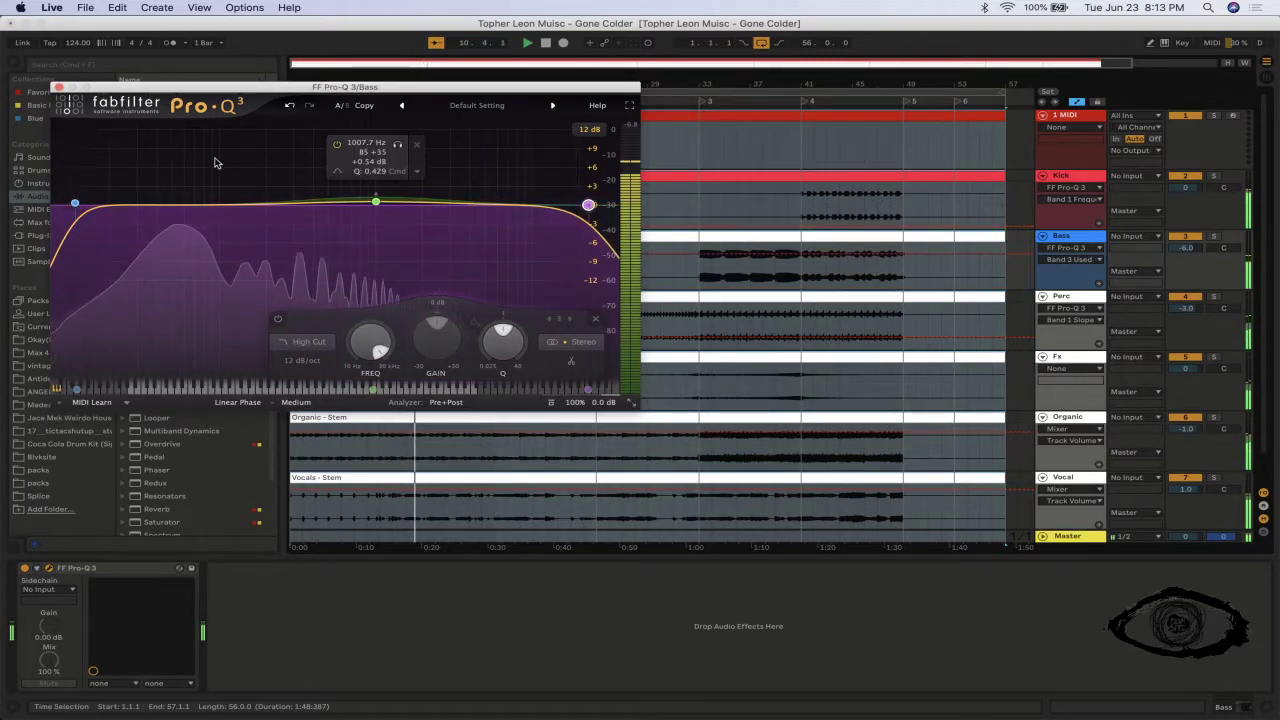
pyautogui.click(59, 87)
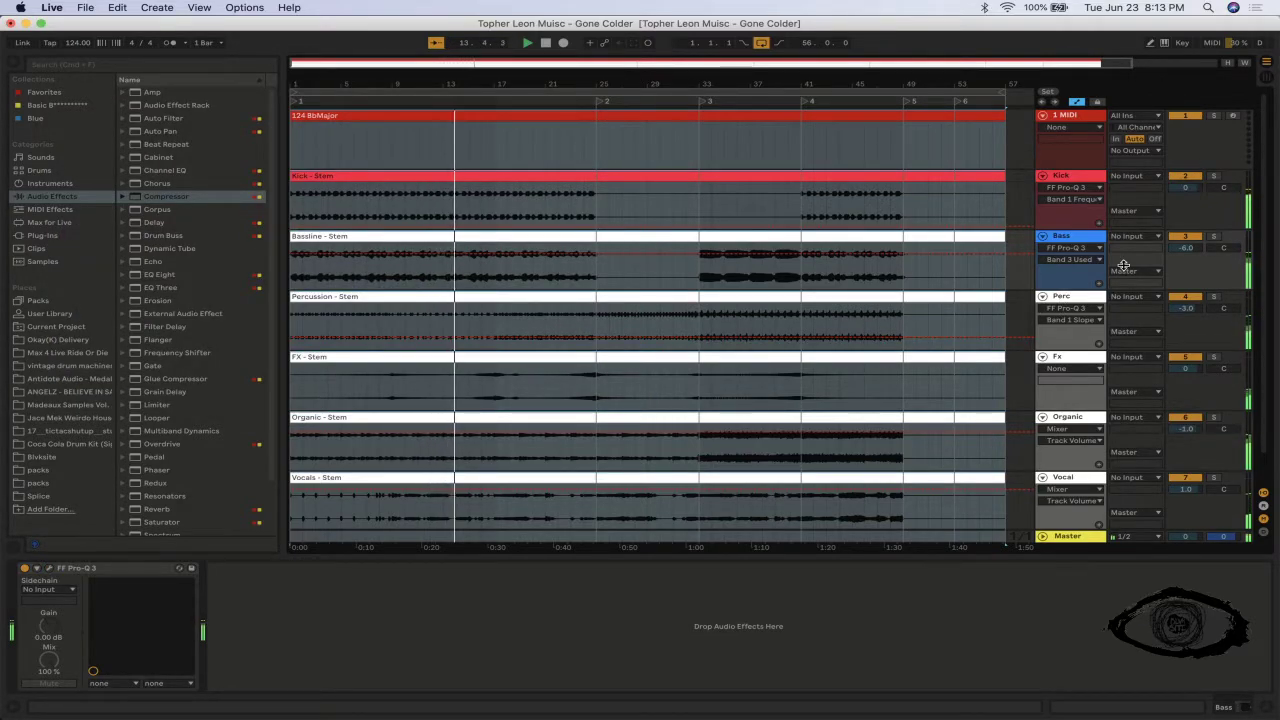
pyautogui.click(1186, 248)
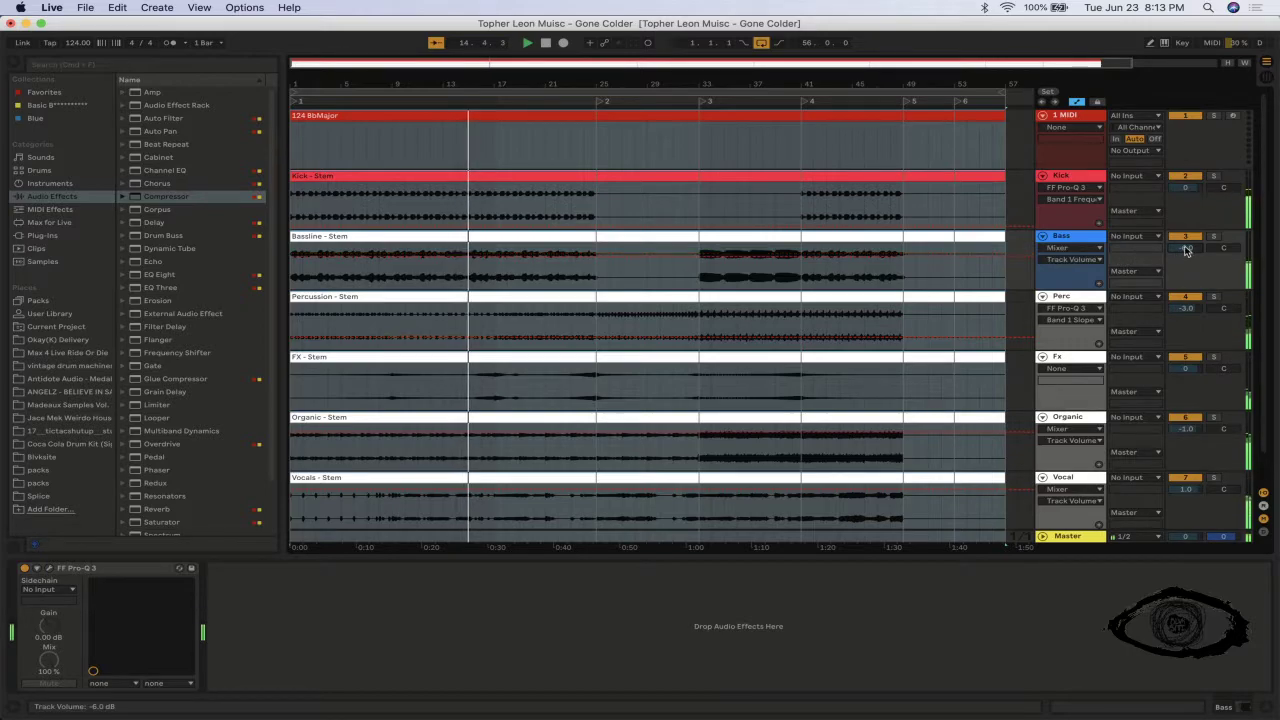
pyautogui.press('Up')
pyautogui.press('Up')
pyautogui.press('Up')
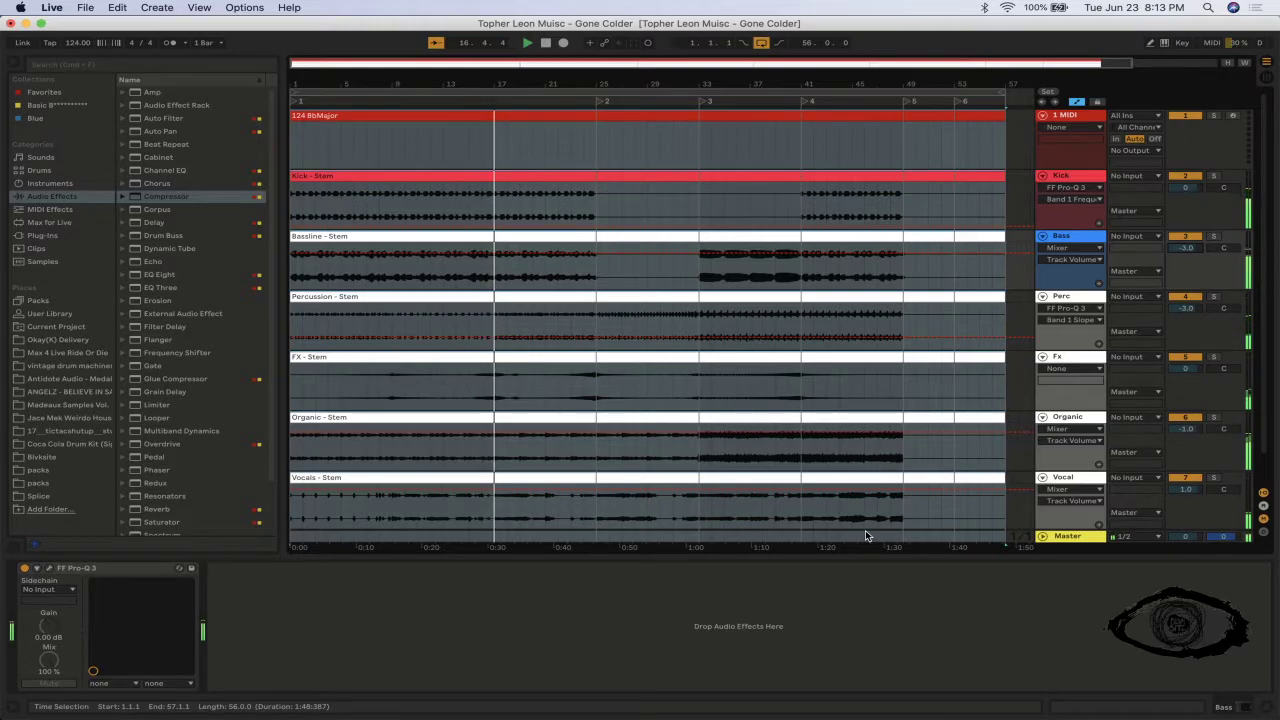
# - Turn on Mono in the Master track's Utility and set the Perc track's volume to -4.0 dB
pyautogui.click(1070, 537)
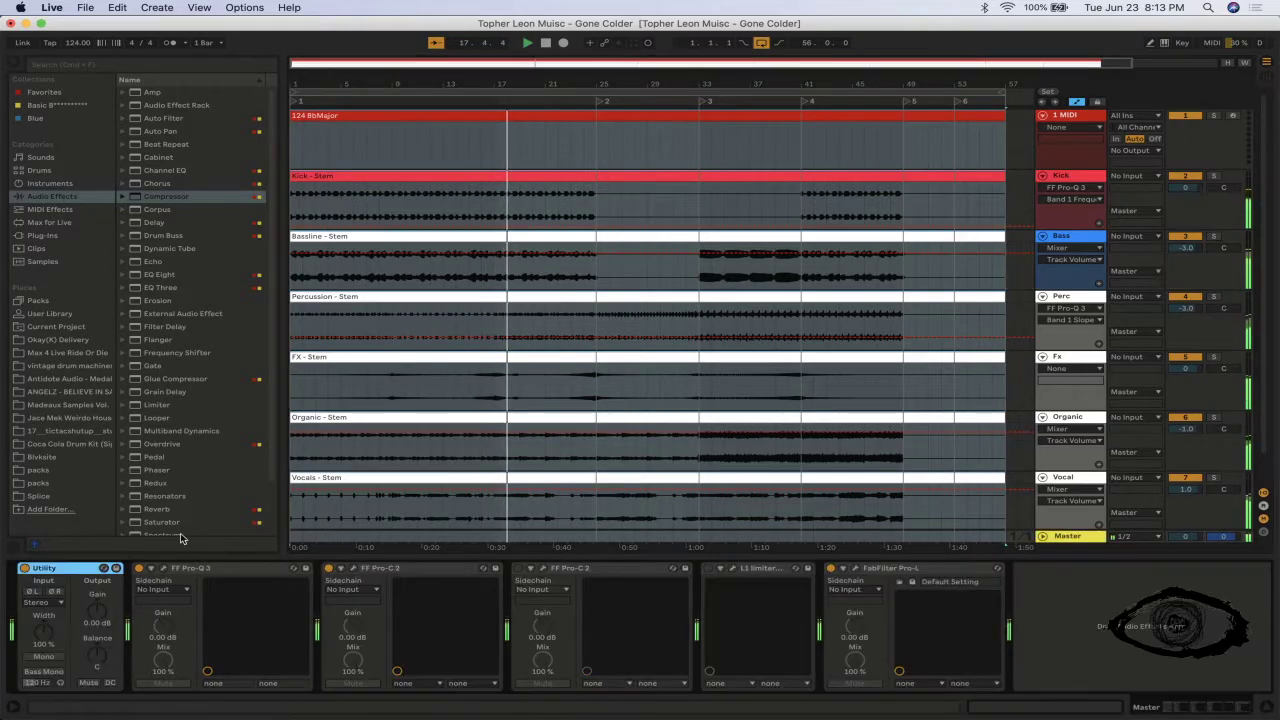
pyautogui.click(40, 658)
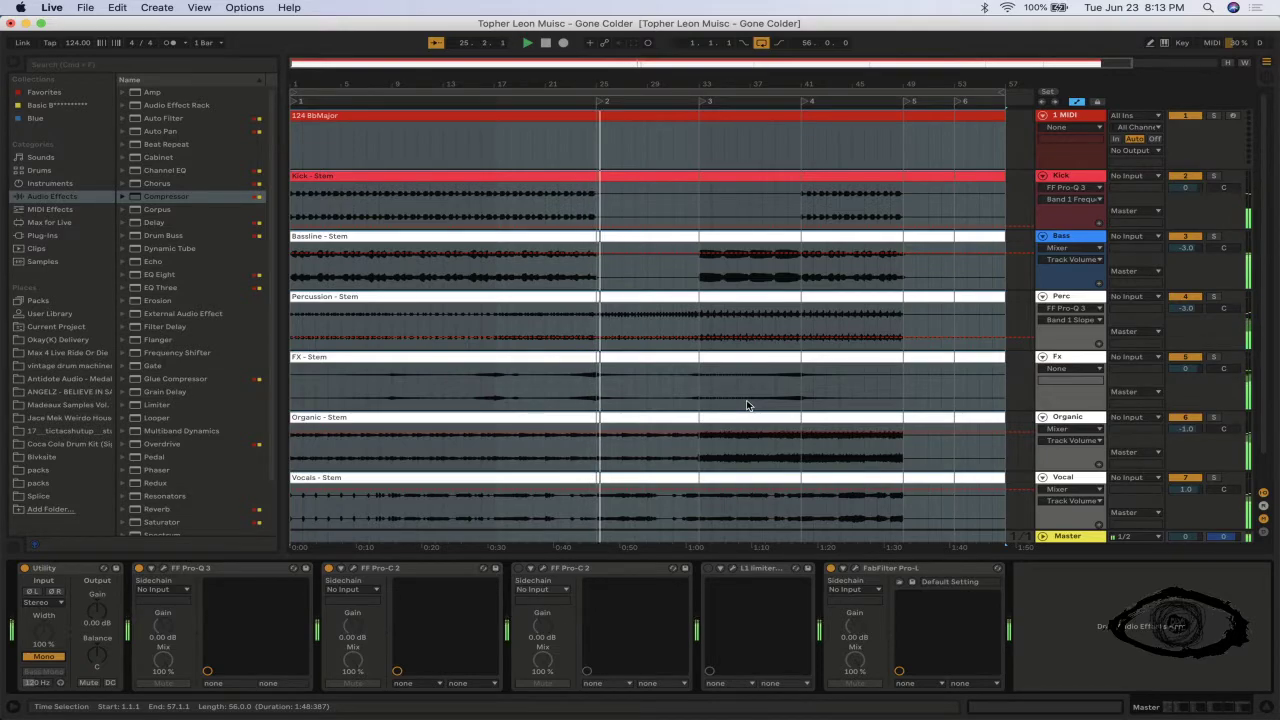
pyautogui.click(1060, 297)
pyautogui.scroll(-1, 1195, 308)
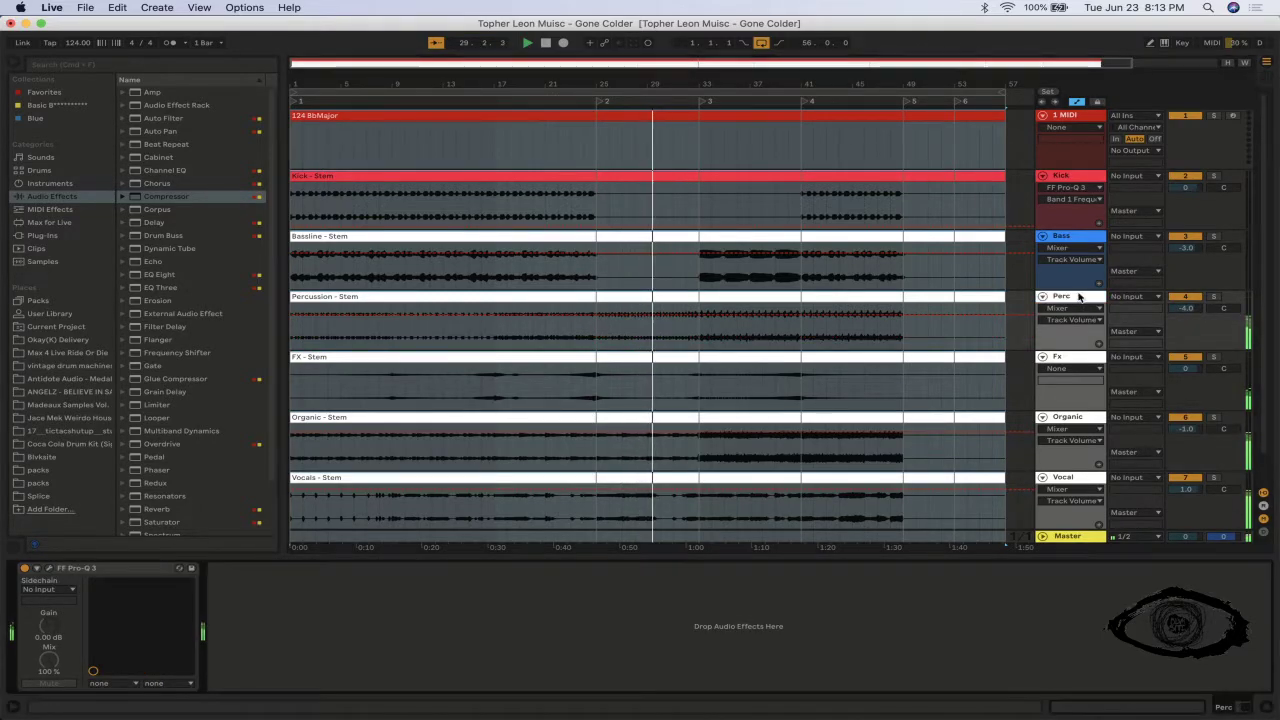
# - Set the Fx track's volume to -2.0 dB, soloing it briefly to judge the level
pyautogui.click(1180, 369)
pyautogui.moveTo(1178, 370); pyautogui.dragTo(1179, 376)
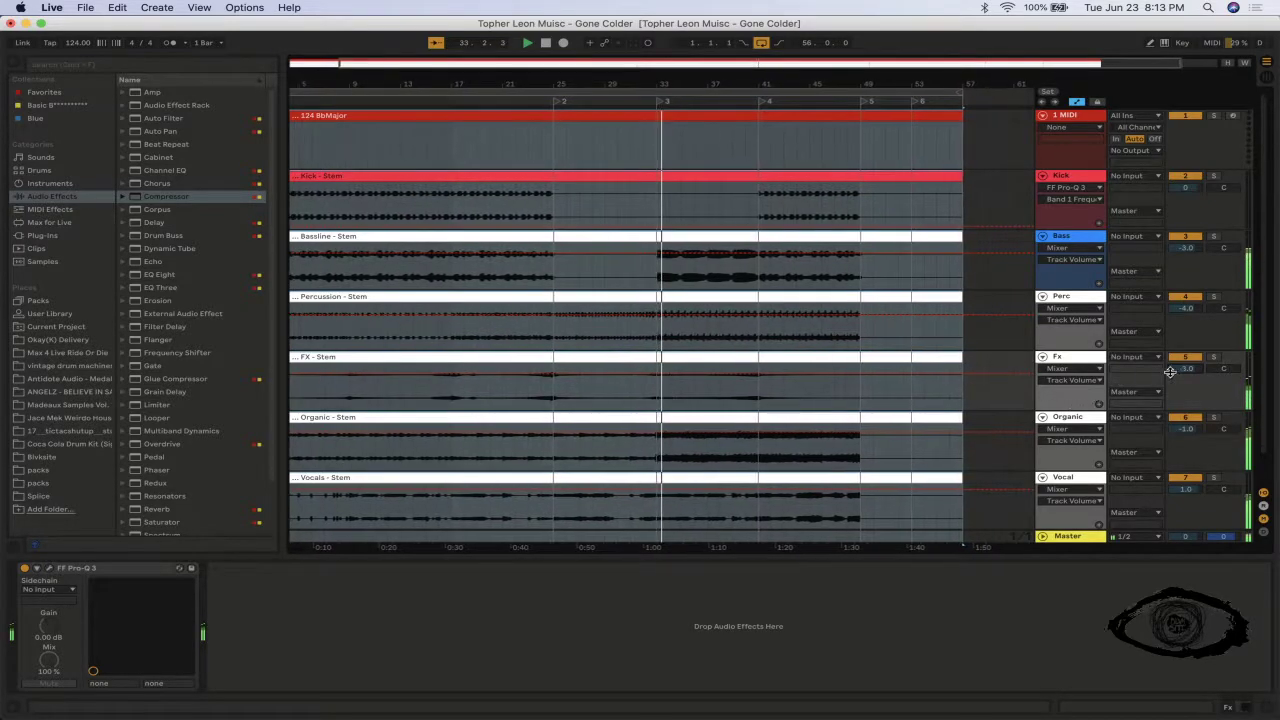
pyautogui.click(1211, 357)
pyautogui.moveTo(1190, 372); pyautogui.dragTo(1190, 370)
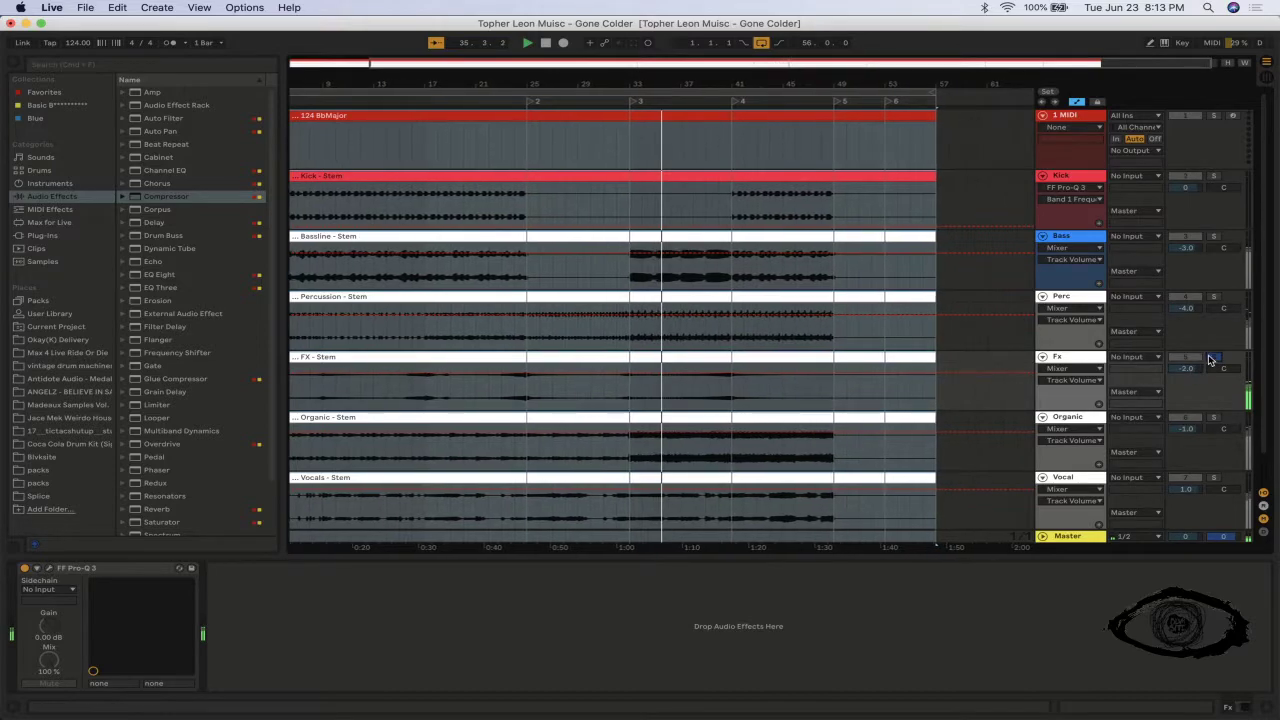
pyautogui.click(1212, 358)
# - Solo the Organic and Bass tracks together and restart playback from the beginning of the arrangement
pyautogui.scroll(-1, 798, 432)
pyautogui.scroll(-1, 797, 432)
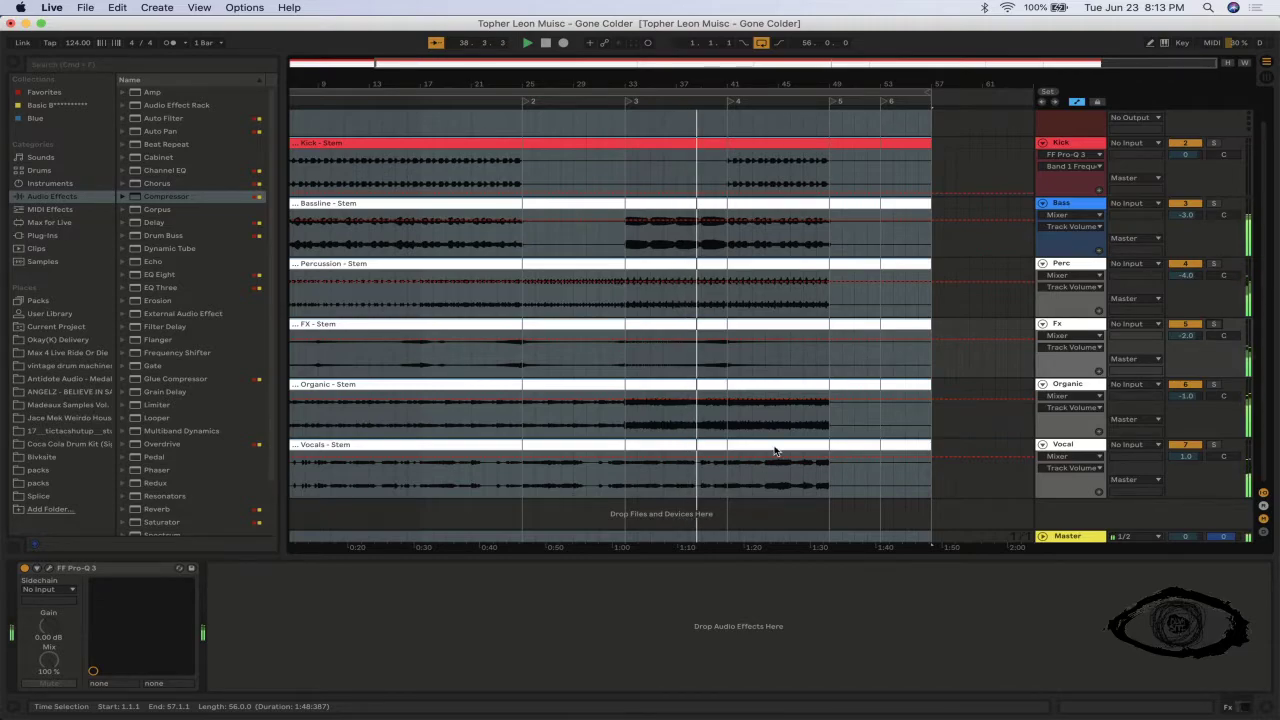
pyautogui.click(1212, 385)
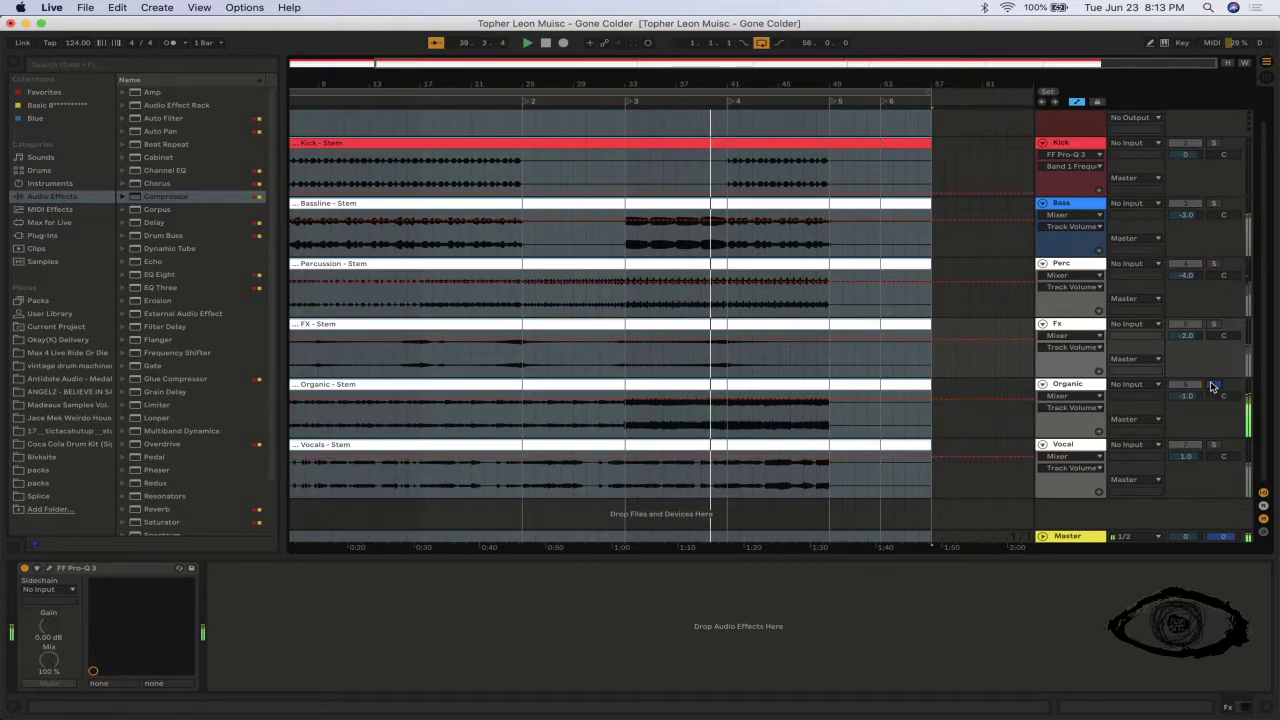
pyautogui.click(1077, 384)
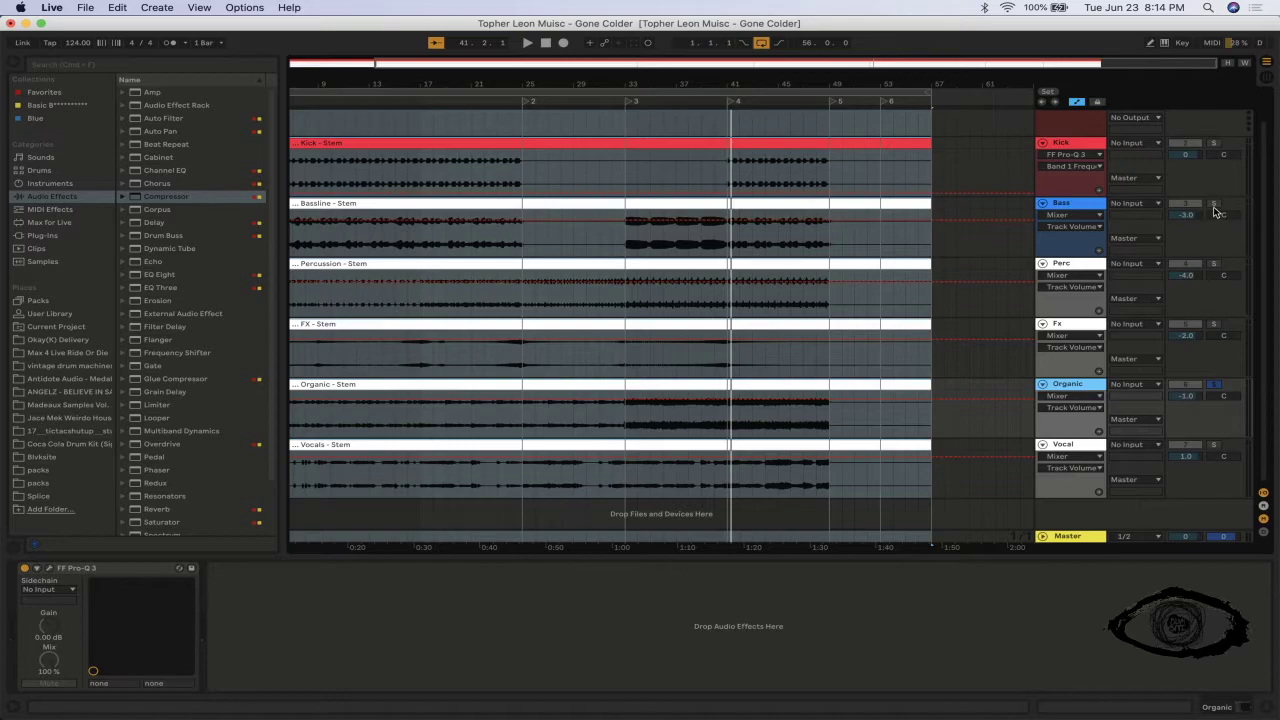
pyautogui.press('space')
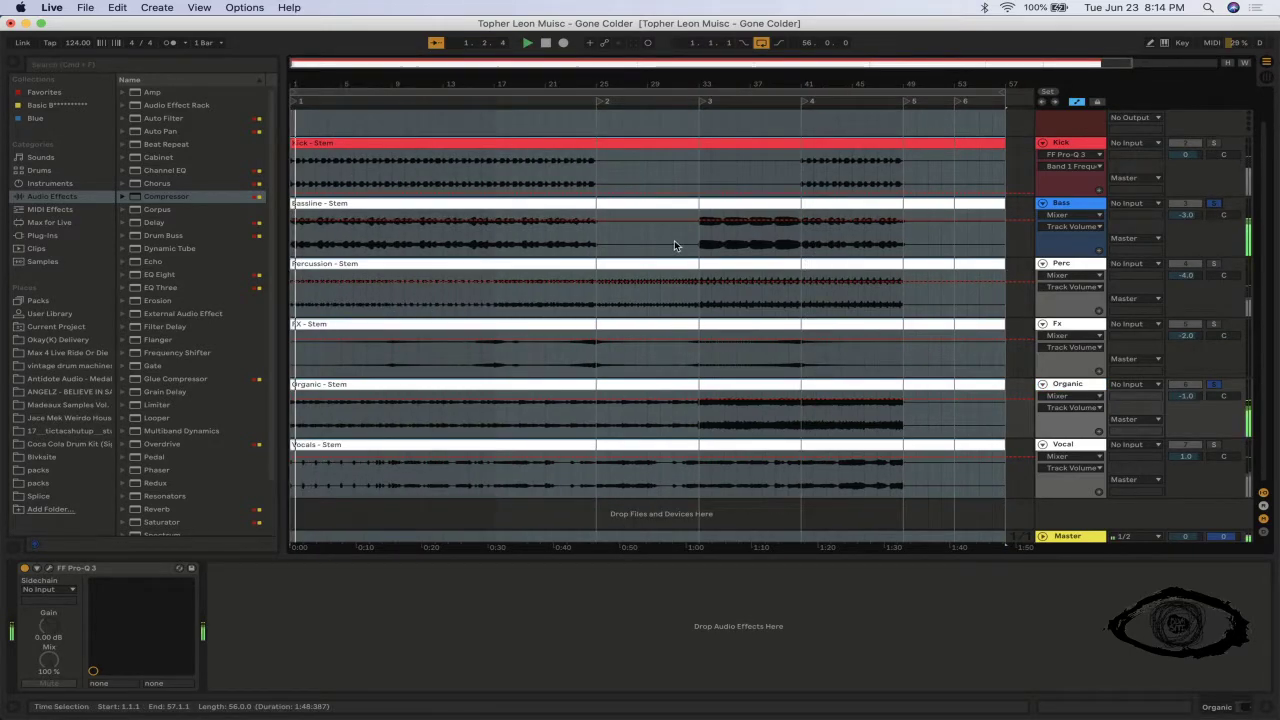
# - Loop 16 bars from bar 33 and set the Organic track's volume to -2.0 dB during playback
pyautogui.moveTo(702, 243); pyautogui.dragTo(911, 252)
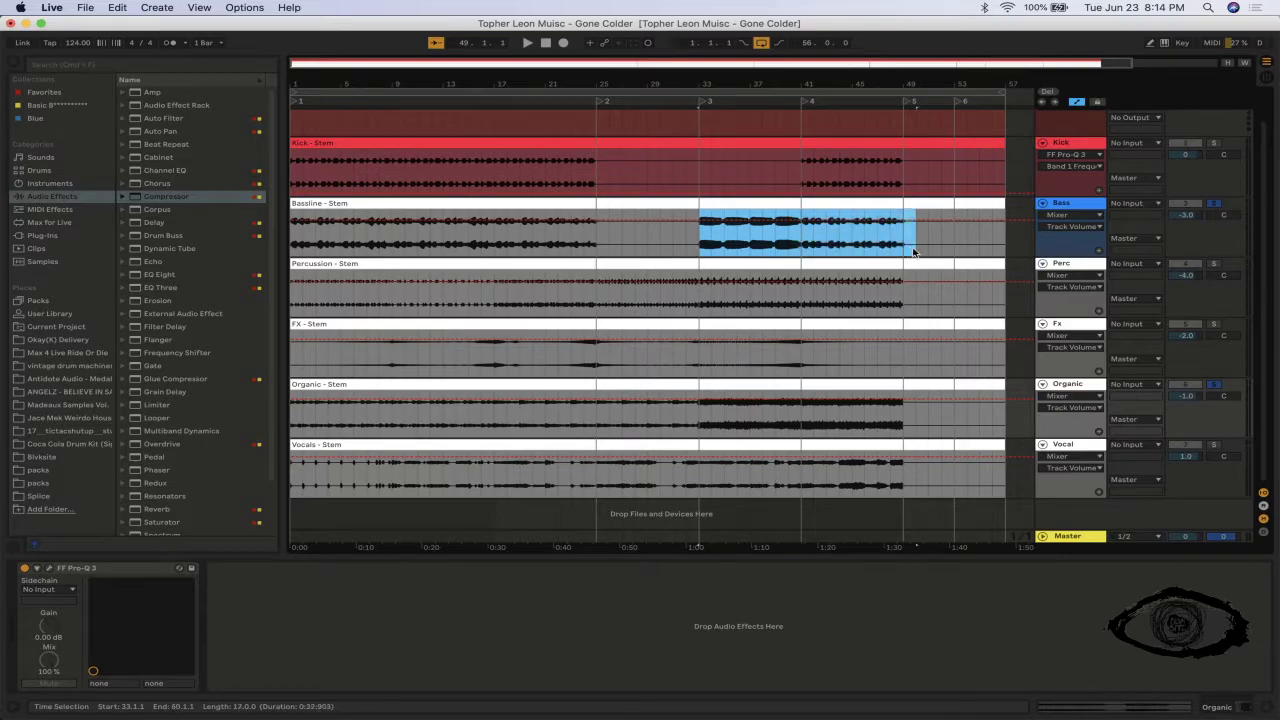
pyautogui.press('space')
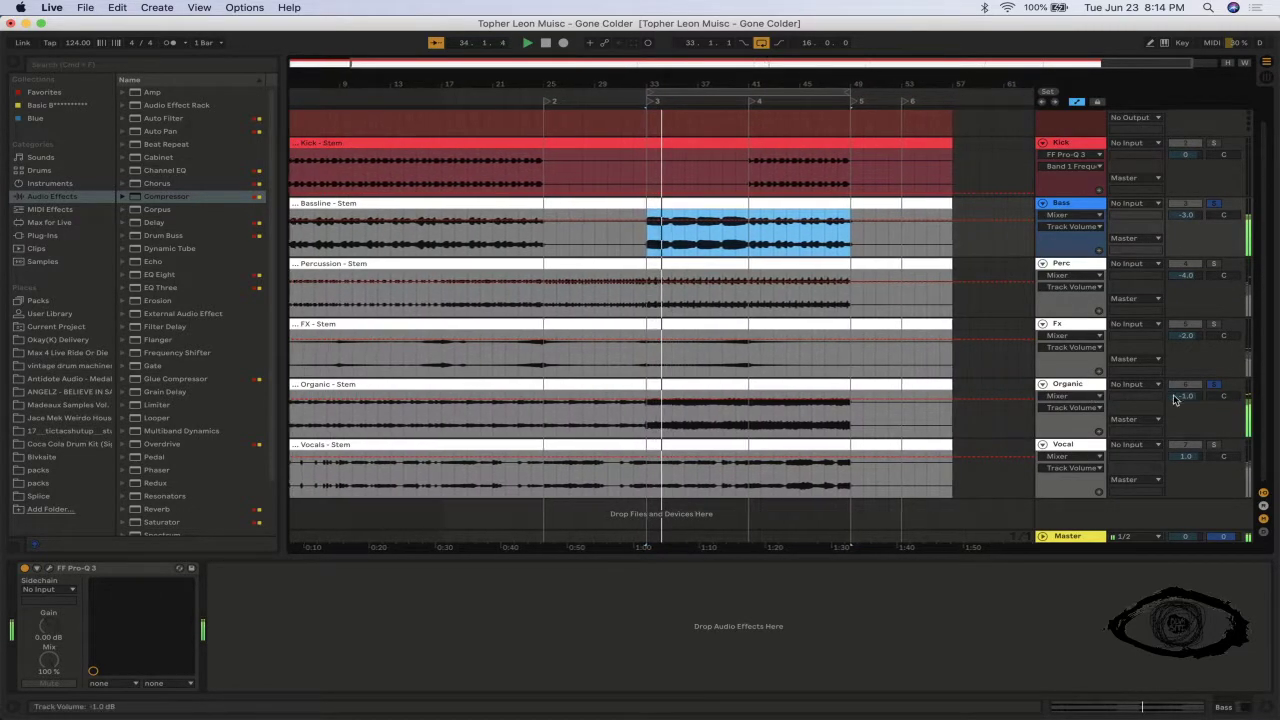
pyautogui.moveTo(1183, 395); pyautogui.dragTo(1178, 401)
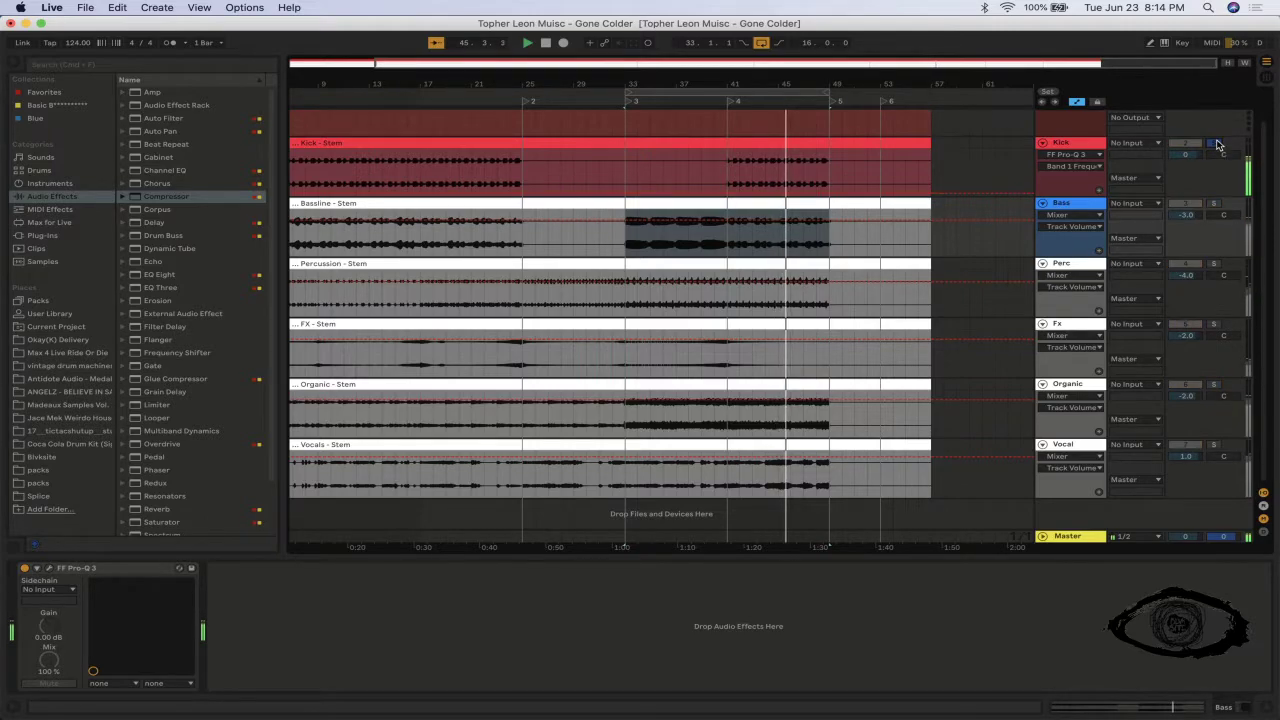
# - Play the soloed Kick from bar 20 and add an upward dynamic bell band at about 61 Hz, +0.52 dB, to its EQ
pyautogui.click(463, 171)
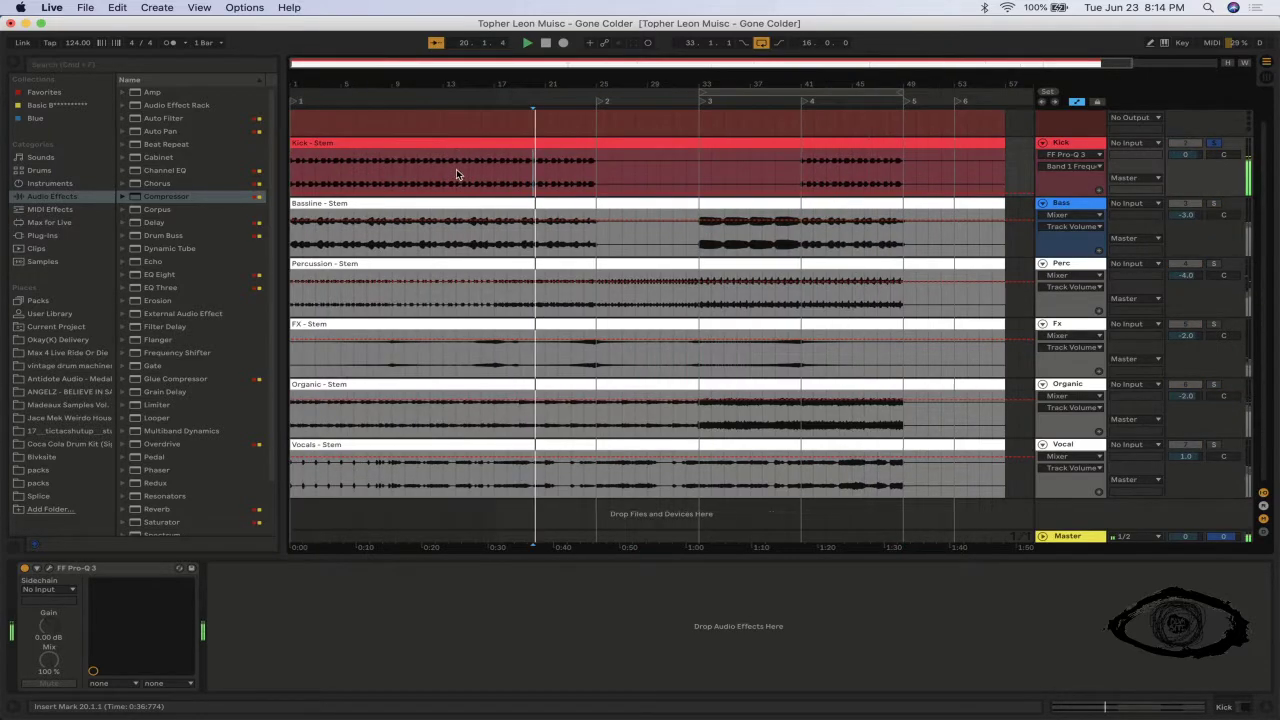
pyautogui.scroll(2, 594, 218)
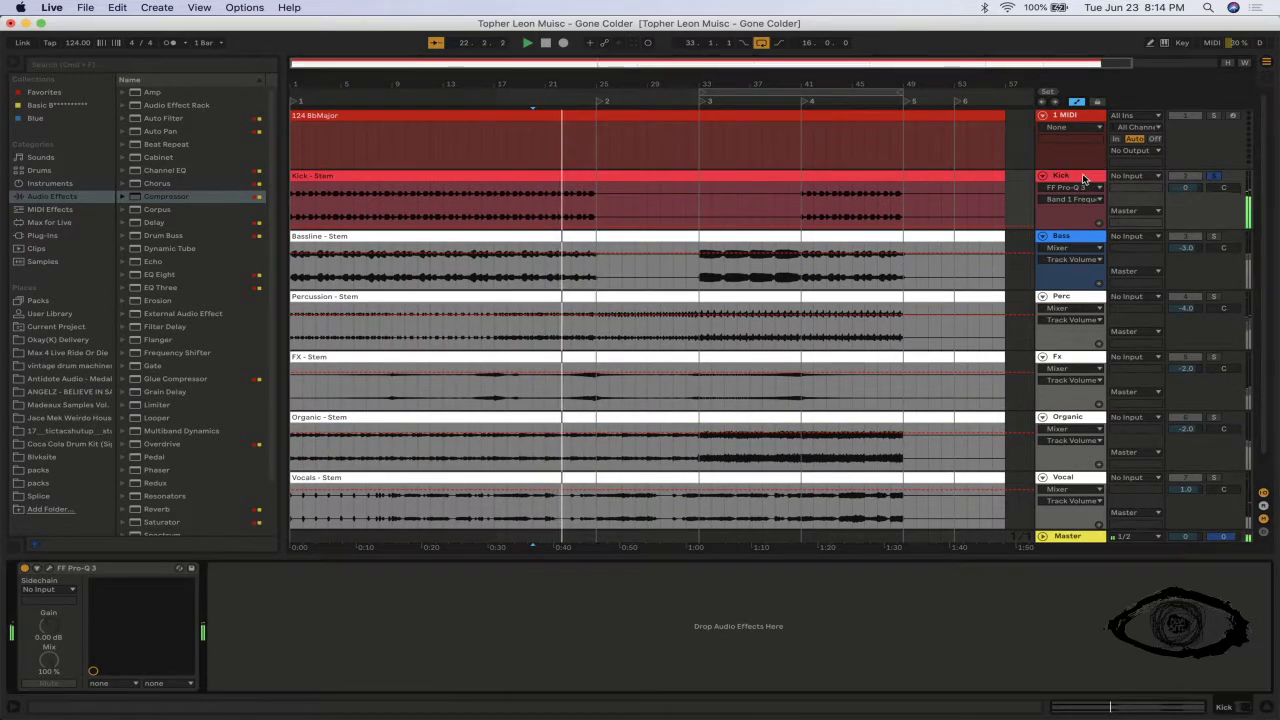
pyautogui.click(48, 569)
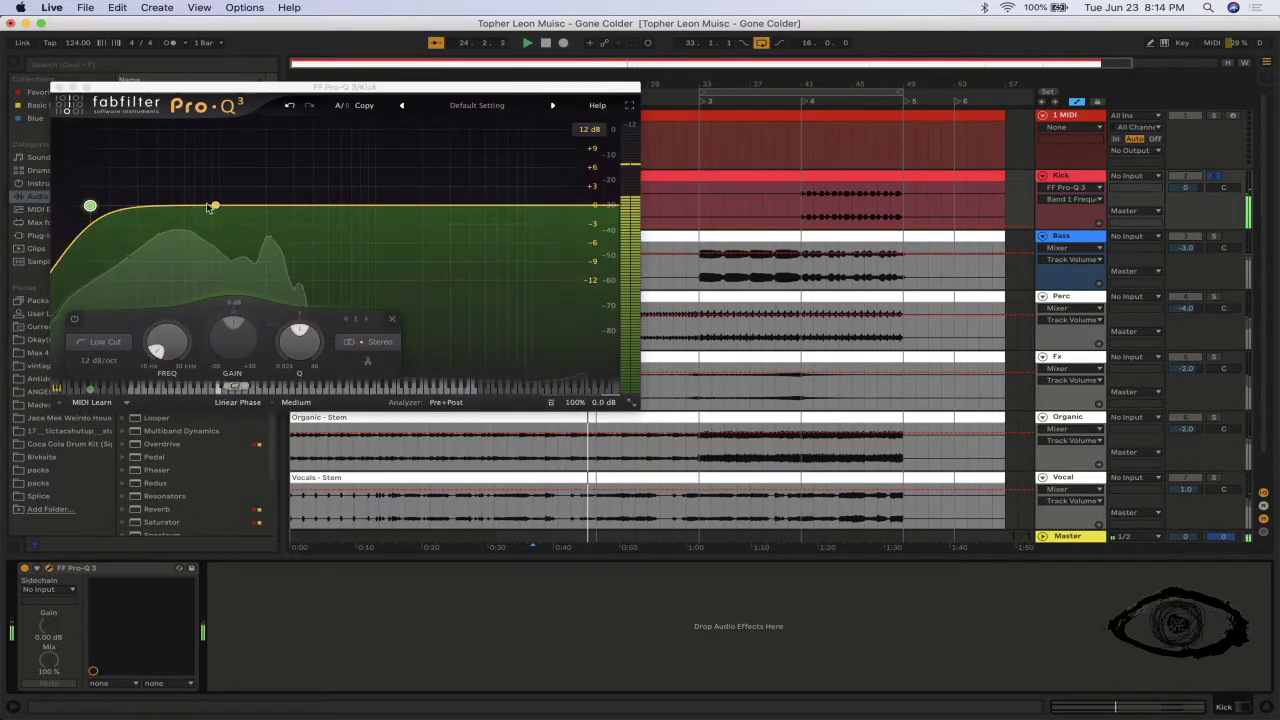
pyautogui.moveTo(177, 207); pyautogui.dragTo(188, 201)
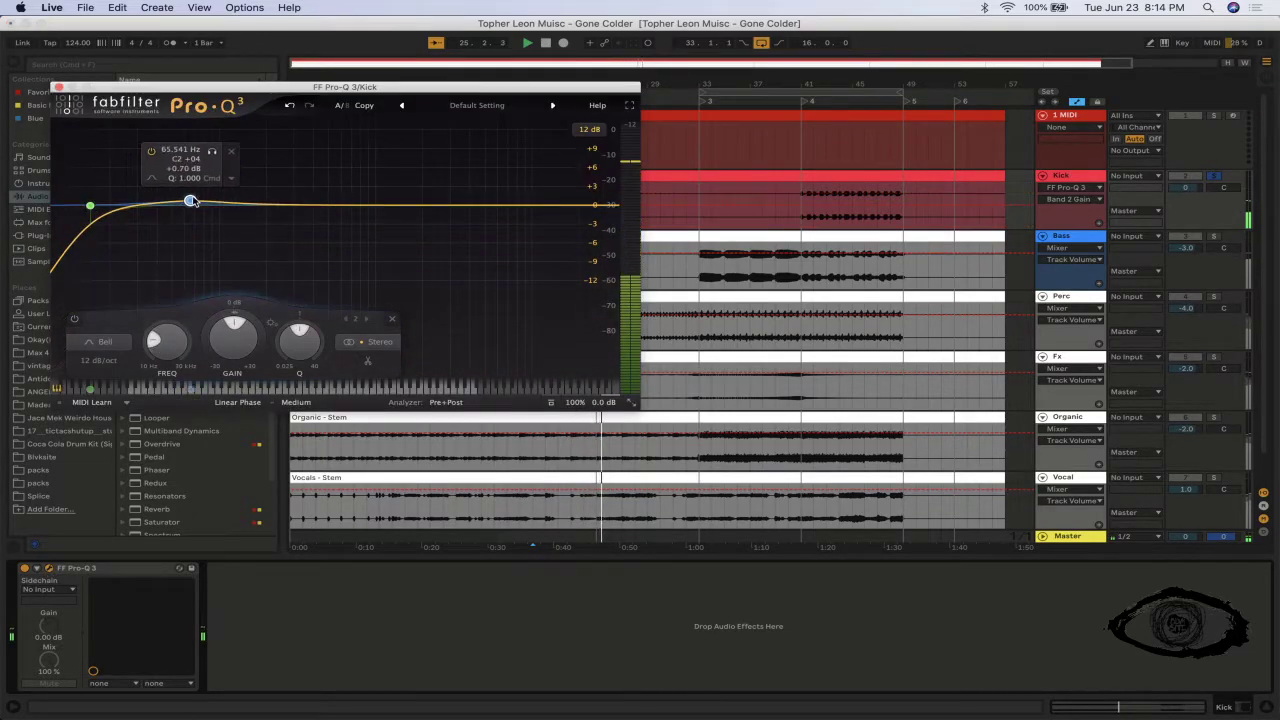
pyautogui.moveTo(204, 340); pyautogui.dragTo(201, 325)
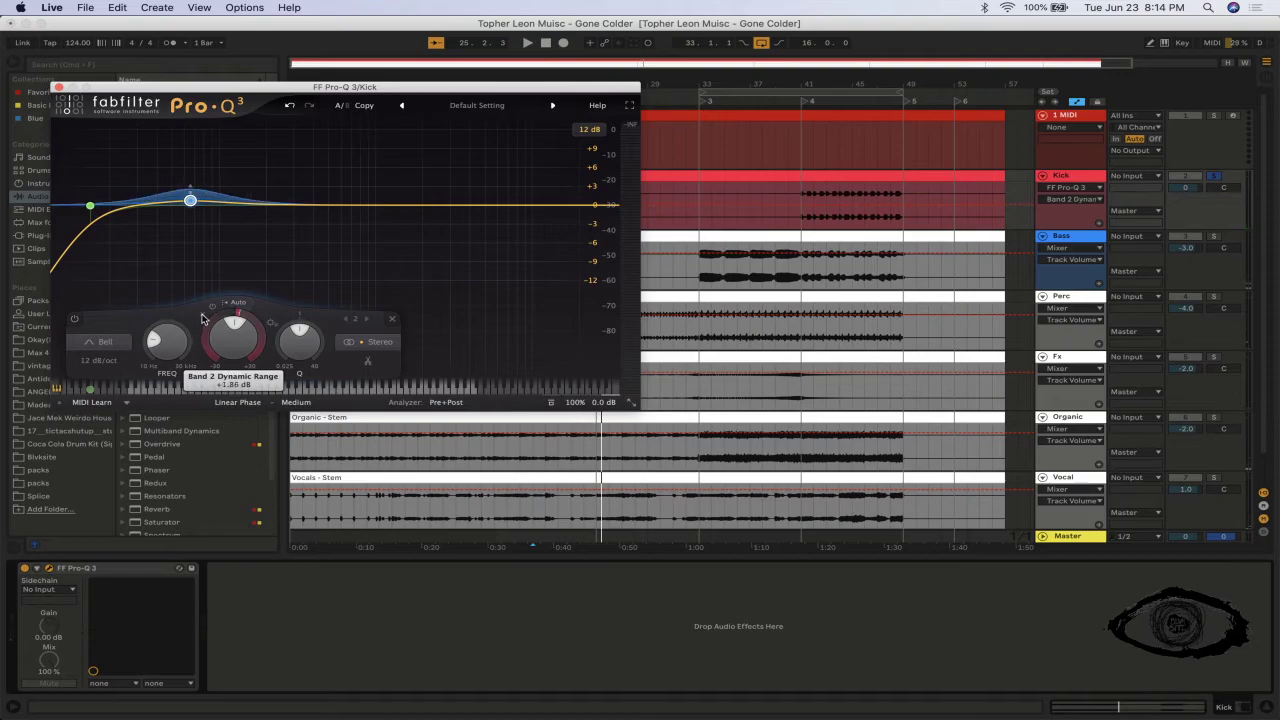
pyautogui.press('space')
pyautogui.moveTo(191, 198); pyautogui.dragTo(185, 205)
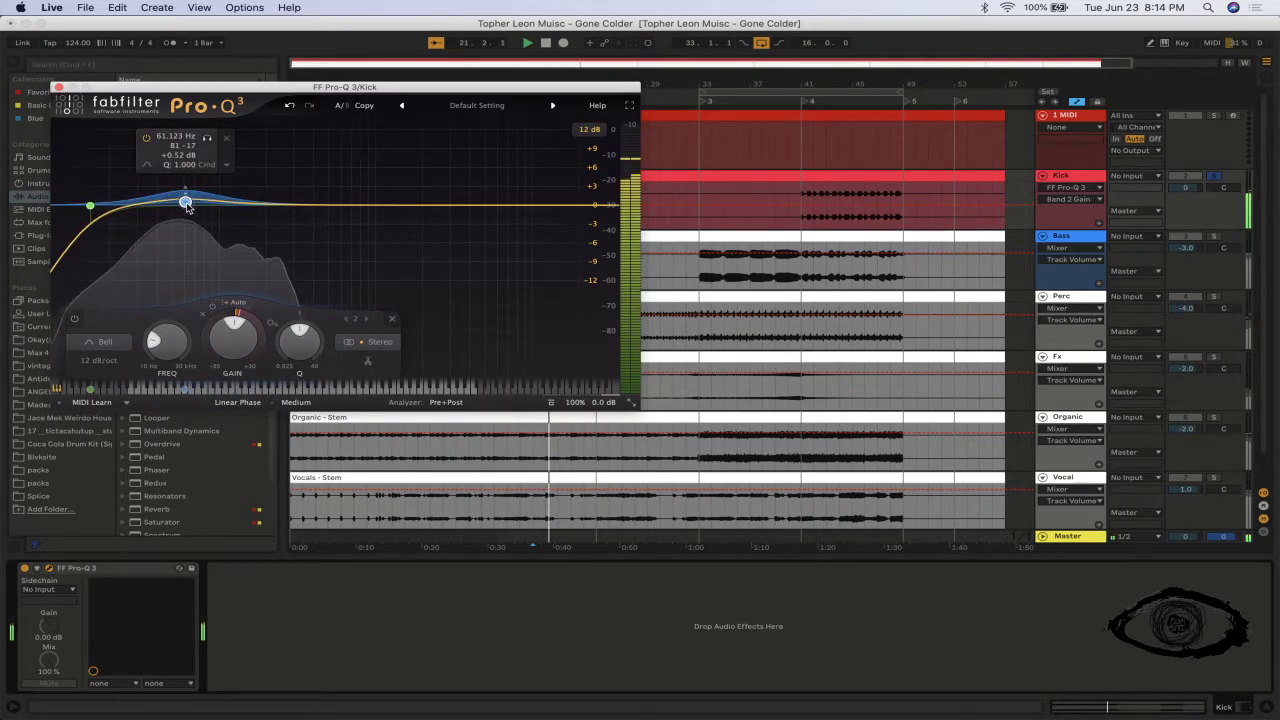
# - Add a narrow bell band at about 223 Hz with upward dynamic range to the Kick EQ, then close the EQ window
pyautogui.click(273, 204)
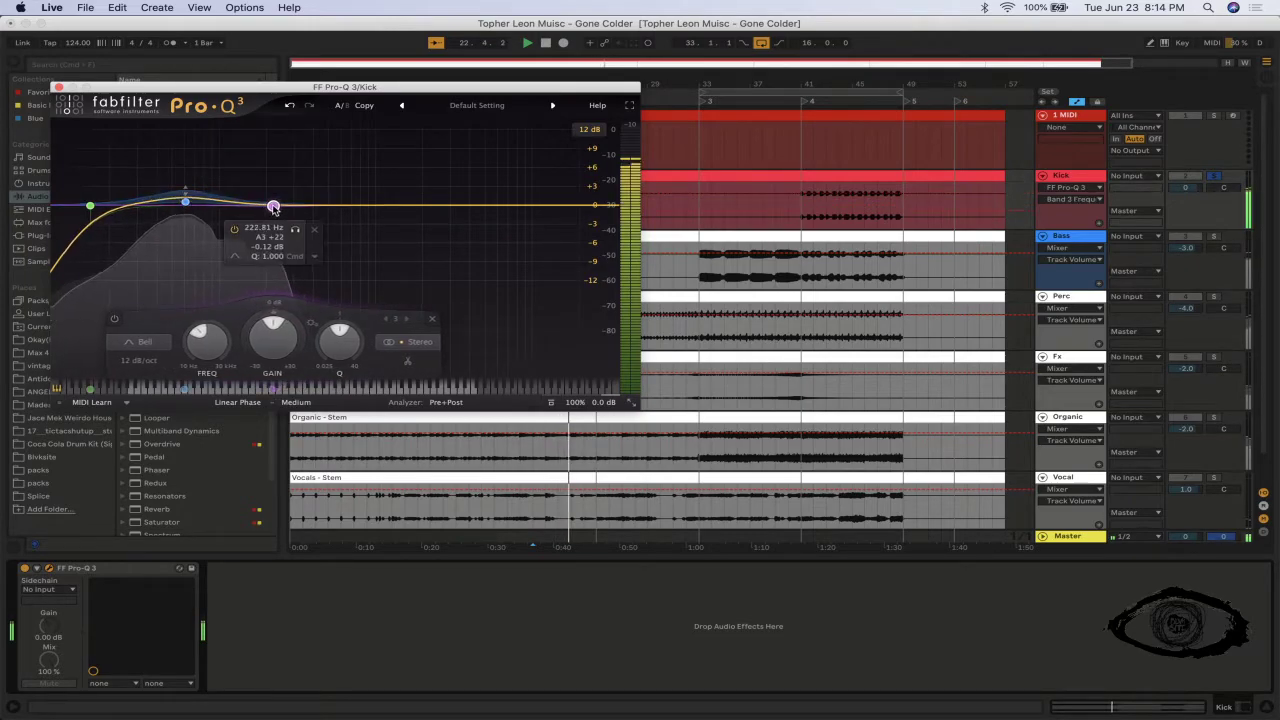
pyautogui.moveTo(286, 314); pyautogui.dragTo(245, 305)
pyautogui.moveTo(338, 336); pyautogui.dragTo(334, 313)
pyautogui.press('space')
pyautogui.press('space')
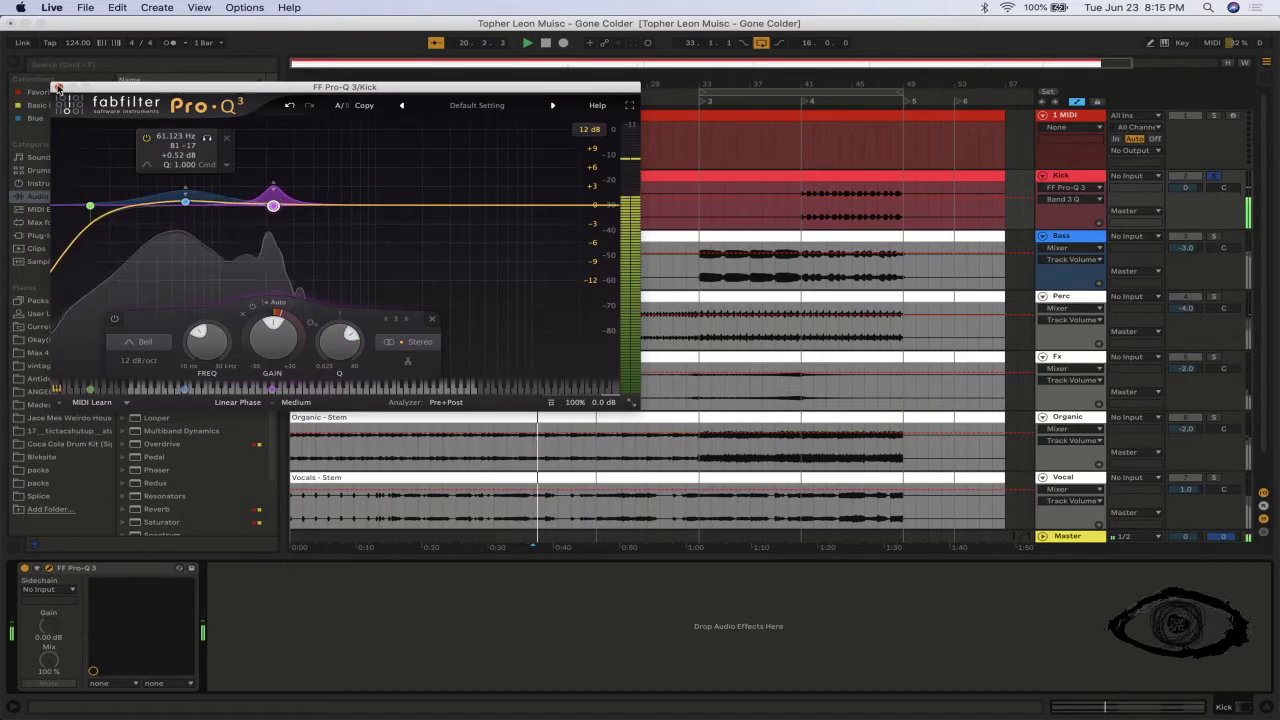
pyautogui.click(59, 87)
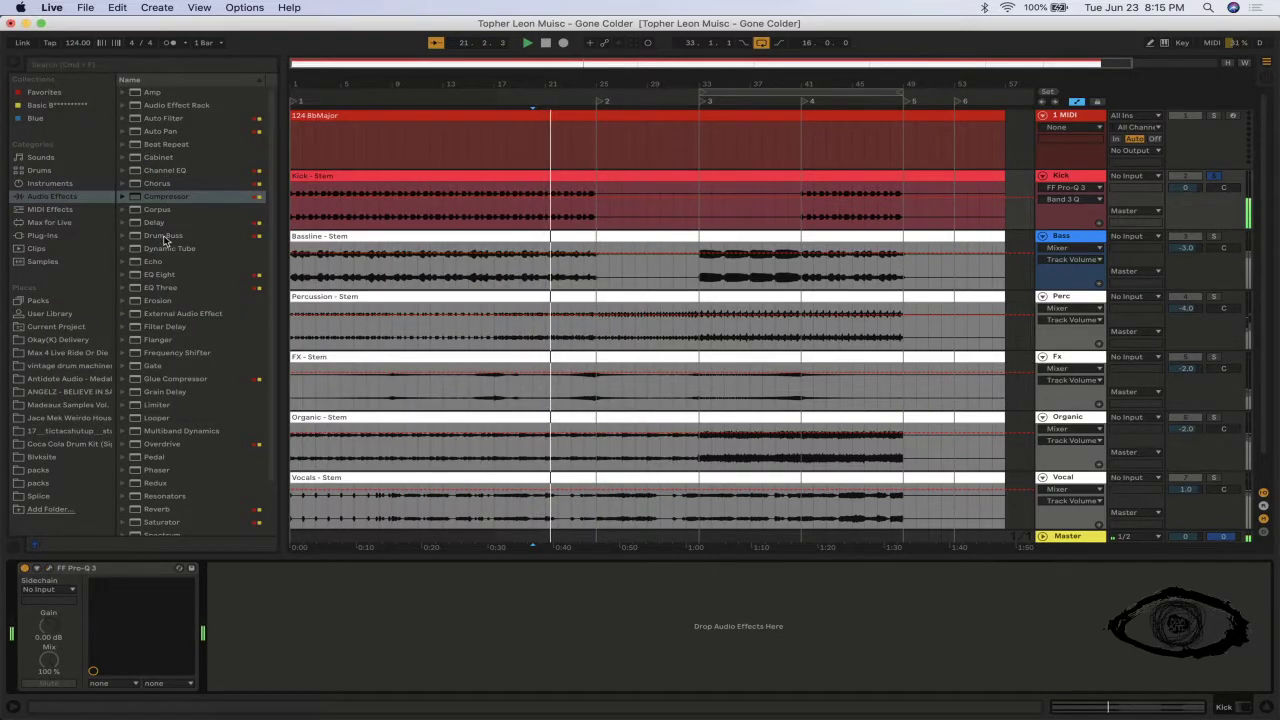
# - Load the Glue Compressor preset Bass - Low Extender onto the Kick track
pyautogui.click(173, 378)
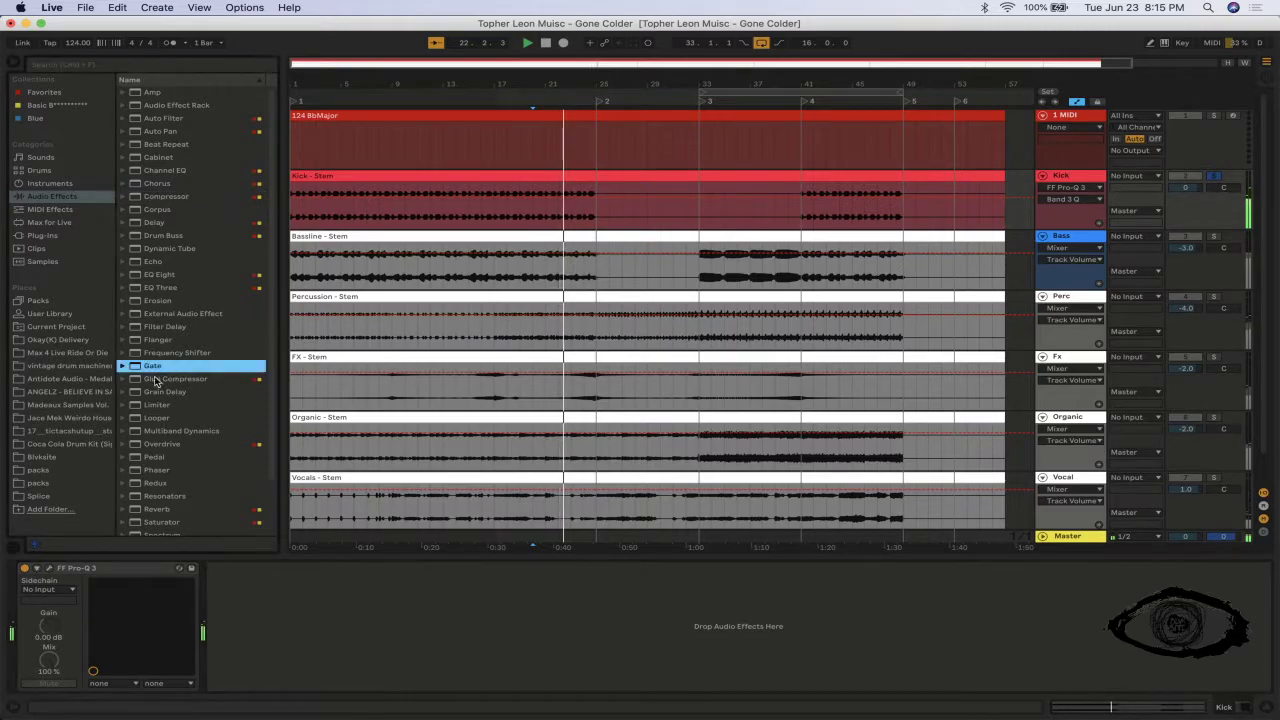
pyautogui.click(122, 379)
pyautogui.click(165, 393)
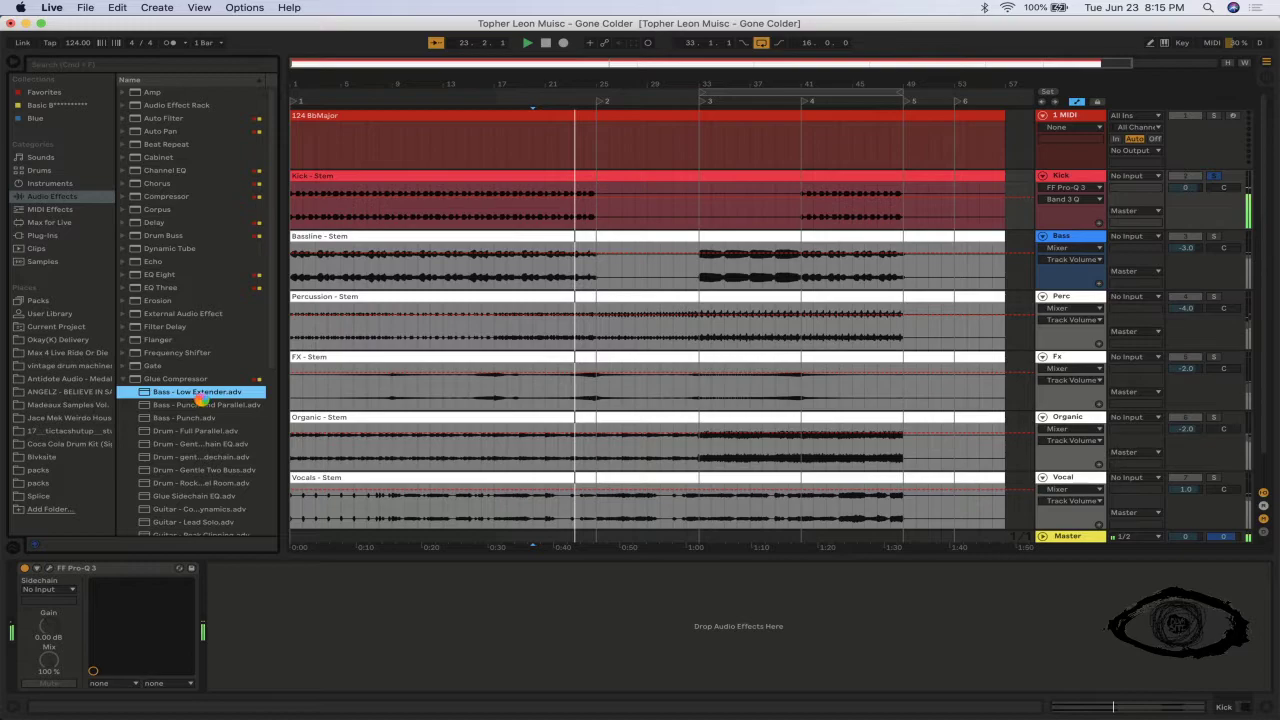
pyautogui.doubleClick(200, 392)
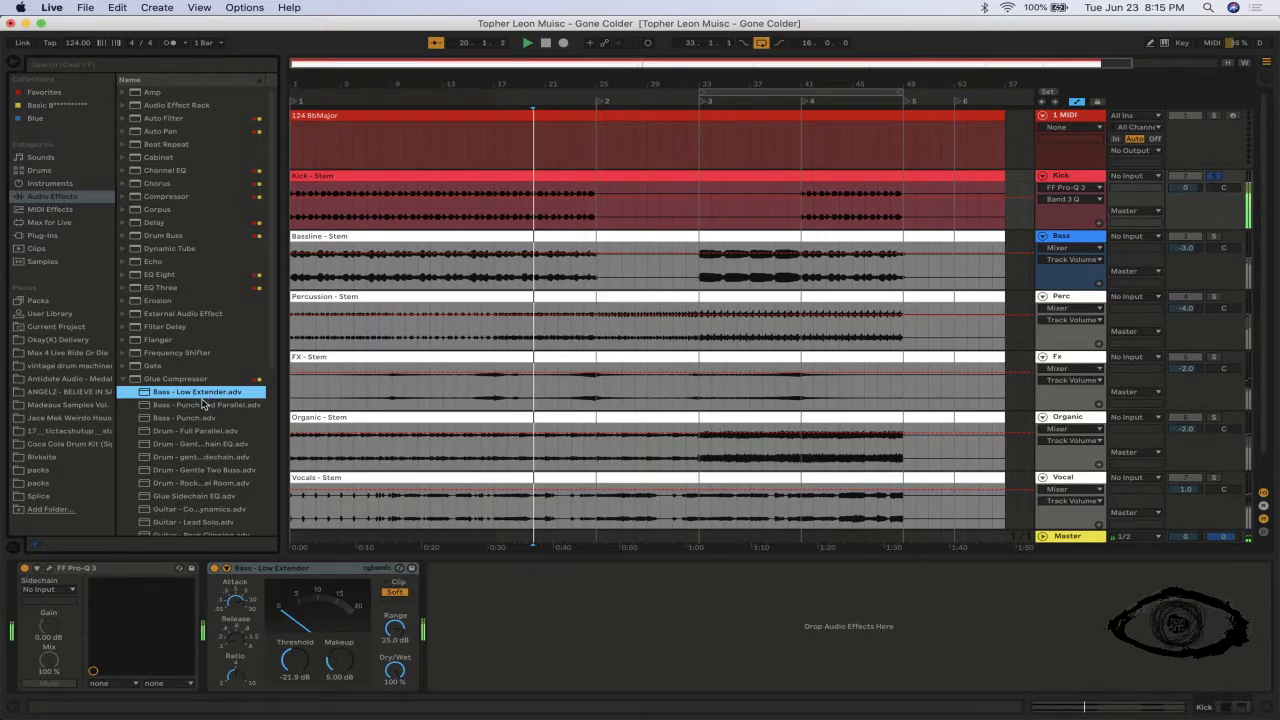
# - Insert a Compressor between the Kick's Pro-Q 3 and Low Extender and set its threshold to -11.2 dB
pyautogui.click(153, 198)
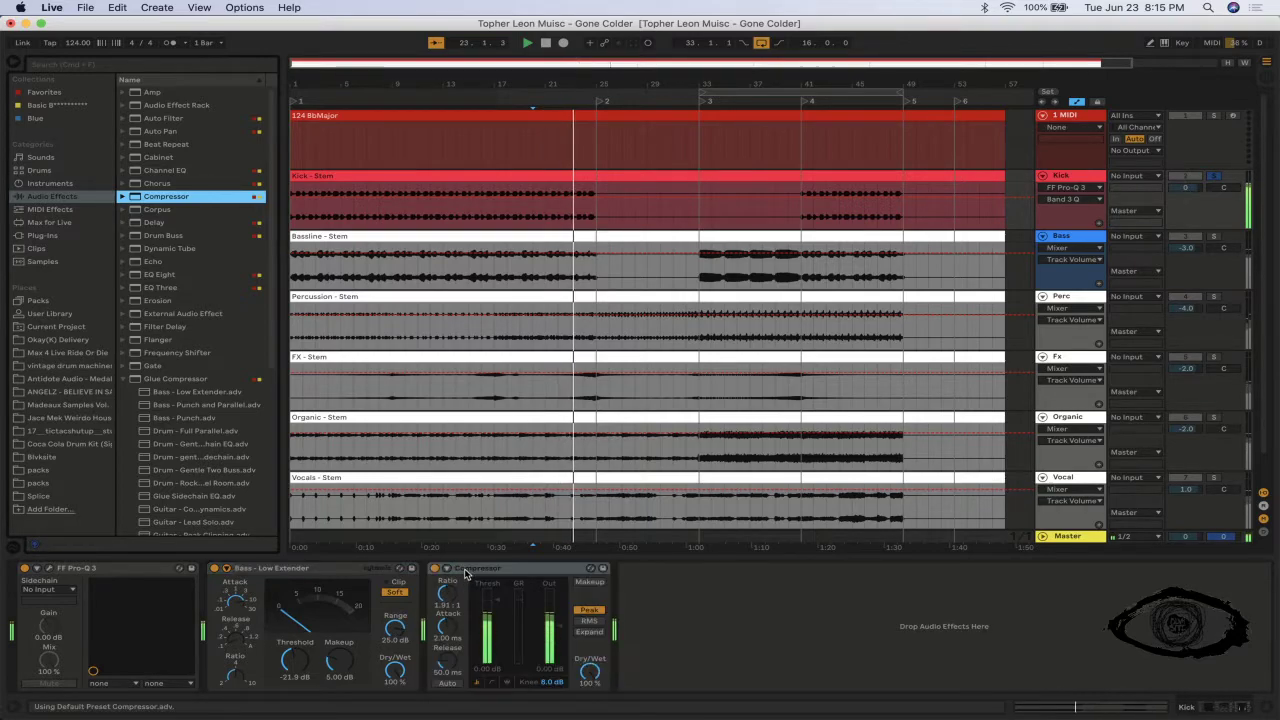
pyautogui.moveTo(255, 573); pyautogui.dragTo(580, 575)
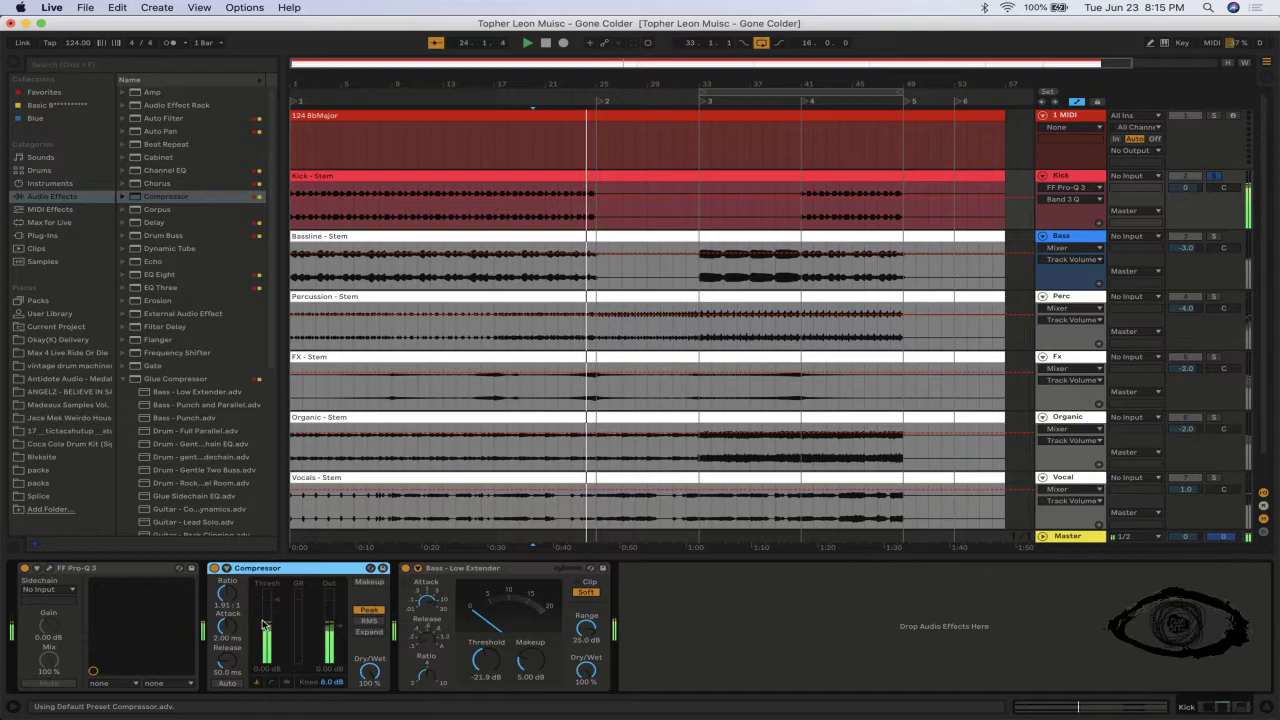
pyautogui.press('space')
pyautogui.press('space')
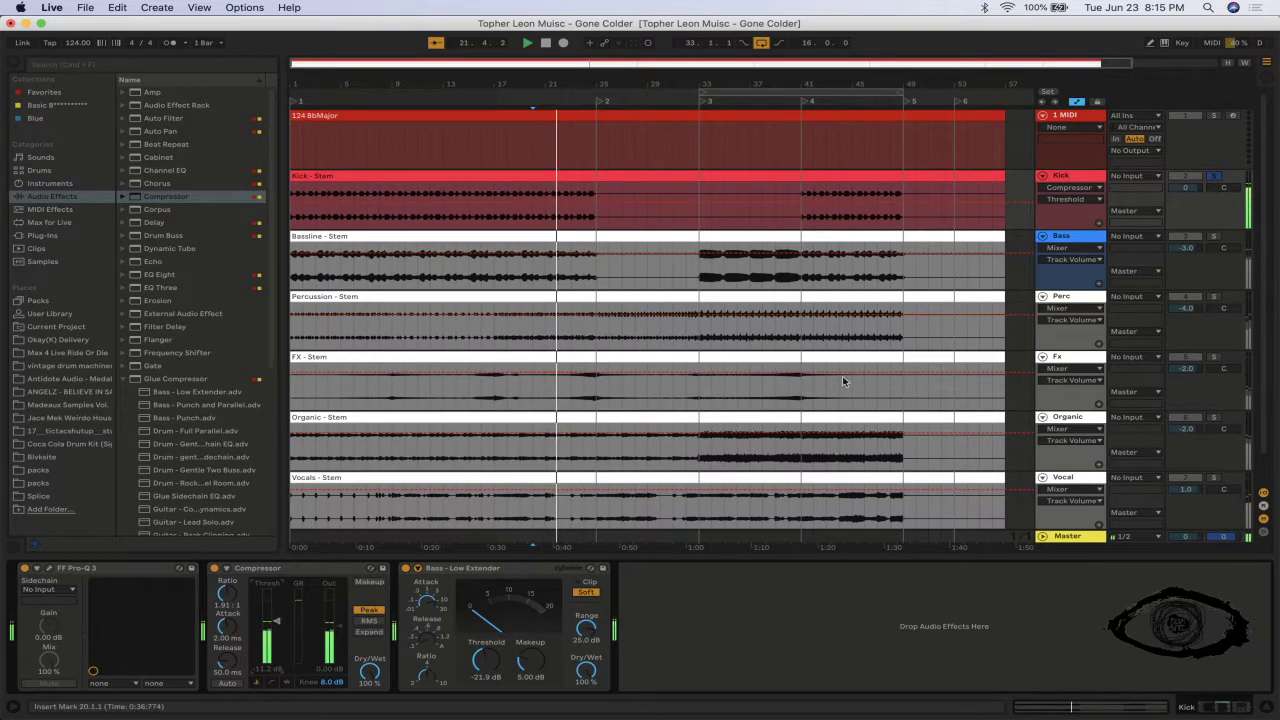
# - Add a Utility with -4.00 dB gain to the end of the Kick chain and set the unsoloed Kick track's volume to -1.0 dB
pyautogui.click(172, 84)
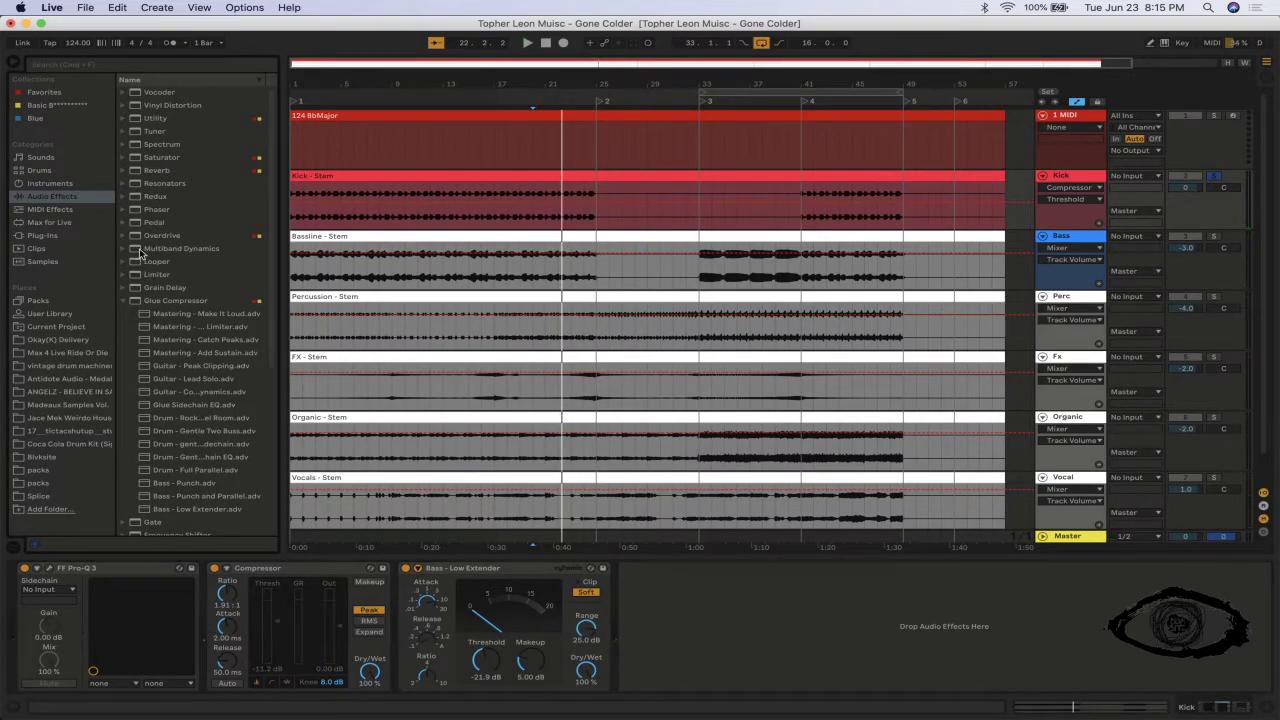
pyautogui.moveTo(646, 443); pyautogui.dragTo(730, 600)
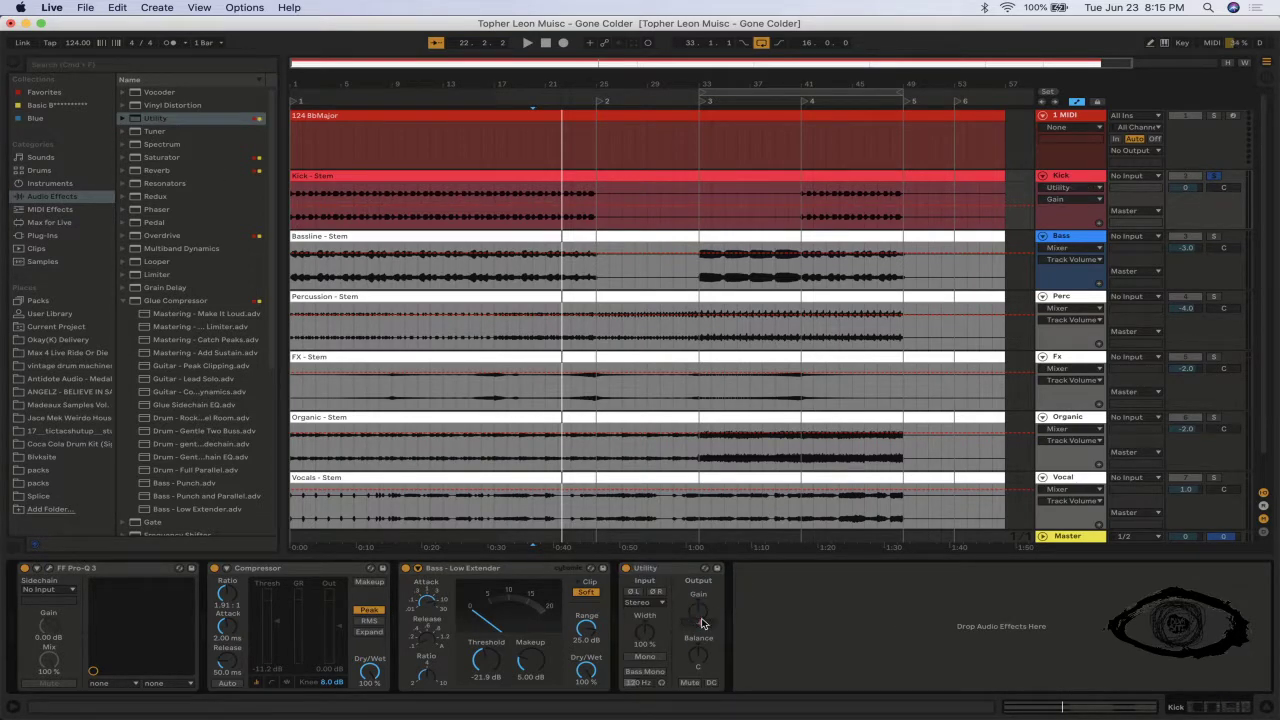
pyautogui.press('space')
pyautogui.click(1186, 189)
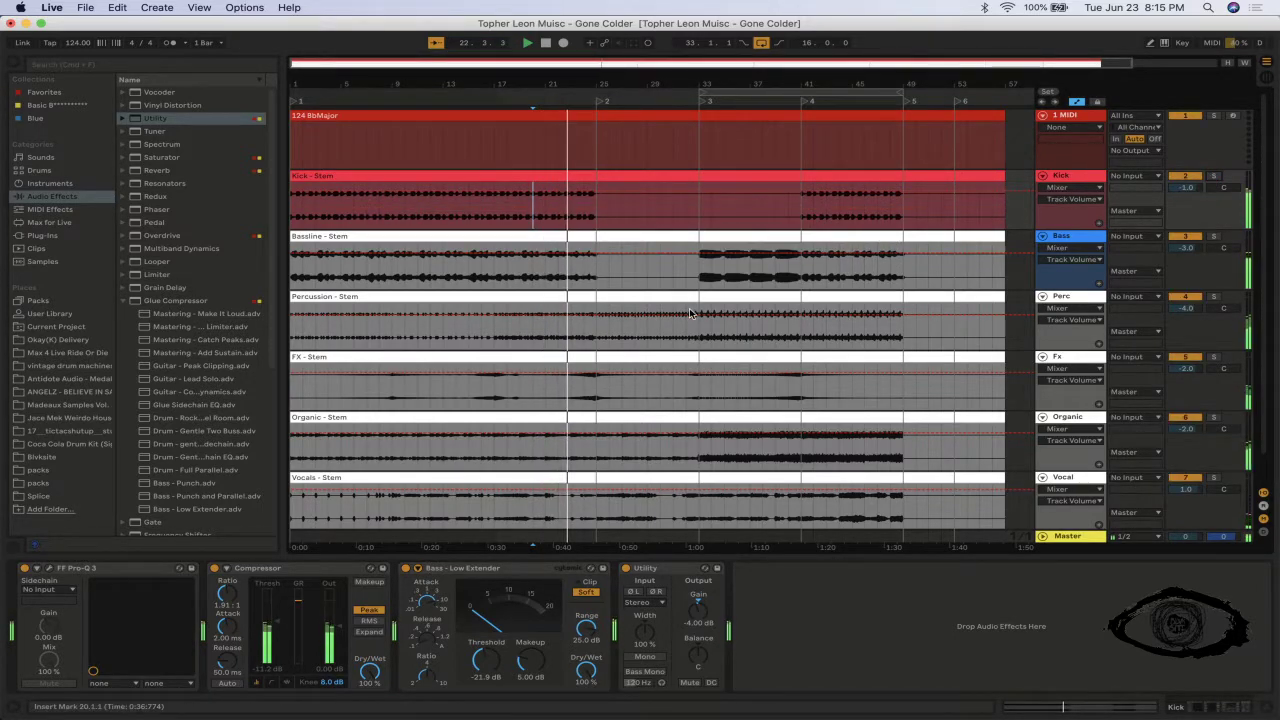
# - Review the Kick track's EQ curve while the full mix plays, then close the EQ window
pyautogui.scroll(-1, 813, 341)
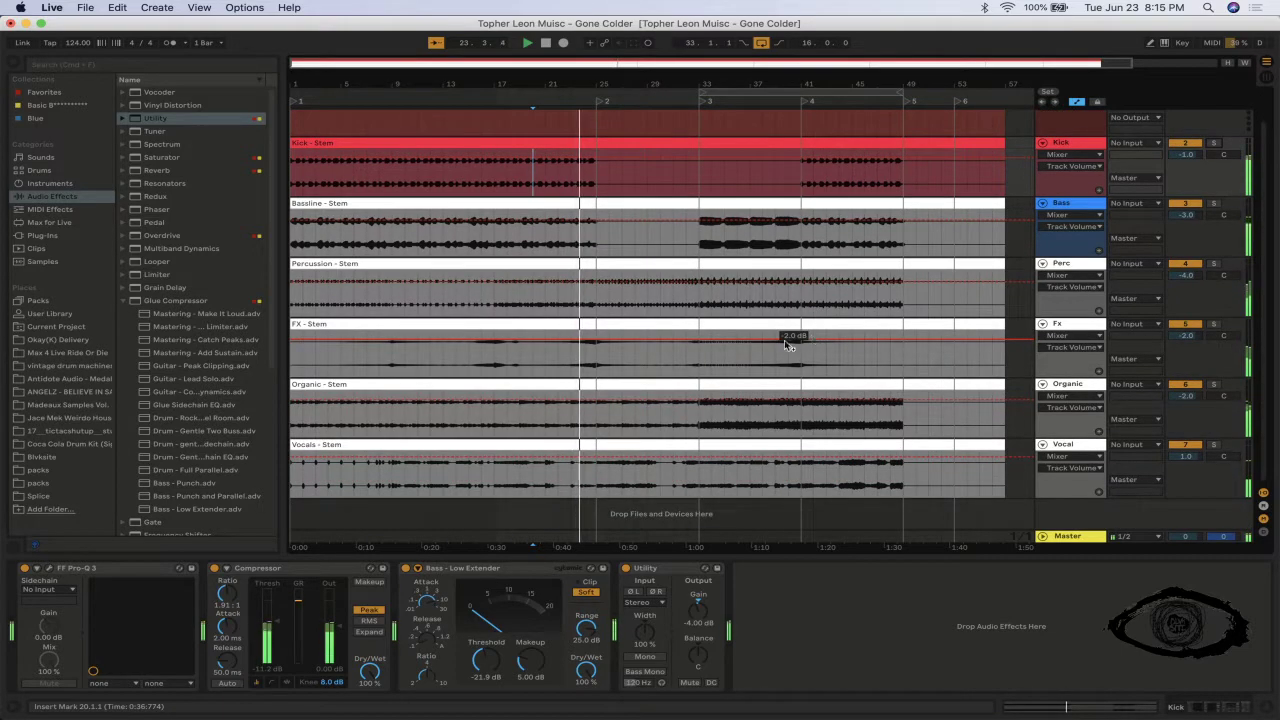
pyautogui.click(48, 571)
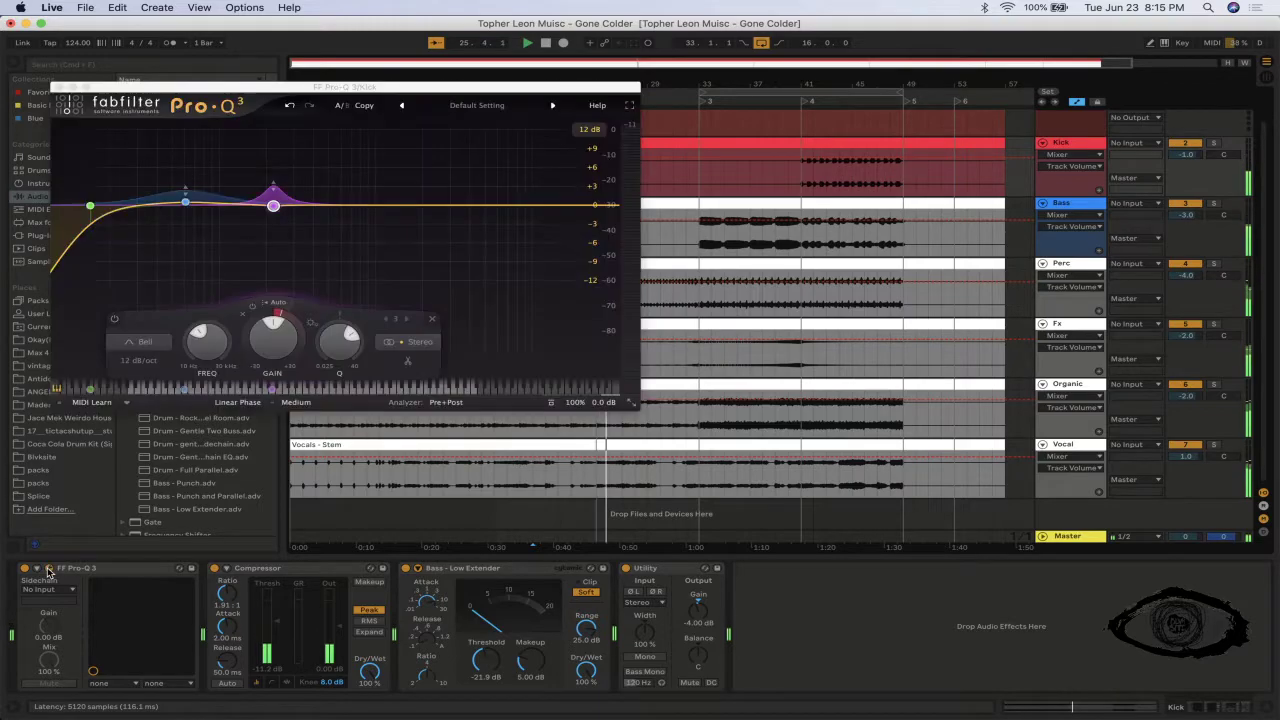
pyautogui.click(58, 88)
# - Add a default Compressor after the Pro-Q 3 on the Bass track
pyautogui.scroll(2, 646, 293)
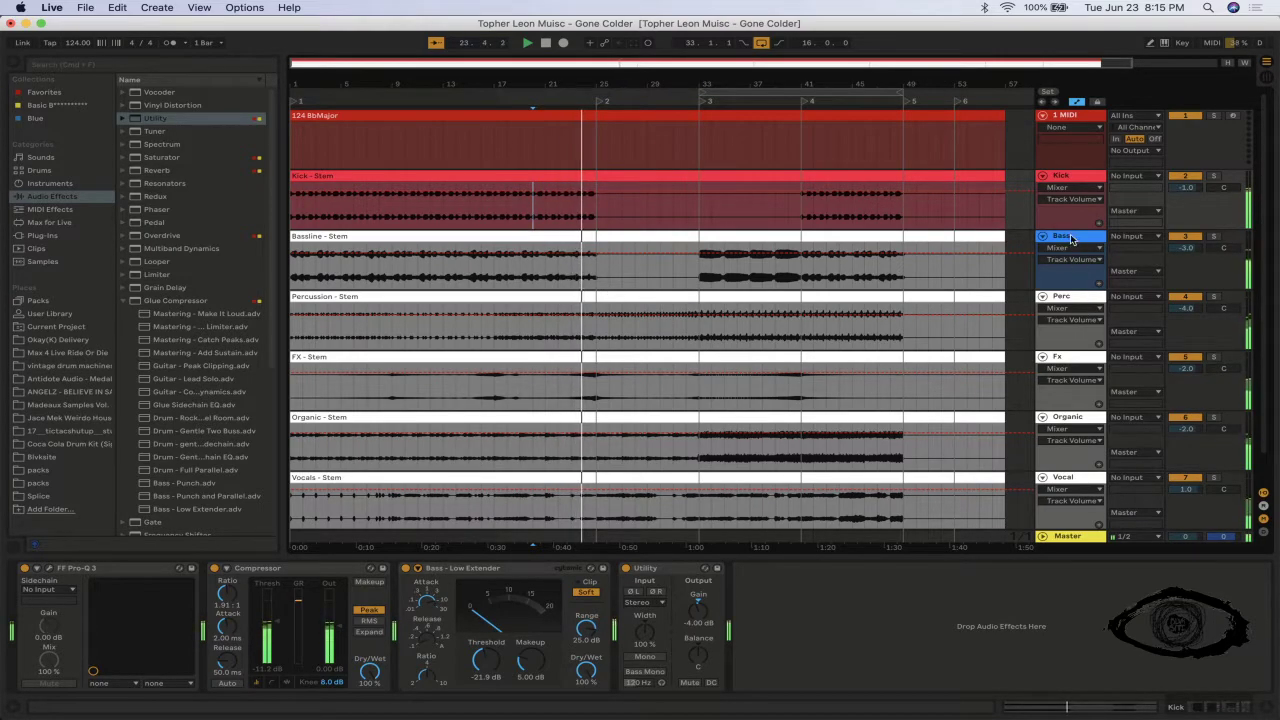
pyautogui.click(150, 80)
pyautogui.click(157, 196)
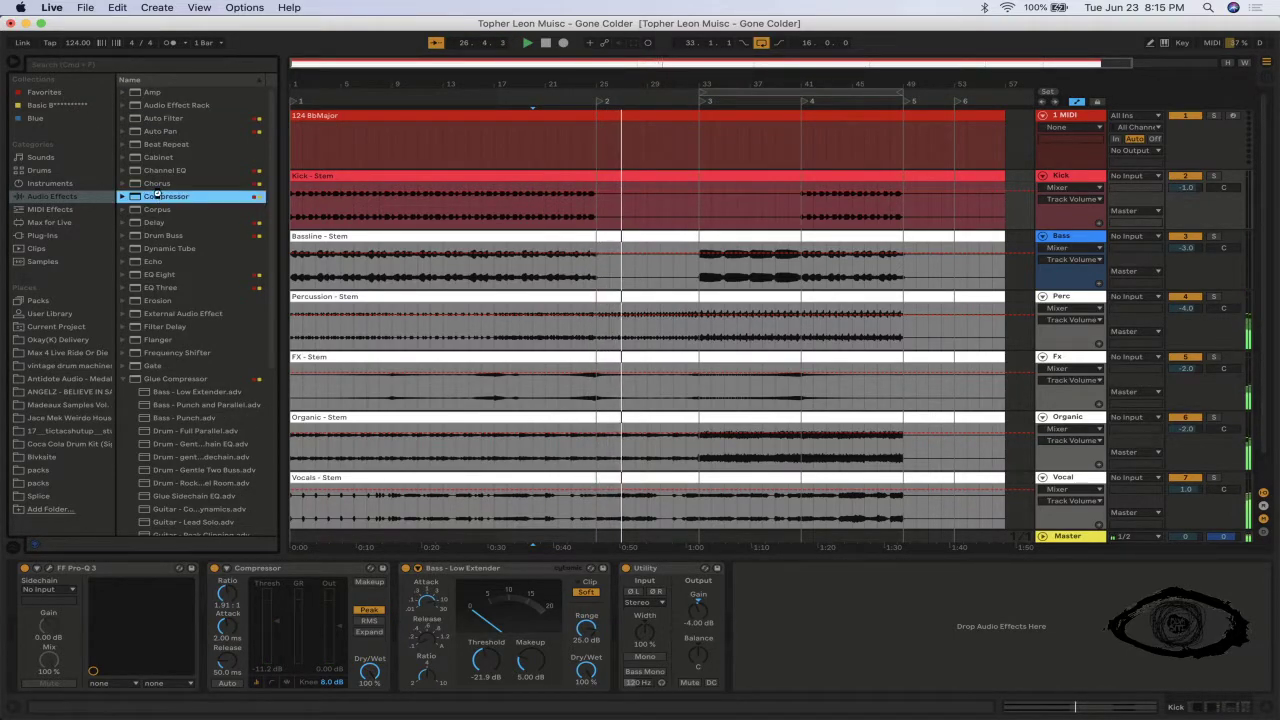
pyautogui.moveTo(398, 337); pyautogui.dragTo(820, 625)
pyautogui.click(1068, 237)
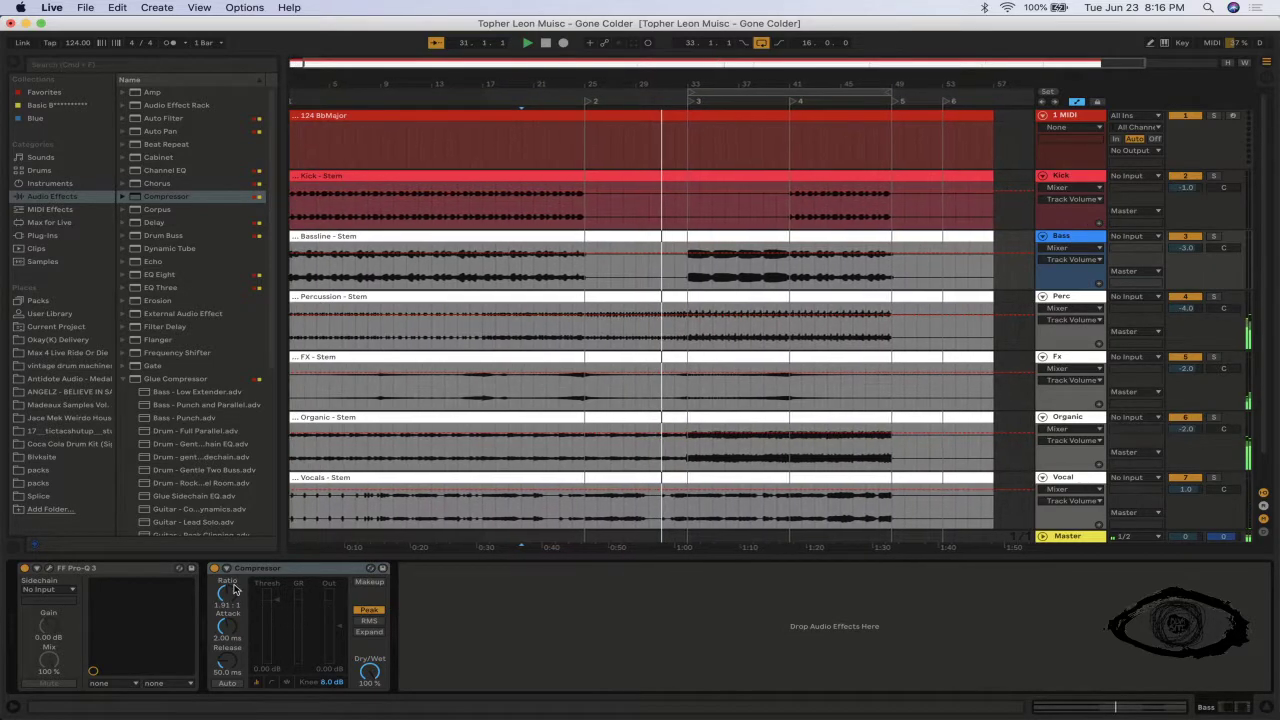
# - Set the Bass Compressor's threshold to -7.21 dB and lower the Bass through Vocal track volumes together by 2.3 dB
pyautogui.moveTo(277, 600); pyautogui.dragTo(277, 615)
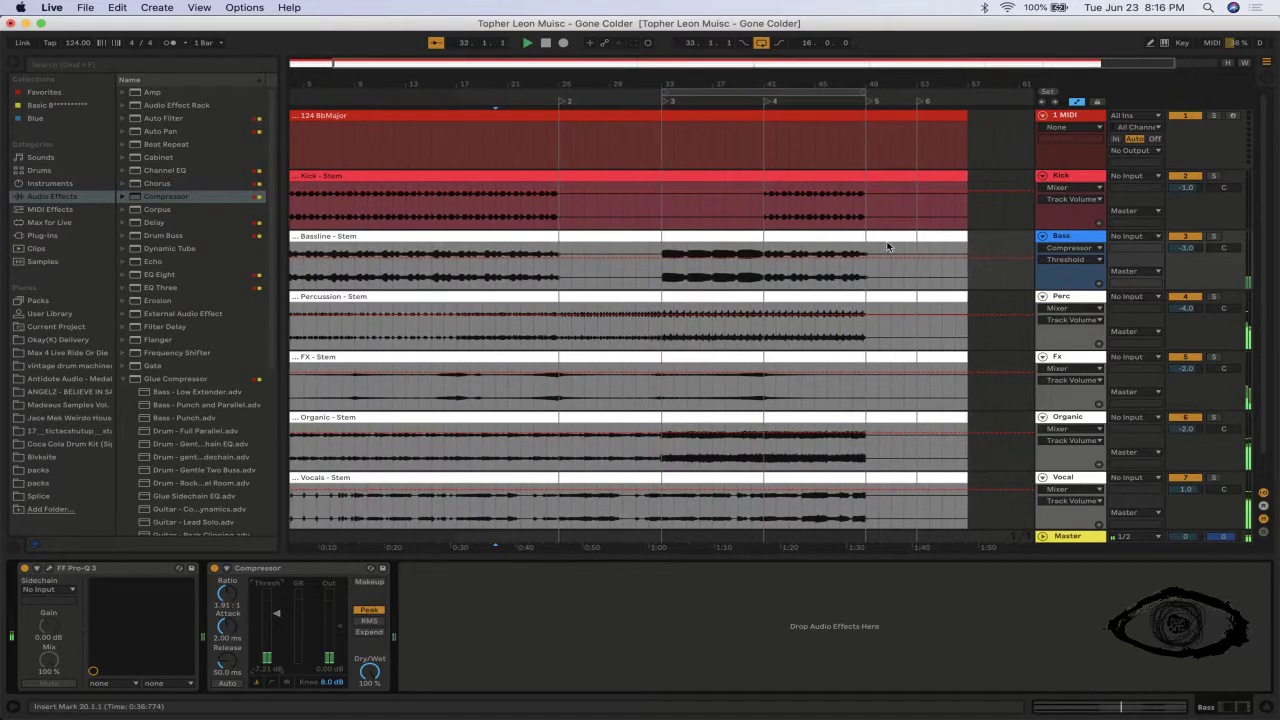
pyautogui.scroll(-1, 1083, 446)
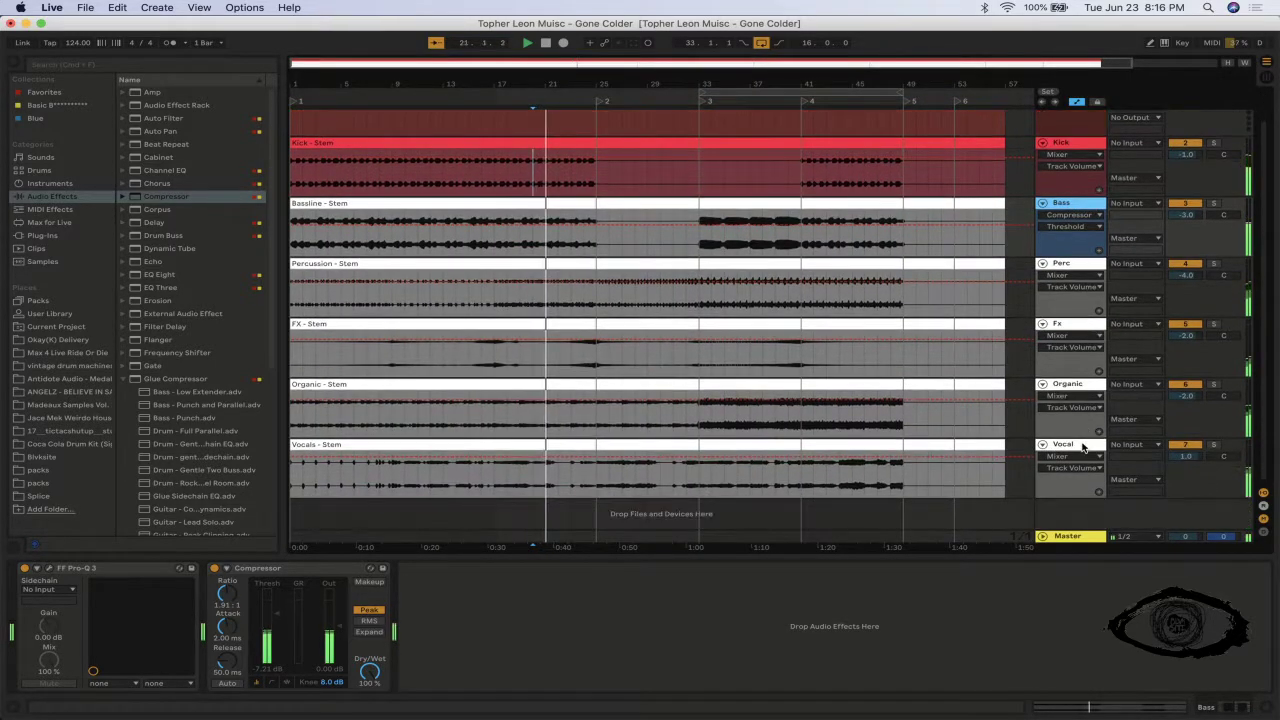
pyautogui.keyDown('shift'); pyautogui.click(1083, 446); pyautogui.keyUp('shift')
pyautogui.moveTo(1186, 275); pyautogui.dragTo(1188, 291)
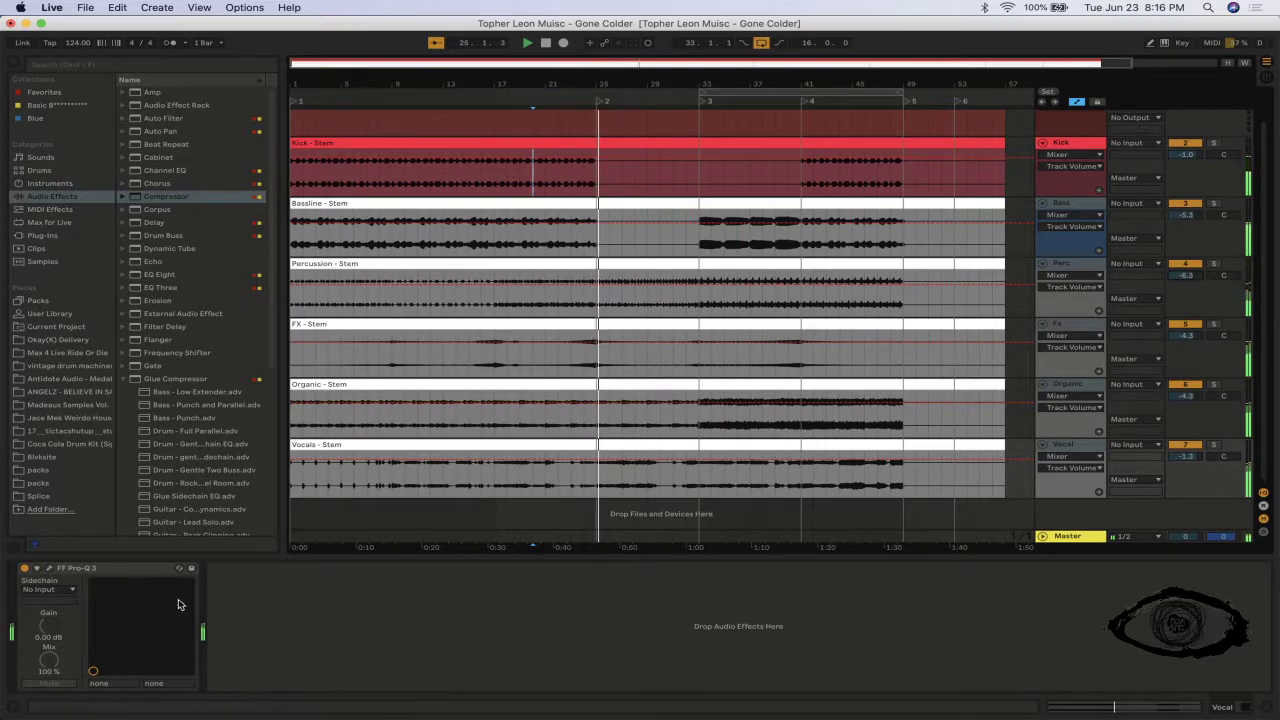
# - Add an 18 dB/oct low cut to the Fx track's Pro-Q 3 with its cutoff raised into the low mids, and close the EQ
pyautogui.click(1075, 328)
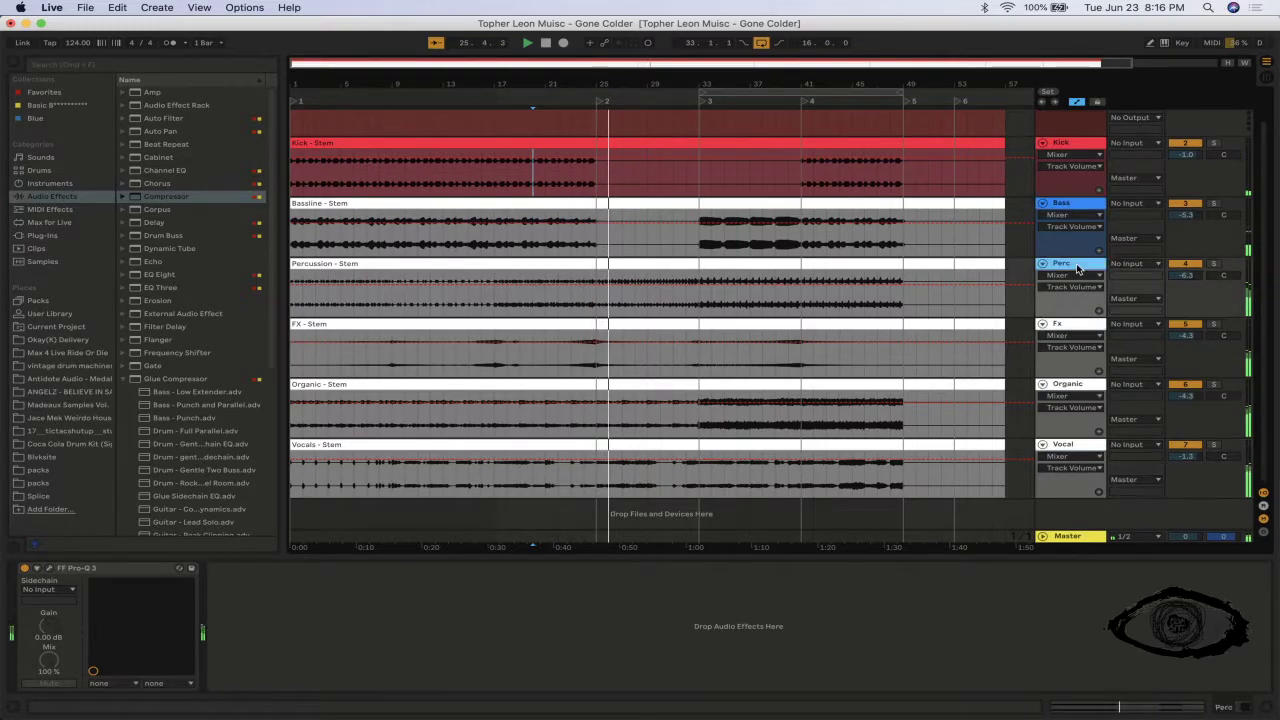
pyautogui.click(1075, 328)
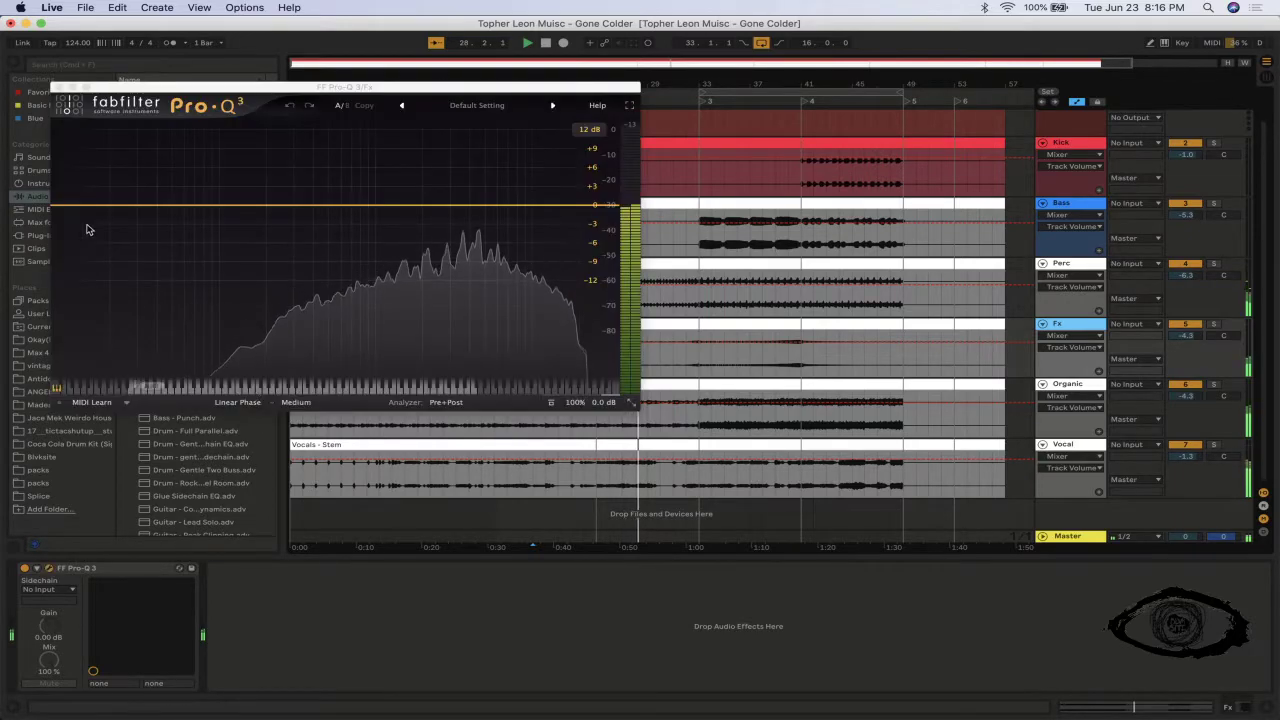
pyautogui.click(57, 207)
pyautogui.click(100, 183)
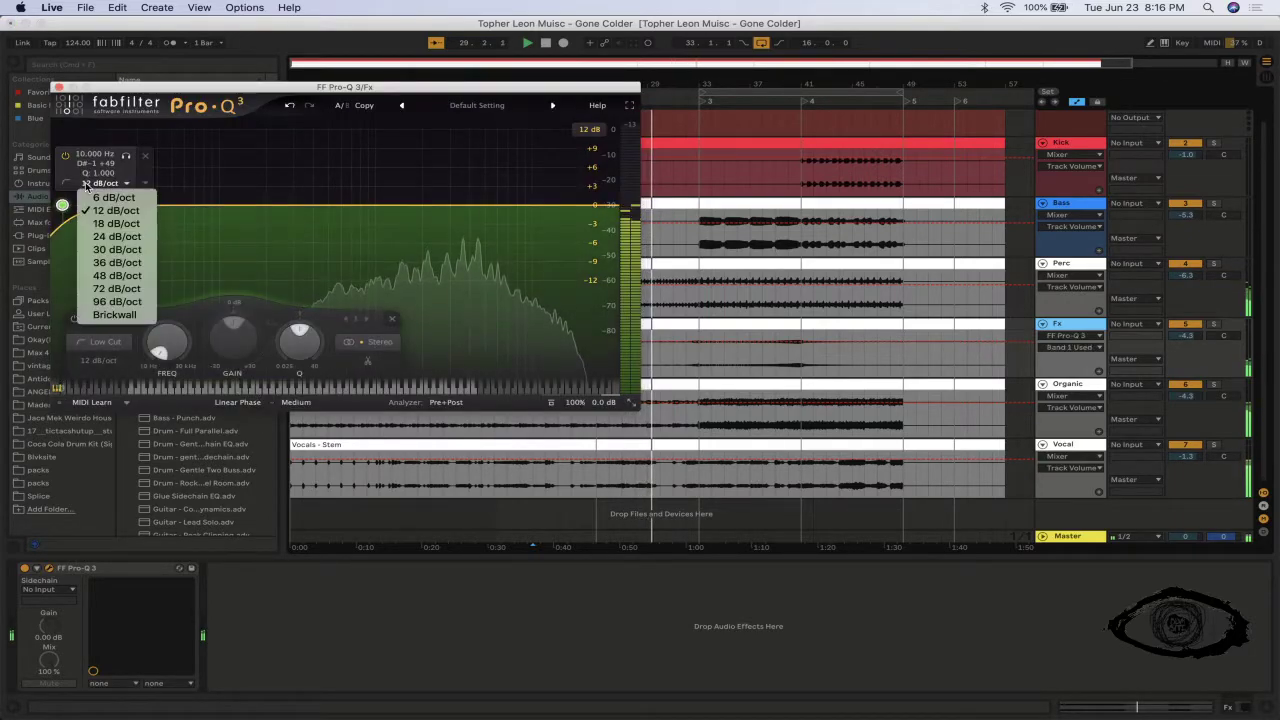
pyautogui.click(90, 223)
pyautogui.moveTo(62, 205); pyautogui.dragTo(297, 205)
pyautogui.click(57, 88)
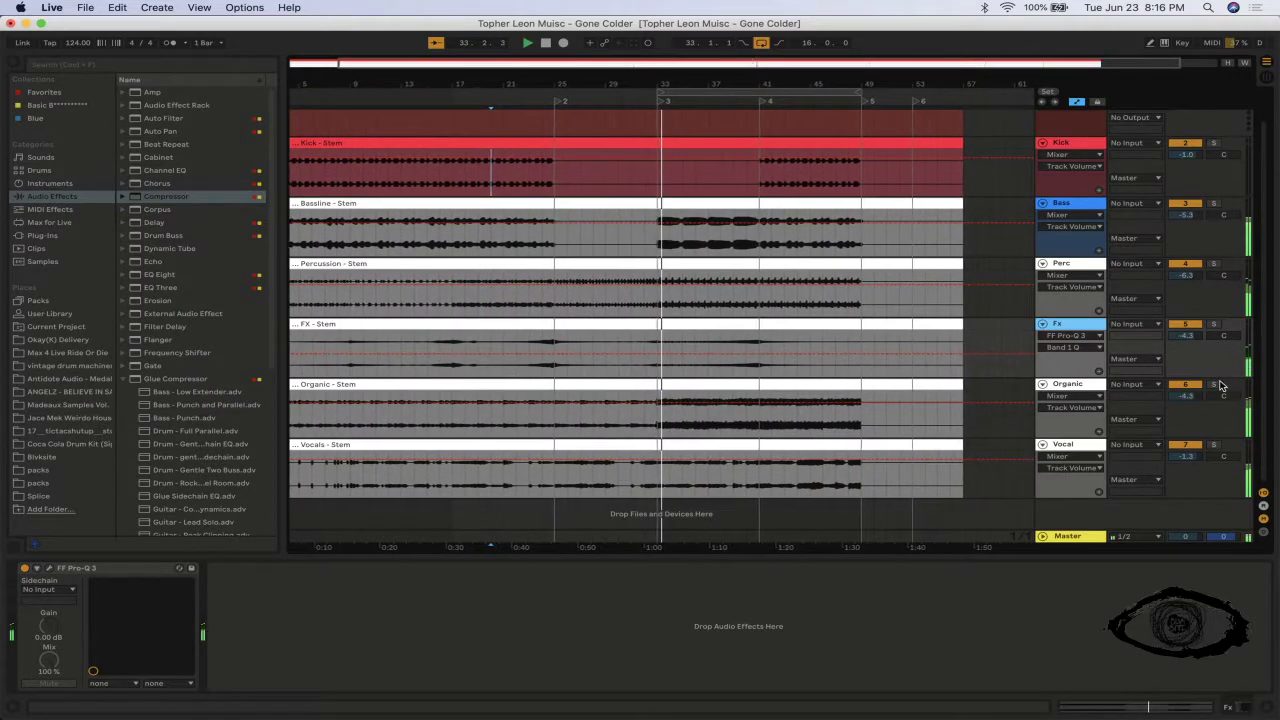
# - Add a 24 dB/oct low cut at about 295 Hz to the Organic track's Pro-Q 3
pyautogui.click(1050, 395)
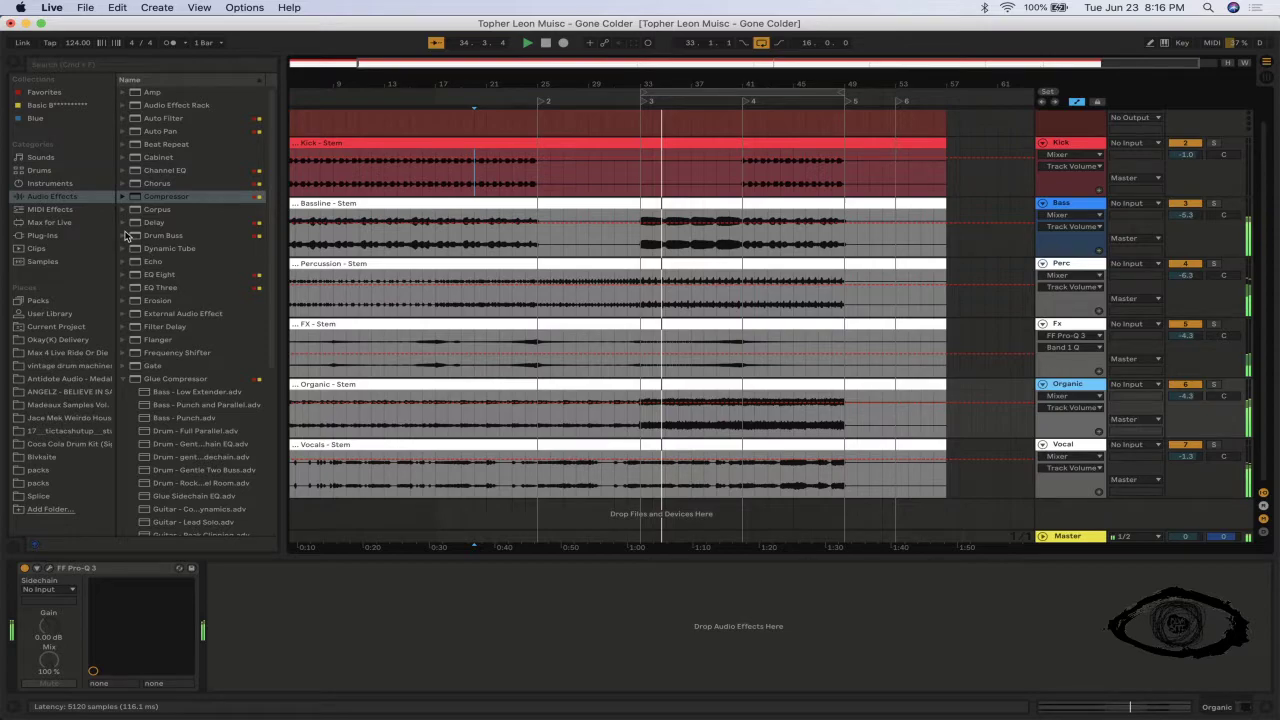
pyautogui.doubleClick(54, 206)
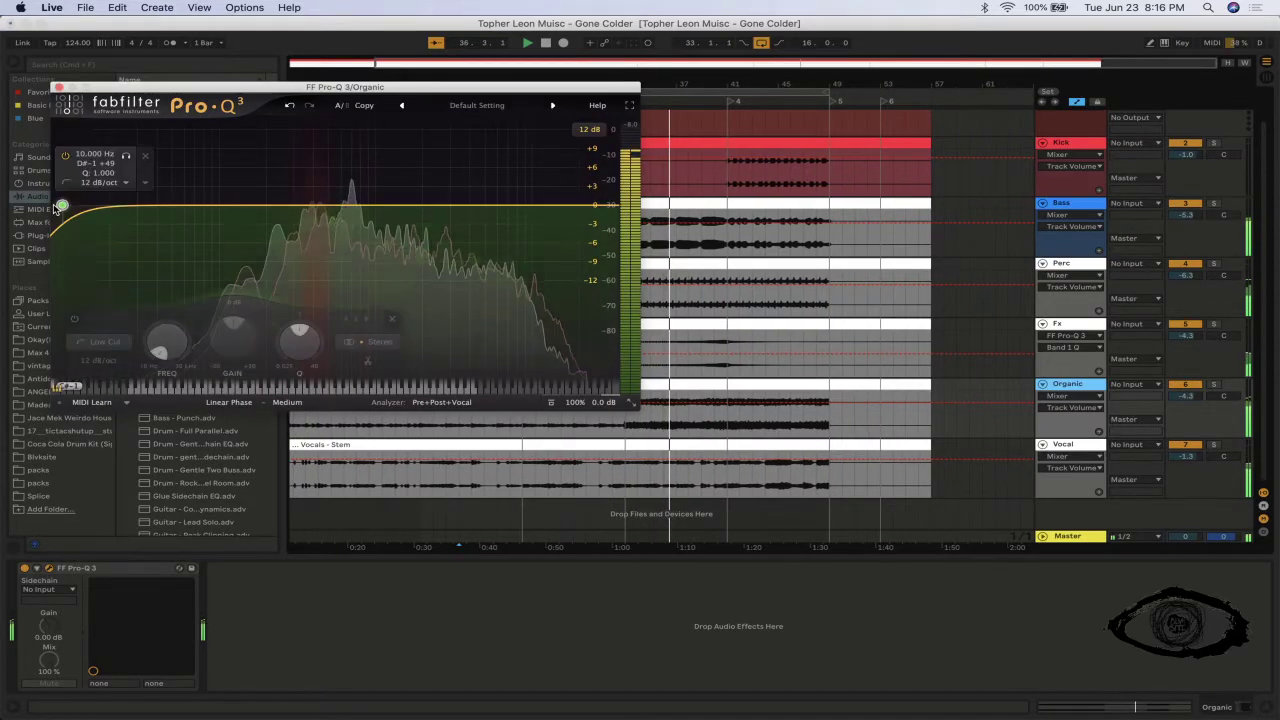
pyautogui.click(100, 183)
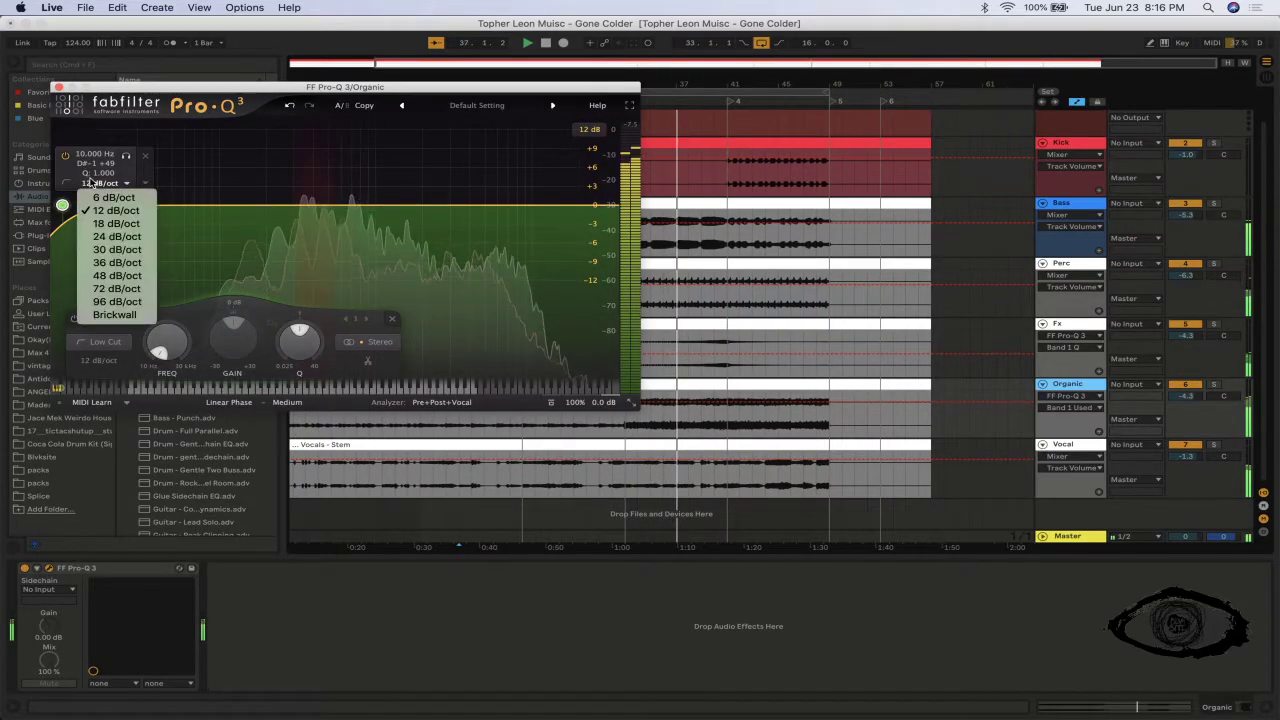
pyautogui.click(110, 236)
pyautogui.moveTo(64, 206); pyautogui.dragTo(292, 203)
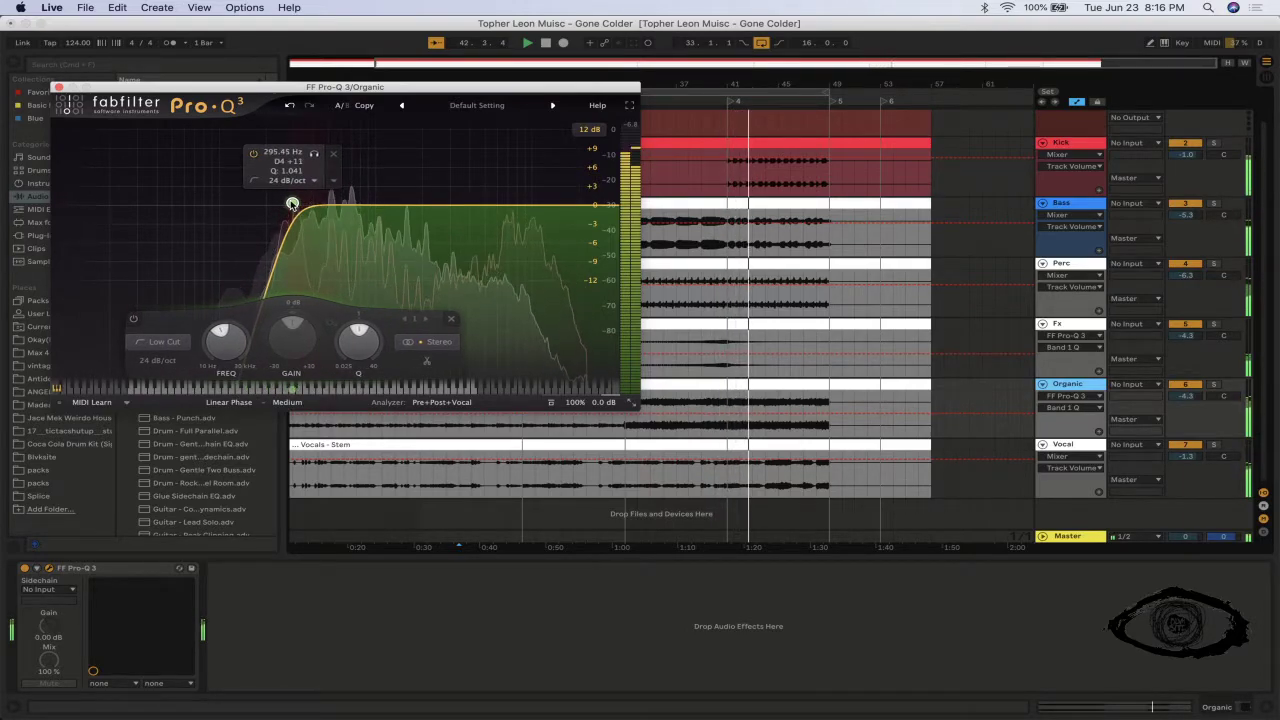
# - Lower the Organic low cut's frequency while soloing Bass and Organic, and restore the full mix
pyautogui.click(1214, 204)
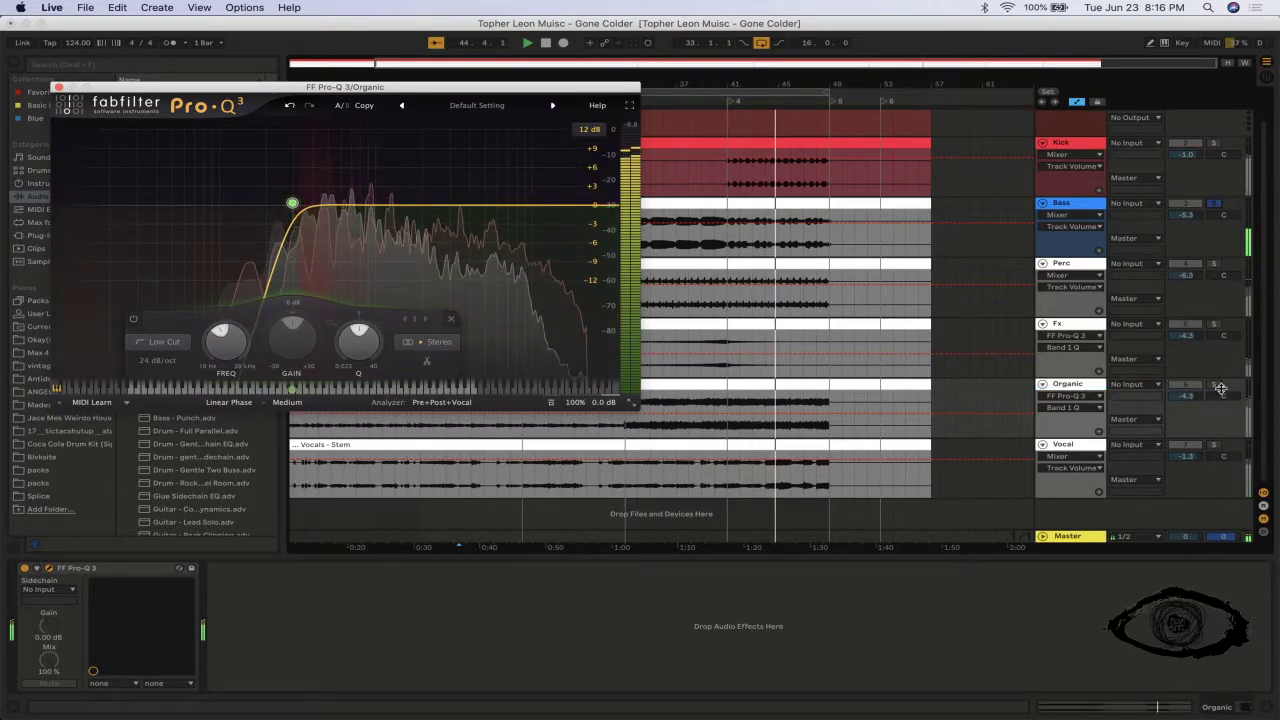
pyautogui.moveTo(293, 205); pyautogui.dragTo(228, 206)
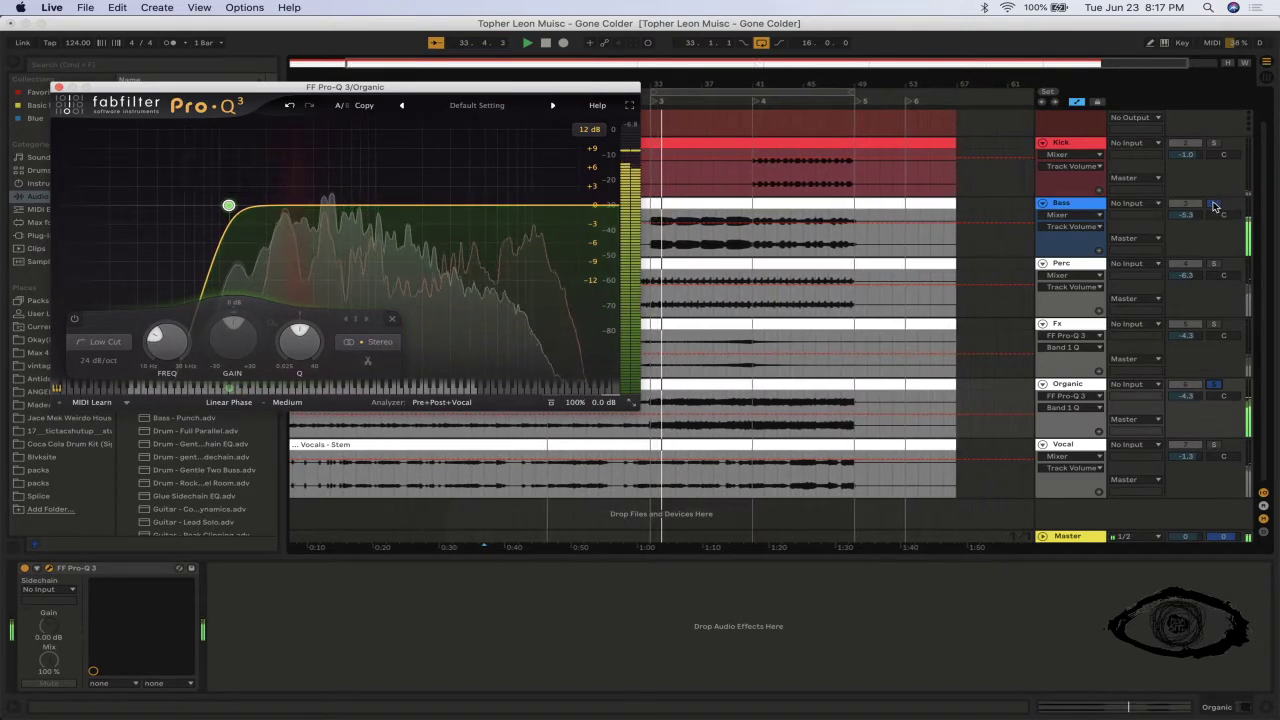
pyautogui.click(1215, 206)
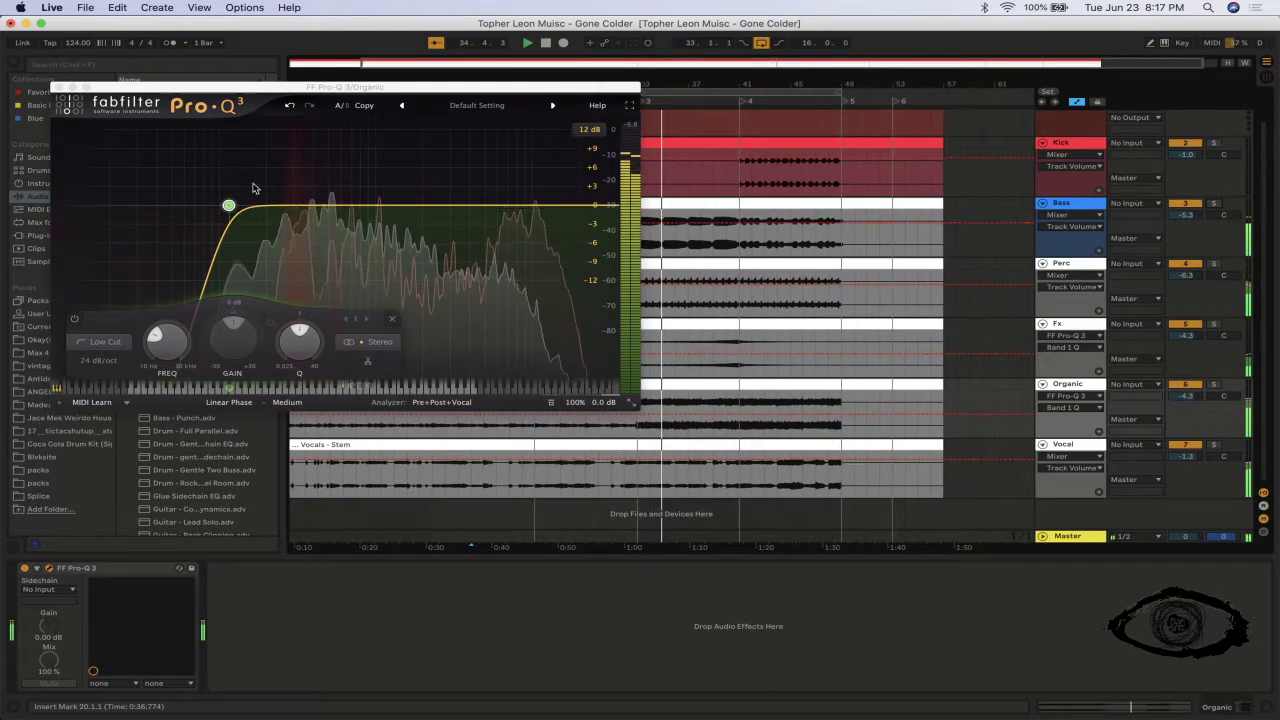
# - In Session View, set the Master Pro-Q 3's side low cut to 100 Hz with a 24 dB/oct slope and close the EQ
pyautogui.press('Tab')
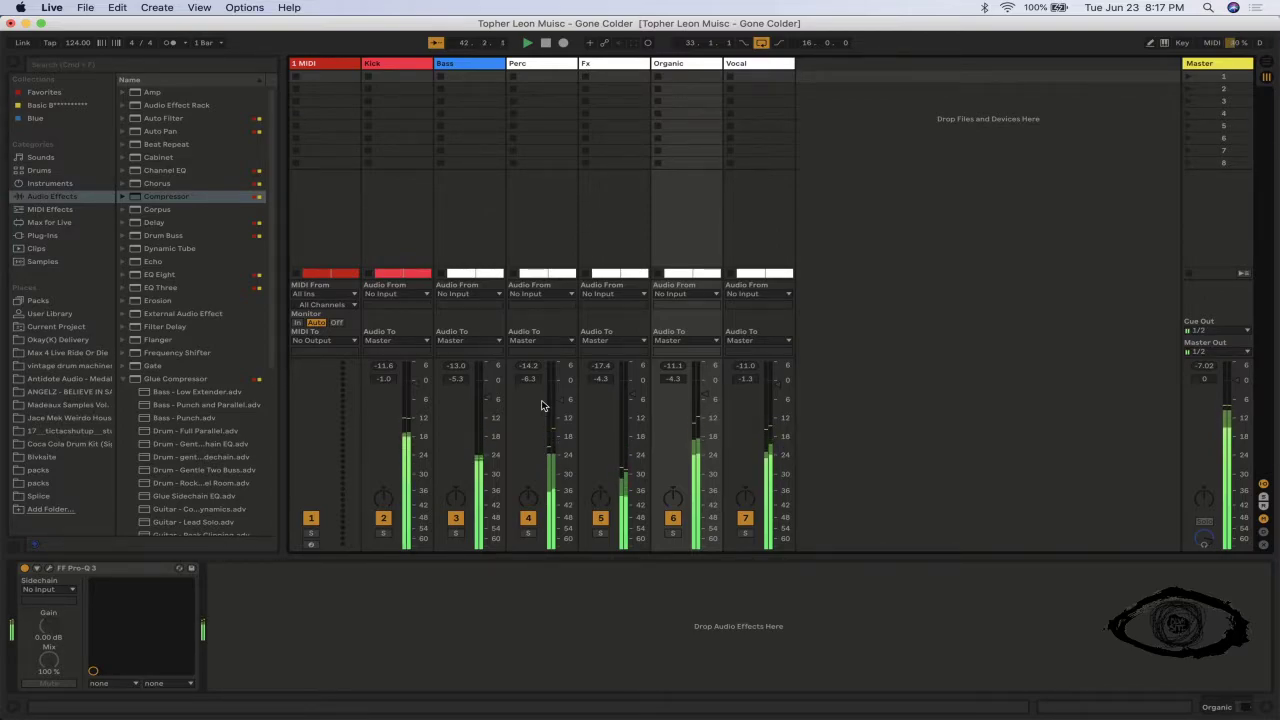
pyautogui.click(1205, 65)
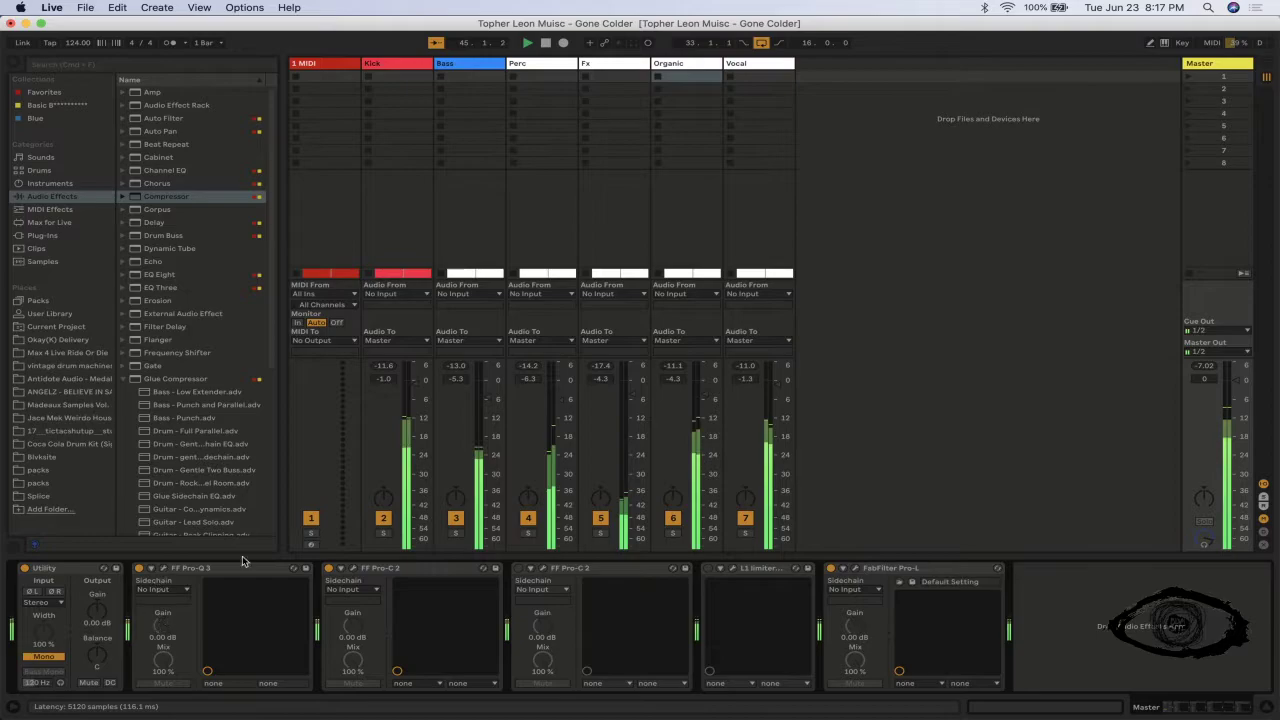
pyautogui.click(164, 568)
pyautogui.moveTo(228, 205)
pyautogui.mouseDown()
pyautogui.moveTo(176, 208)
pyautogui.moveTo(246, 206)
pyautogui.moveTo(224, 208)
pyautogui.mouseUp()
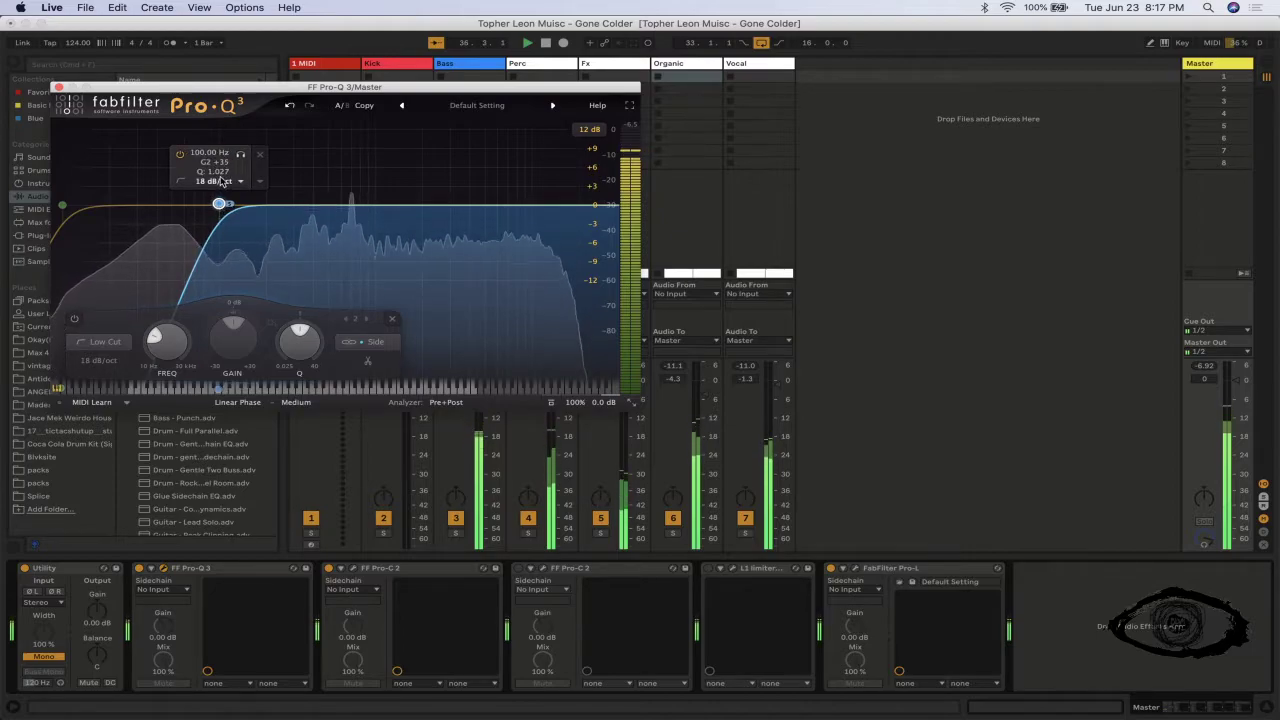
pyautogui.click(223, 235)
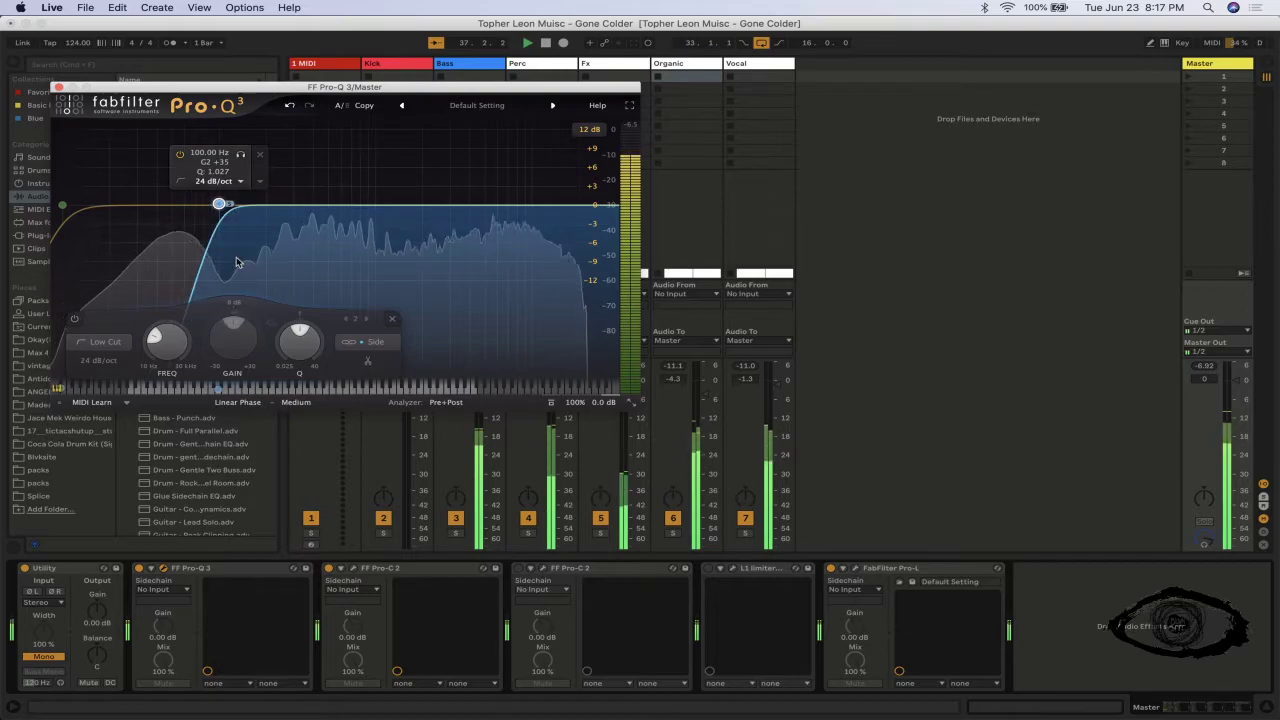
pyautogui.click(58, 88)
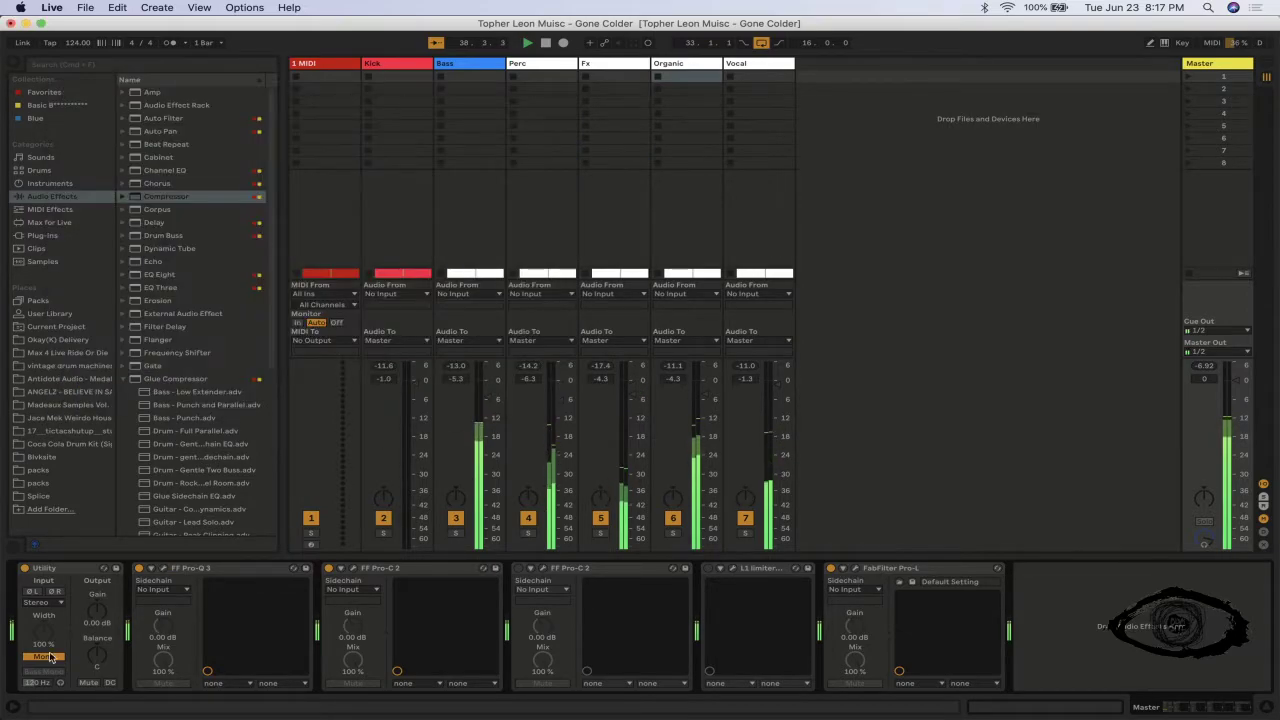
# - Review the Master's first Pro-C 2 compressor while the mix plays, close its window and hide the browser
pyautogui.click(356, 569)
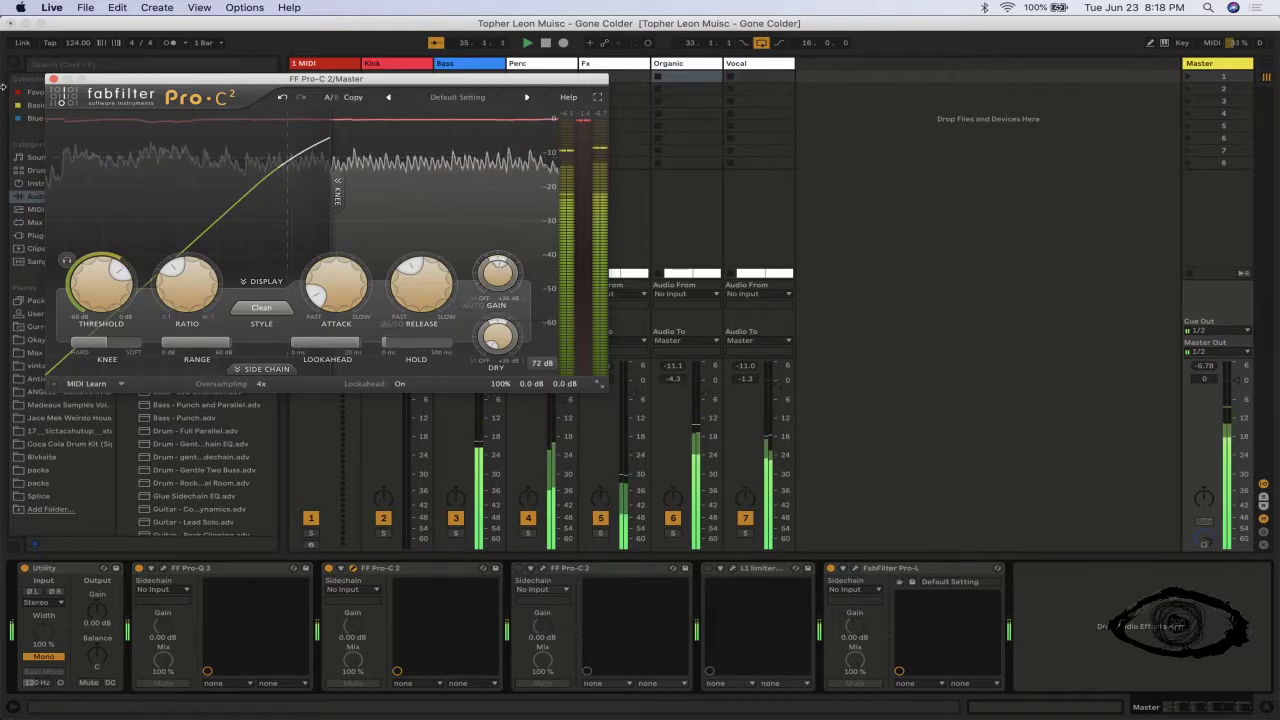
pyautogui.click(53, 79)
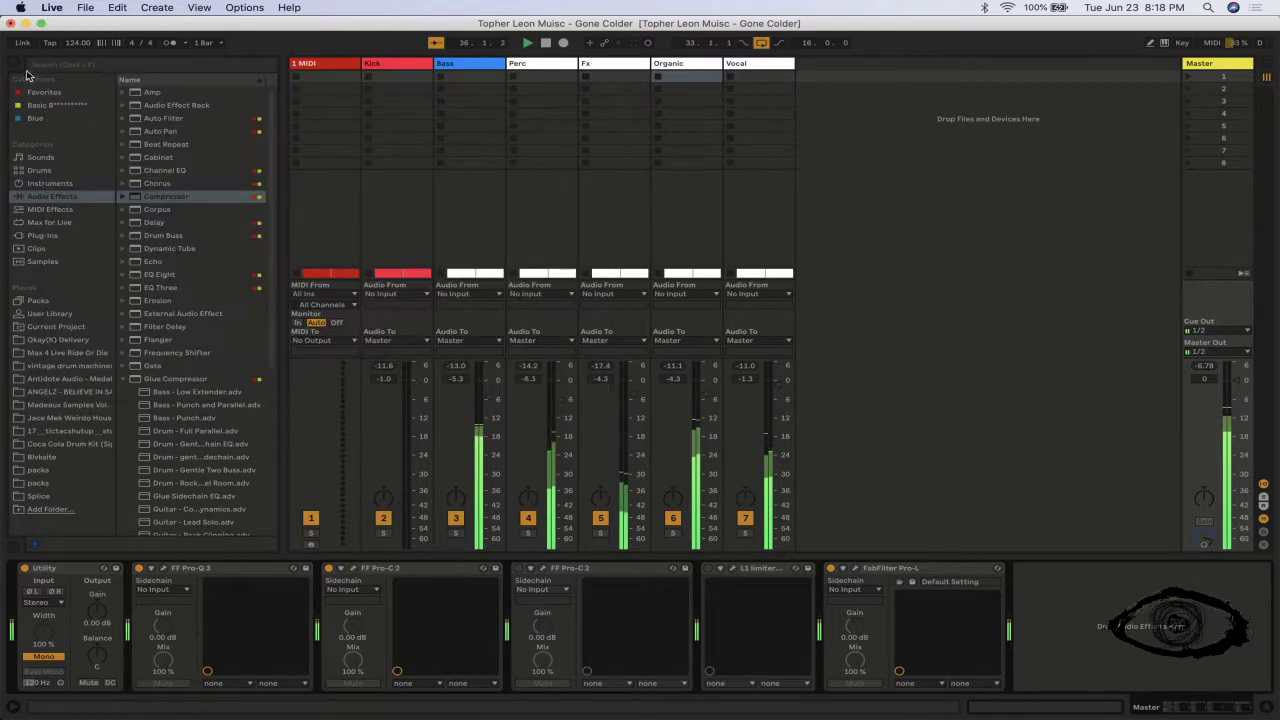
pyautogui.click(15, 67)
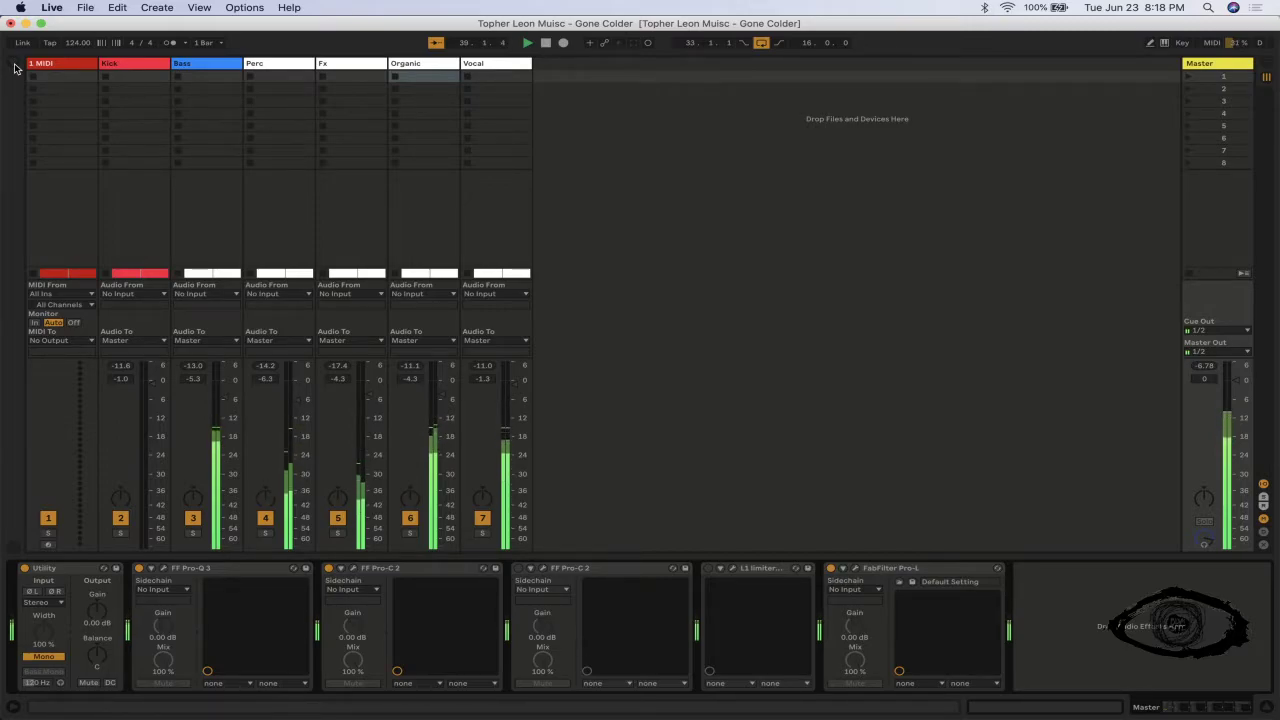
# - Return to Arrangement View and extend the loop over the whole song, from bar 1 to bar 57
pyautogui.press('Tab')
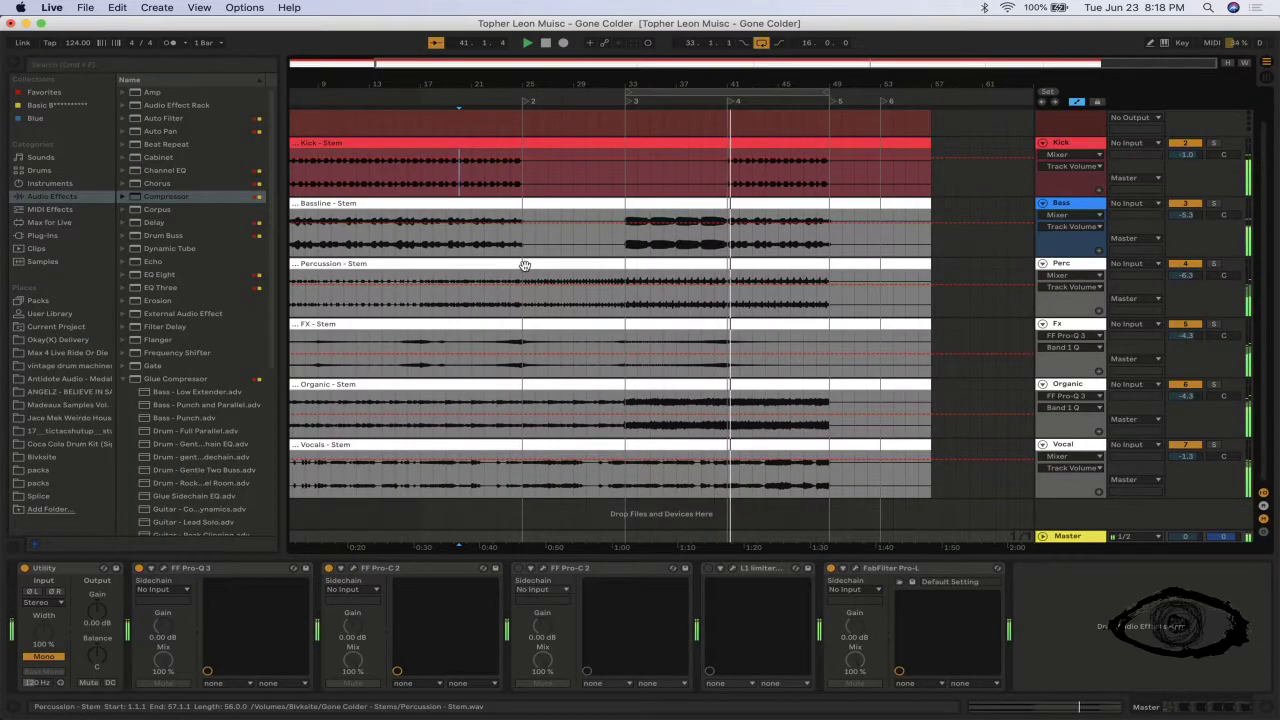
pyautogui.moveTo(630, 87); pyautogui.dragTo(292, 90)
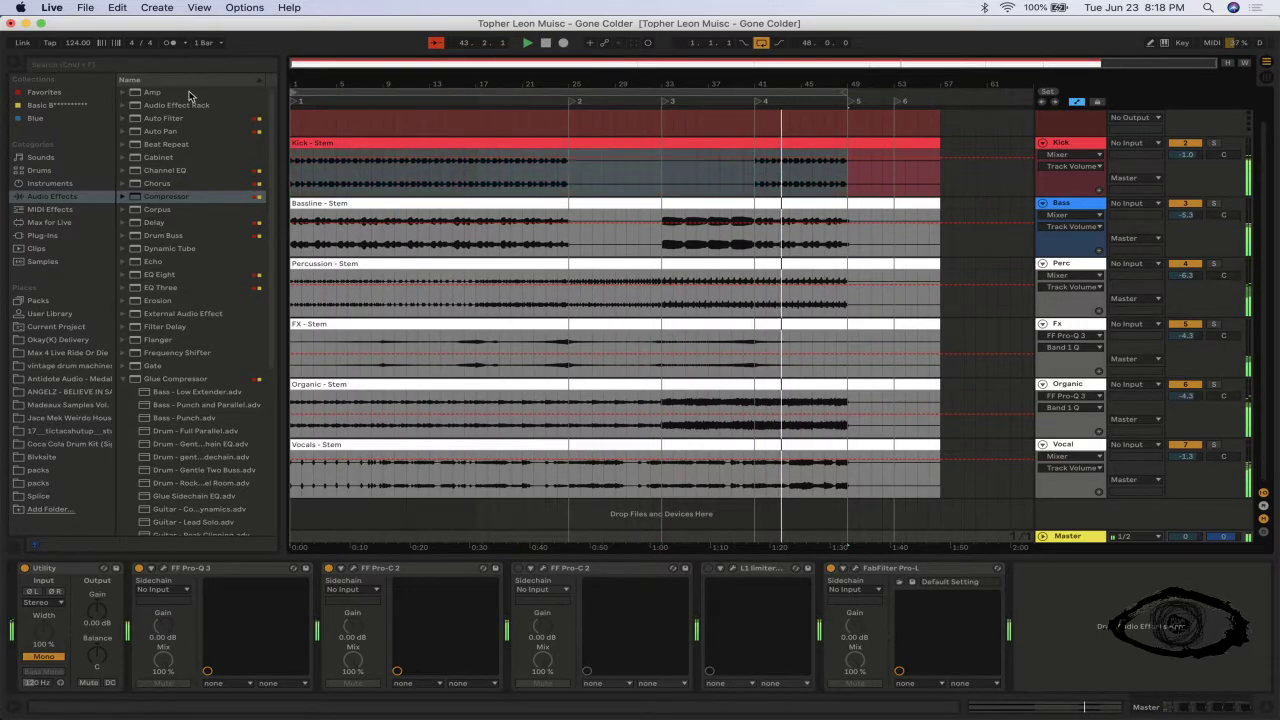
pyautogui.moveTo(845, 90); pyautogui.dragTo(940, 94)
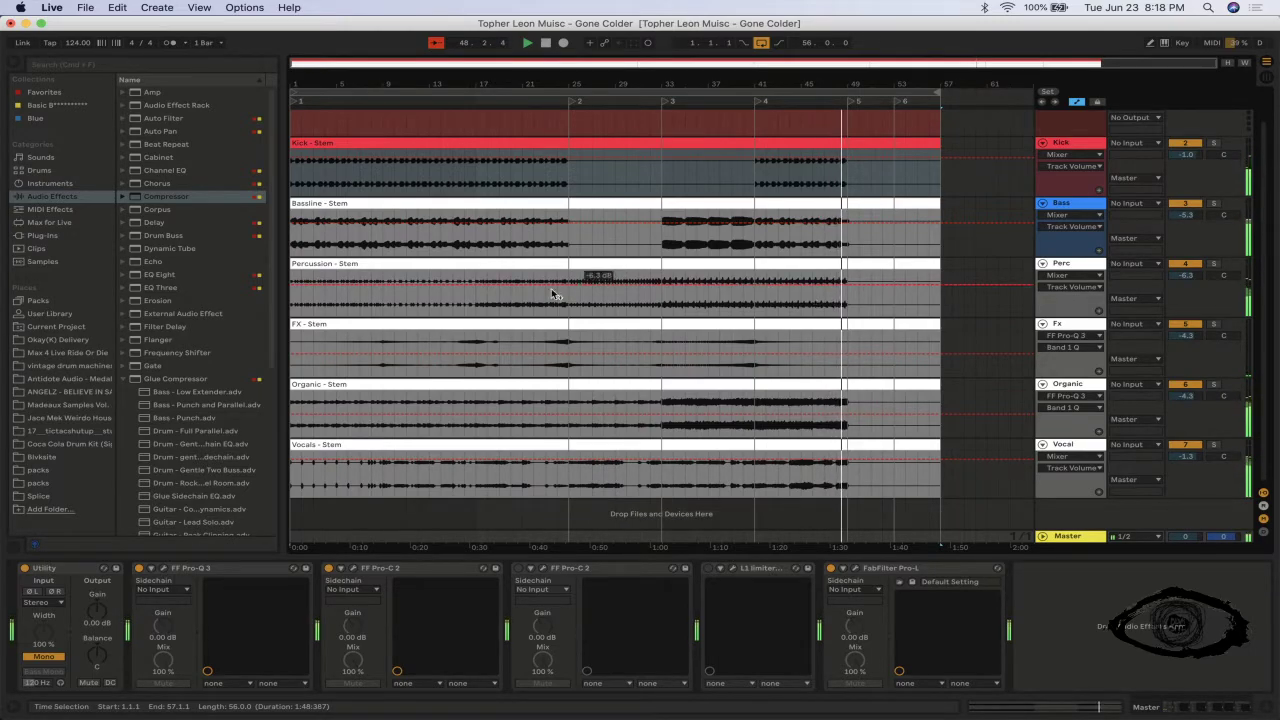
# - Narrow the browser slightly and collapse the Glue Compressor preset list
pyautogui.moveTo(278, 355); pyautogui.dragTo(265, 356)
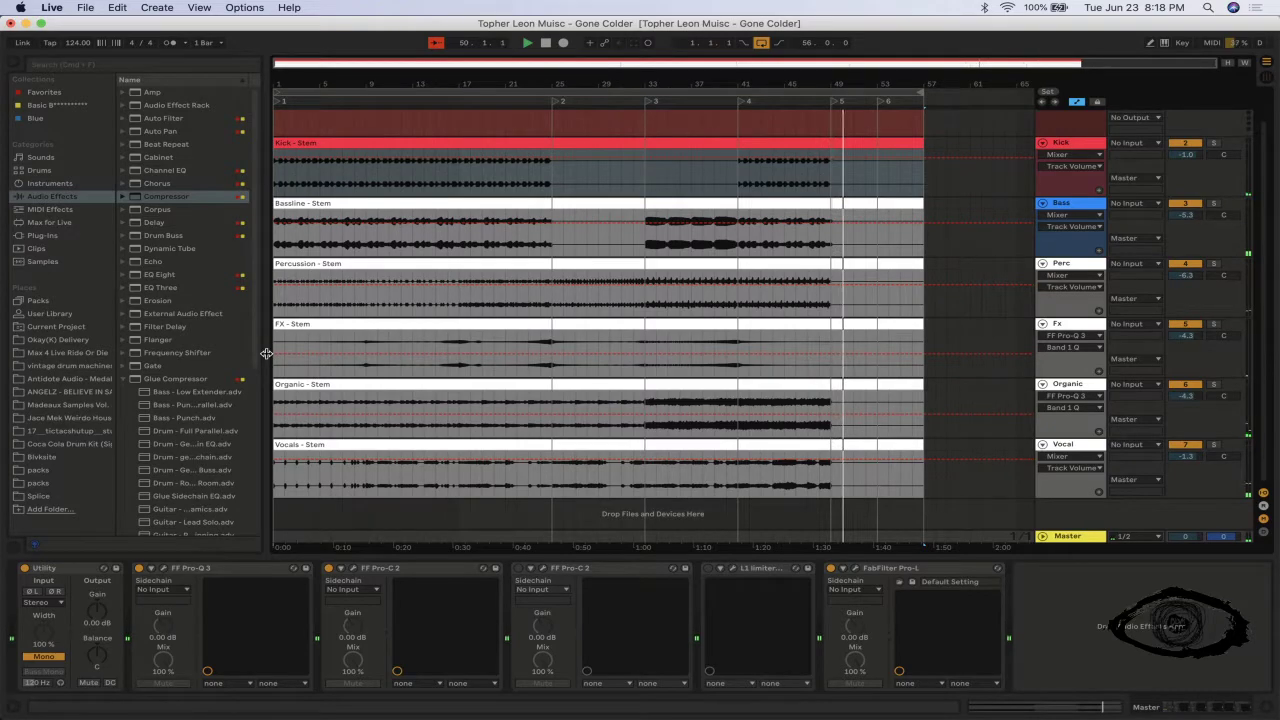
pyautogui.click(125, 378)
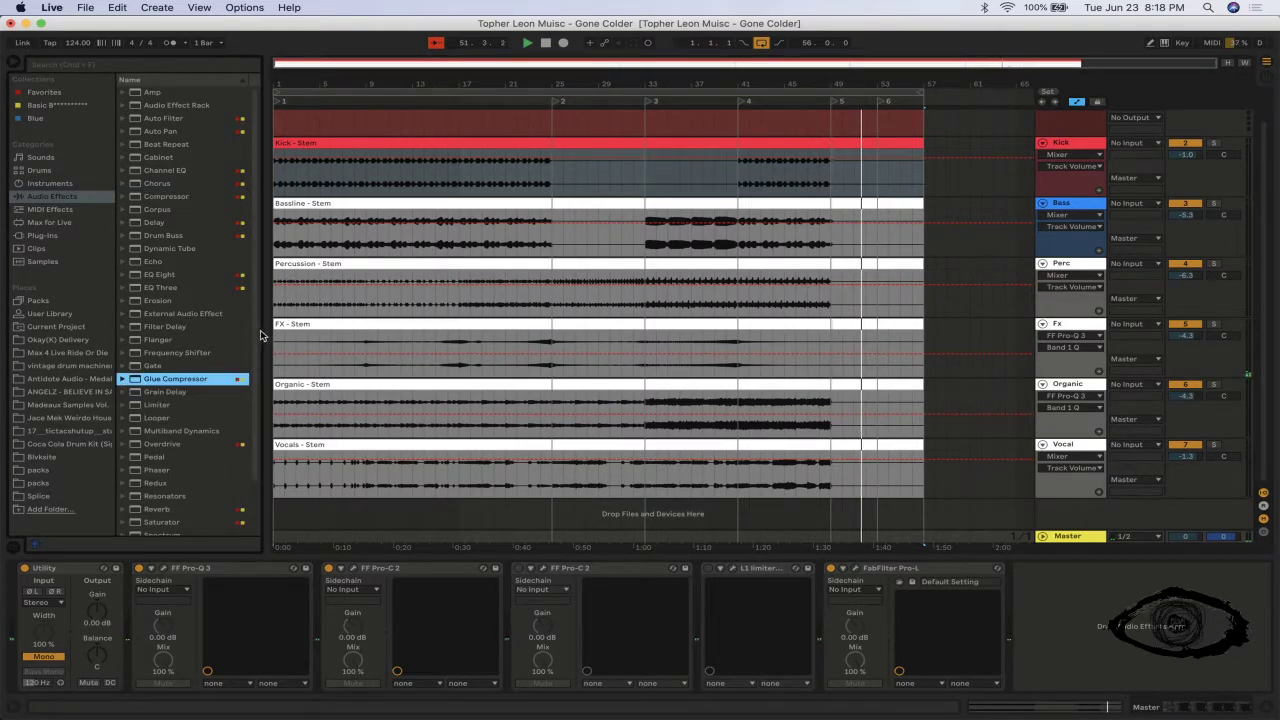
# - Play the song from the start of the loop and turn off Mono on the Master's Utility
pyautogui.click(396, 93)
pyautogui.click(397, 94)
pyautogui.press('space')
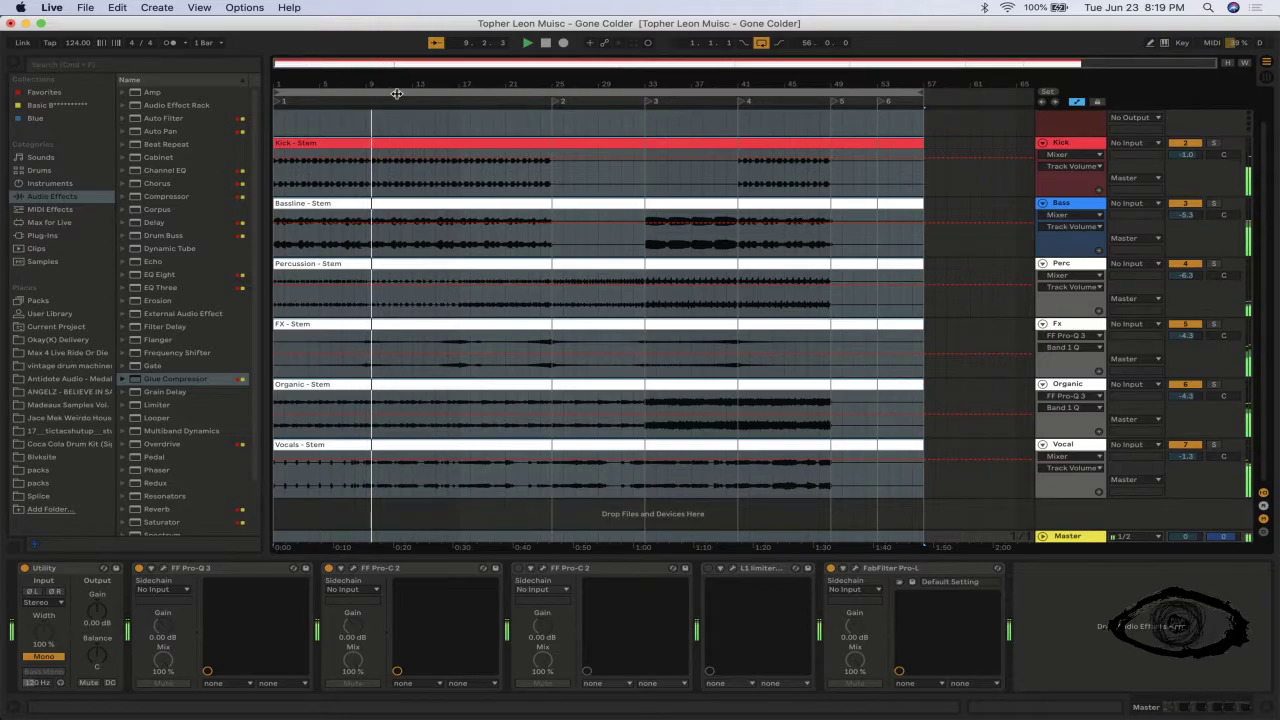
pyautogui.click(35, 659)
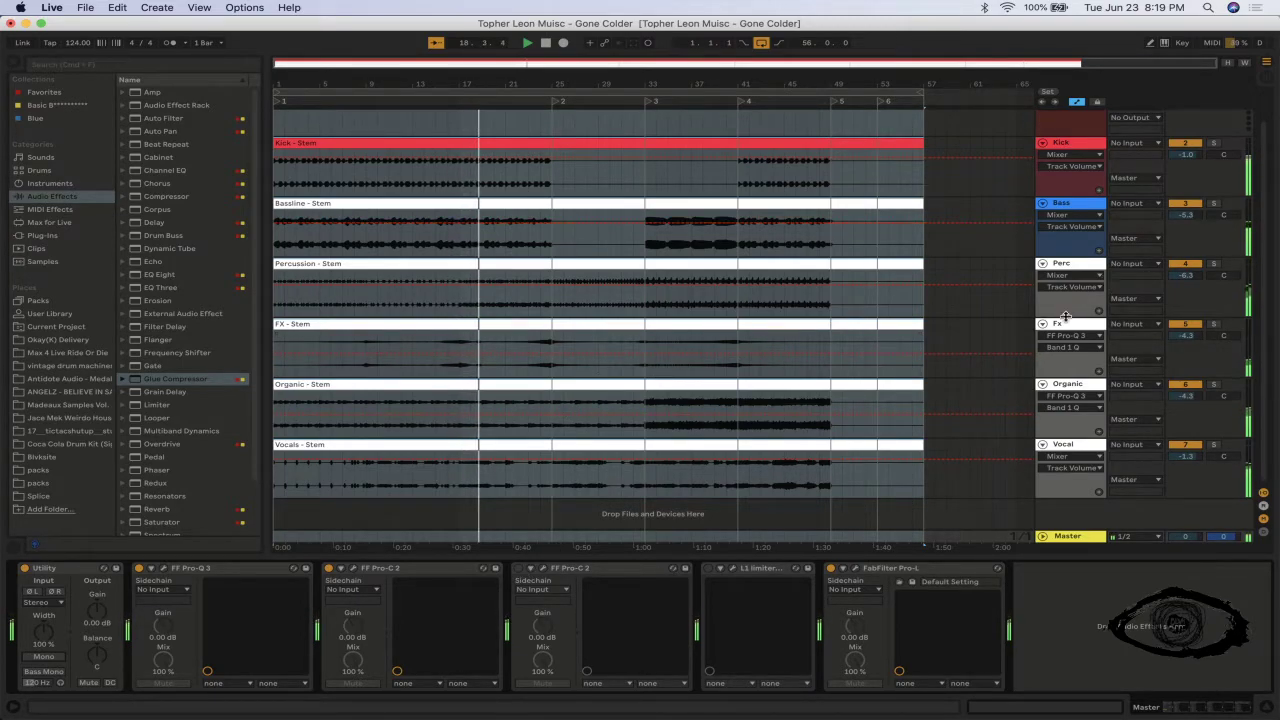
# - Overlay the Bass spectrum in the Organic track's Pro-Q 3 and add a -1.23 dB bell at 2744 Hz with Q about 0.76
pyautogui.click(1075, 383)
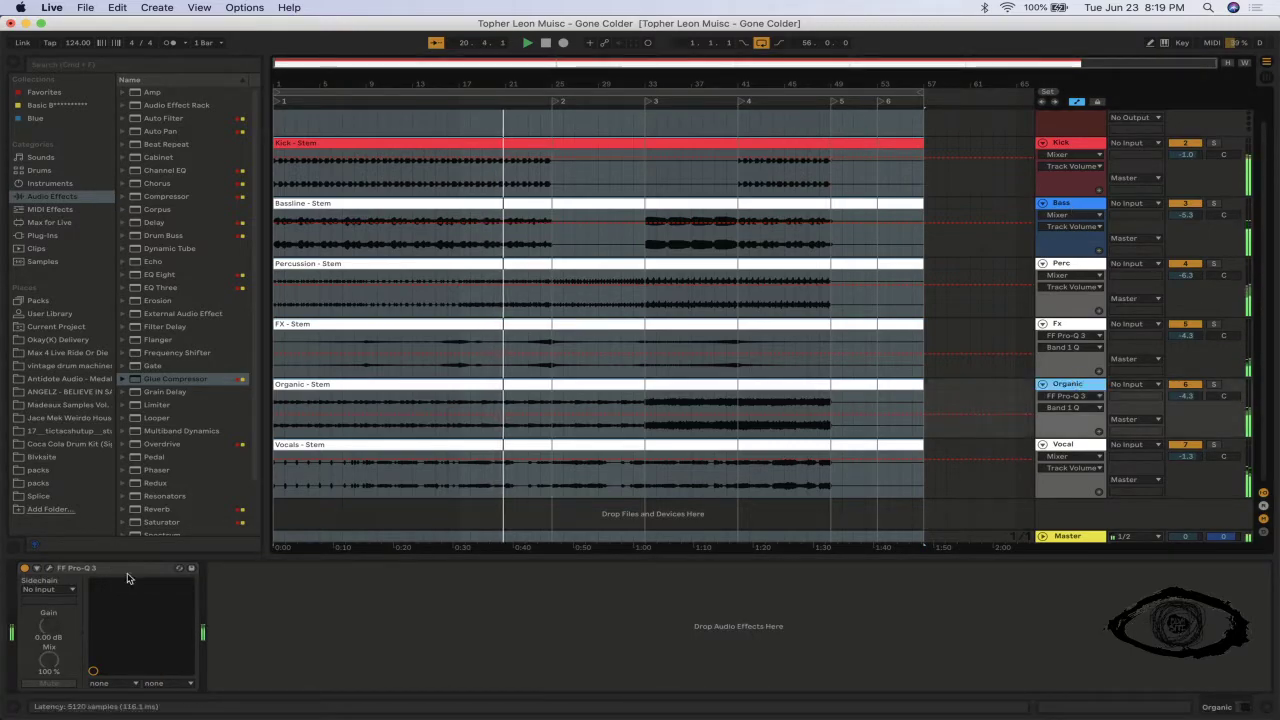
pyautogui.click(47, 570)
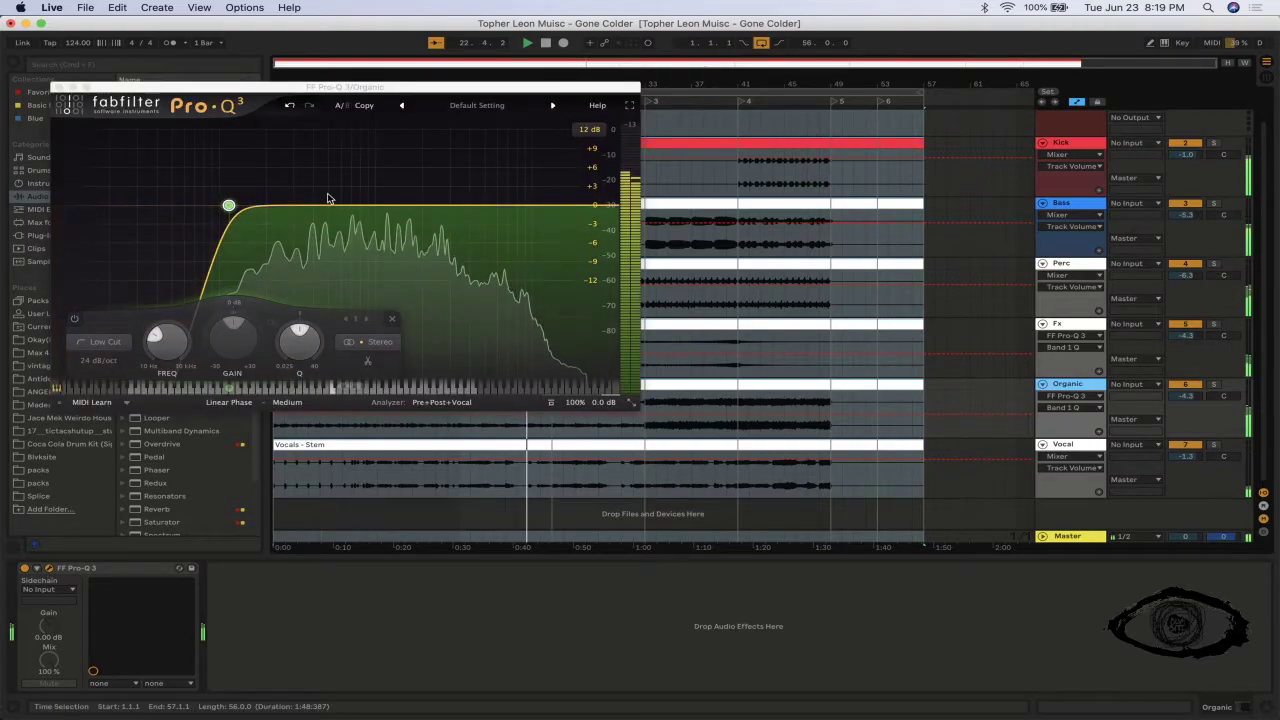
pyautogui.click(449, 401)
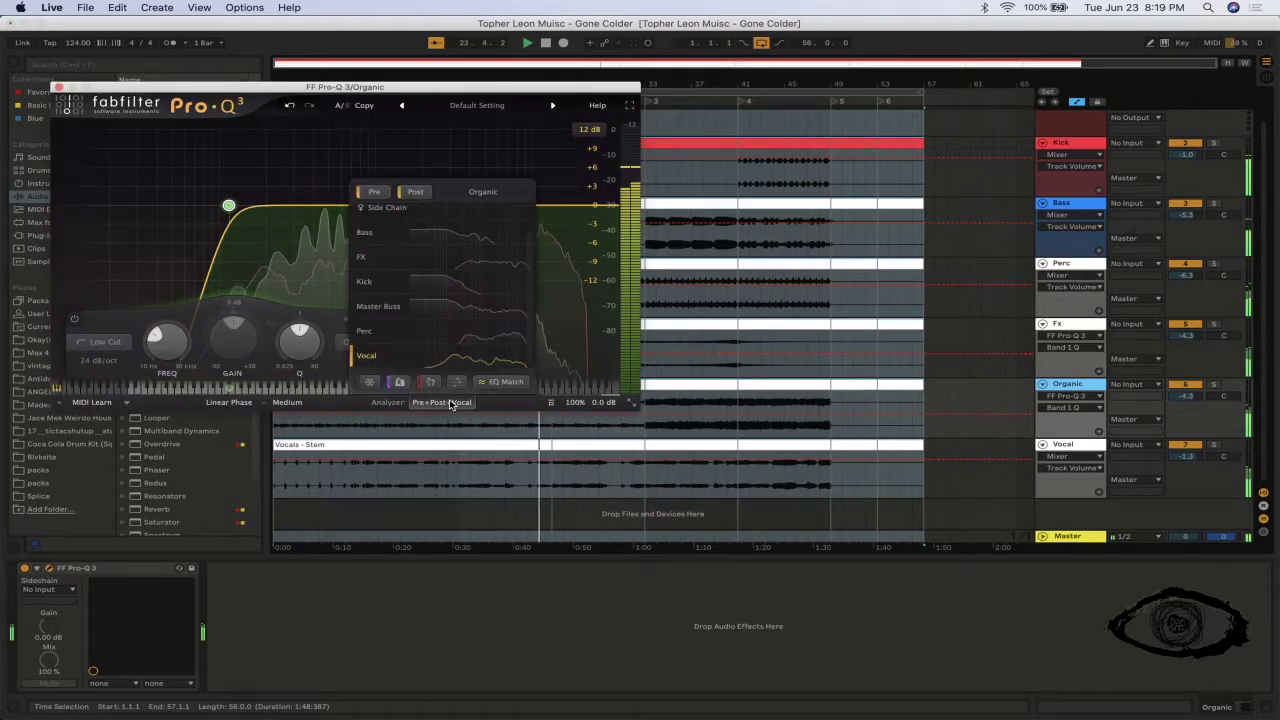
pyautogui.click(441, 236)
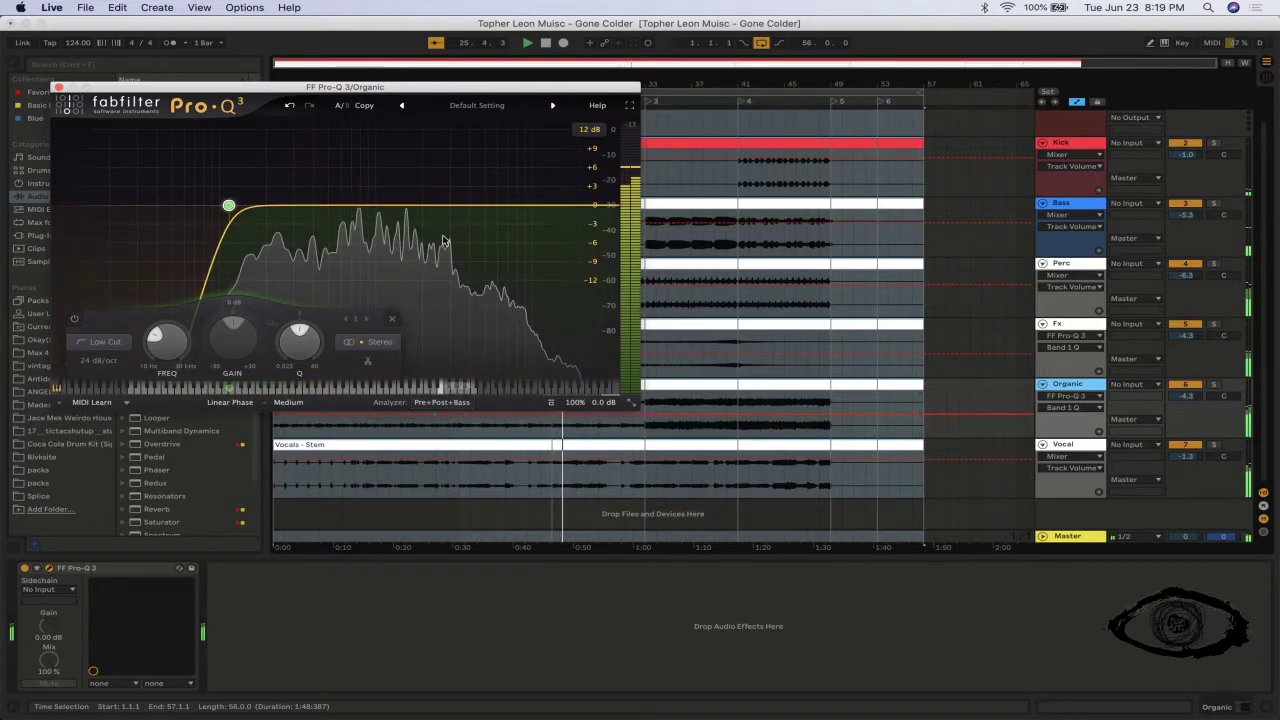
pyautogui.click(444, 213)
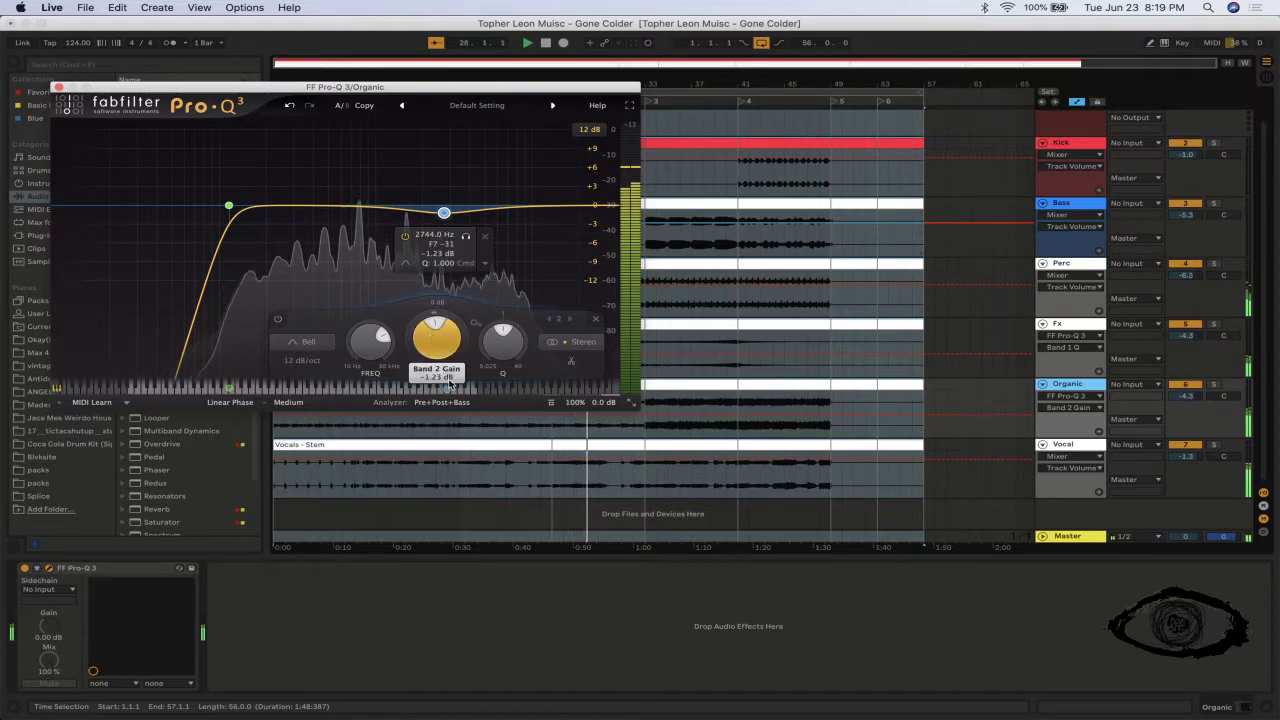
pyautogui.scroll(-3, 508, 360)
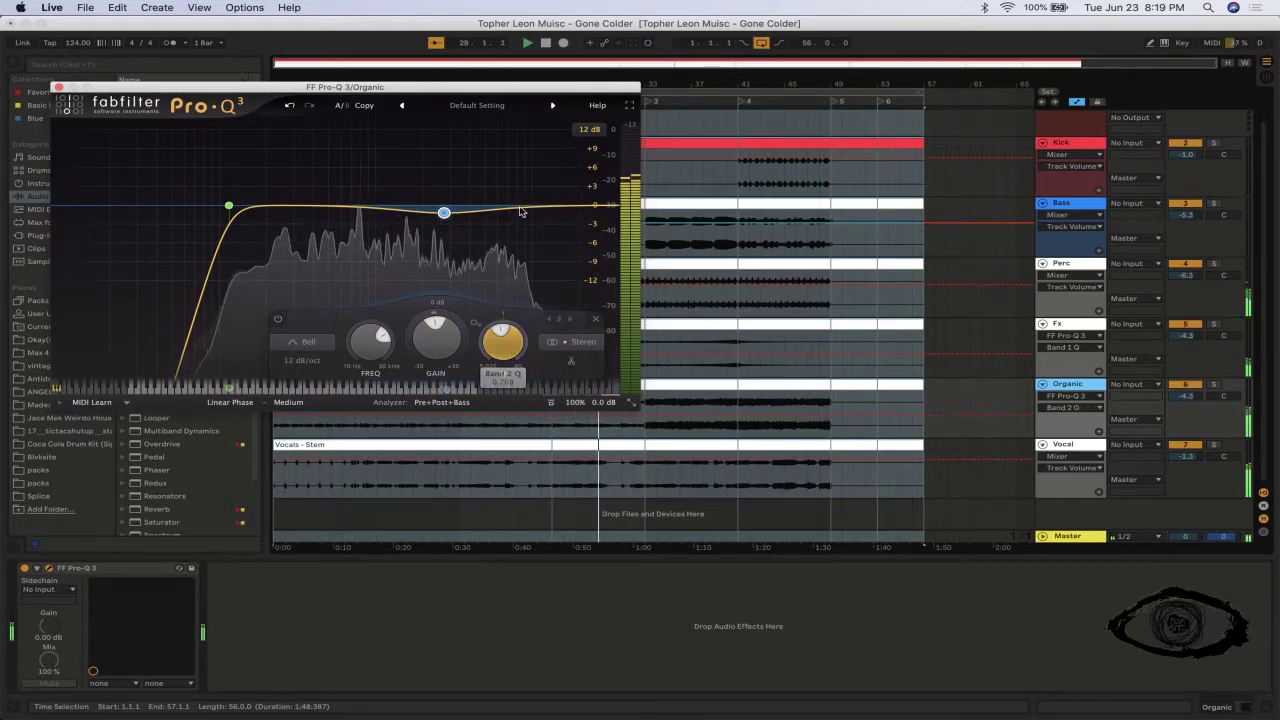
# - In the Organic Pro-Q 3, use a 3 dB display range, move the bell to about 504 Hz at -0.75 dB and give it dynamic reduction
pyautogui.click(589, 129)
pyautogui.click(589, 137)
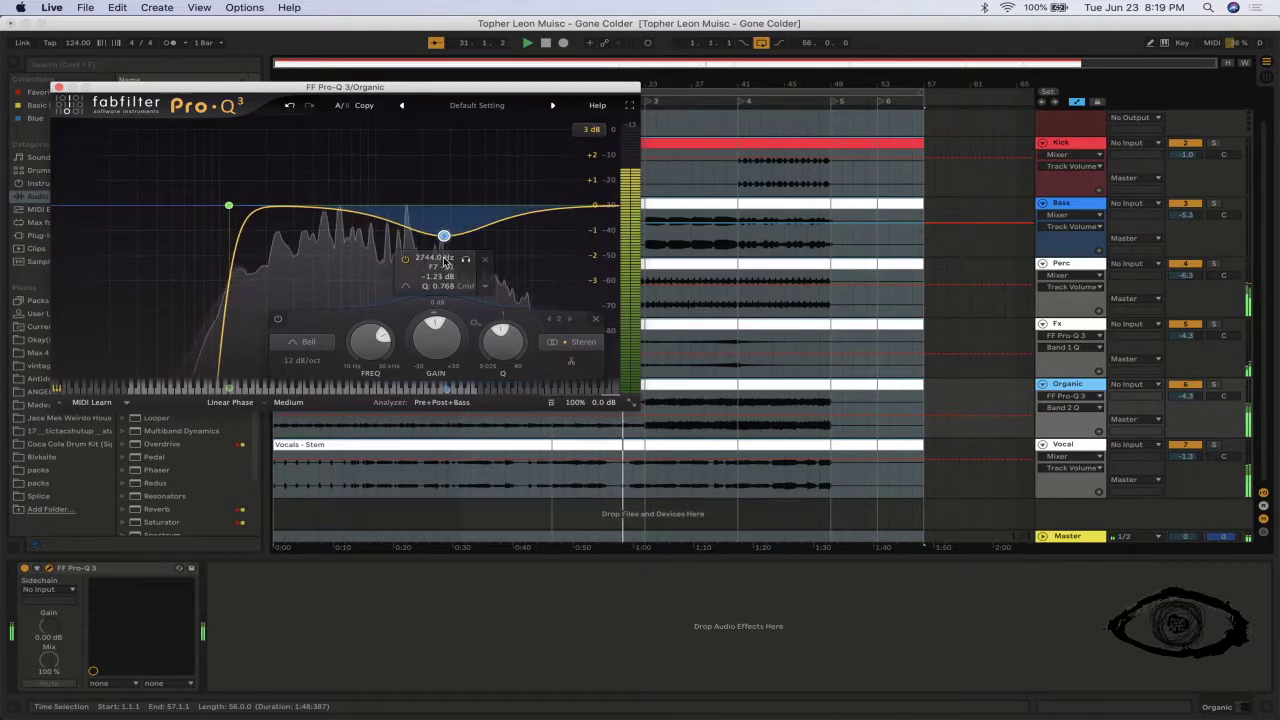
pyautogui.moveTo(444, 238); pyautogui.dragTo(328, 230)
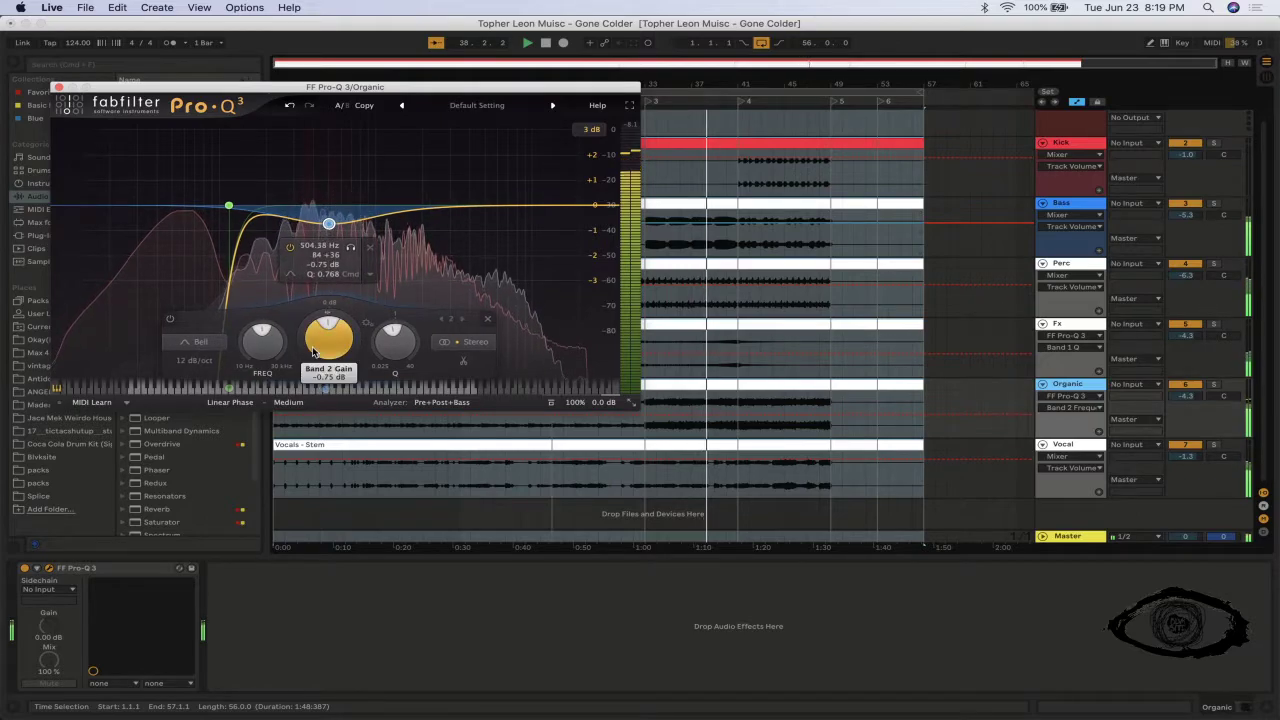
pyautogui.moveTo(307, 359); pyautogui.dragTo(314, 381)
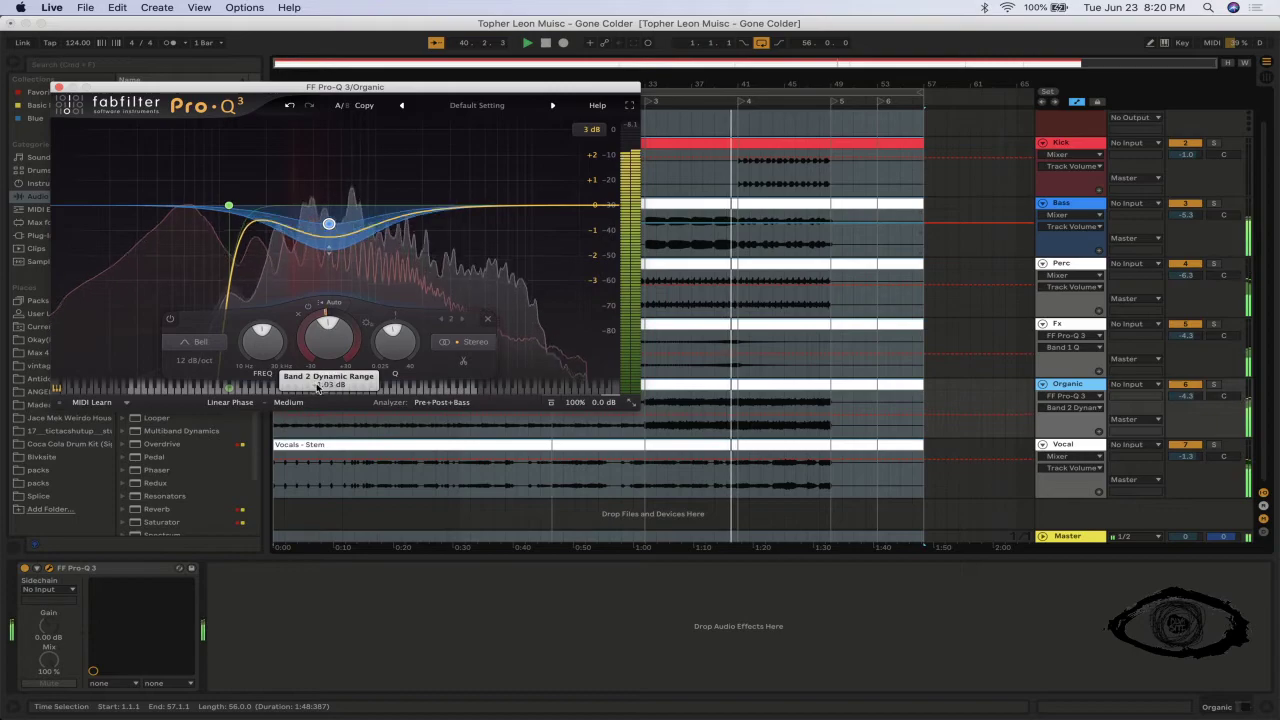
# - Add a gentle high-frequency bell boost and a slight low shelf cut in the Organic track's Pro-Q 3
pyautogui.moveTo(477, 208); pyautogui.dragTo(497, 188)
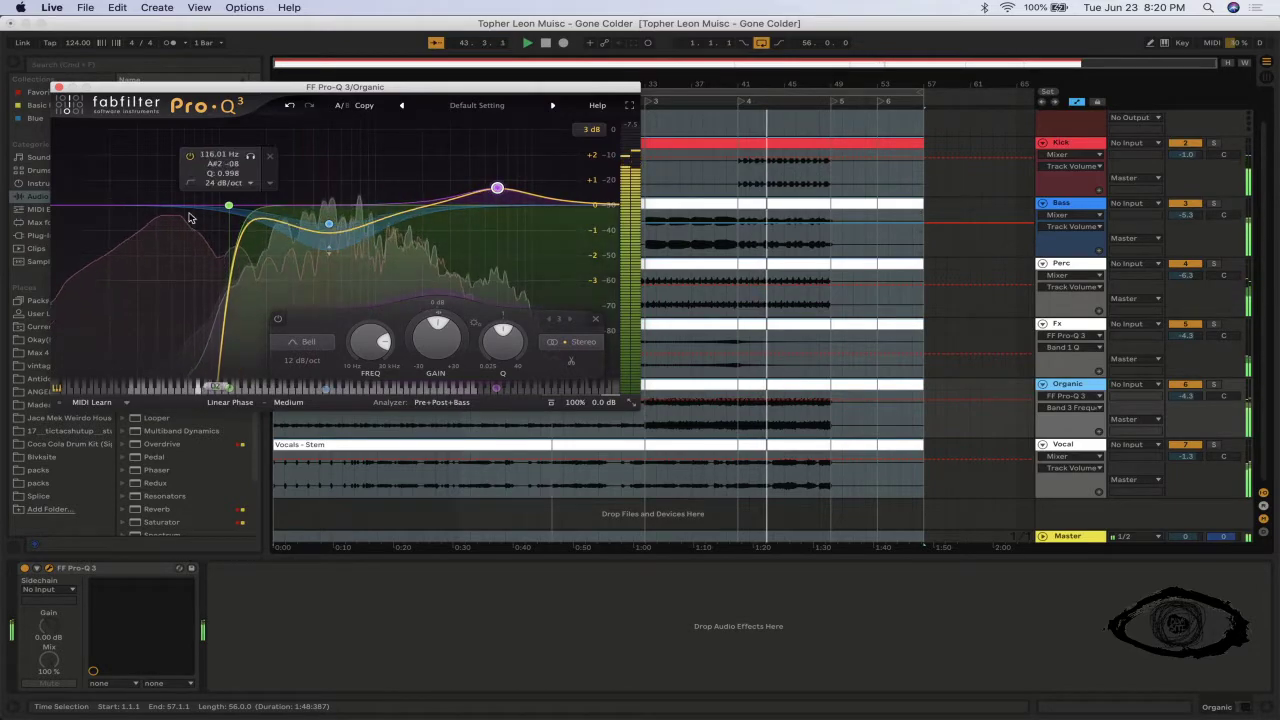
pyautogui.moveTo(113, 206); pyautogui.dragTo(384, 214)
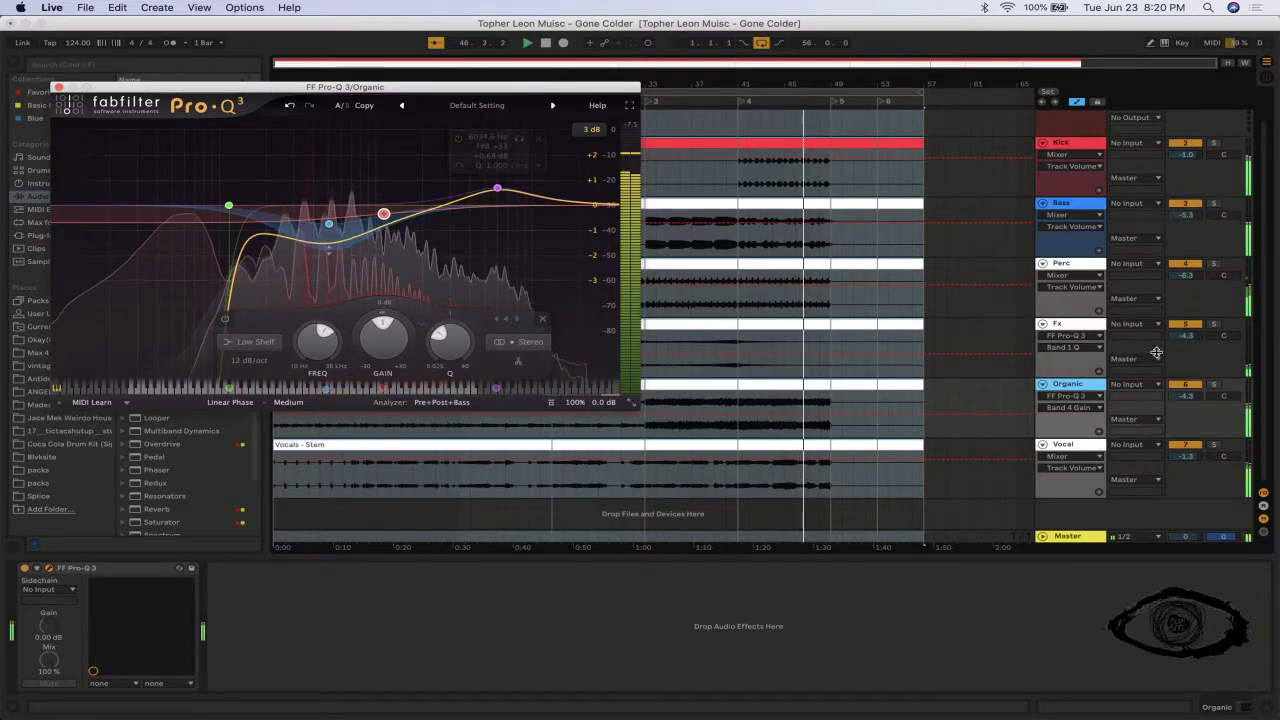
# - Raise the Organic track volume to -3.3 dB, replay the song from the start and close its Pro-Q 3 window
pyautogui.click(1198, 400)
pyautogui.press('Up')
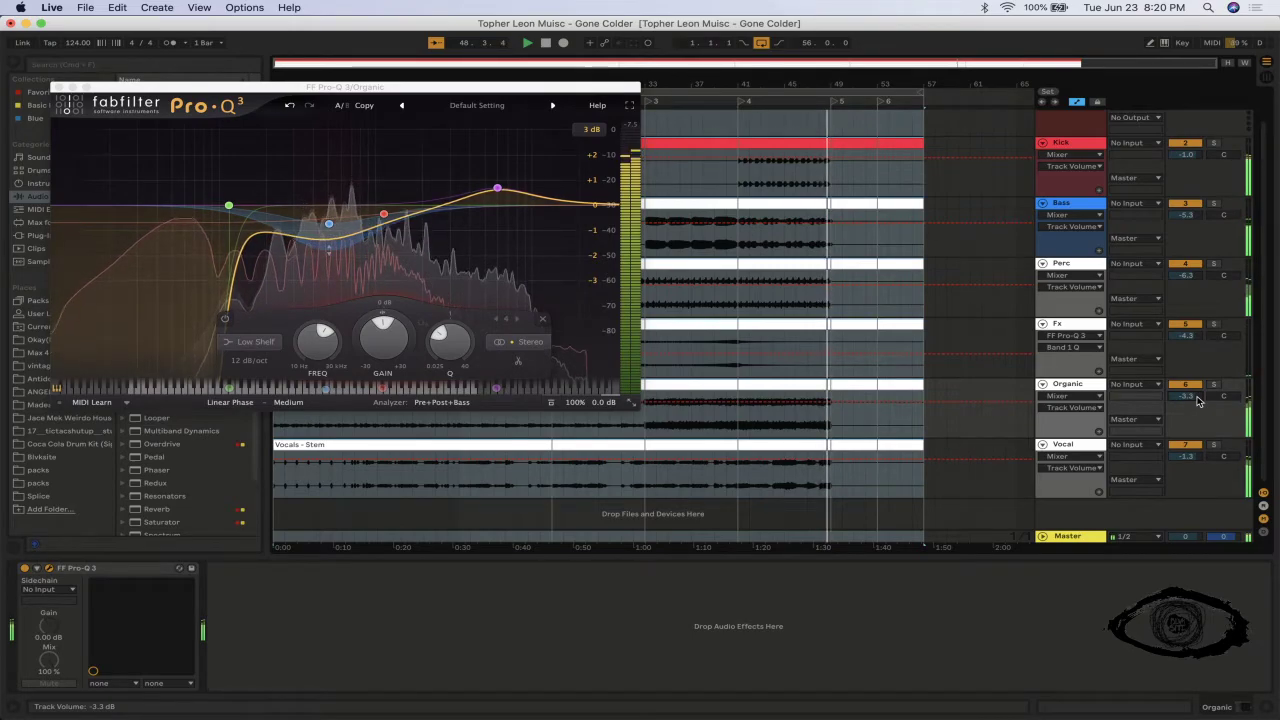
pyautogui.press('space')
pyautogui.press('space')
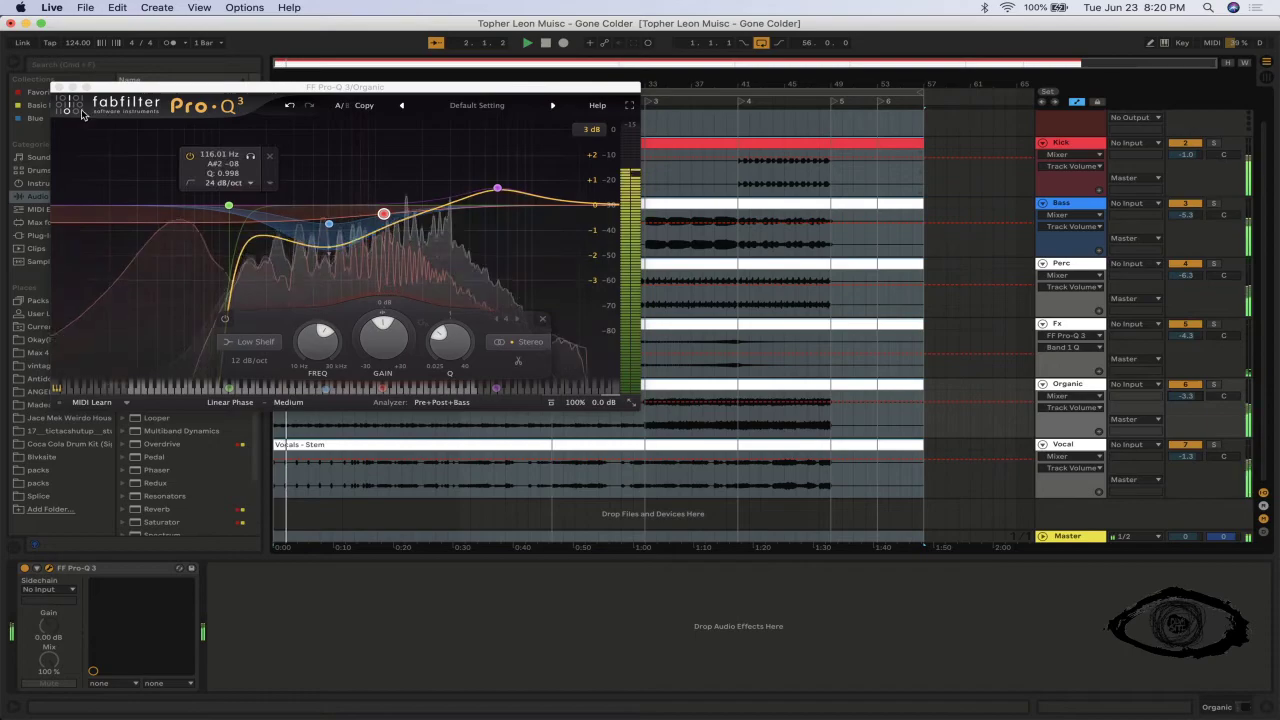
pyautogui.click(58, 88)
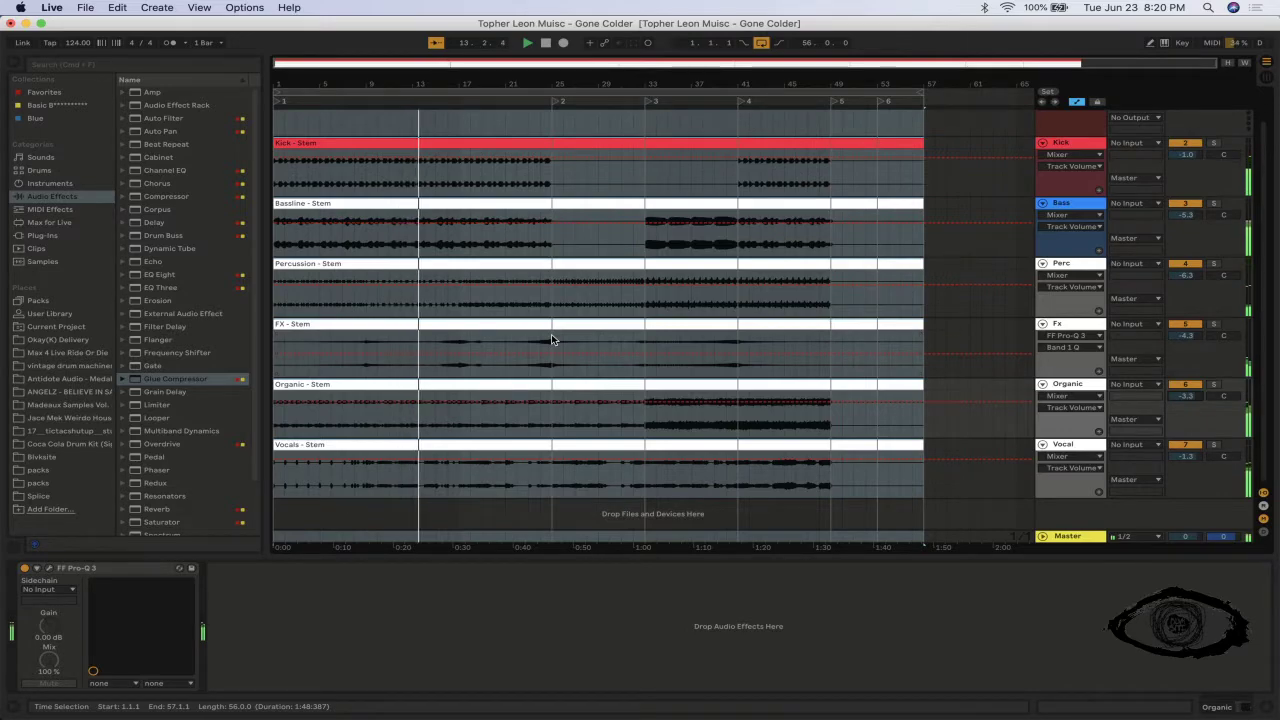
# - Set the song tempo to 80 BPM and restart playback from bar 1
pyautogui.moveTo(84, 45); pyautogui.dragTo(84, 49)
pyautogui.press('space')
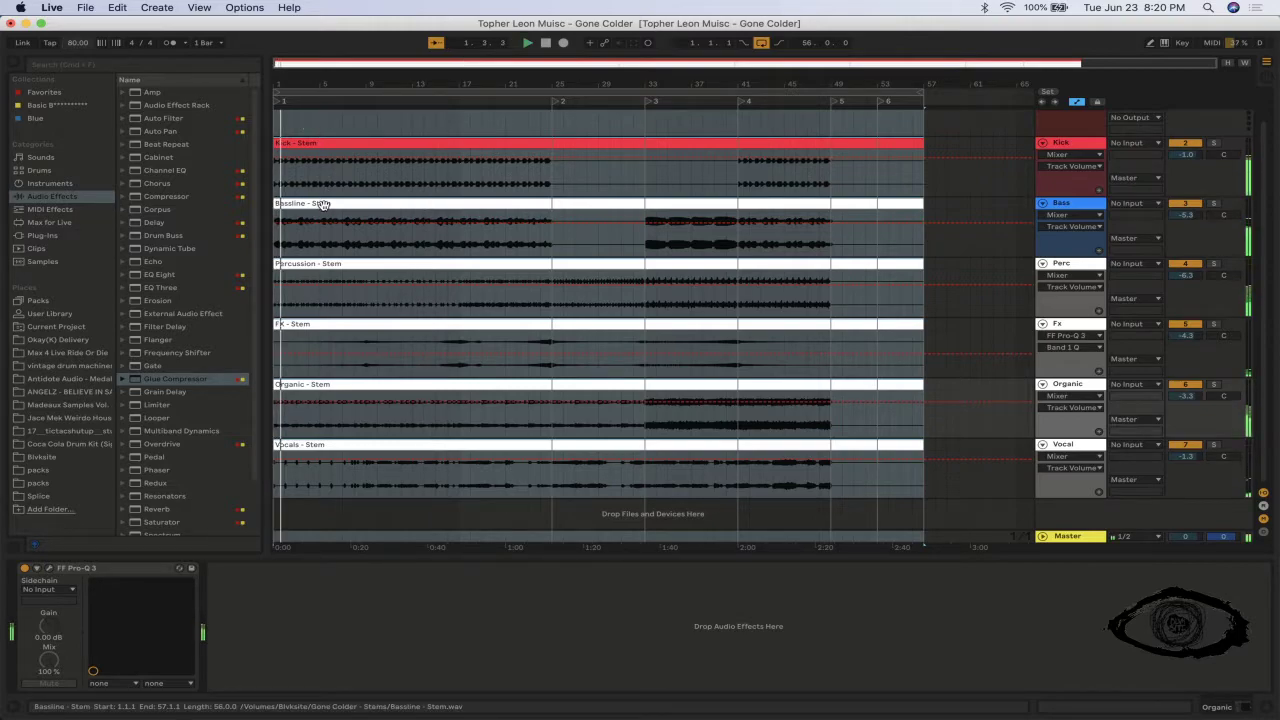
pyautogui.moveTo(292, 78)
pyautogui.mouseDown()
pyautogui.moveTo(292, 150)
pyautogui.moveTo(307, 78)
pyautogui.mouseUp()
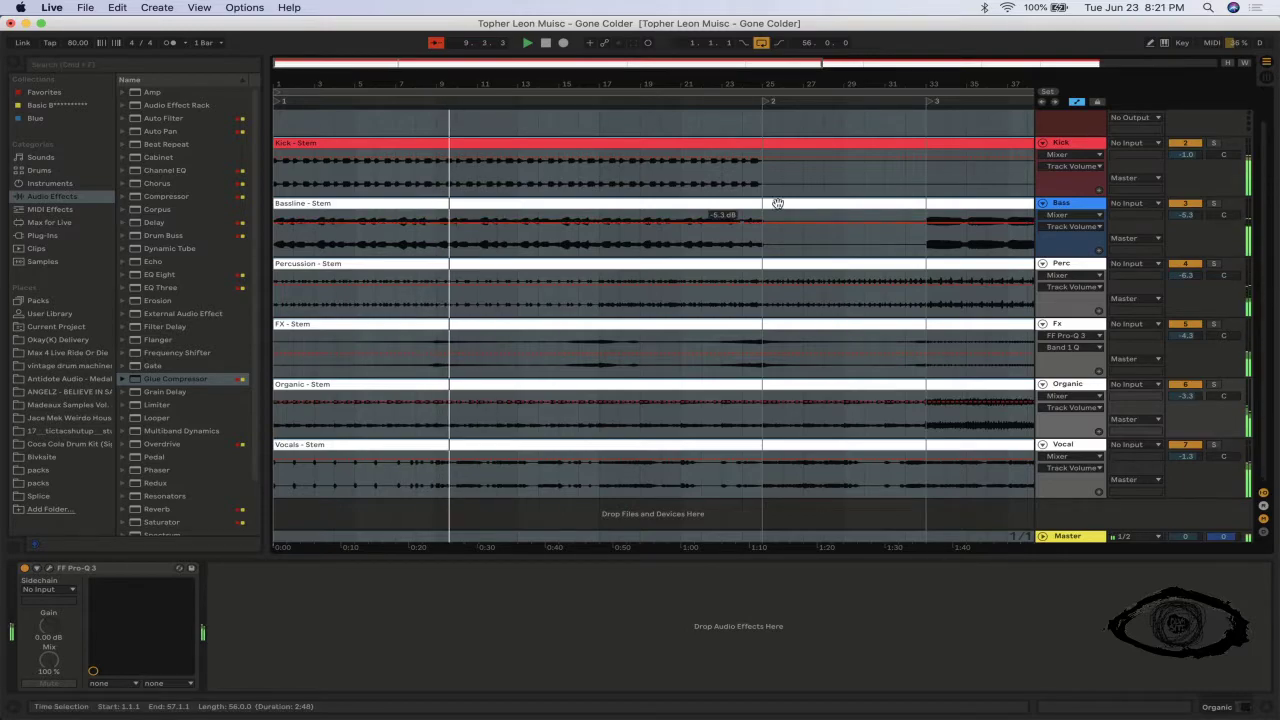
pyautogui.moveTo(731, 87); pyautogui.dragTo(541, 82)
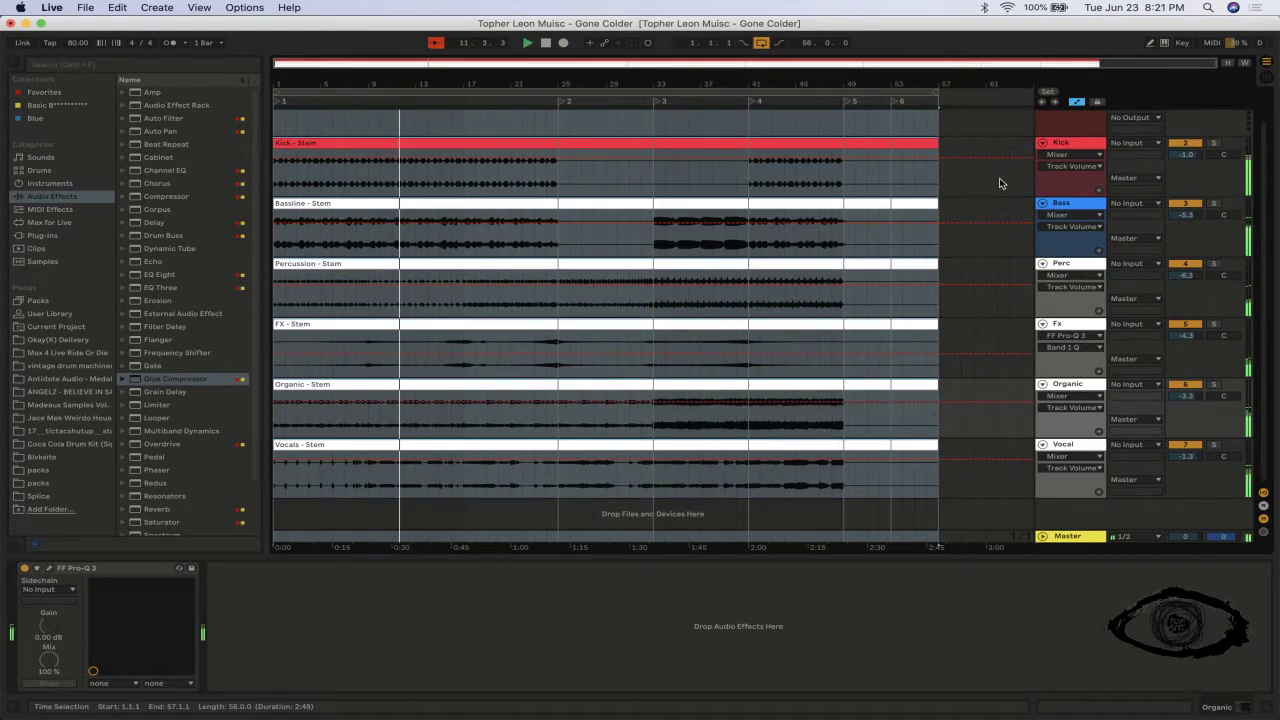
# - Set the Kick Compressor's attack to 0.61 ms and threshold to -12.7 dB, and replay the song from the start
pyautogui.click(1060, 144)
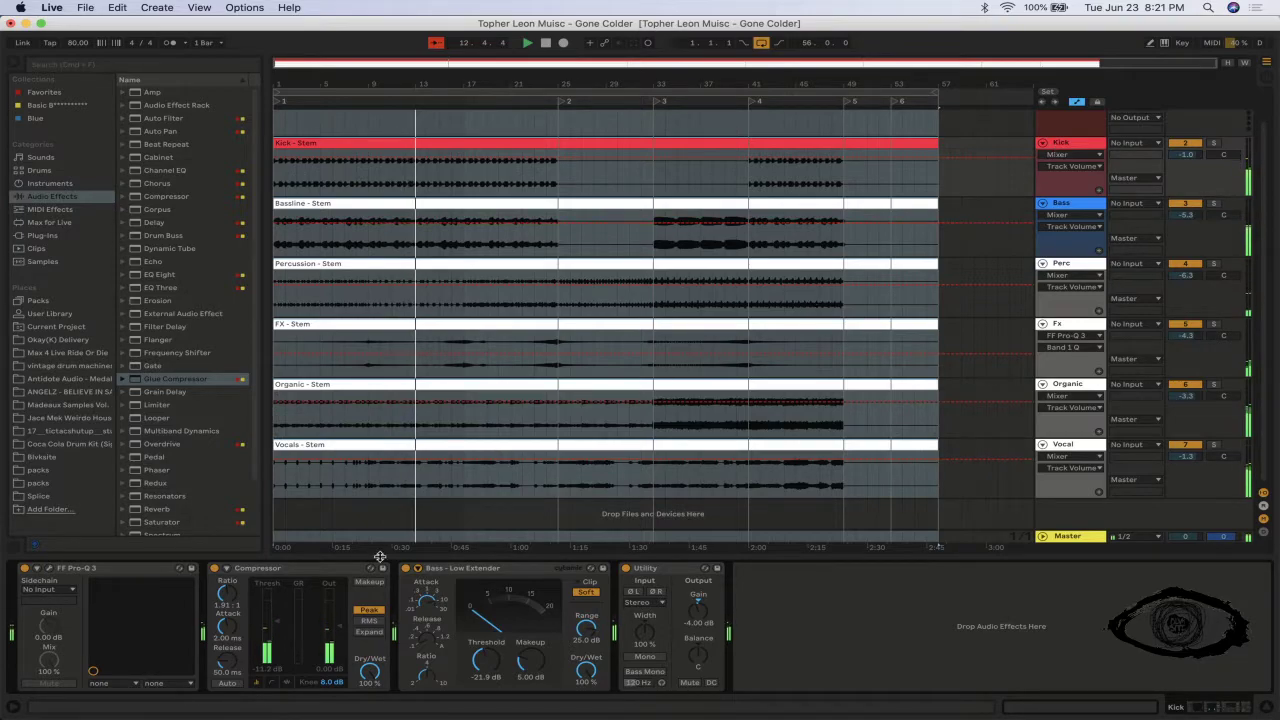
pyautogui.moveTo(228, 628); pyautogui.dragTo(228, 641)
pyautogui.click(277, 626)
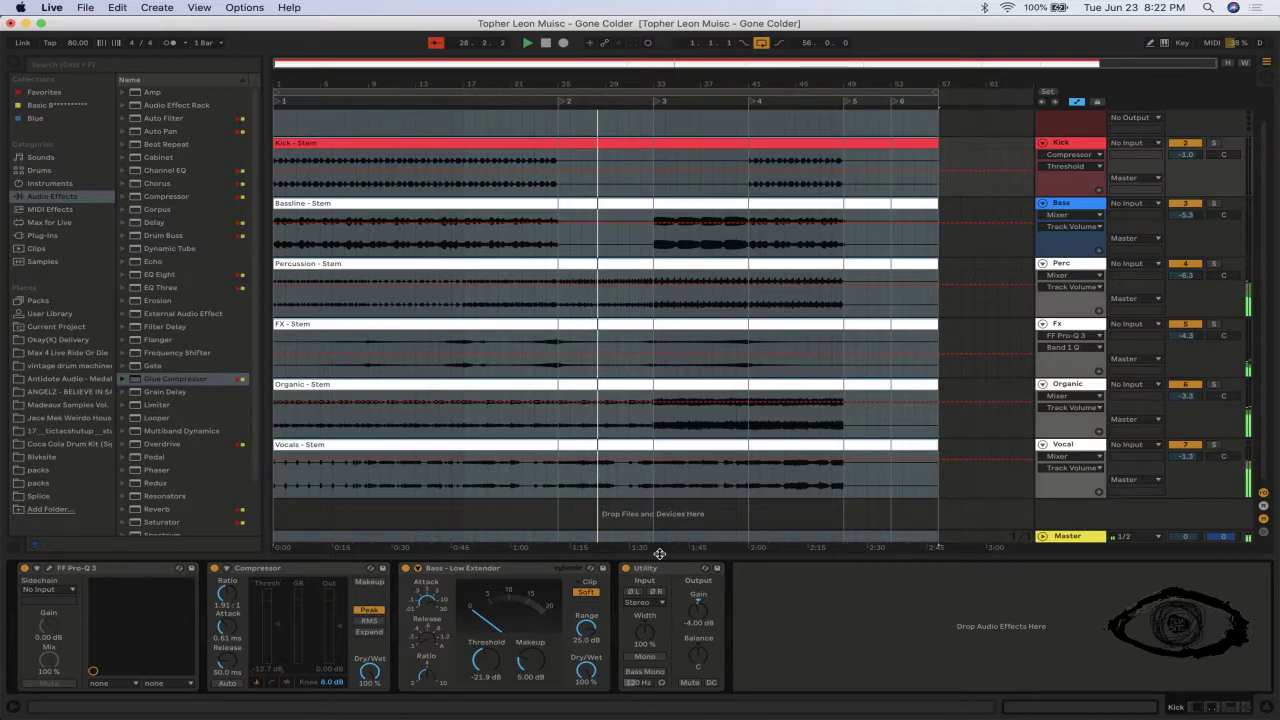
pyautogui.moveTo(659, 554); pyautogui.dragTo(659, 558)
pyautogui.doubleClick(1085, 175)
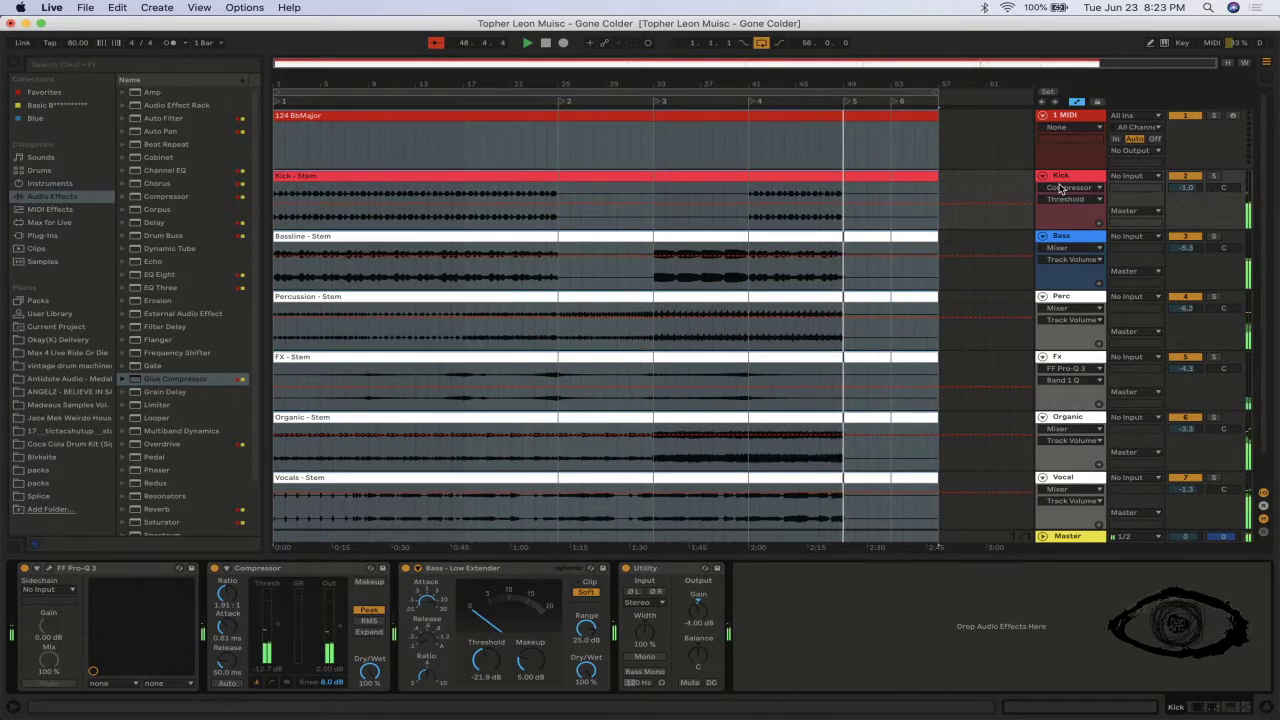
pyautogui.press('space')
pyautogui.press('space')
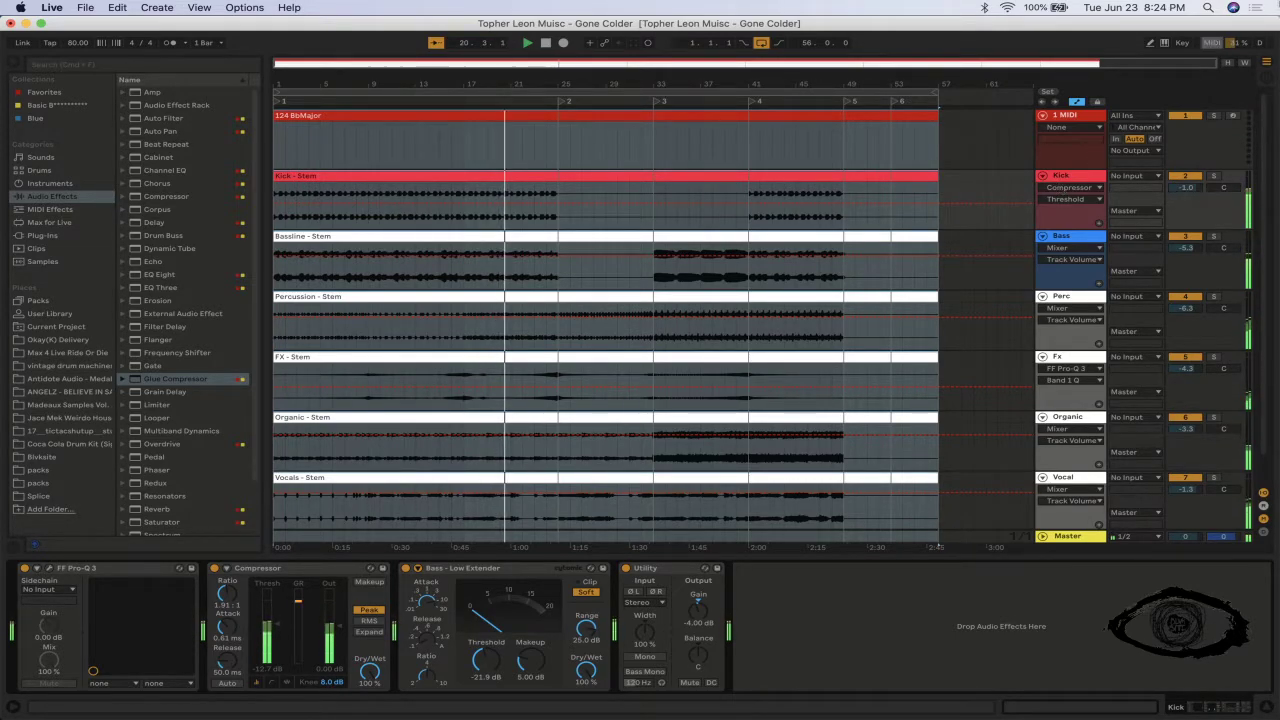
# - In the Bass Pro-Q 3, lower the high cut, add a small high bell boost and a slight dynamic cut with about -0.39 dB range
pyautogui.click(1066, 237)
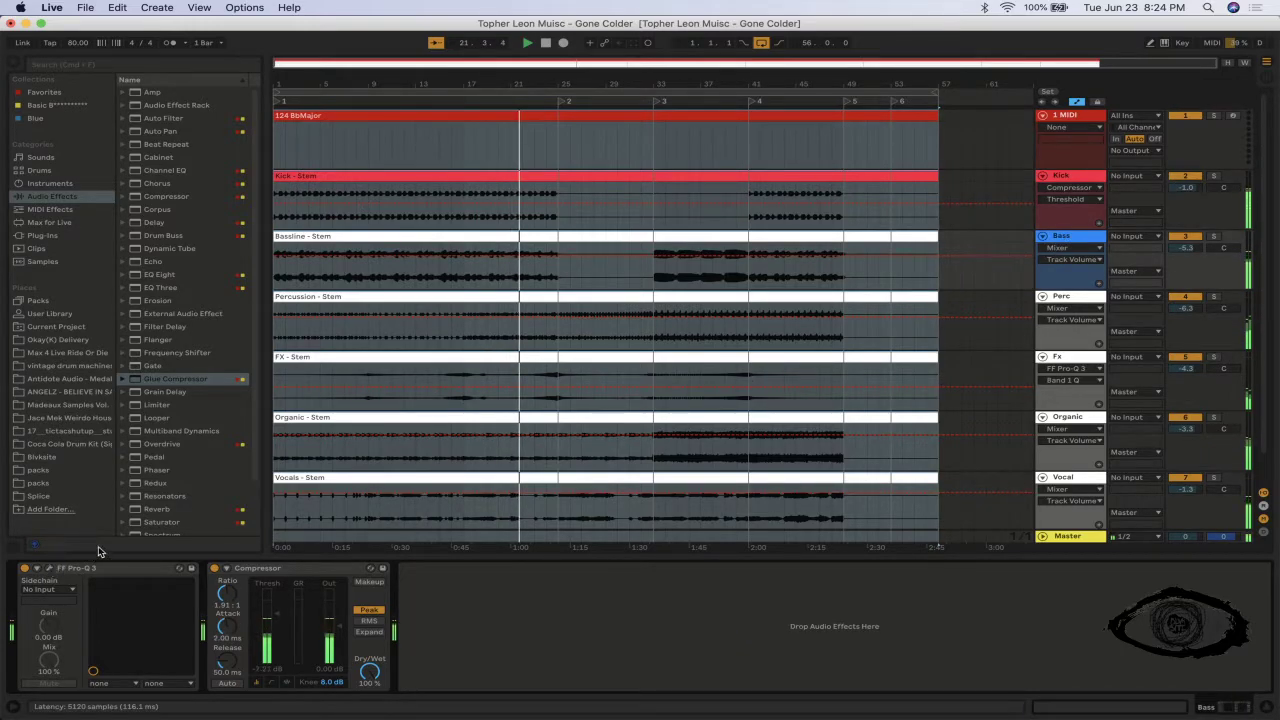
pyautogui.click(49, 568)
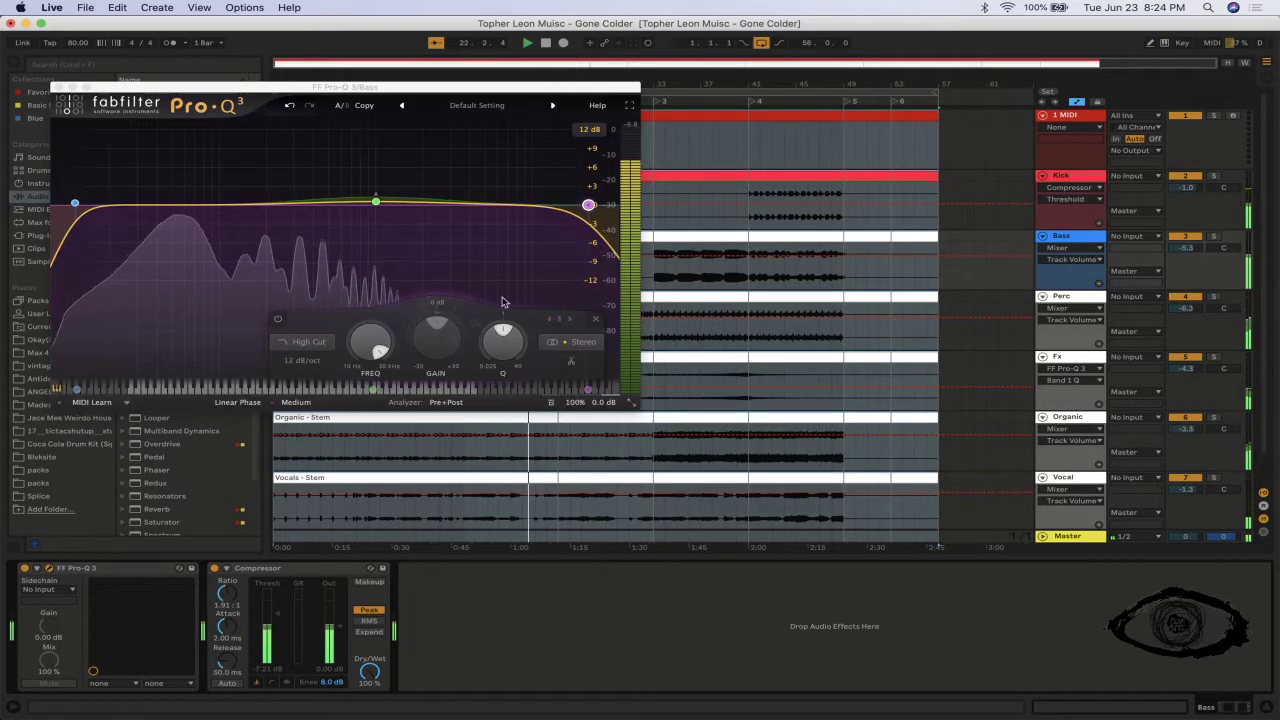
pyautogui.moveTo(586, 212); pyautogui.dragTo(515, 196)
pyautogui.click(516, 209)
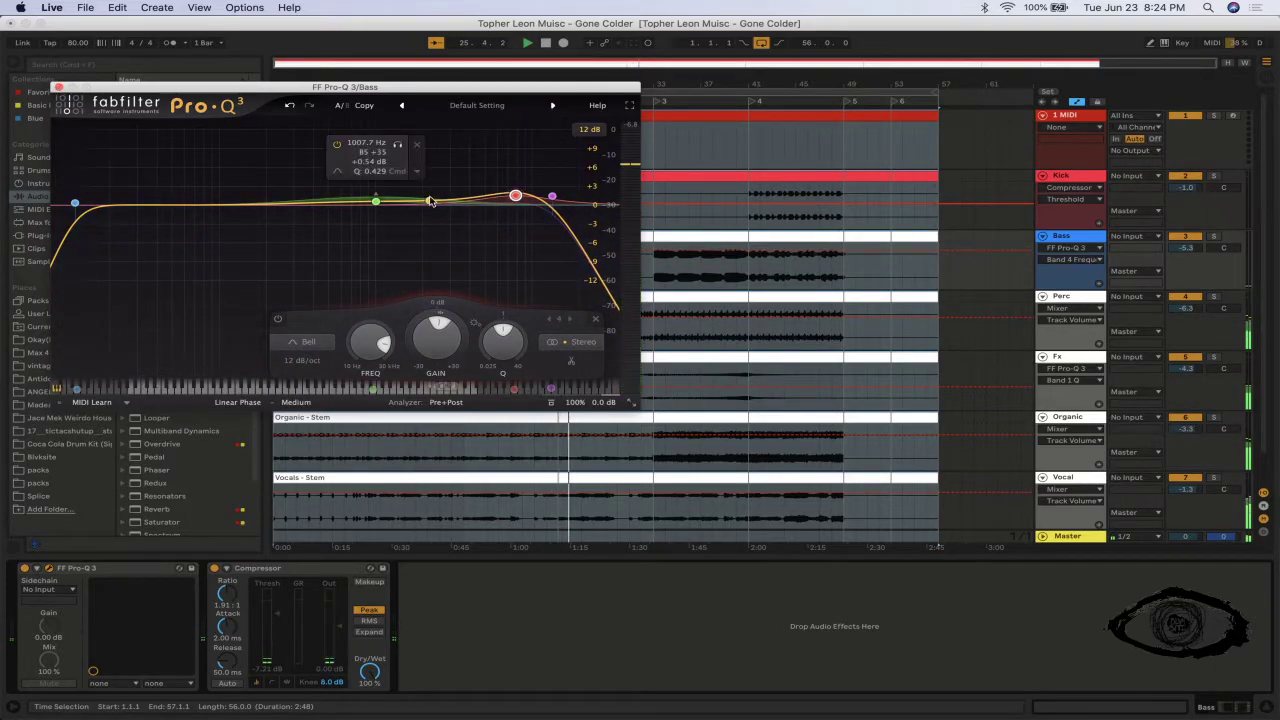
pyautogui.moveTo(447, 203); pyautogui.dragTo(449, 214)
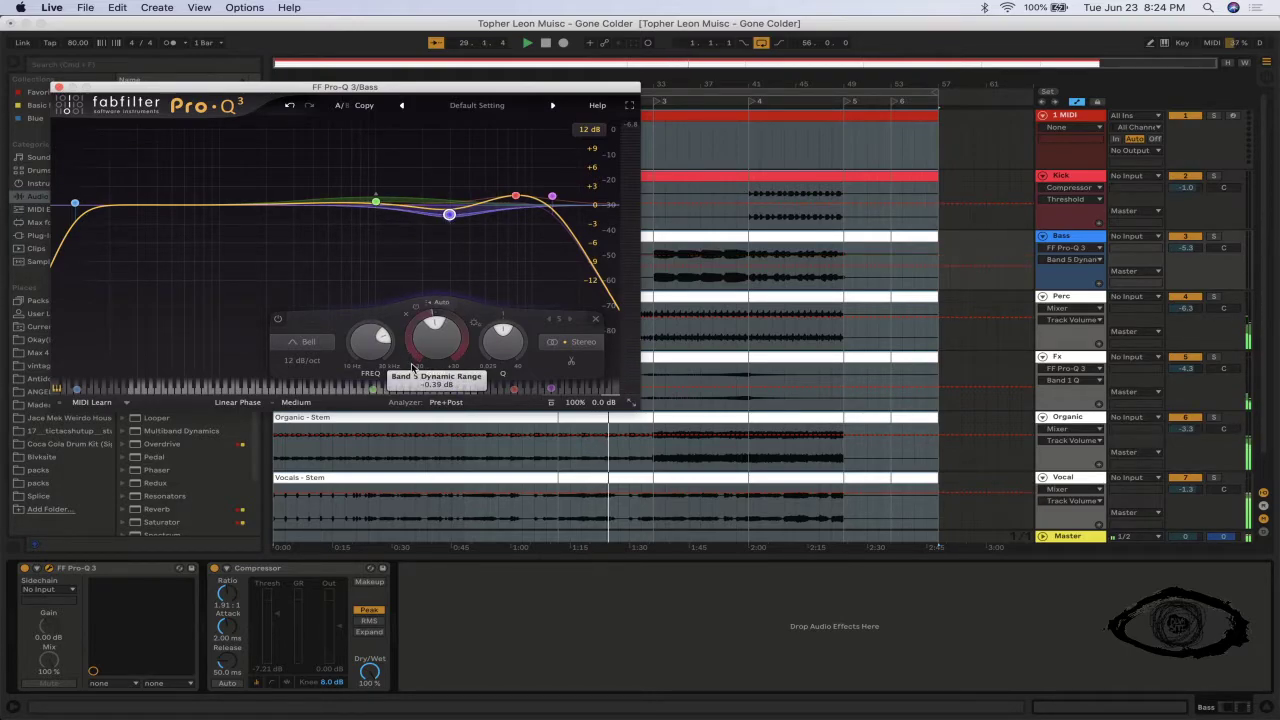
pyautogui.click(59, 88)
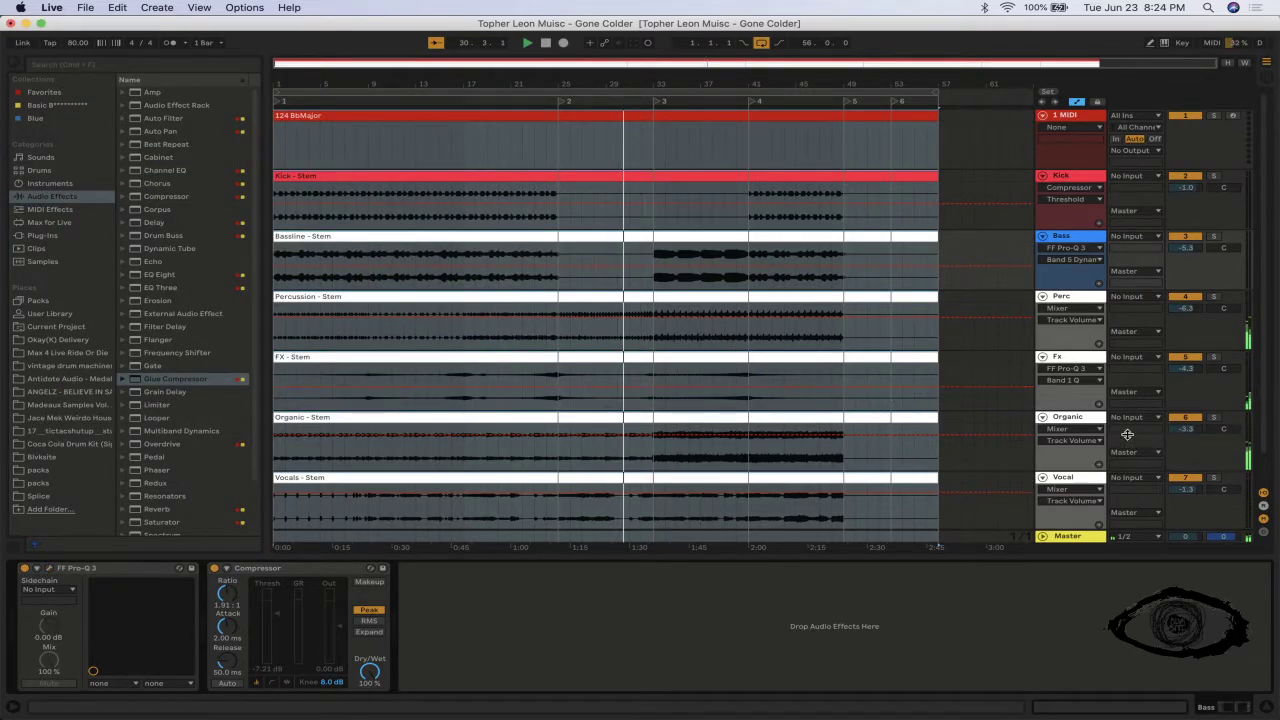
# - Insert two EQ Eight devices from the Favorites collection ahead of Pro-Q 3 on the Vocal track
pyautogui.click(1068, 296)
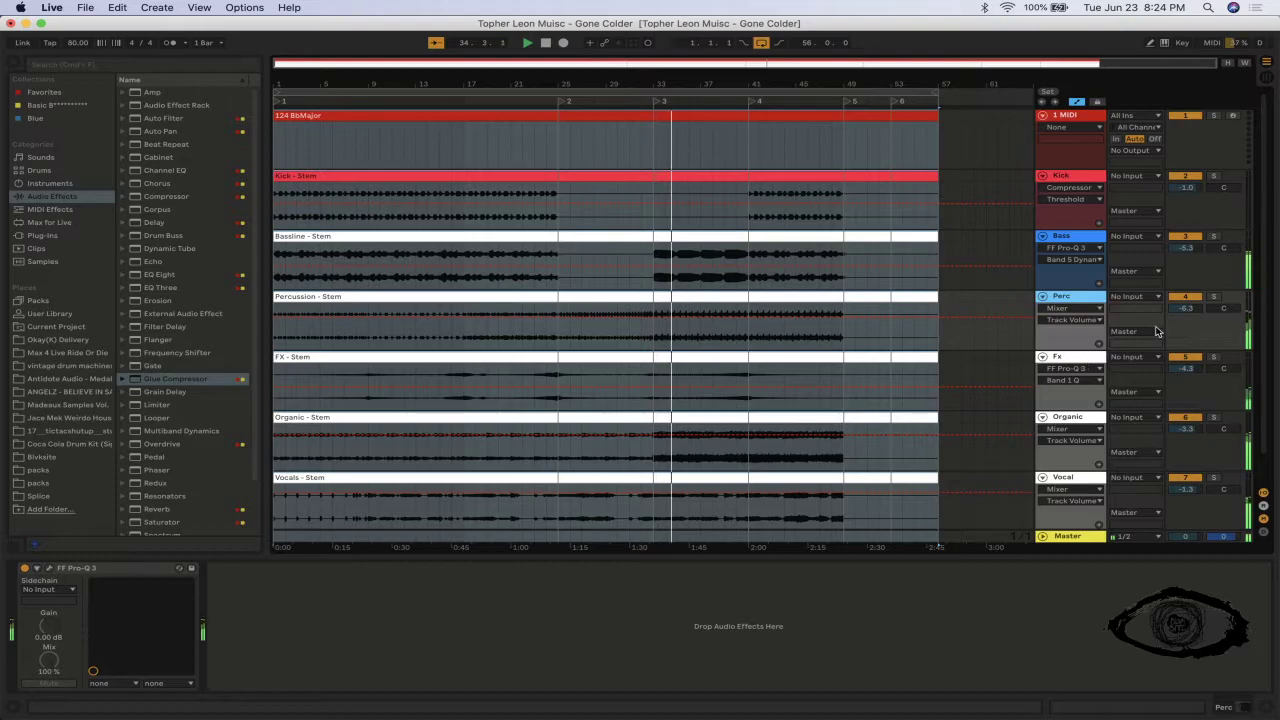
pyautogui.scroll(-1, 1079, 434)
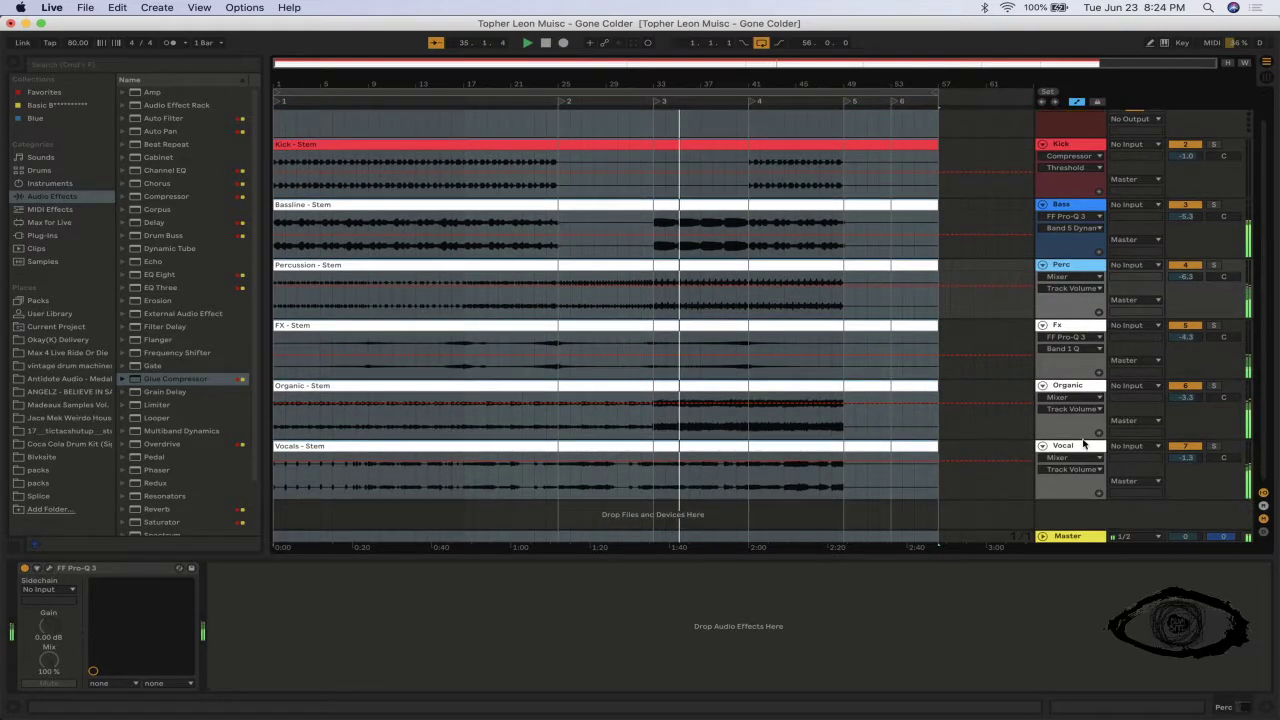
pyautogui.click(1083, 444)
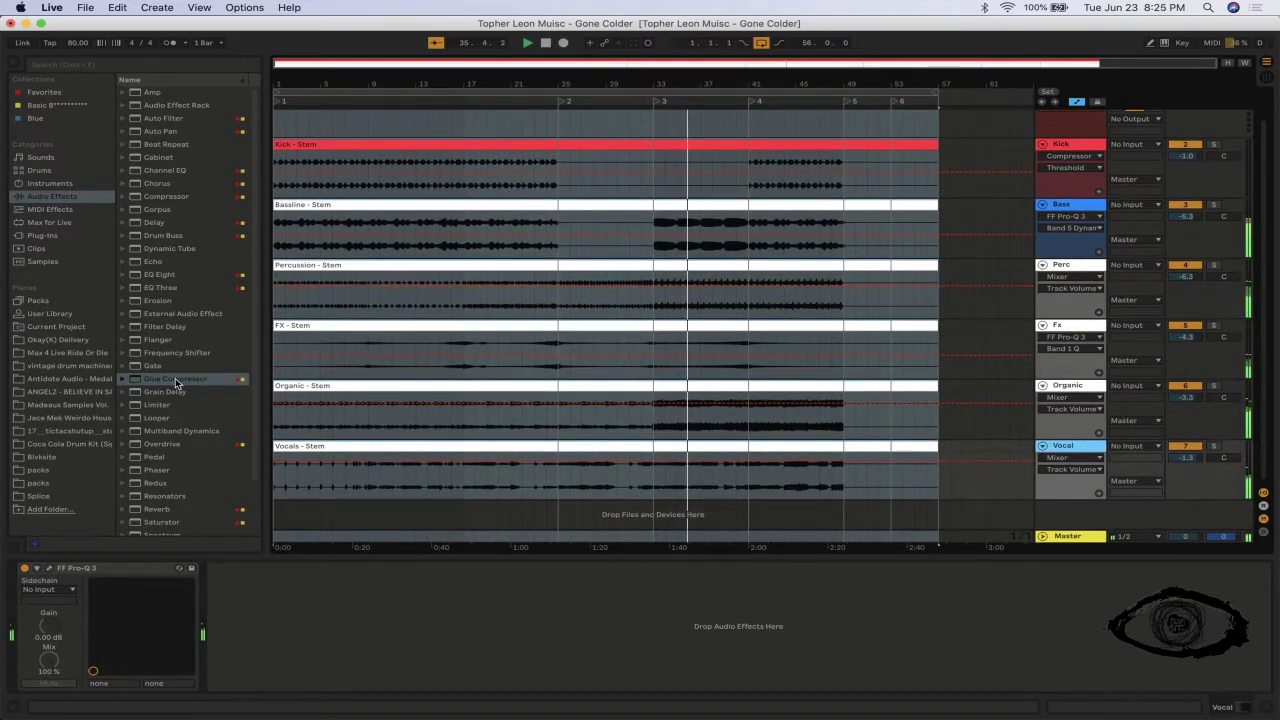
pyautogui.click(43, 93)
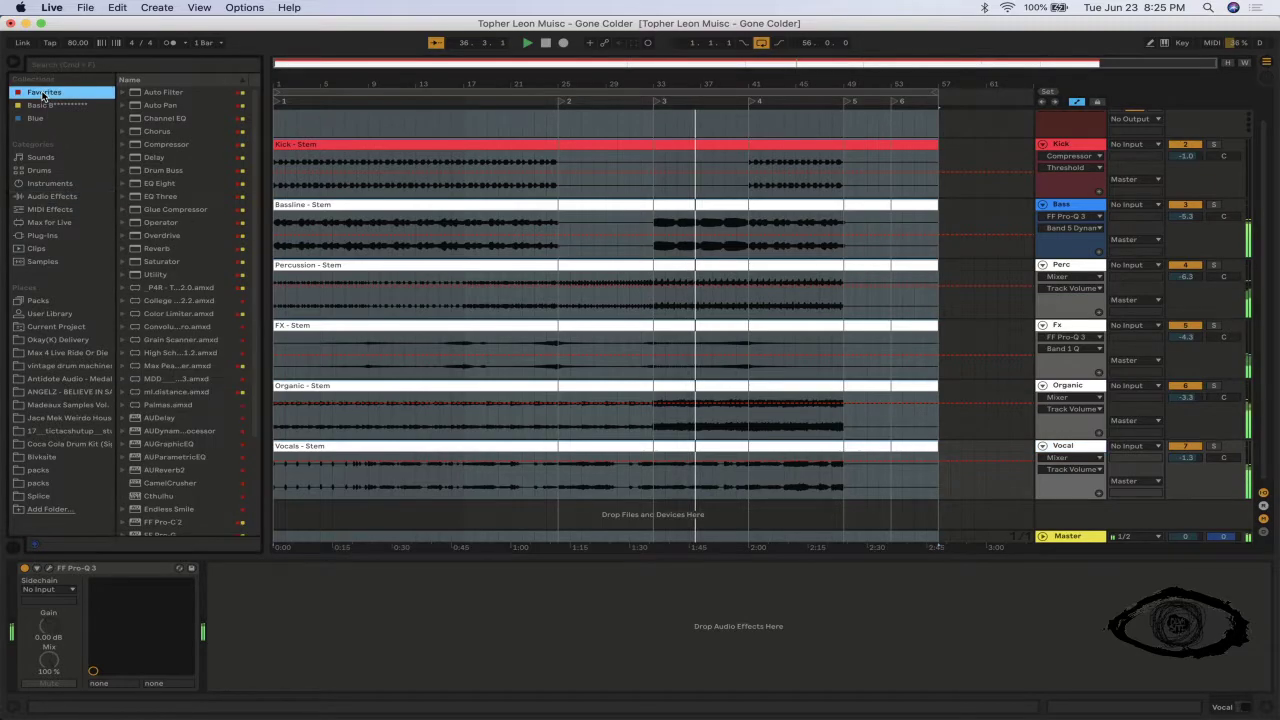
pyautogui.click(160, 183)
pyautogui.moveTo(36, 510); pyautogui.dragTo(13, 614)
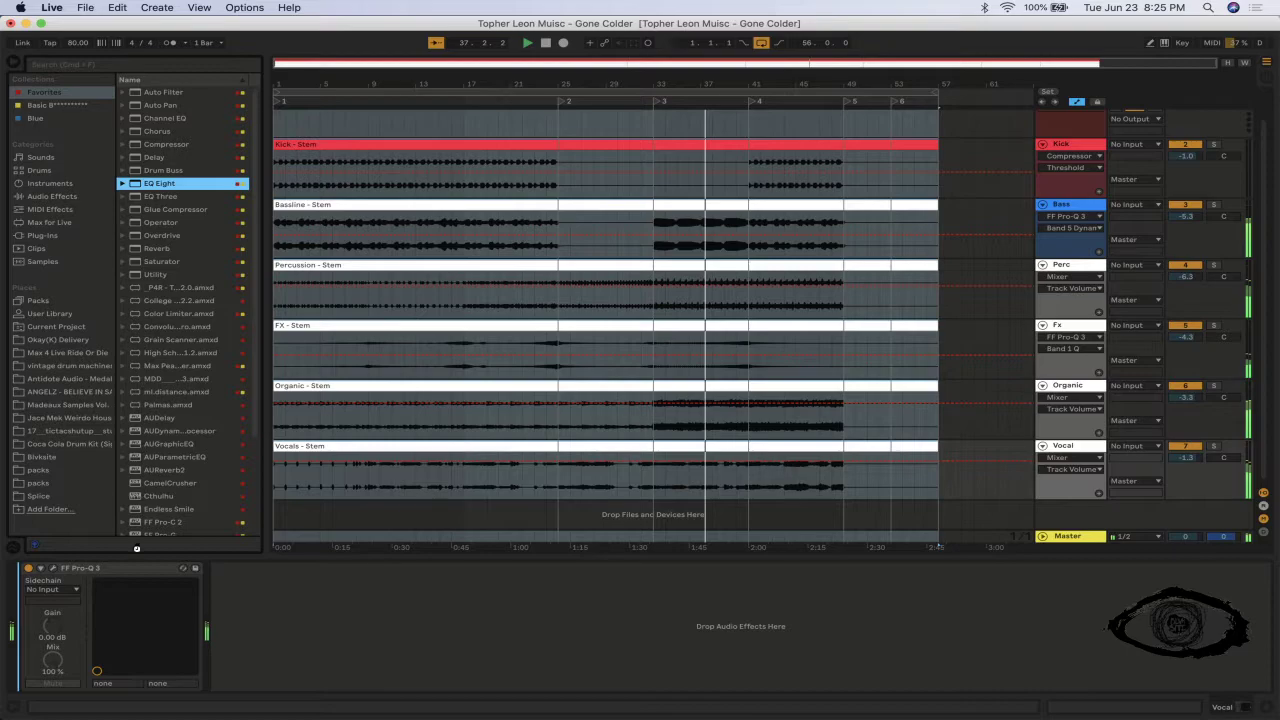
pyautogui.moveTo(101, 581); pyautogui.dragTo(103, 581)
pyautogui.press('super+d')
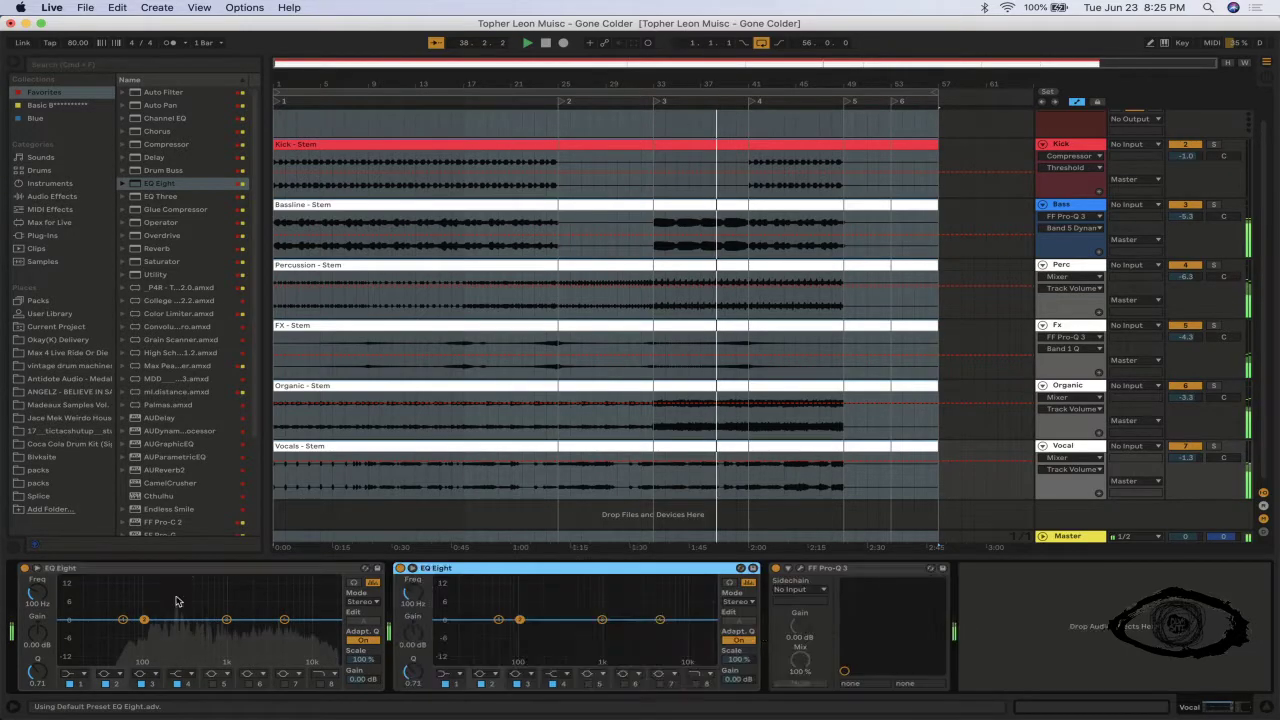
# - On the Vocal's first EQ Eight, make band 1 a low cut near 100 Hz and set band 2 to -1.86 dB at 255 Hz
pyautogui.click(70, 673)
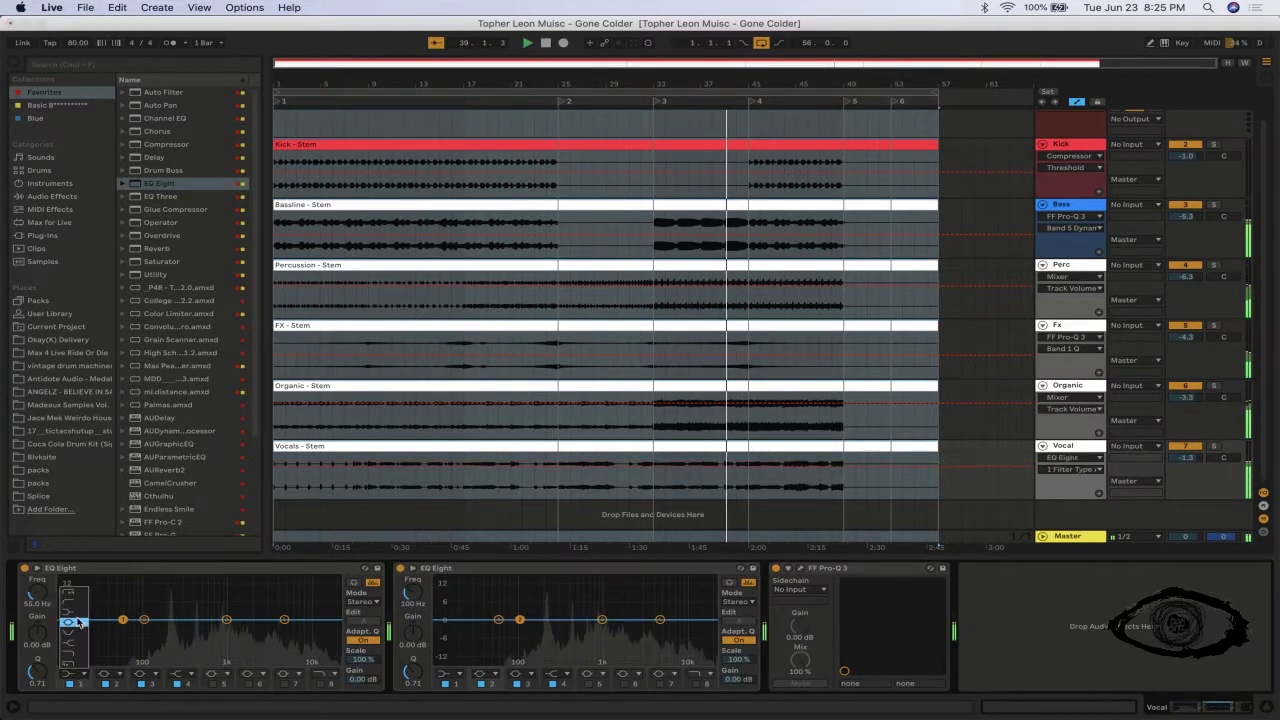
pyautogui.click(75, 606)
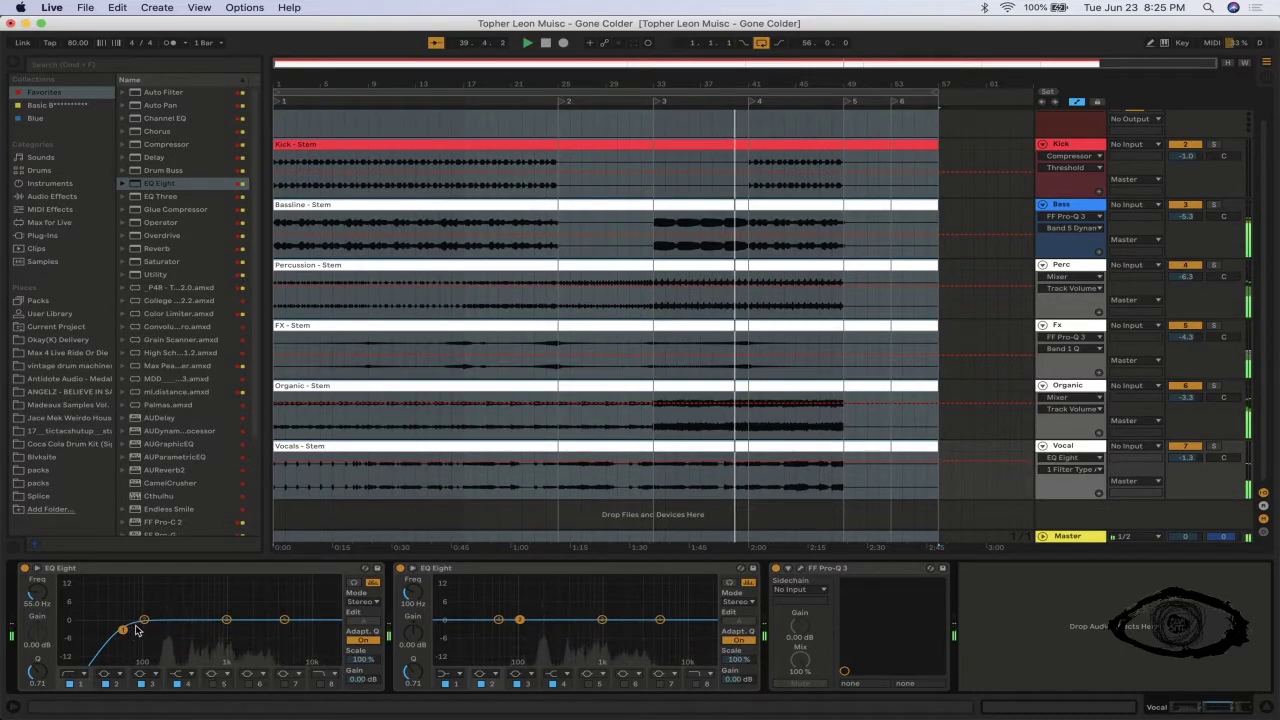
pyautogui.moveTo(124, 630); pyautogui.dragTo(178, 625)
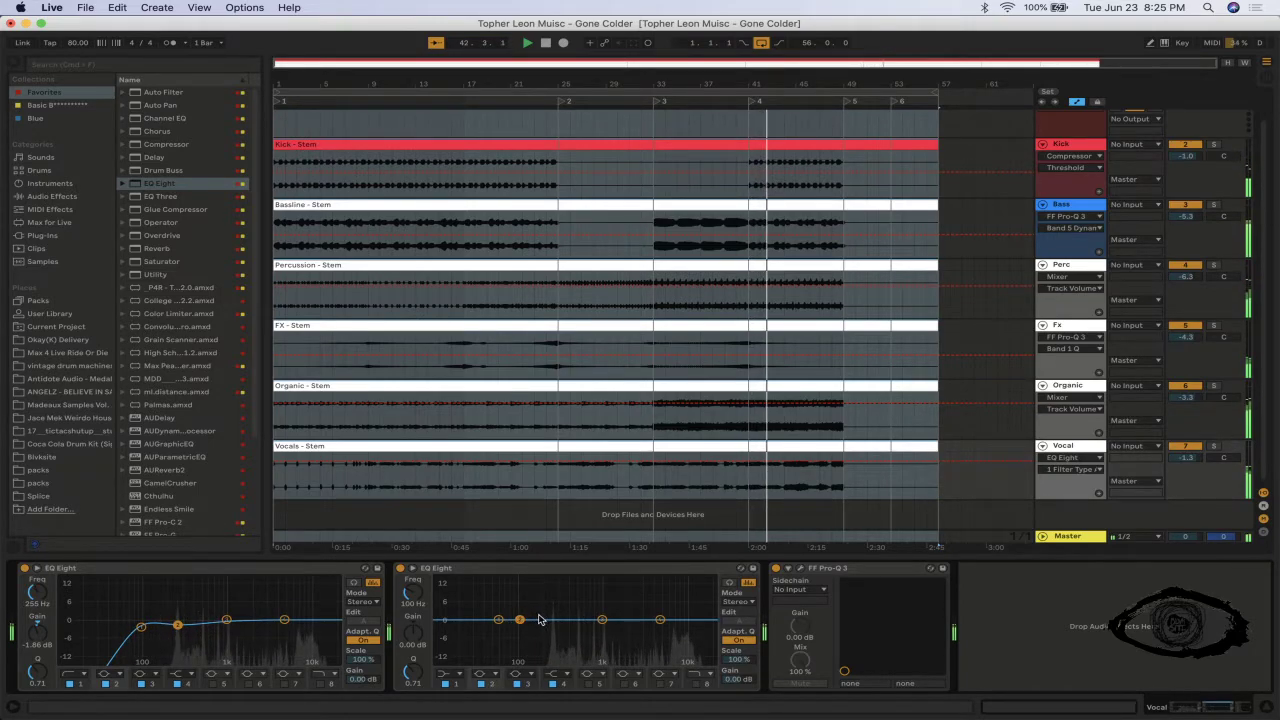
# - On the Vocal's second EQ Eight, enlarge the display and set band 2 to -1.74 dB at 313 Hz with Q 3.41
pyautogui.moveTo(520, 622); pyautogui.dragTo(564, 620)
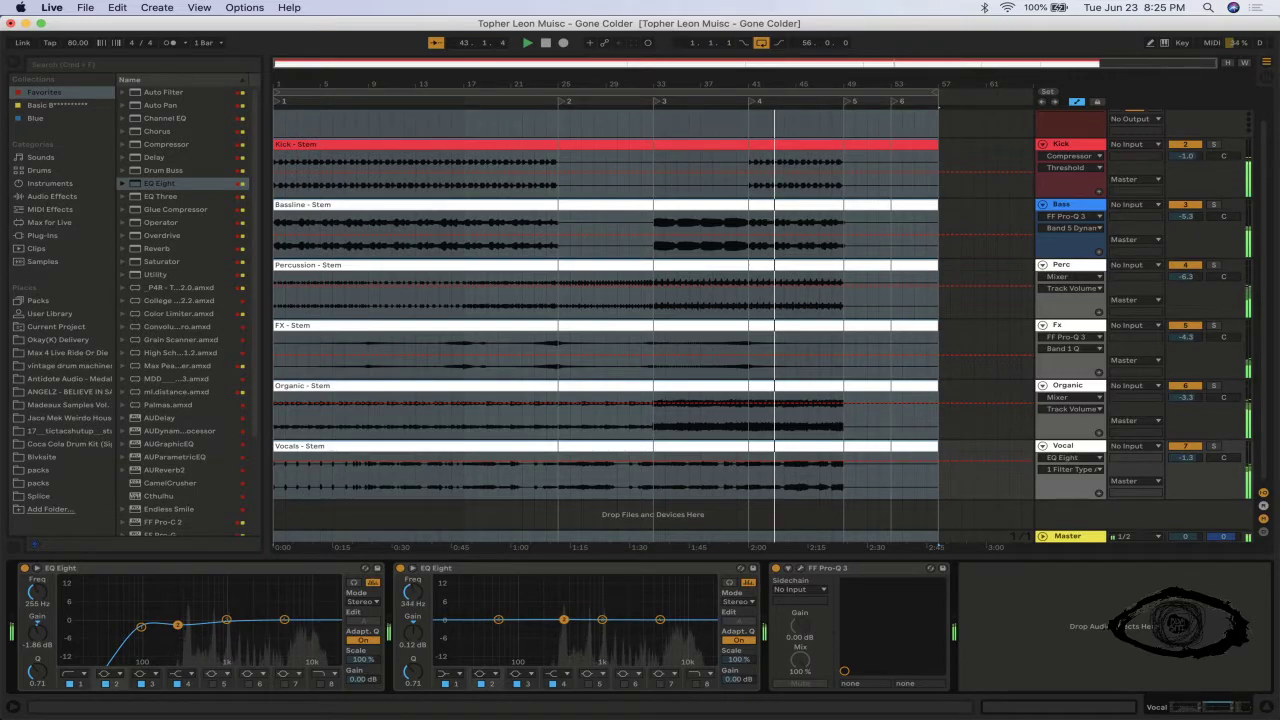
pyautogui.moveTo(413, 673); pyautogui.dragTo(413, 630)
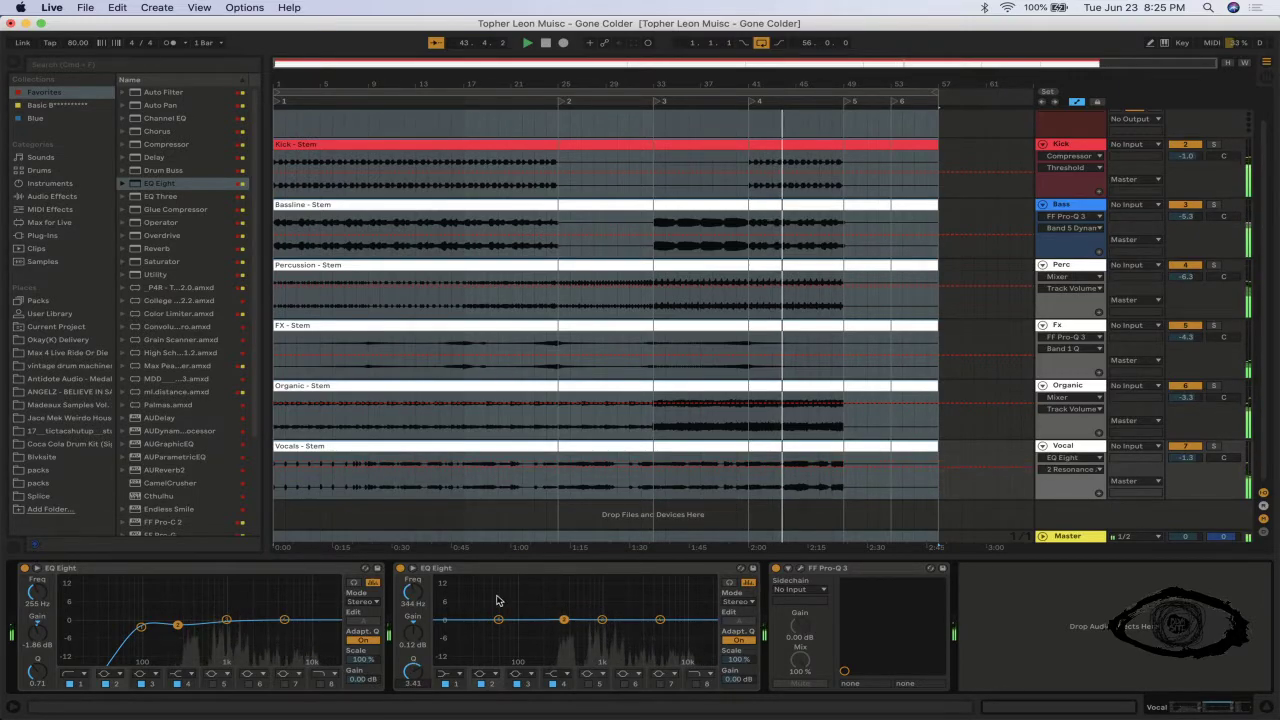
pyautogui.doubleClick(490, 601)
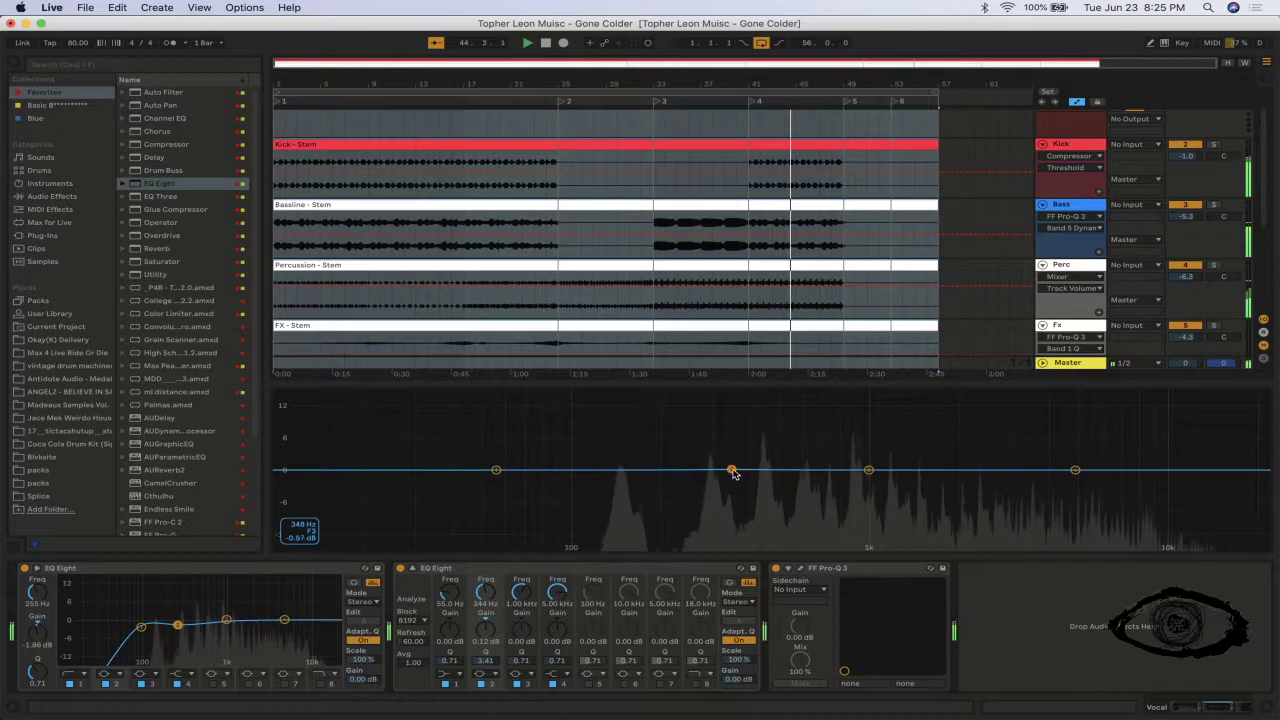
pyautogui.moveTo(731, 469); pyautogui.dragTo(731, 478)
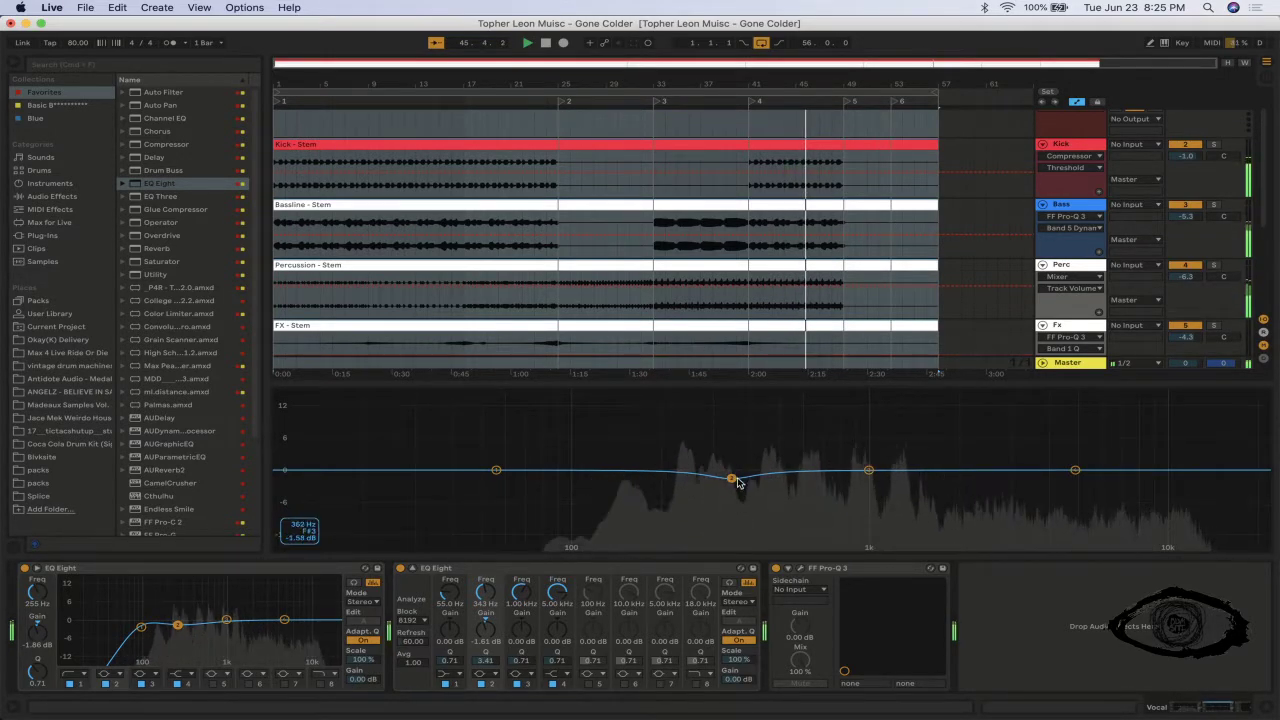
pyautogui.moveTo(729, 476); pyautogui.dragTo(724, 479)
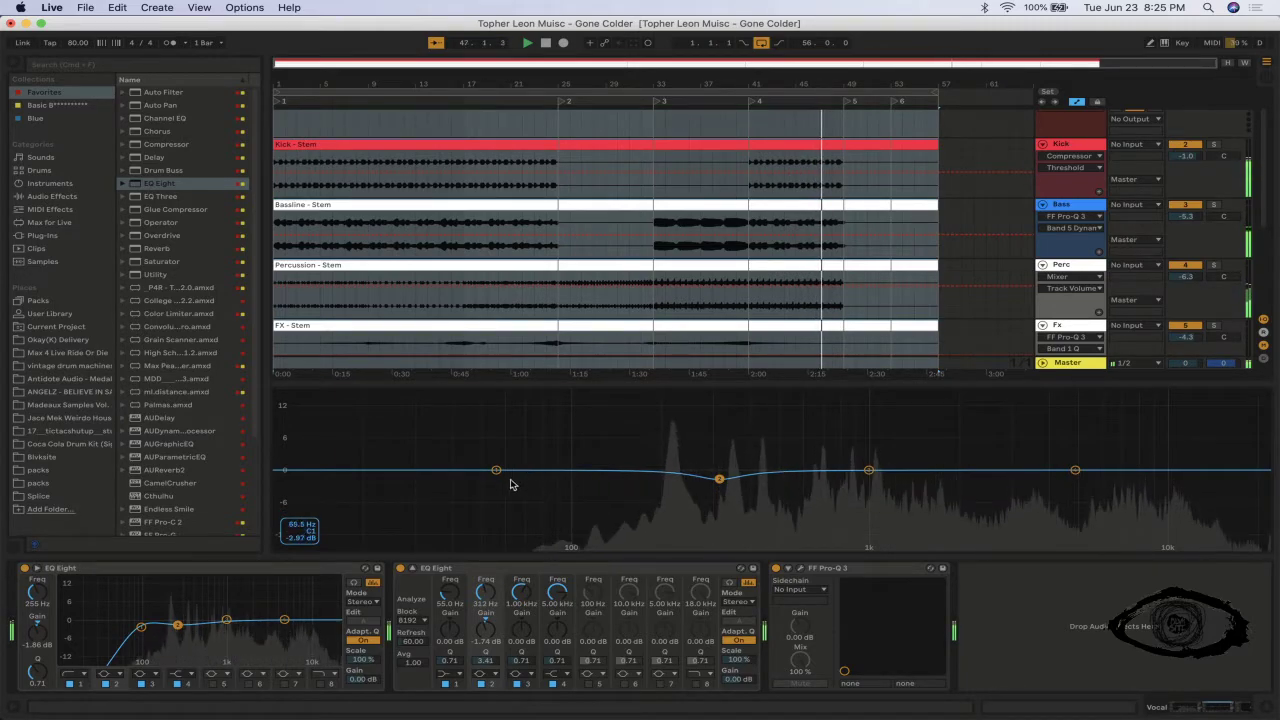
# - On the Vocal's second EQ Eight, make band 1 a steep low cut at 124 Hz with Q 0.68 and restart playback
pyautogui.click(458, 674)
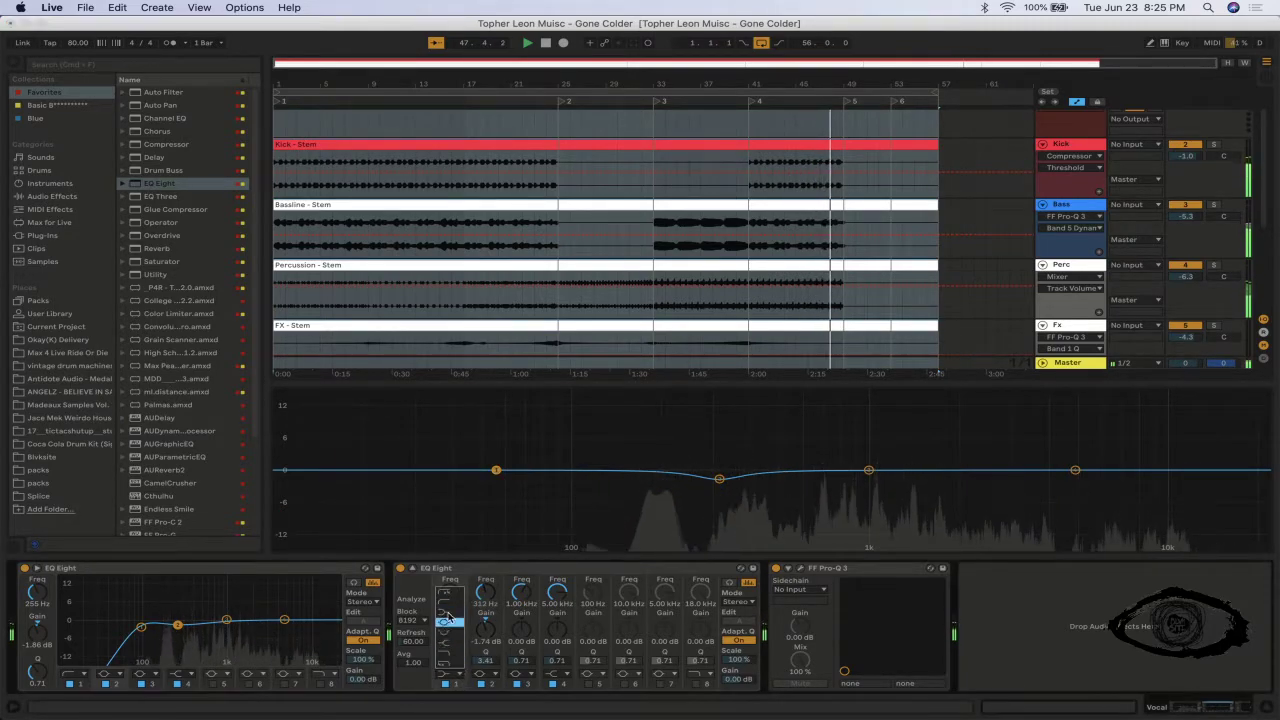
pyautogui.click(452, 590)
pyautogui.moveTo(497, 489); pyautogui.dragTo(598, 490)
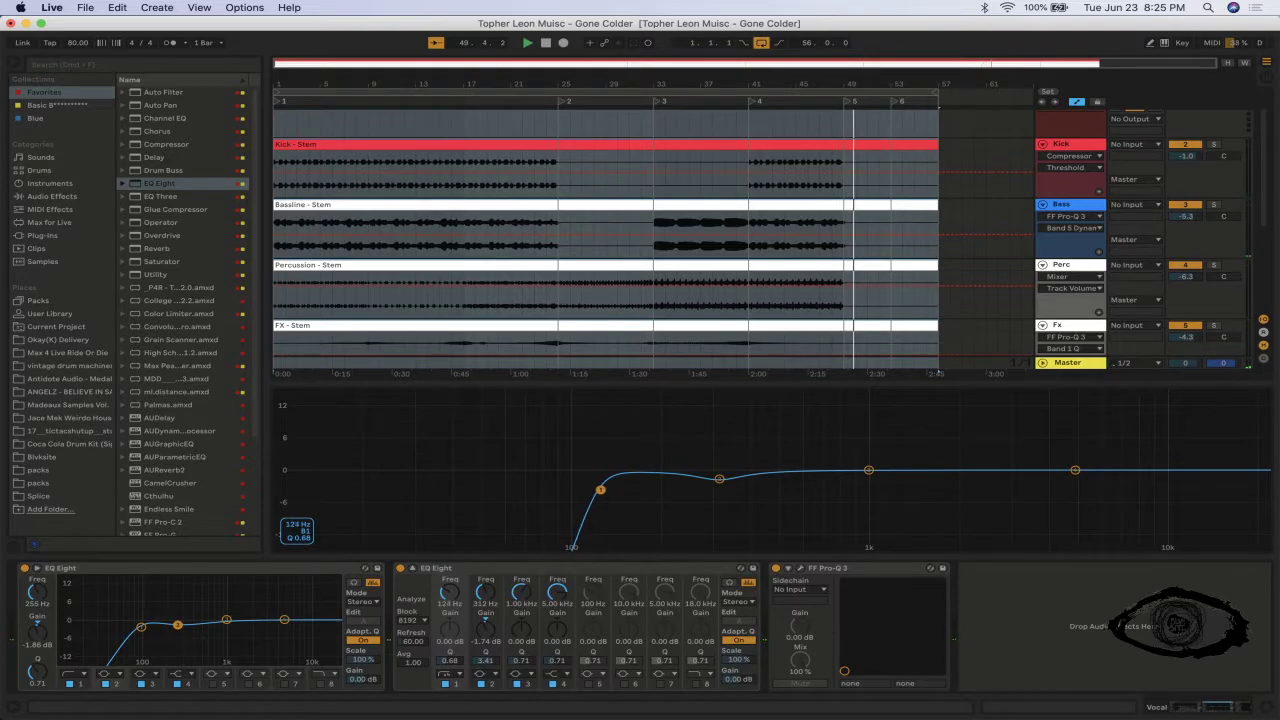
pyautogui.press('space')
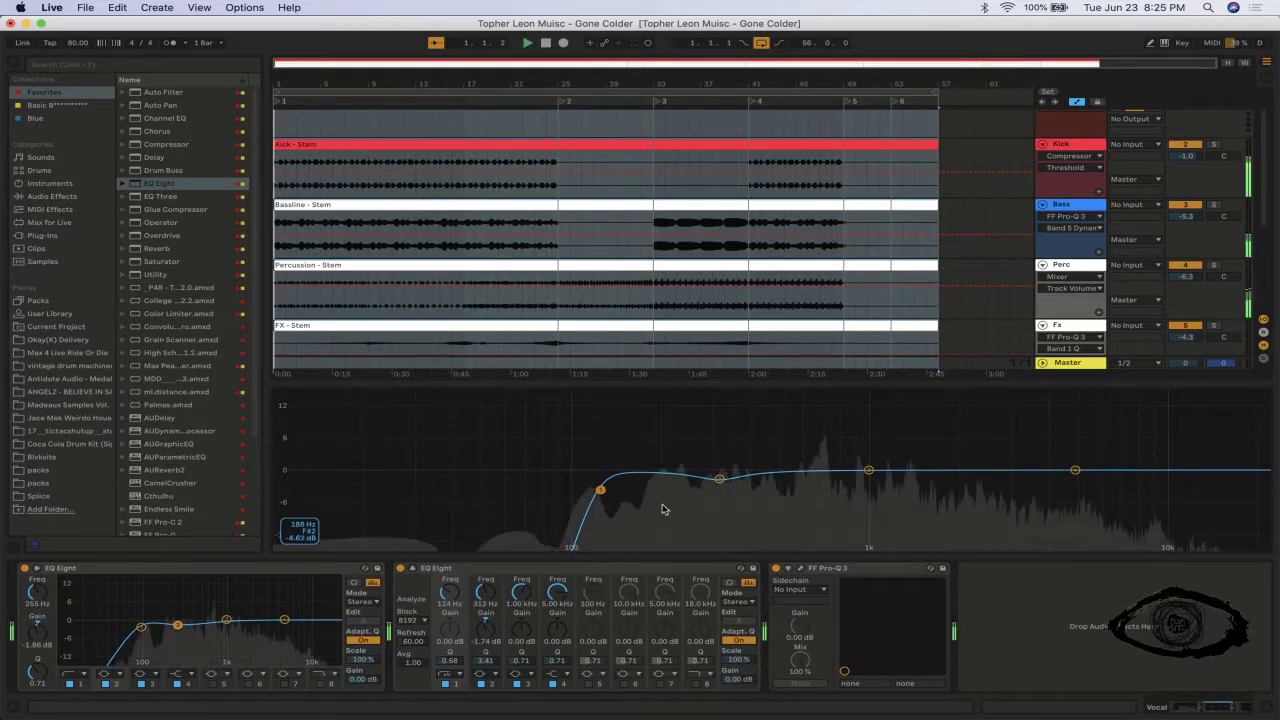
# - Lower band 4 of the second EQ Eight to -1.47 dB at 3.62 kHz and collapse the enlarged display
pyautogui.click(1076, 471)
pyautogui.moveTo(1075, 470); pyautogui.dragTo(1034, 477)
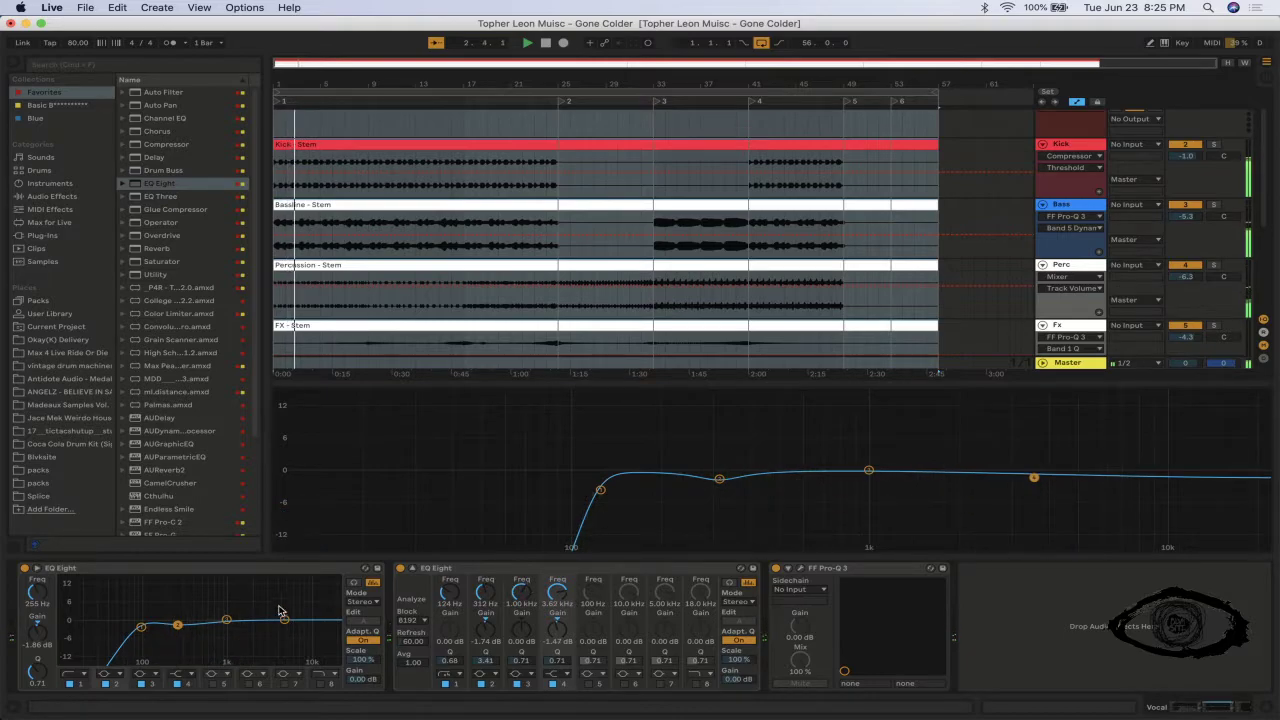
pyautogui.click(412, 568)
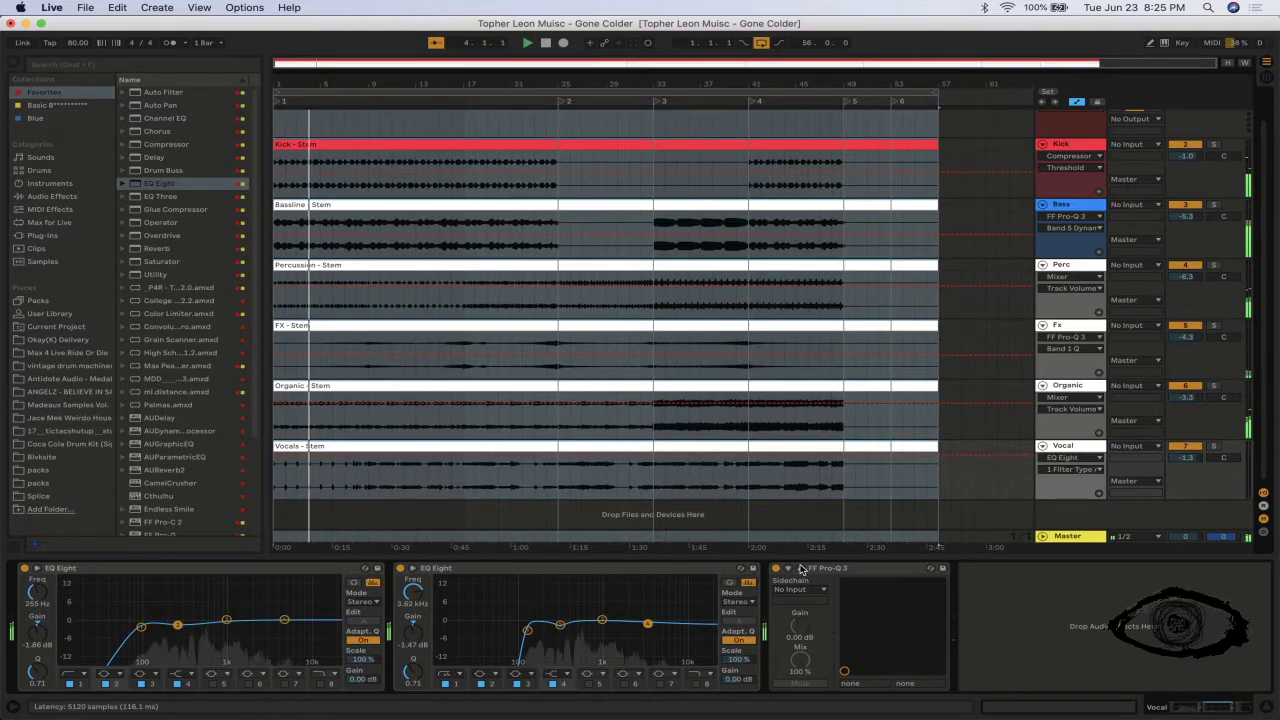
# - In the Vocal's Pro-Q 3, add an 18 dB/oct low cut at about 173 Hz with Q 1.274
pyautogui.click(798, 568)
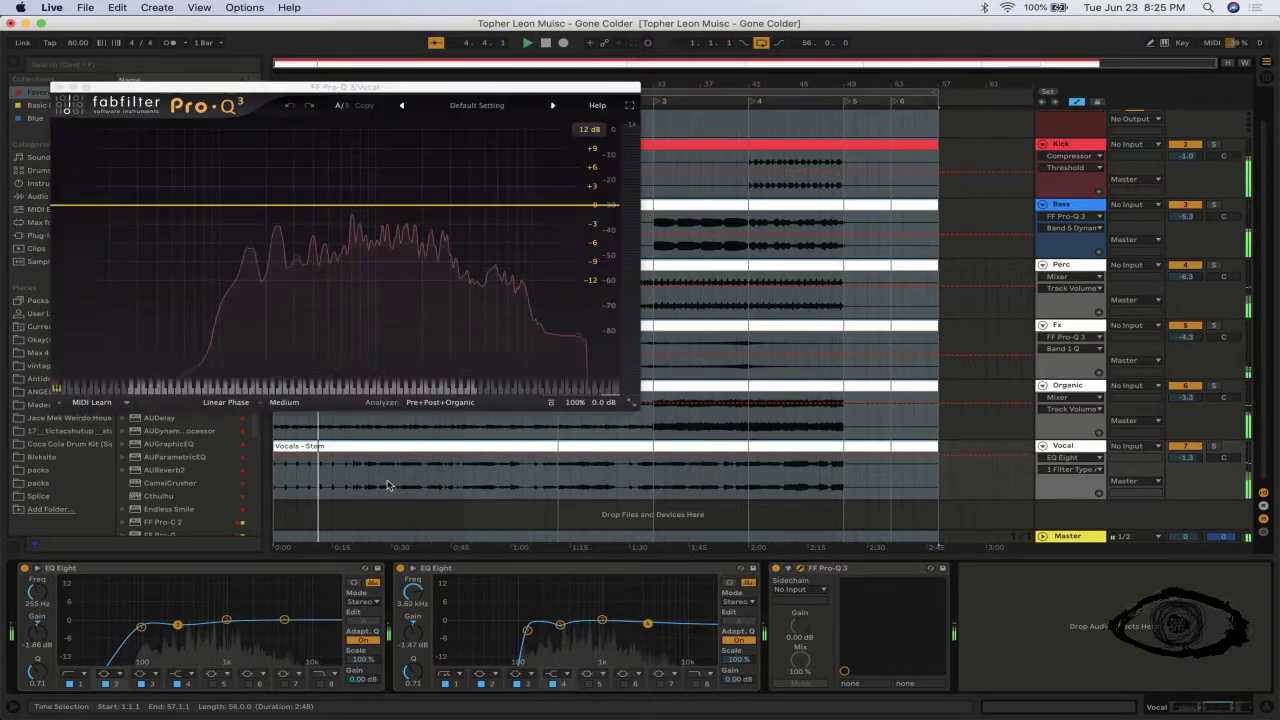
pyautogui.doubleClick(71, 207)
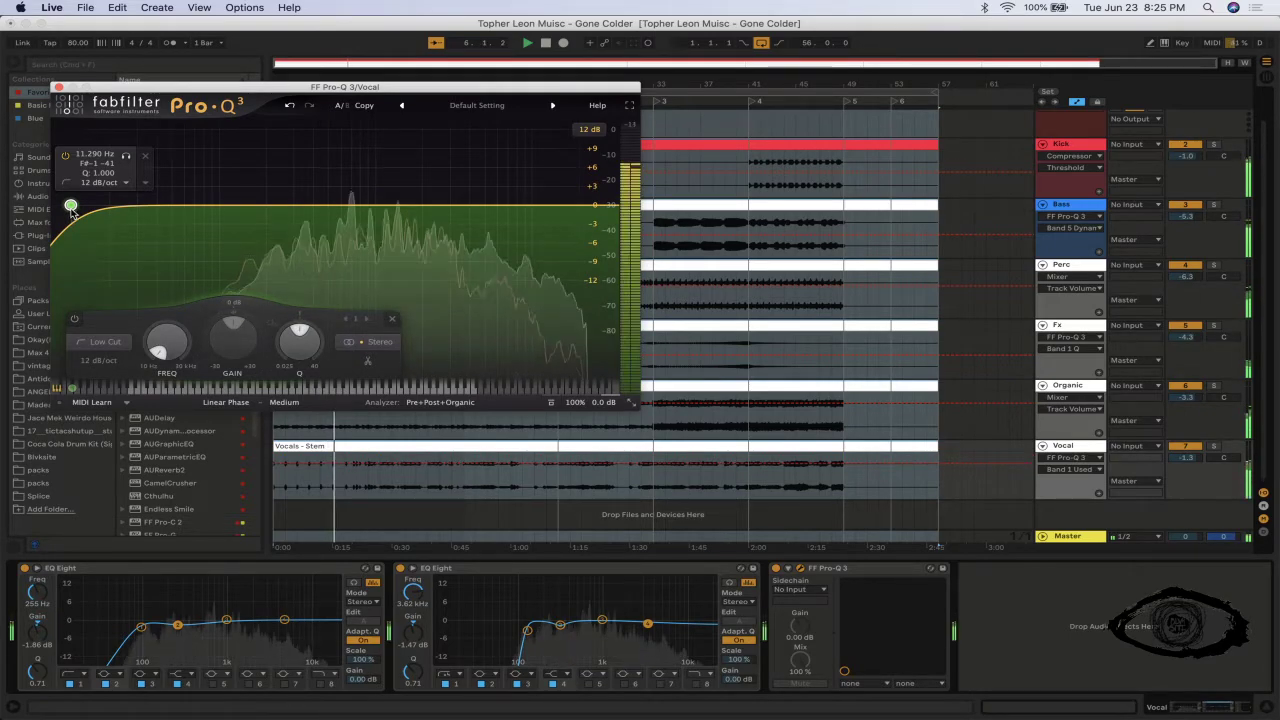
pyautogui.moveTo(71, 207); pyautogui.dragTo(228, 204)
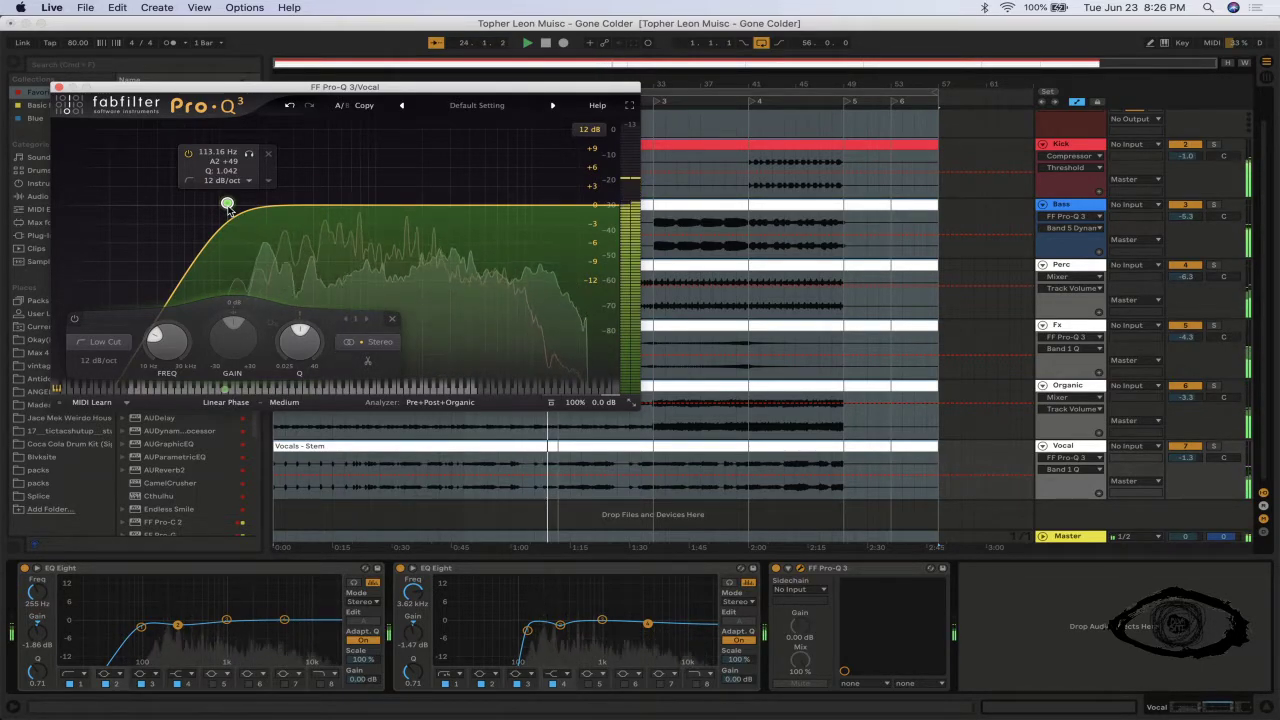
pyautogui.click(226, 182)
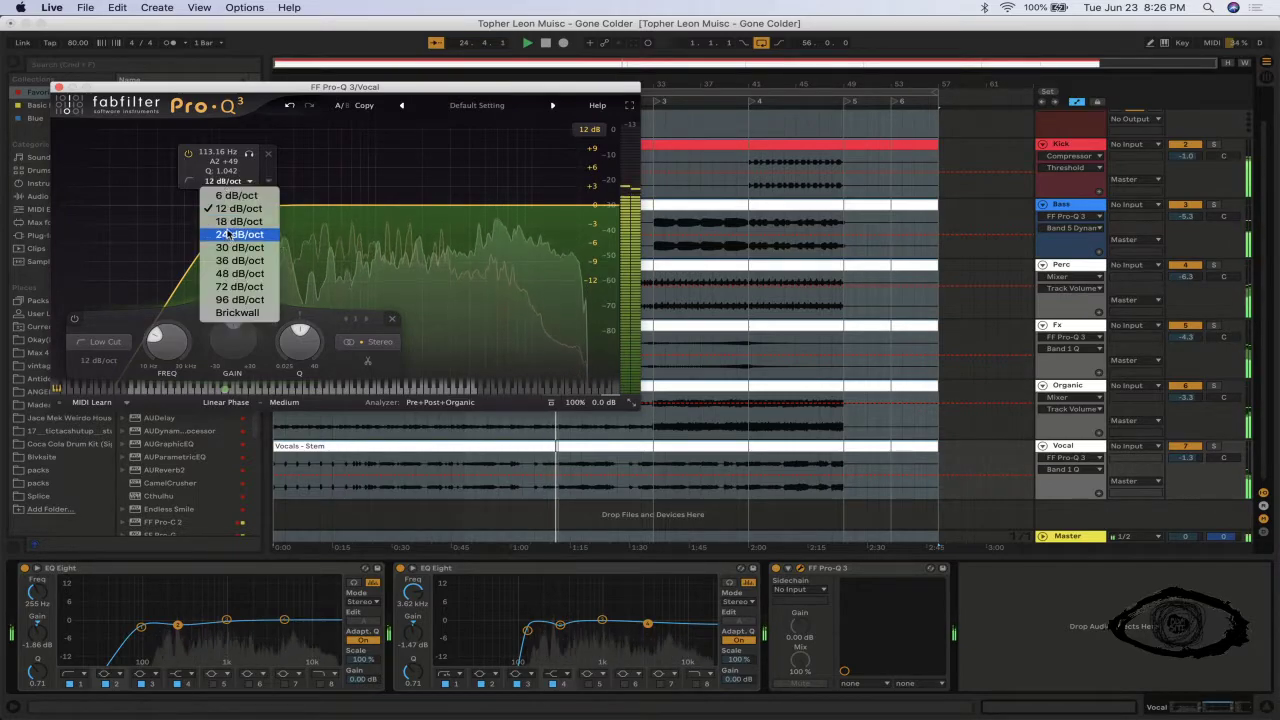
pyautogui.click(233, 222)
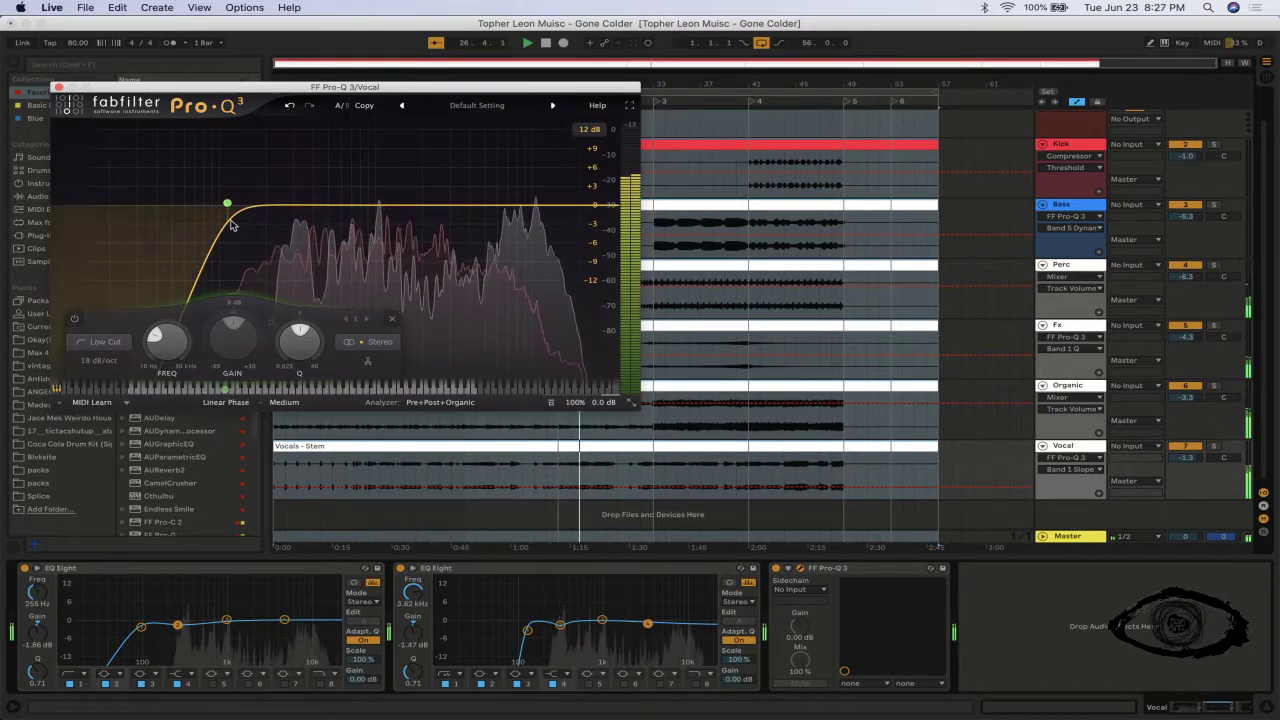
pyautogui.moveTo(228, 205); pyautogui.dragTo(257, 193)
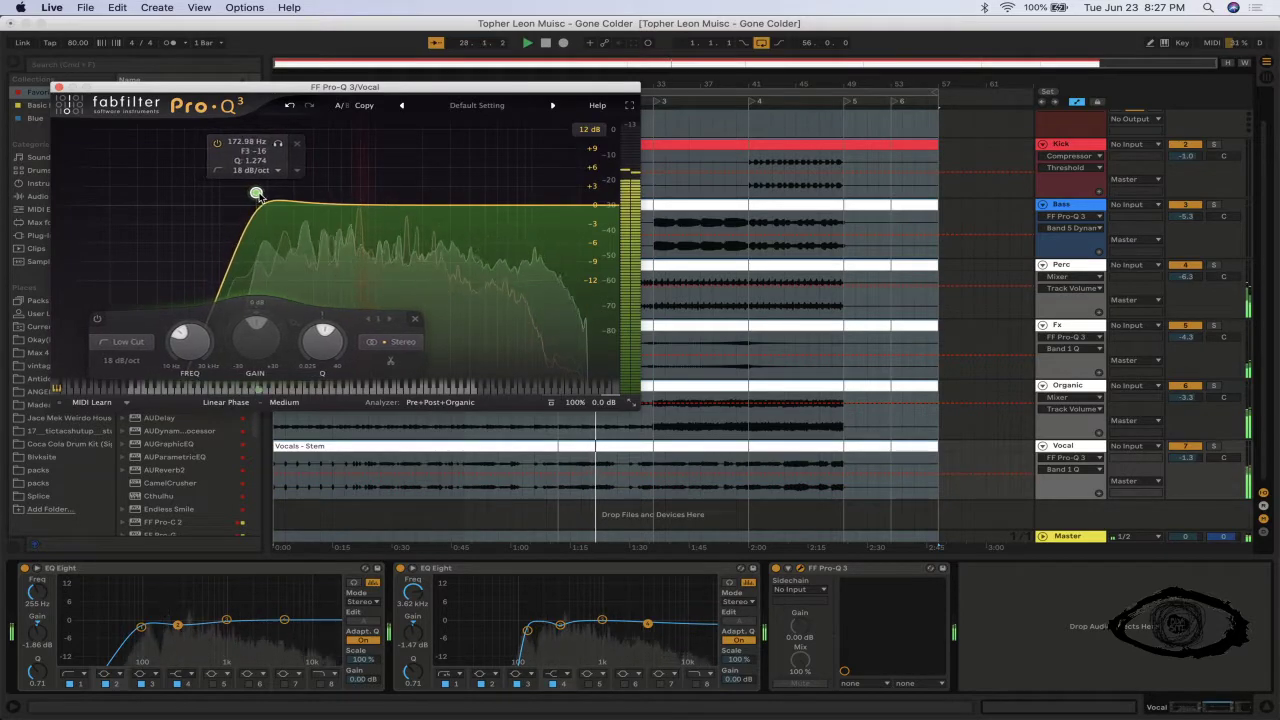
# - Add a 24 dB/oct high cut at about 13030 Hz with Q 1.067 in the Vocal's Pro-Q 3
pyautogui.click(576, 207)
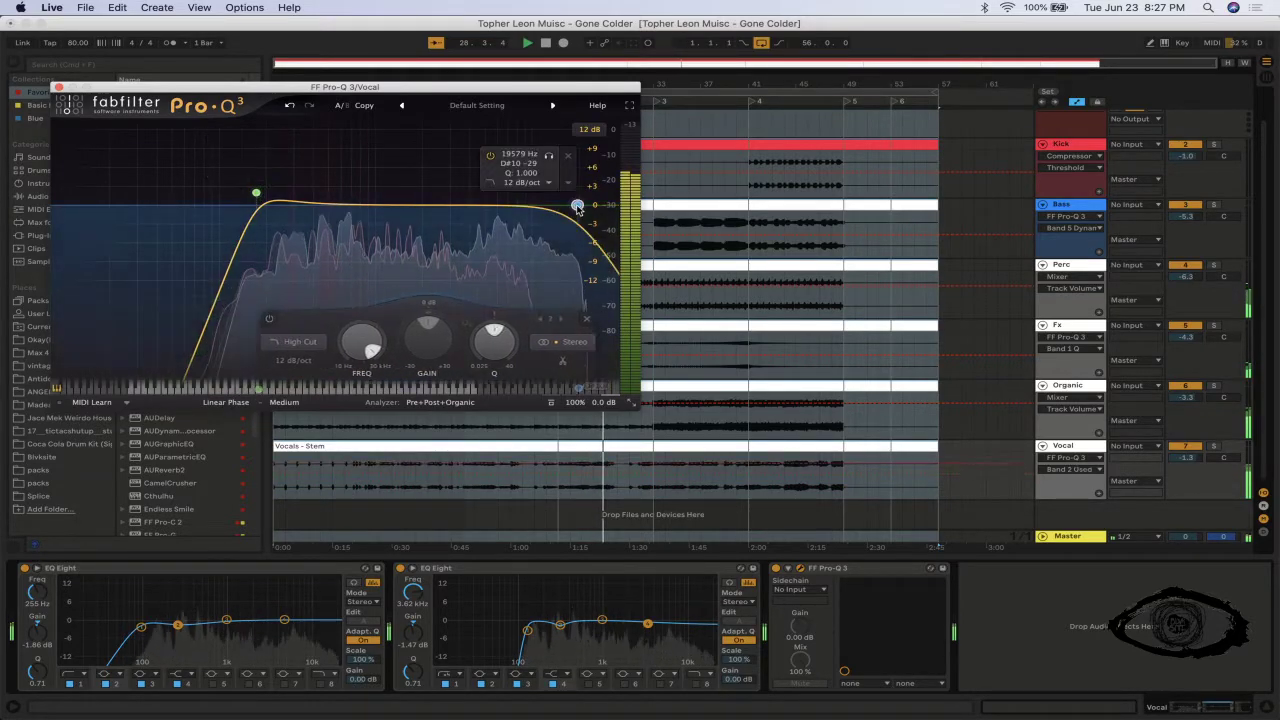
pyautogui.click(523, 183)
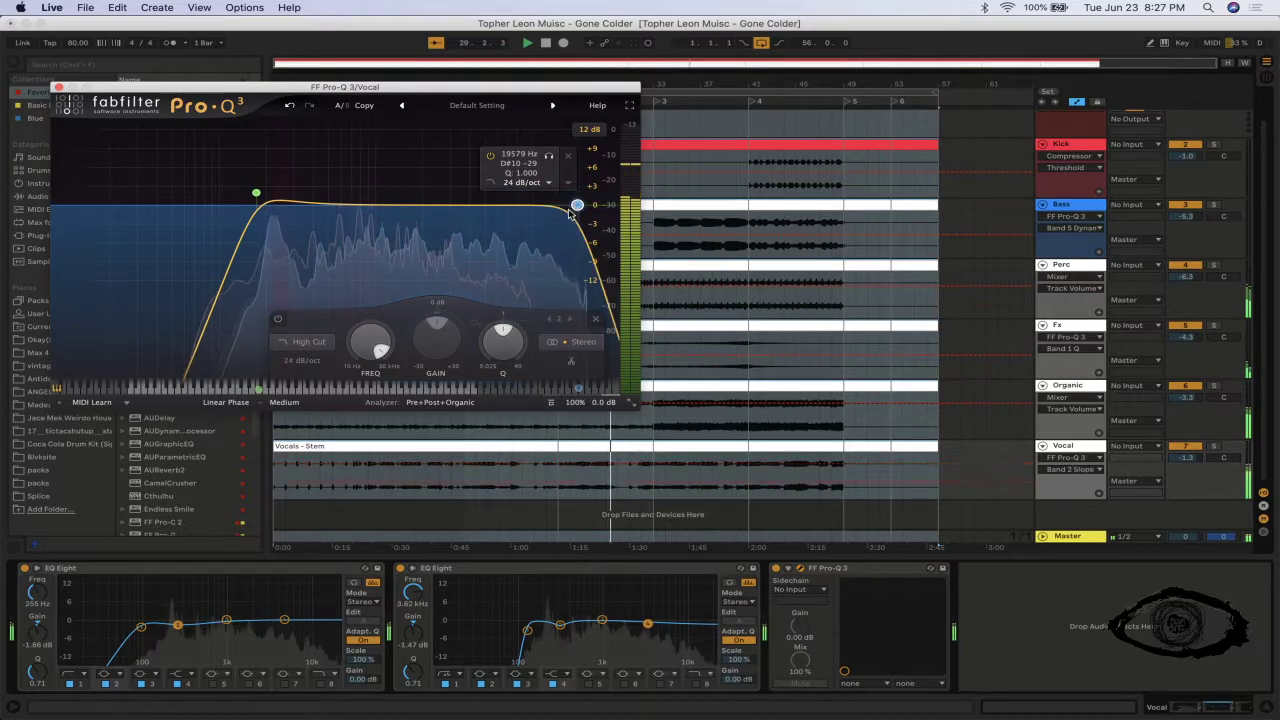
pyautogui.moveTo(579, 210); pyautogui.dragTo(553, 208)
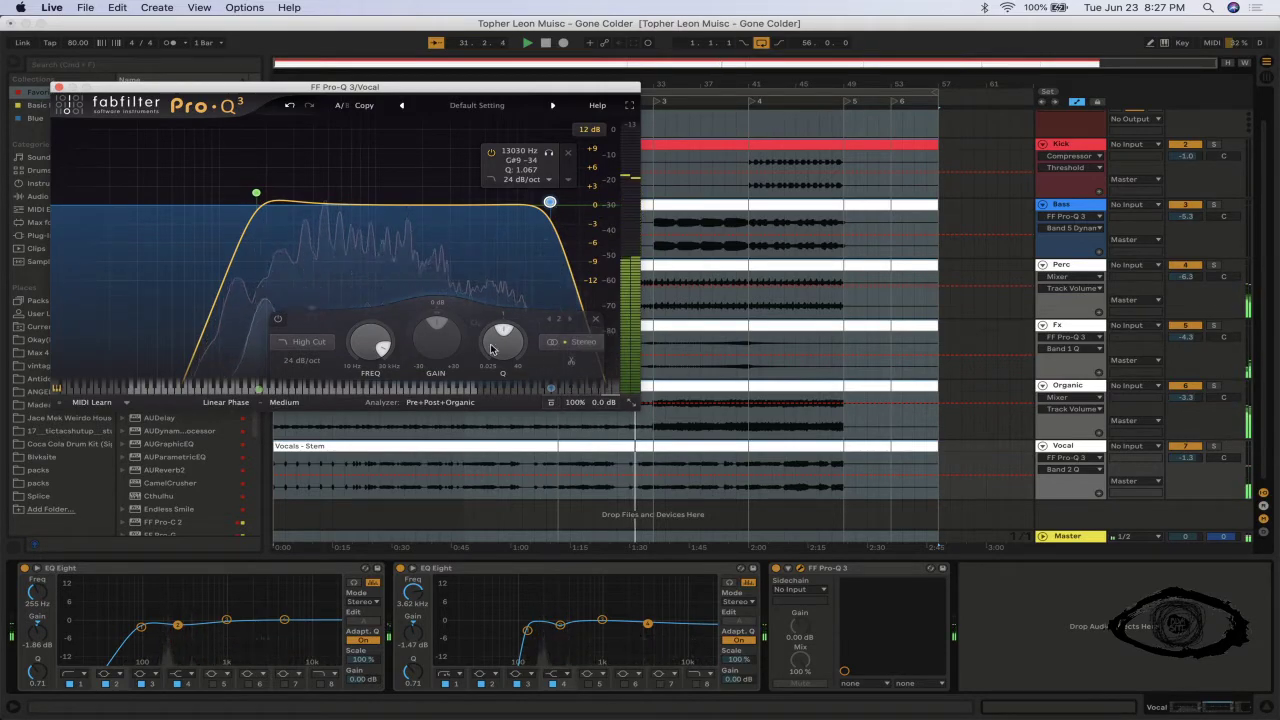
# - Add a slight low-mid bell cut in the Vocal's Pro-Q 3 and close the plug-in window
pyautogui.click(329, 210)
pyautogui.moveTo(330, 212); pyautogui.dragTo(331, 221)
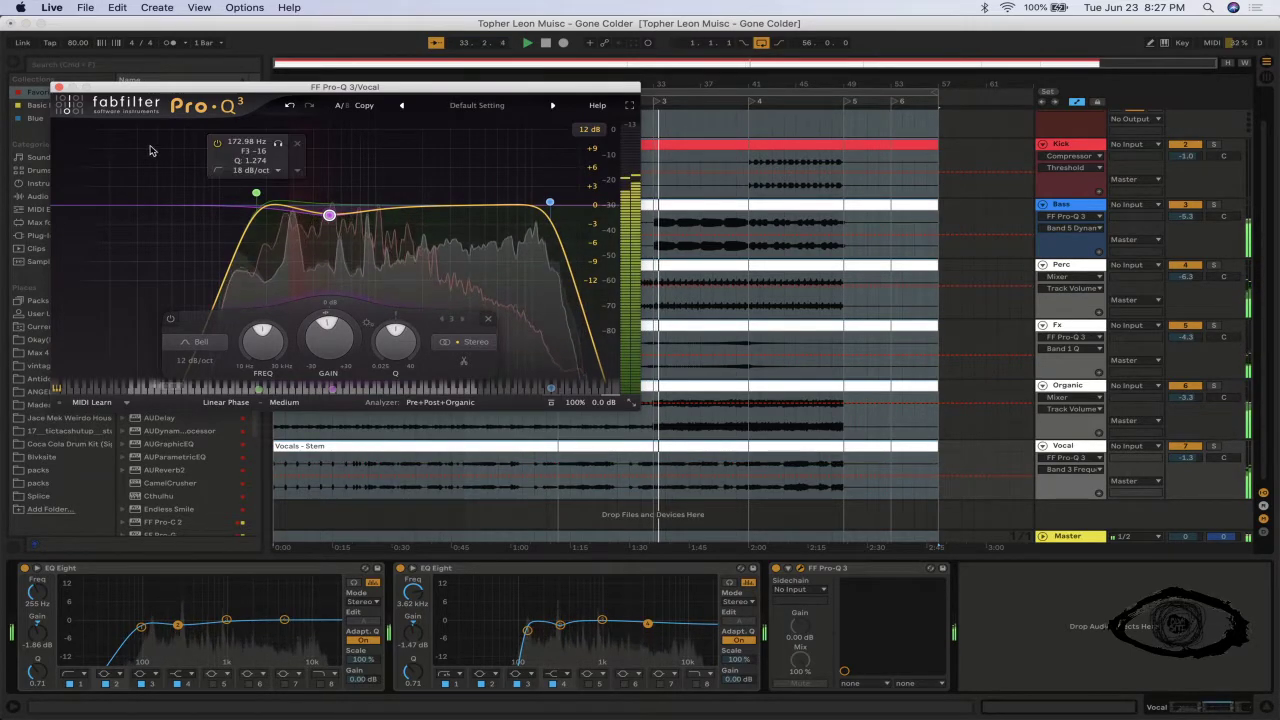
pyautogui.click(58, 87)
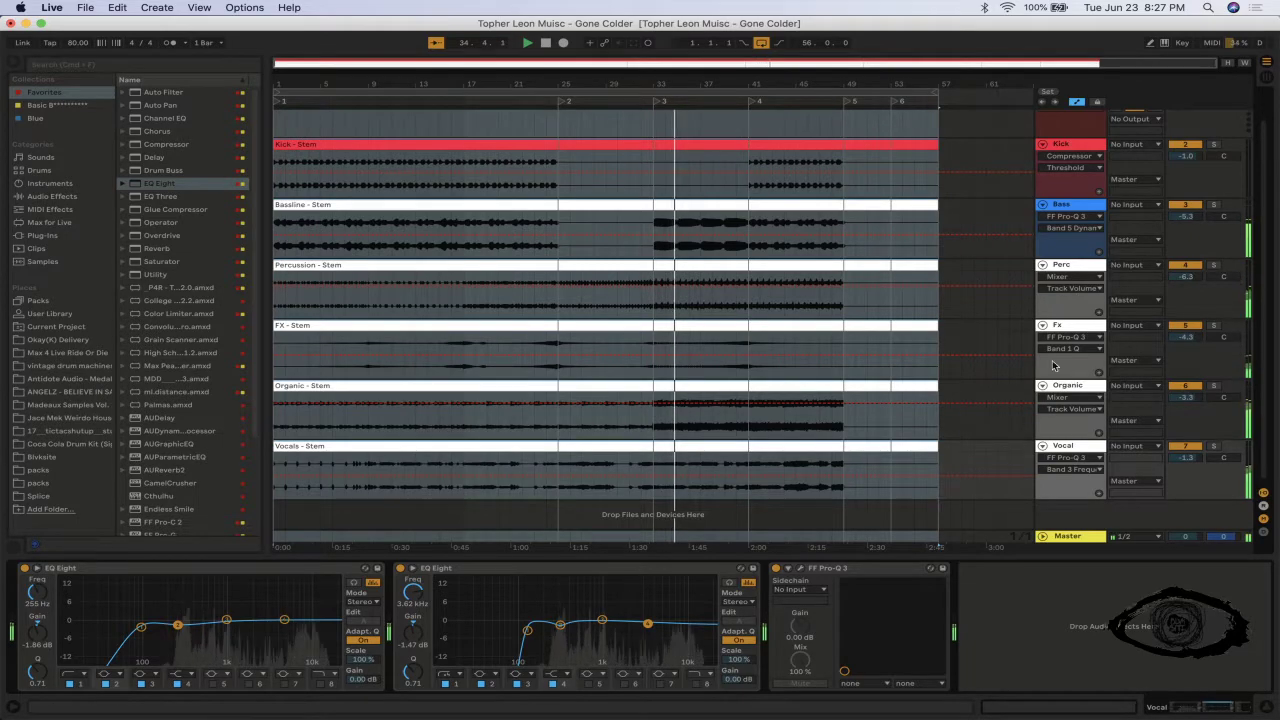
# - On the Master track, bypass the first Pro-C 2 and, in Session View, enable Mono in Utility
pyautogui.click(1088, 534)
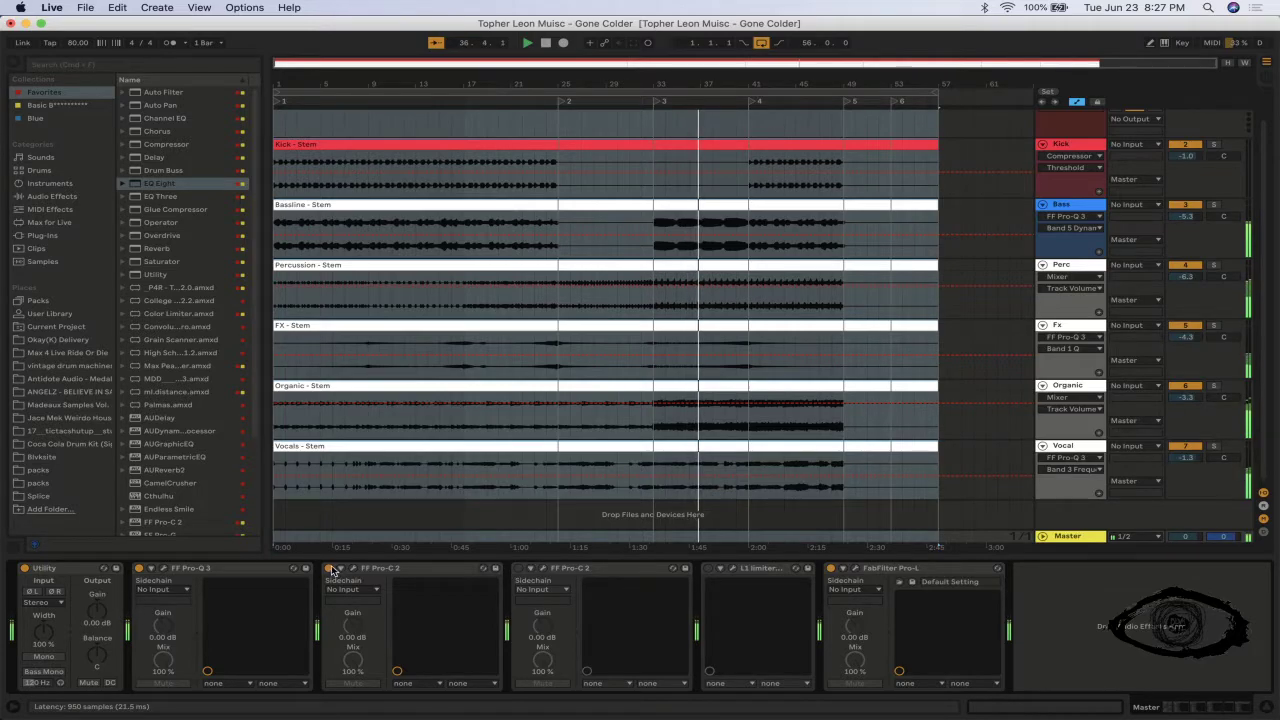
pyautogui.press('Tab')
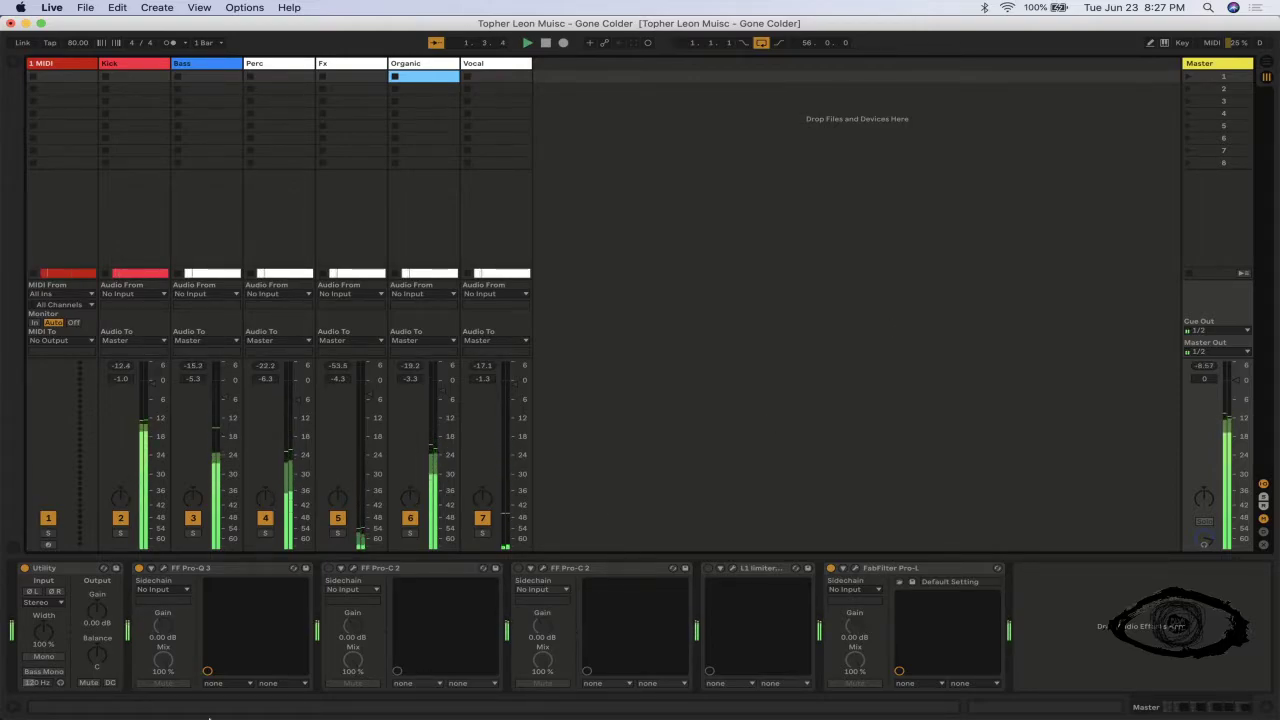
pyautogui.click(45, 657)
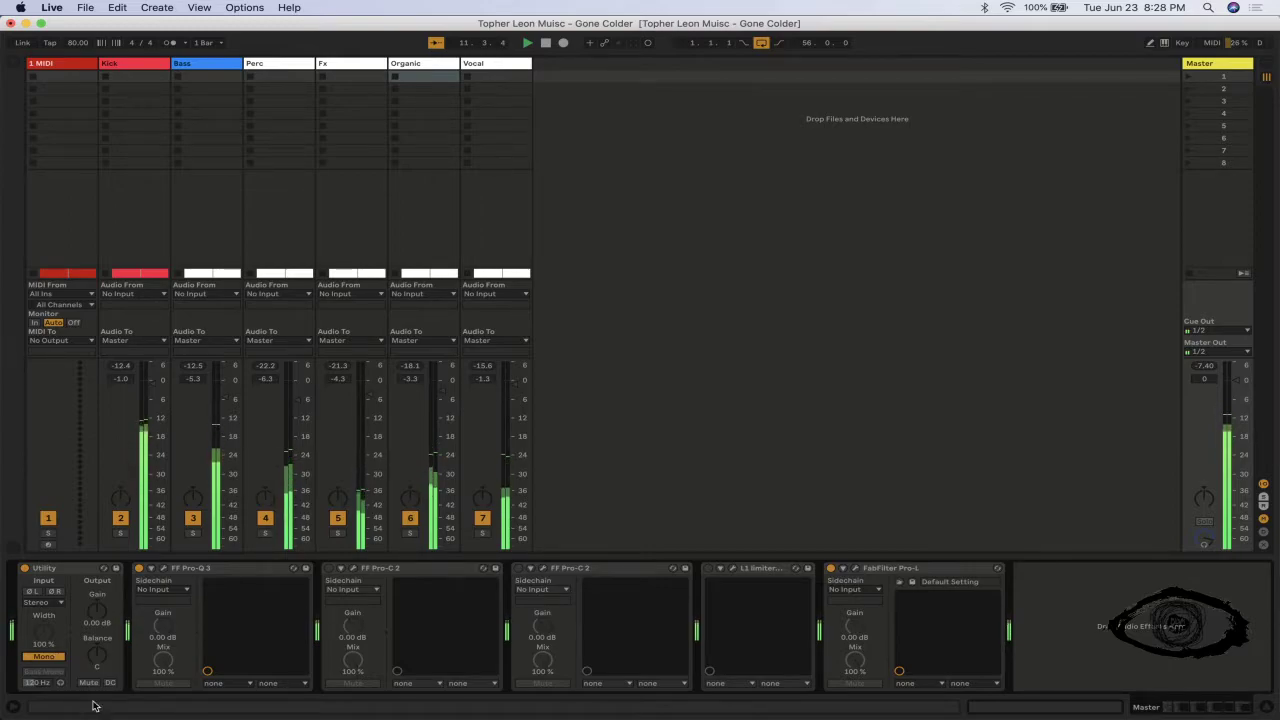
# - Return to Arrangement View and hide the device chain so that all stem tracks fit on screen
pyautogui.press('Tab')
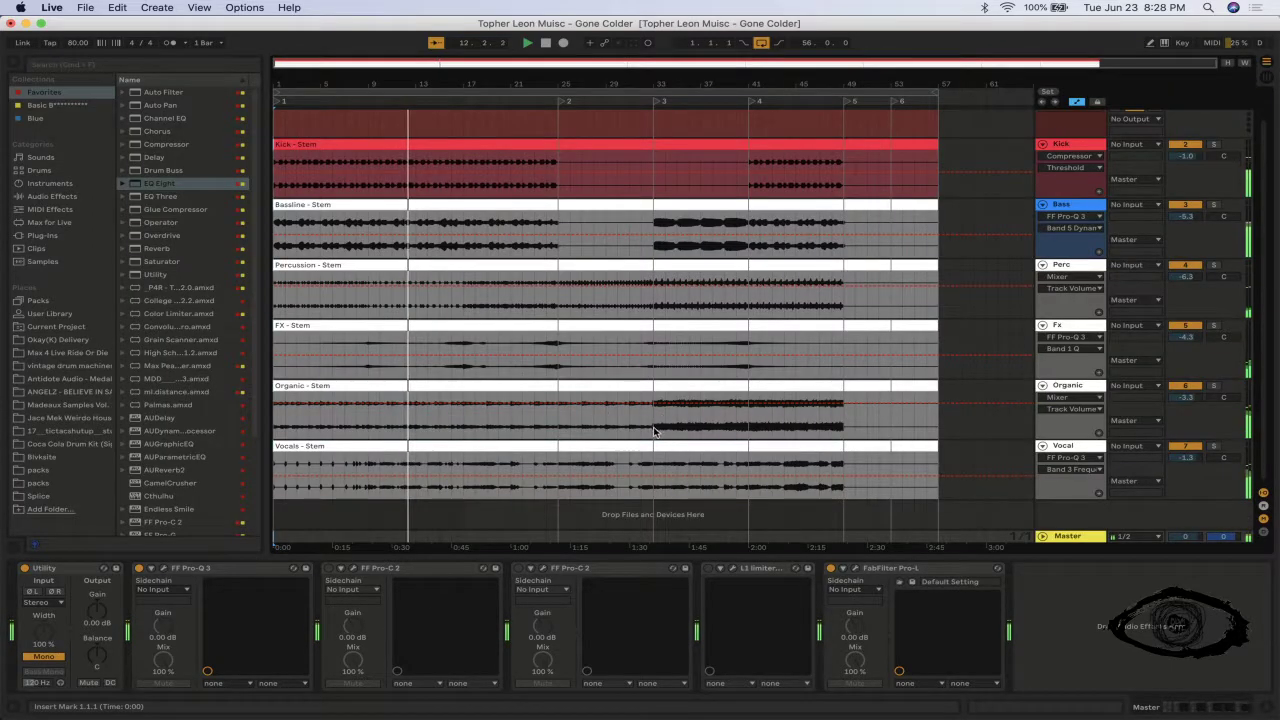
pyautogui.scroll(2, 653, 431)
pyautogui.moveTo(651, 556); pyautogui.dragTo(651, 690)
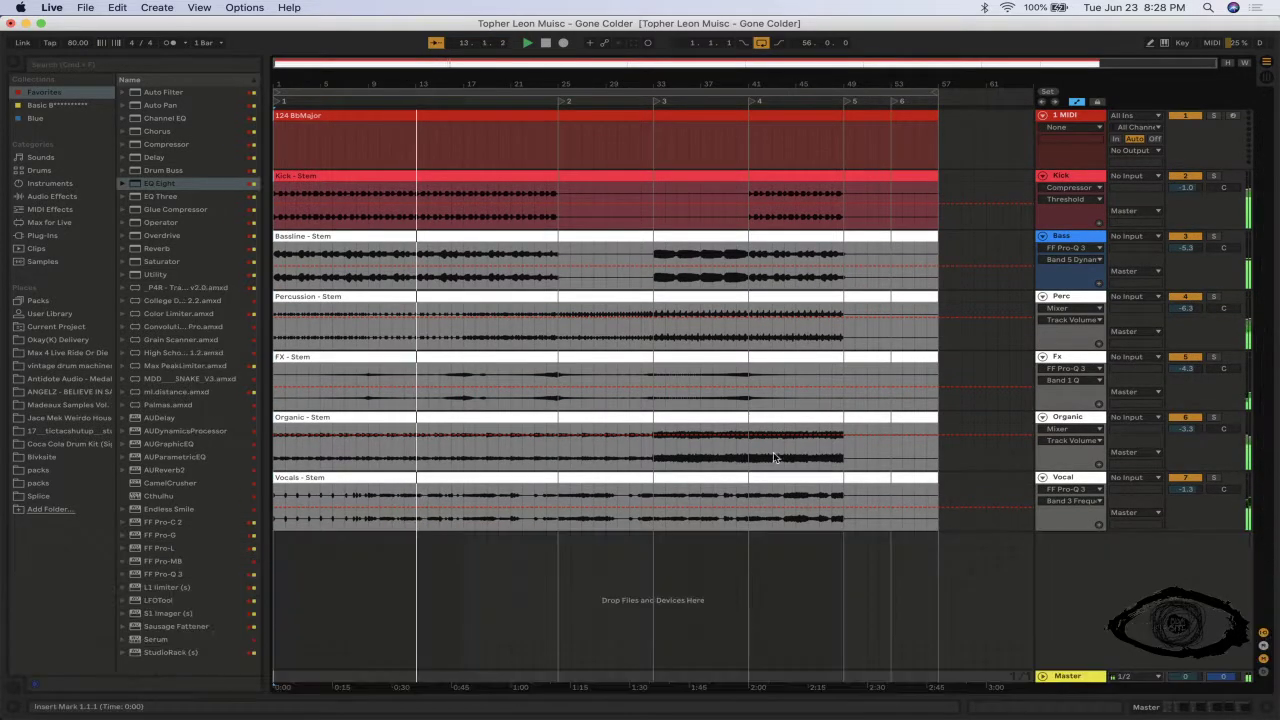
# - Fold the 1 MIDI track and rename its clip to 80 BbMajor
pyautogui.click(1043, 116)
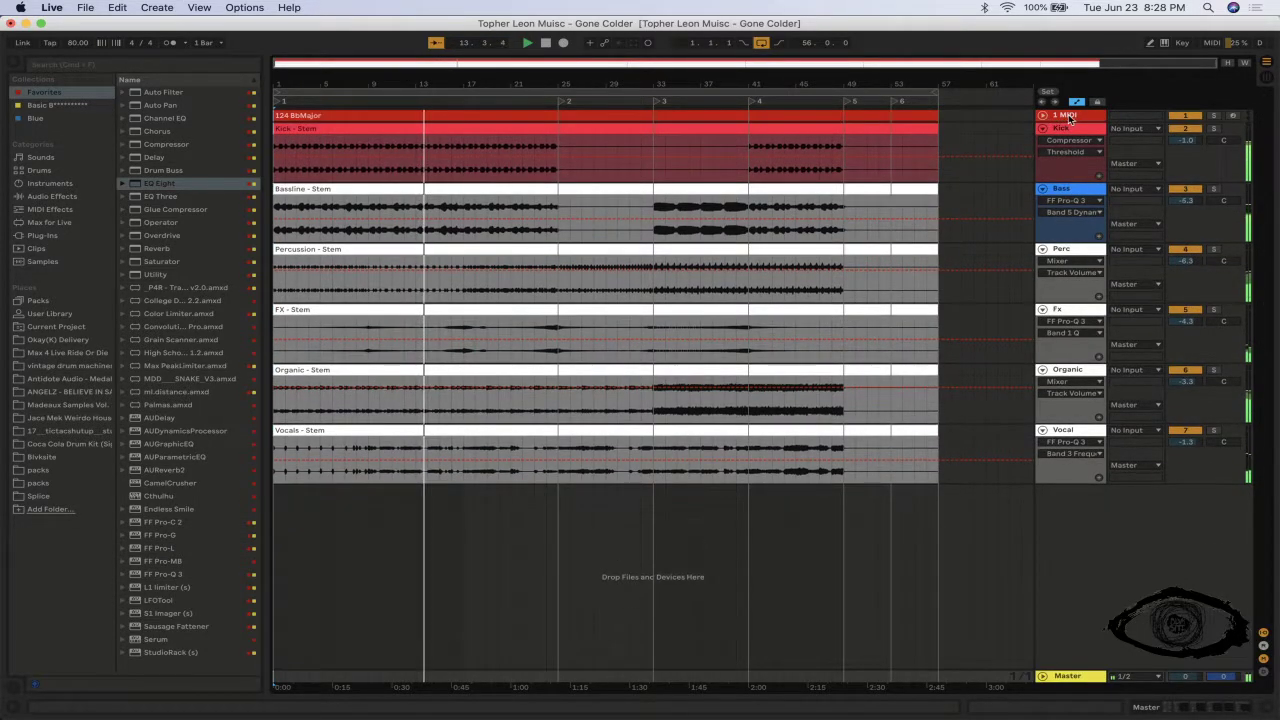
pyautogui.click(659, 115)
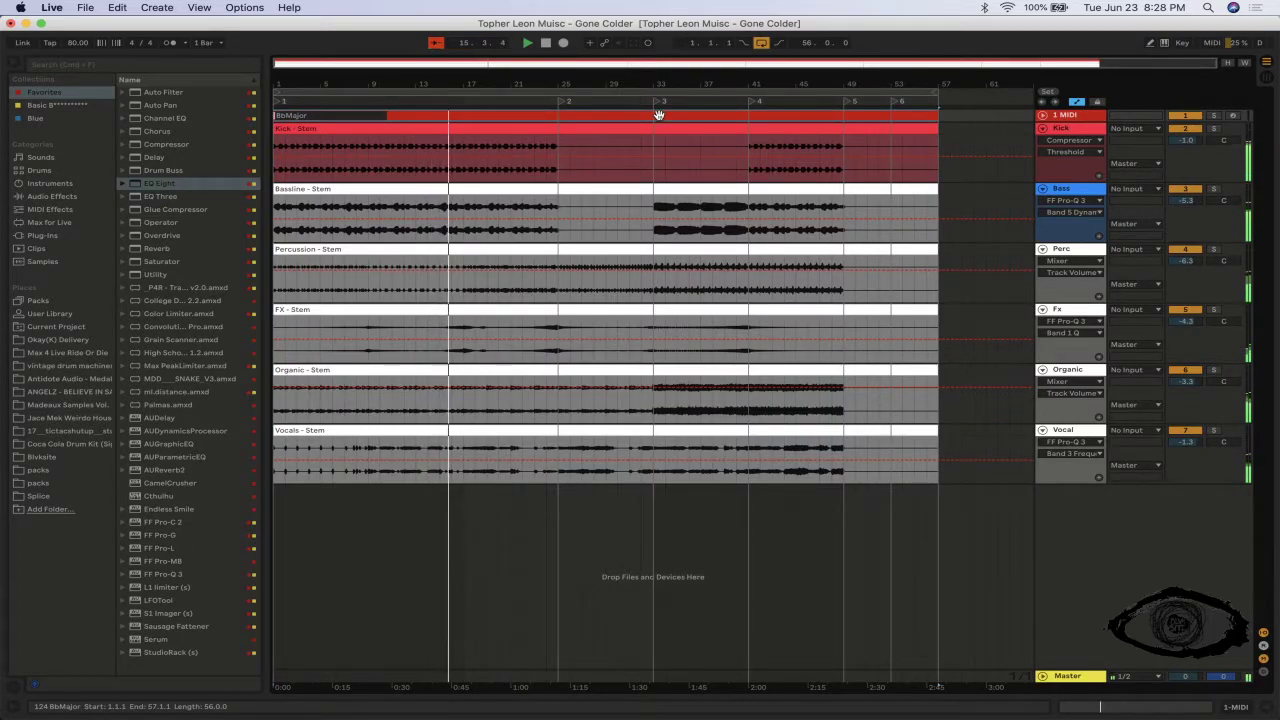
pyautogui.click(1080, 116)
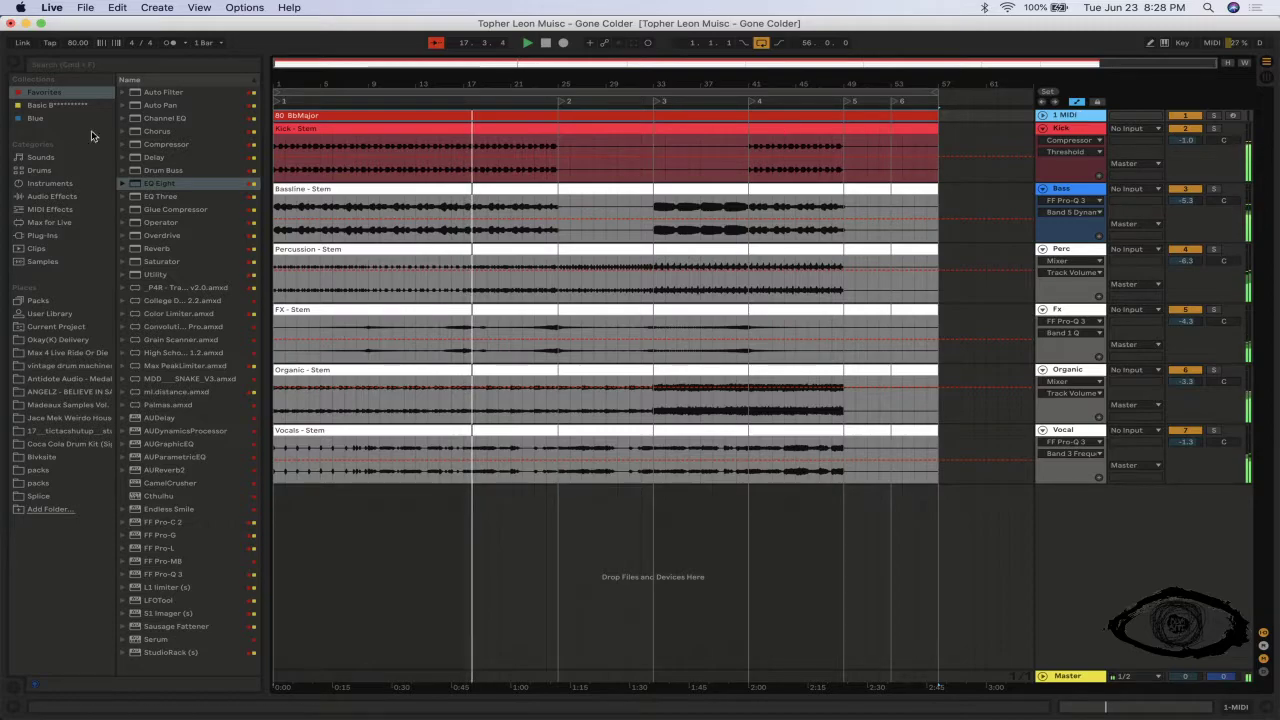
# - Hide the browser and enlarge the arrangement timeline to show the later song sections during playback
pyautogui.click(16, 59)
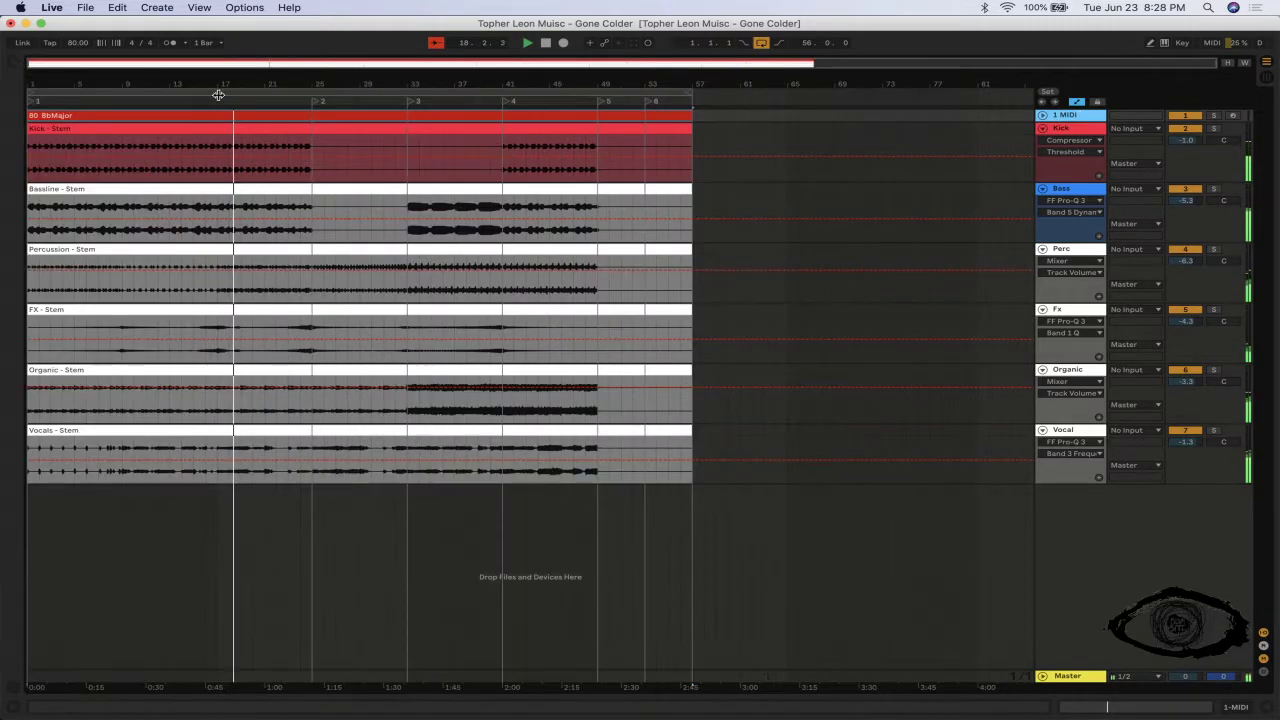
pyautogui.doubleClick(239, 83)
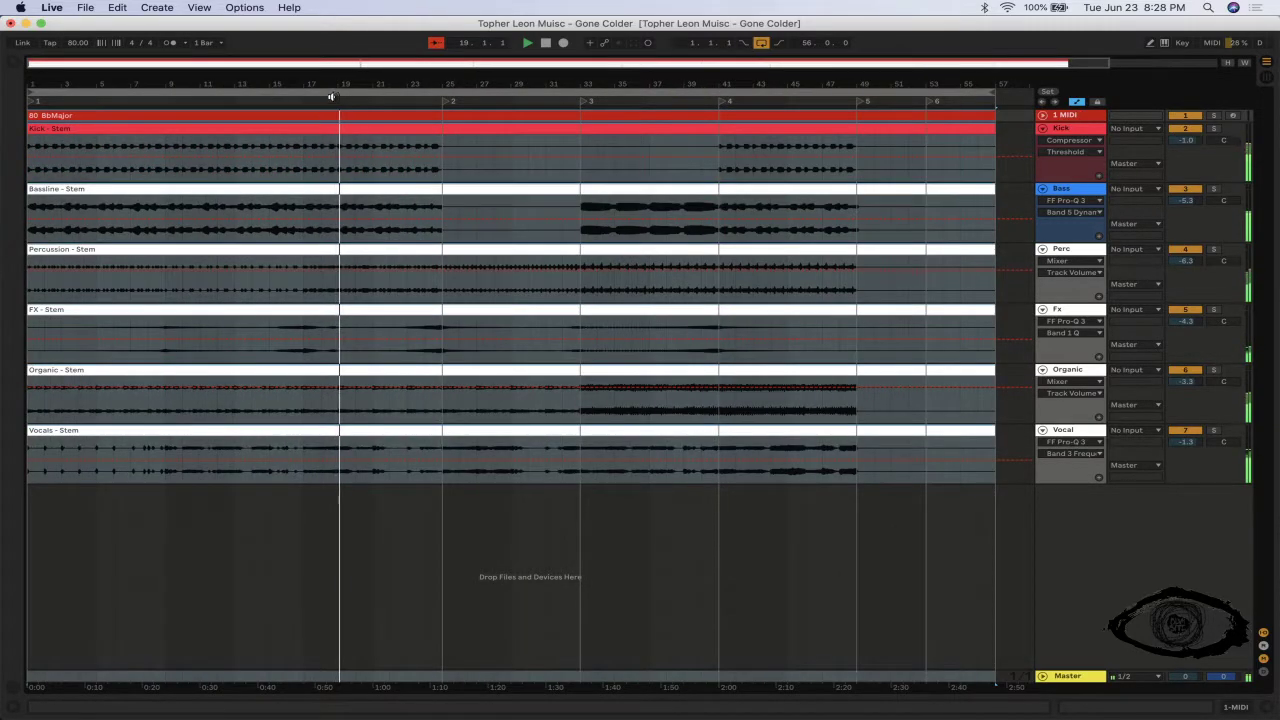
pyautogui.moveTo(338, 81); pyautogui.dragTo(255, 79)
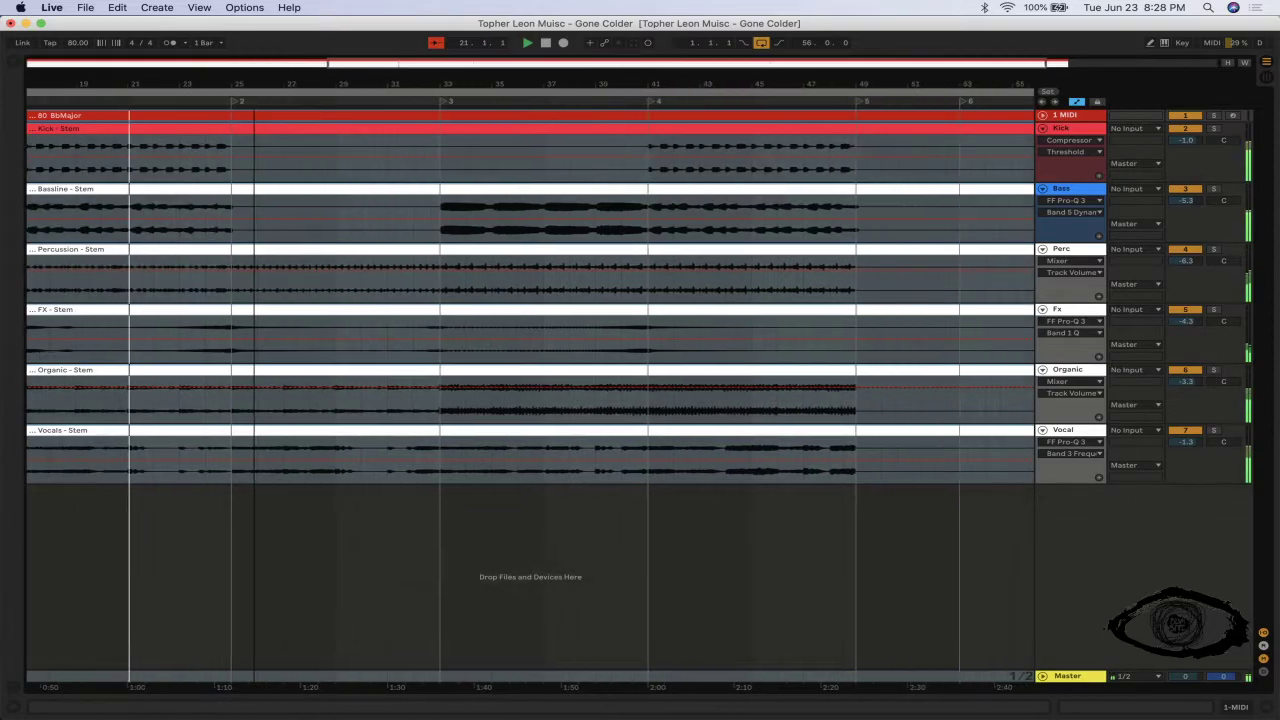
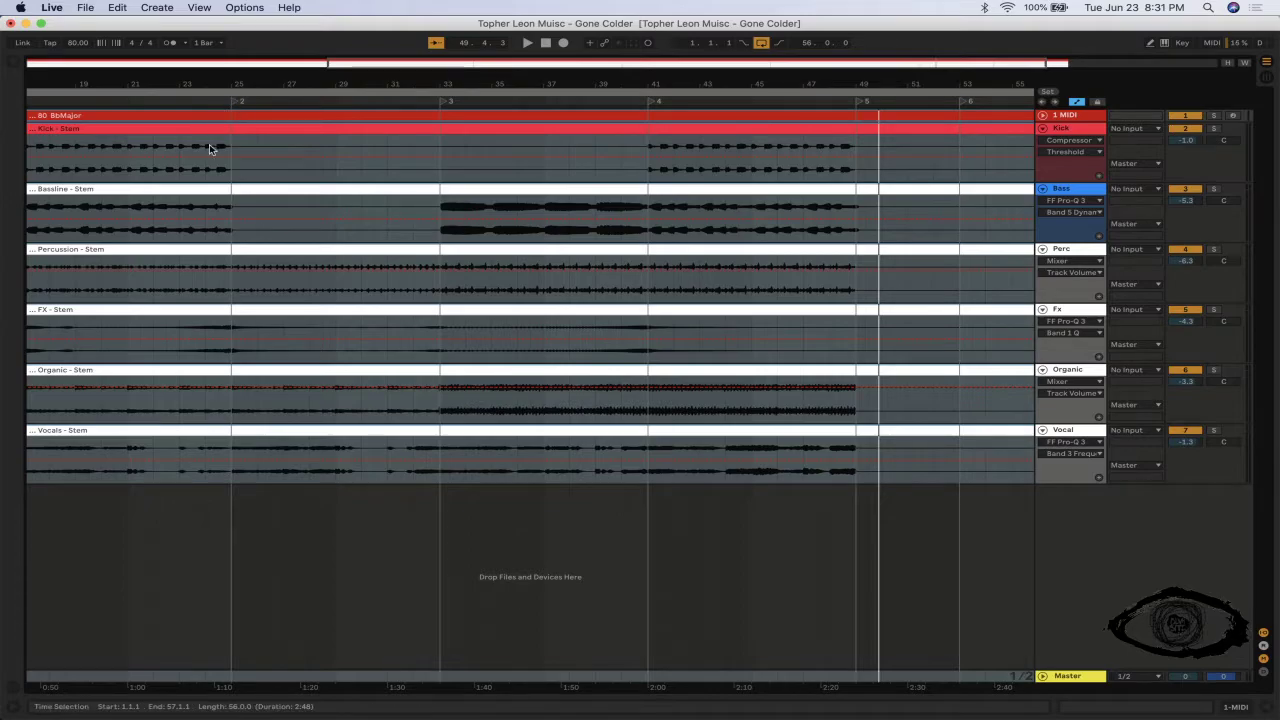
# - Play the song from the start, audition the stems' ending from bar 49, and place the insert marker near bar 47 on the Fx track
pyautogui.press('space')
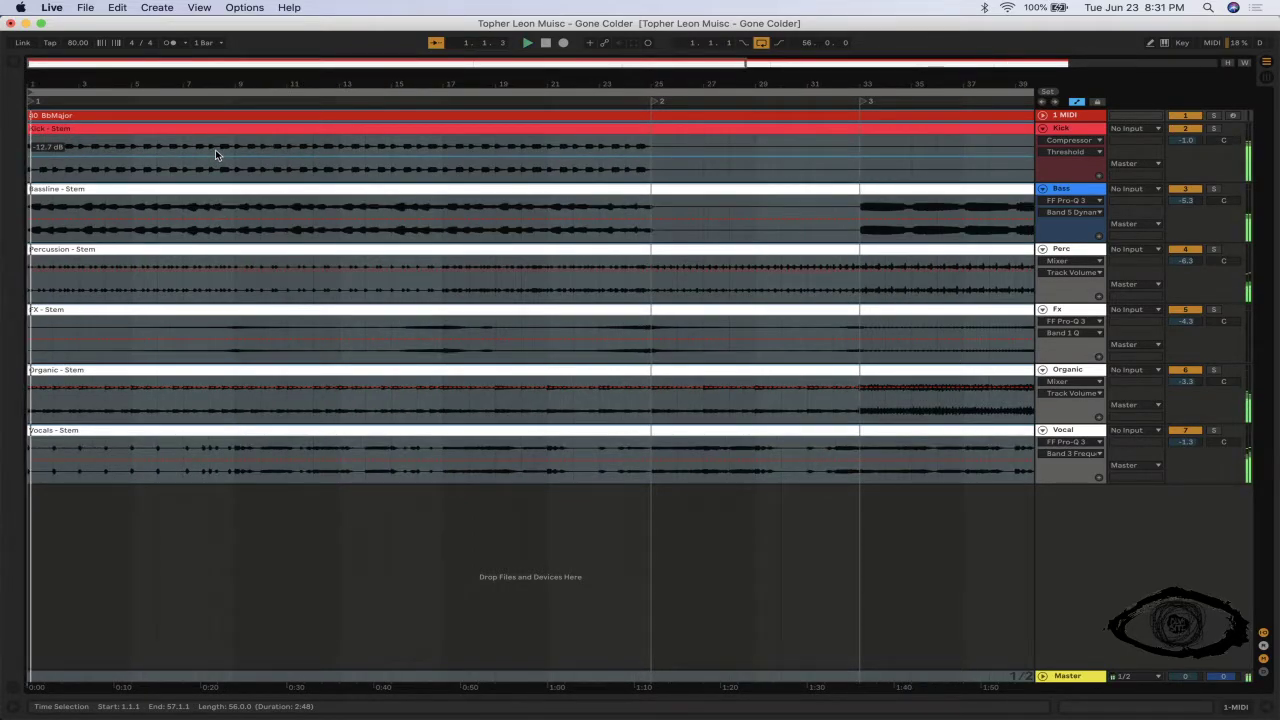
pyautogui.moveTo(842, 82); pyautogui.dragTo(250, 82)
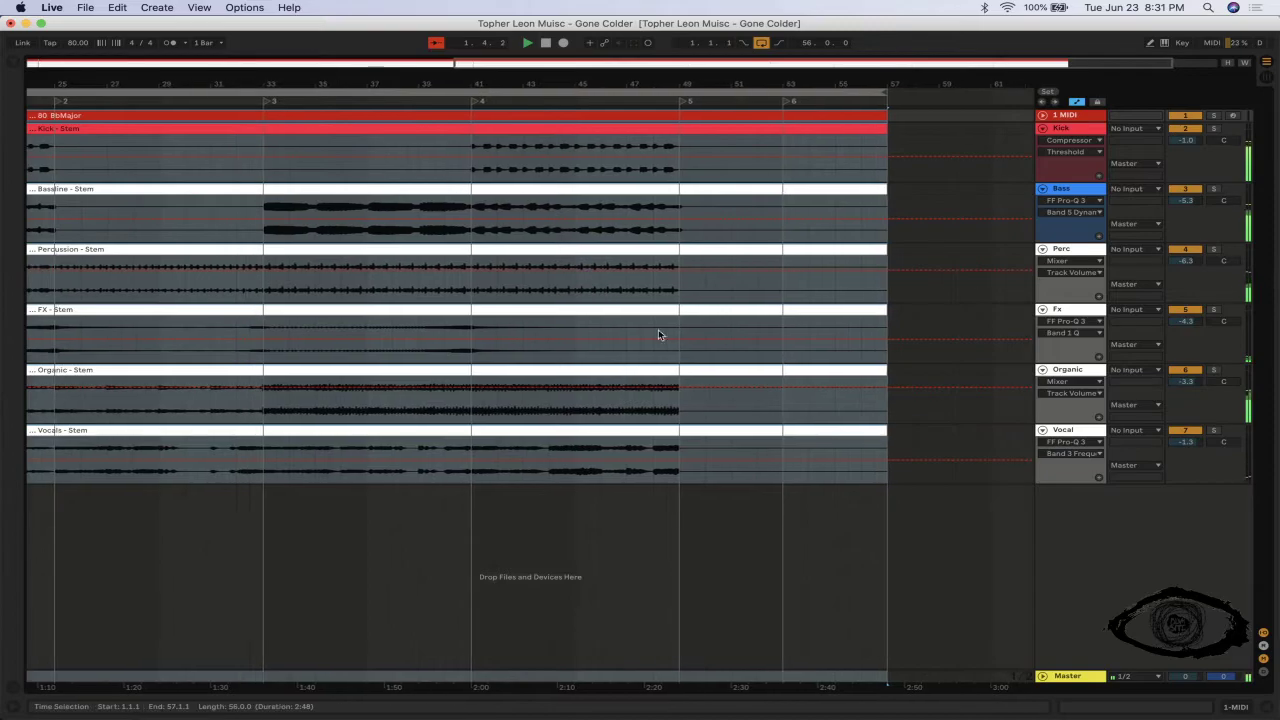
pyautogui.press('super+a')
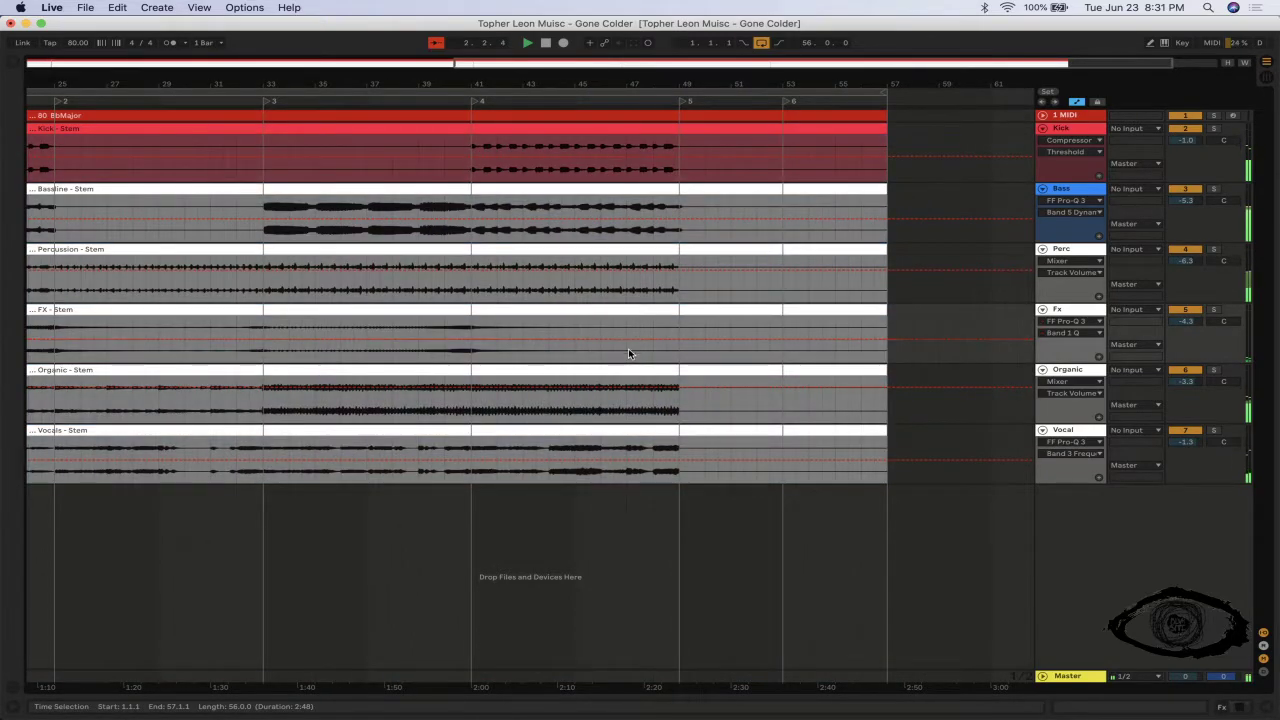
pyautogui.click(683, 356)
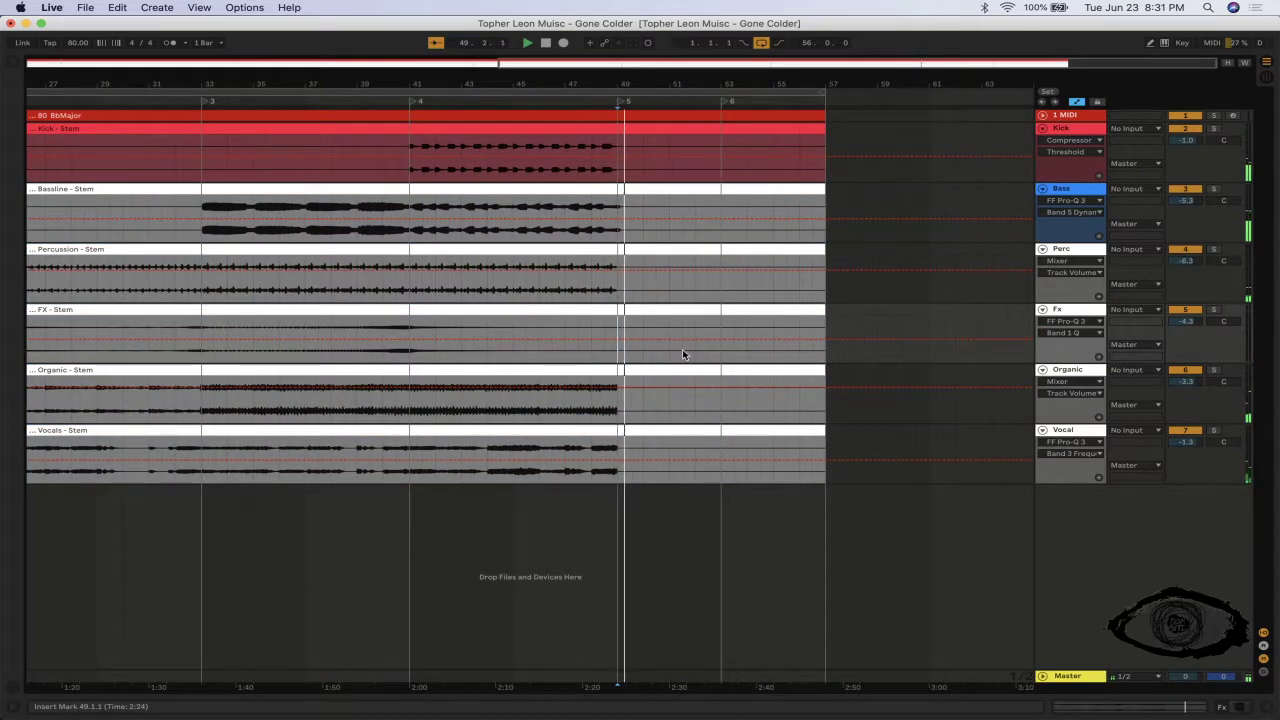
pyautogui.click(569, 351)
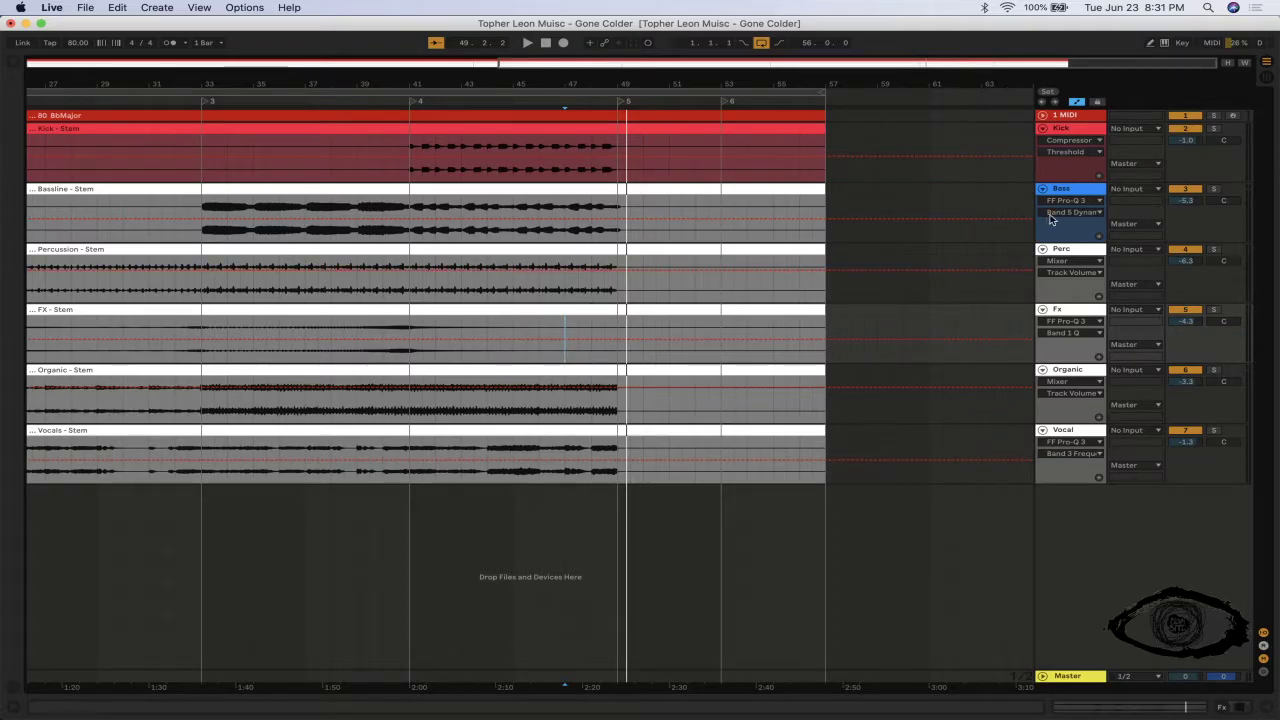
# - Open the Bass track's Pro-Q 3 and select its low-cut band so the band's frequency automation lane is shown
pyautogui.click(1069, 189)
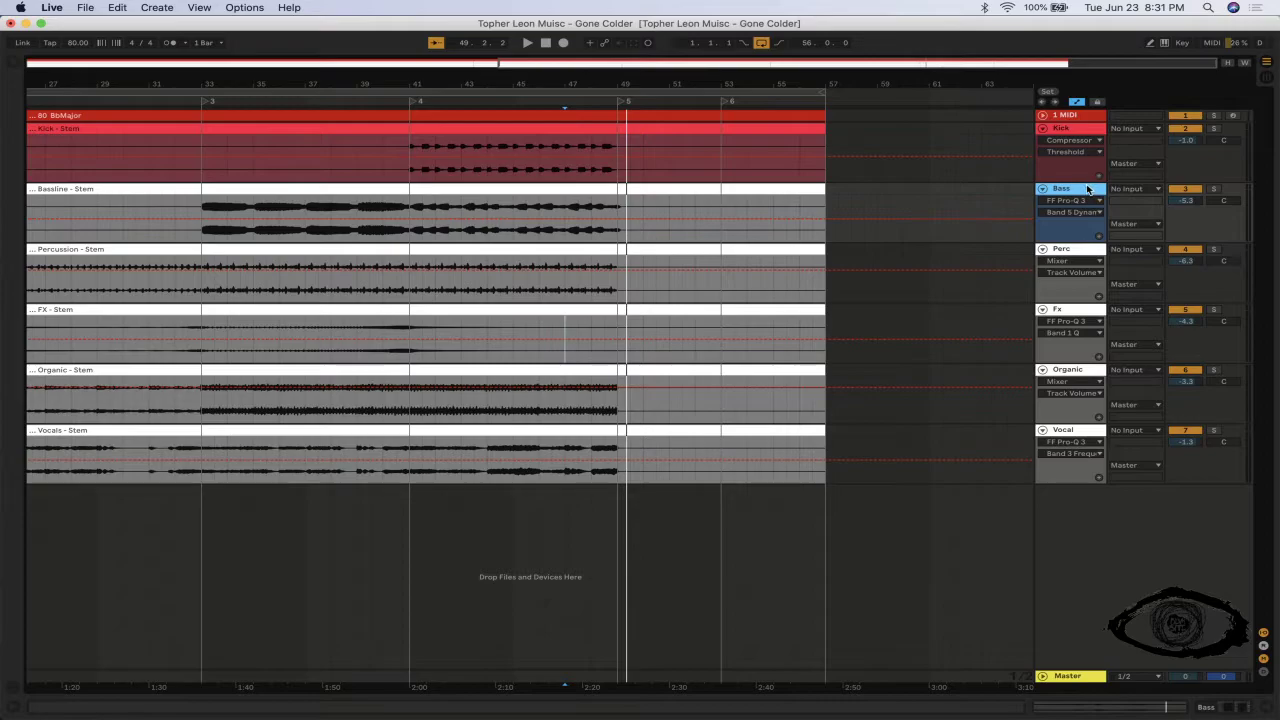
pyautogui.doubleClick(1076, 194)
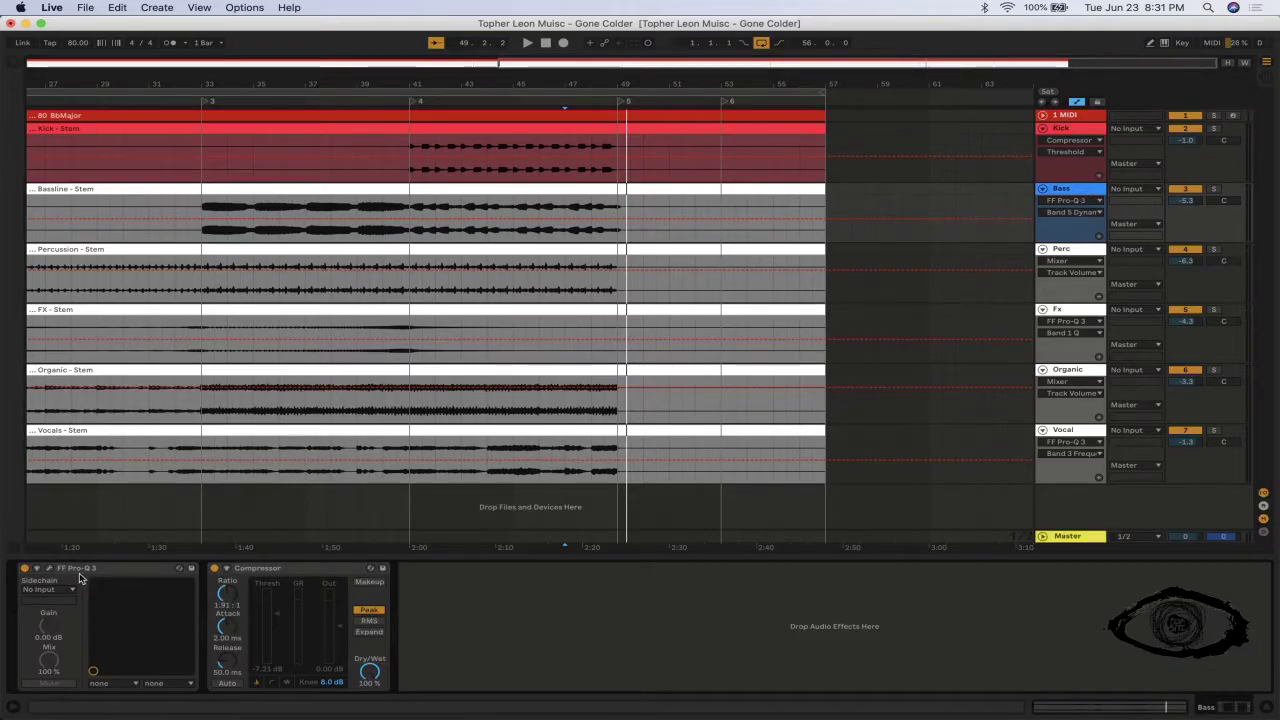
pyautogui.click(49, 569)
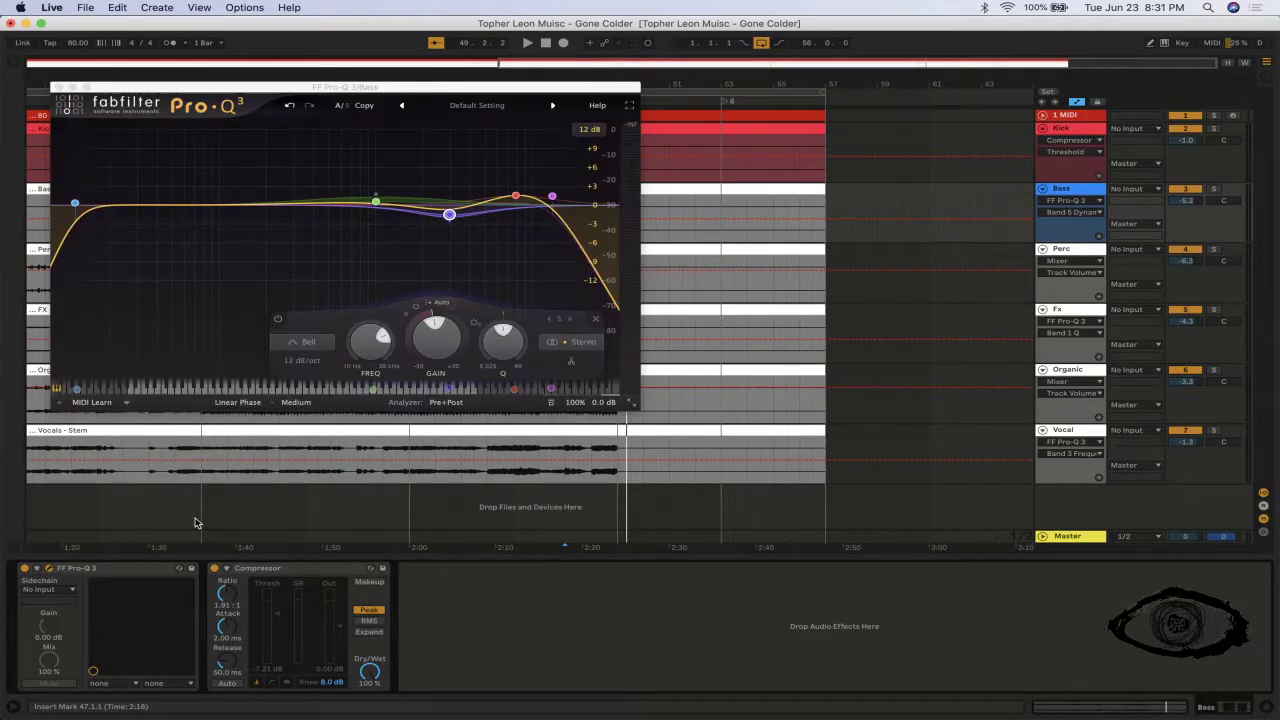
pyautogui.click(74, 203)
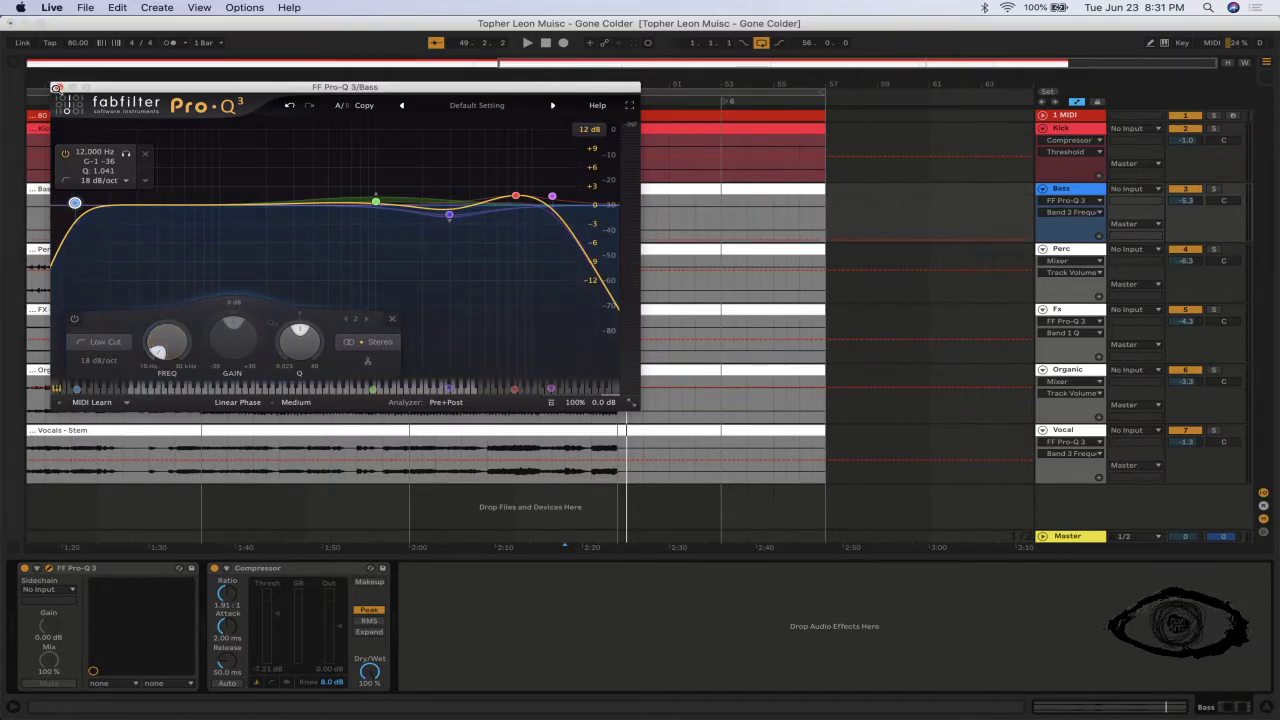
pyautogui.click(58, 88)
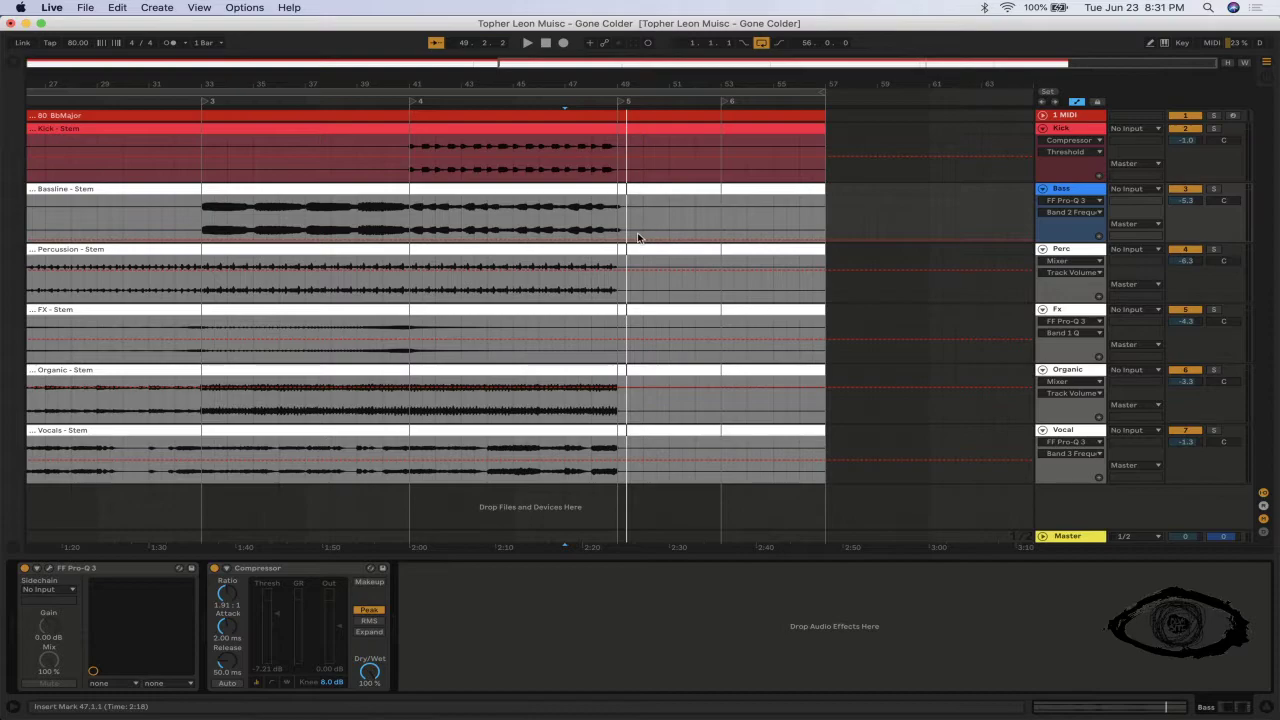
# - Automate the Bass low-cut frequency to ramp from 12 Hz at bar 45 up to 30000 Hz at bar 49
pyautogui.moveTo(620, 230); pyautogui.dragTo(527, 199)
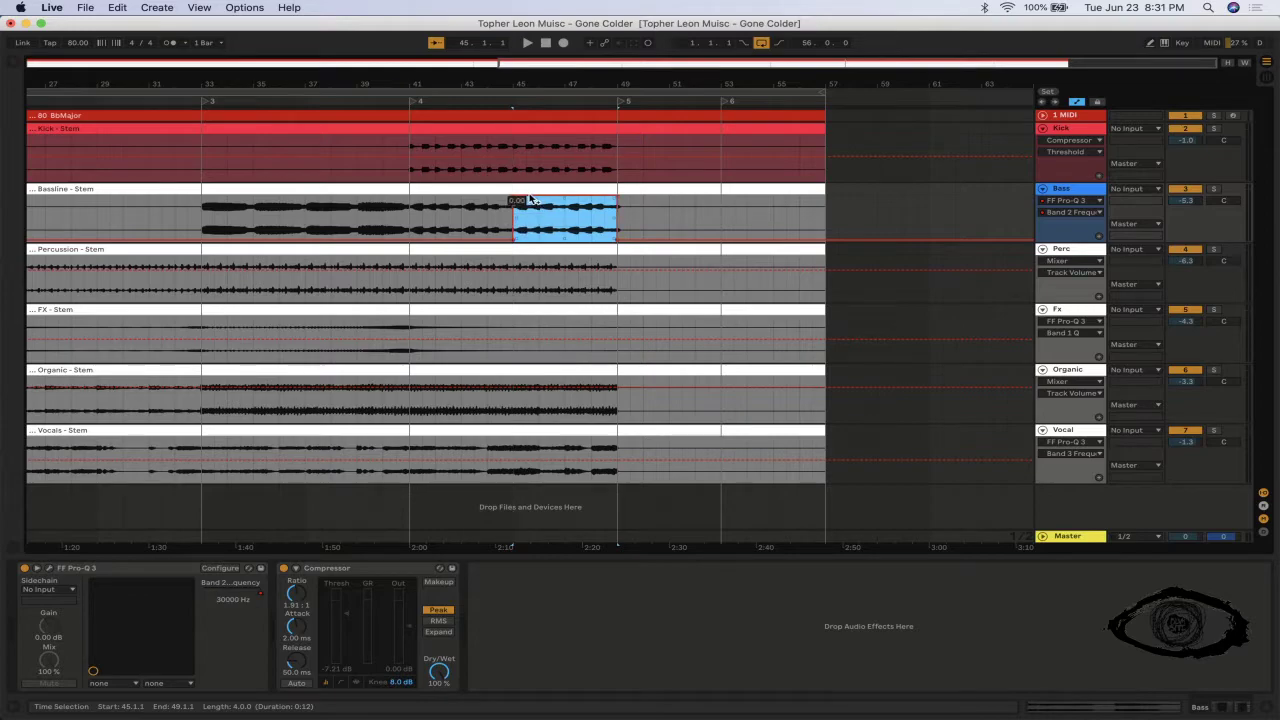
pyautogui.click(478, 228)
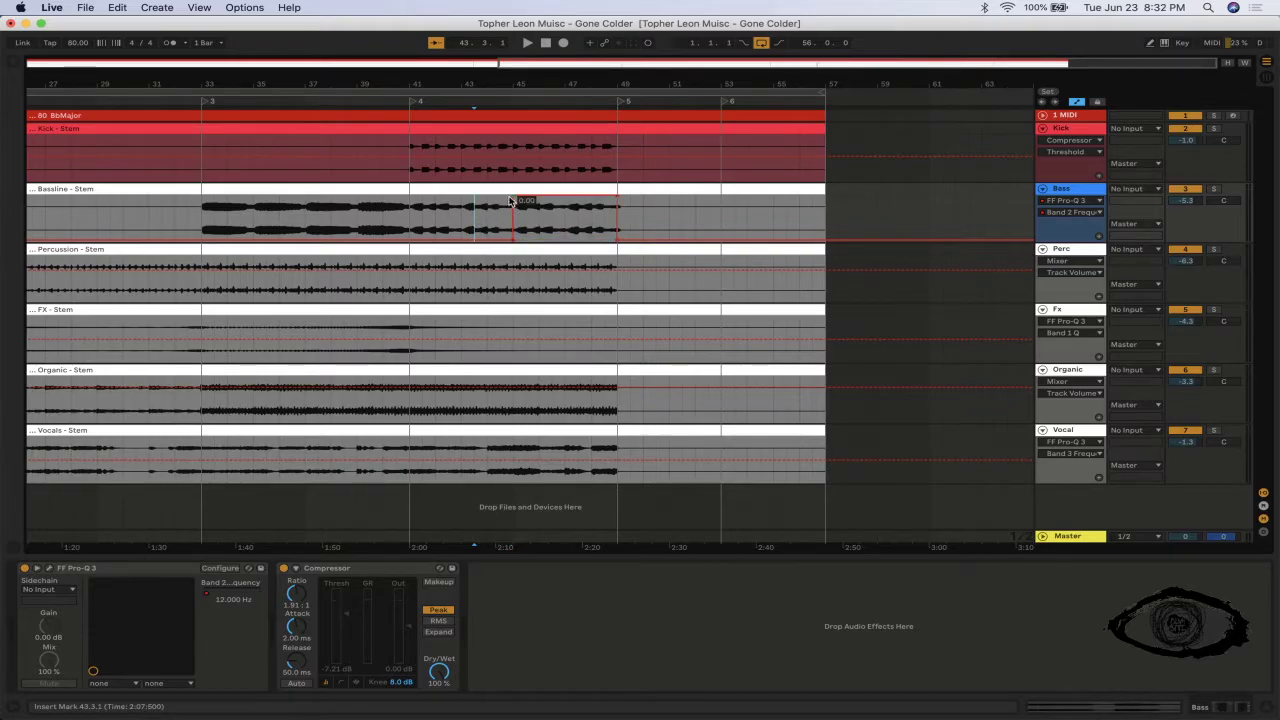
pyautogui.click(514, 197)
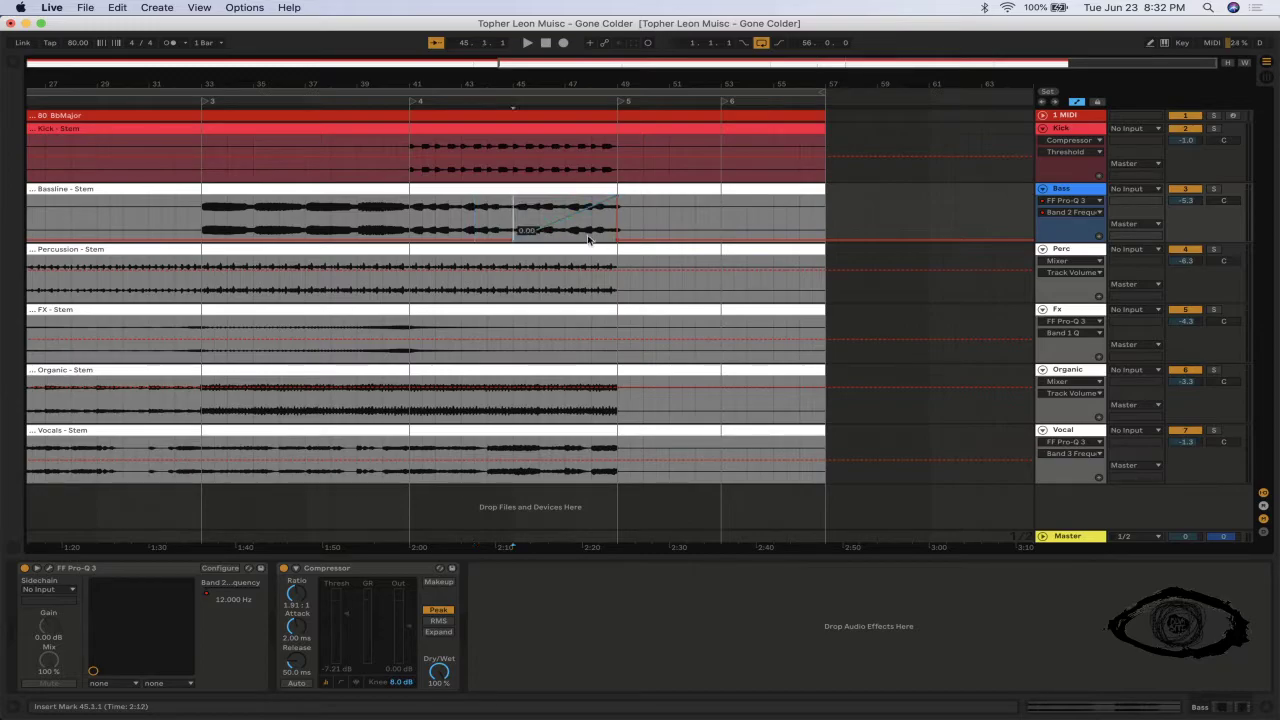
pyautogui.click(619, 241)
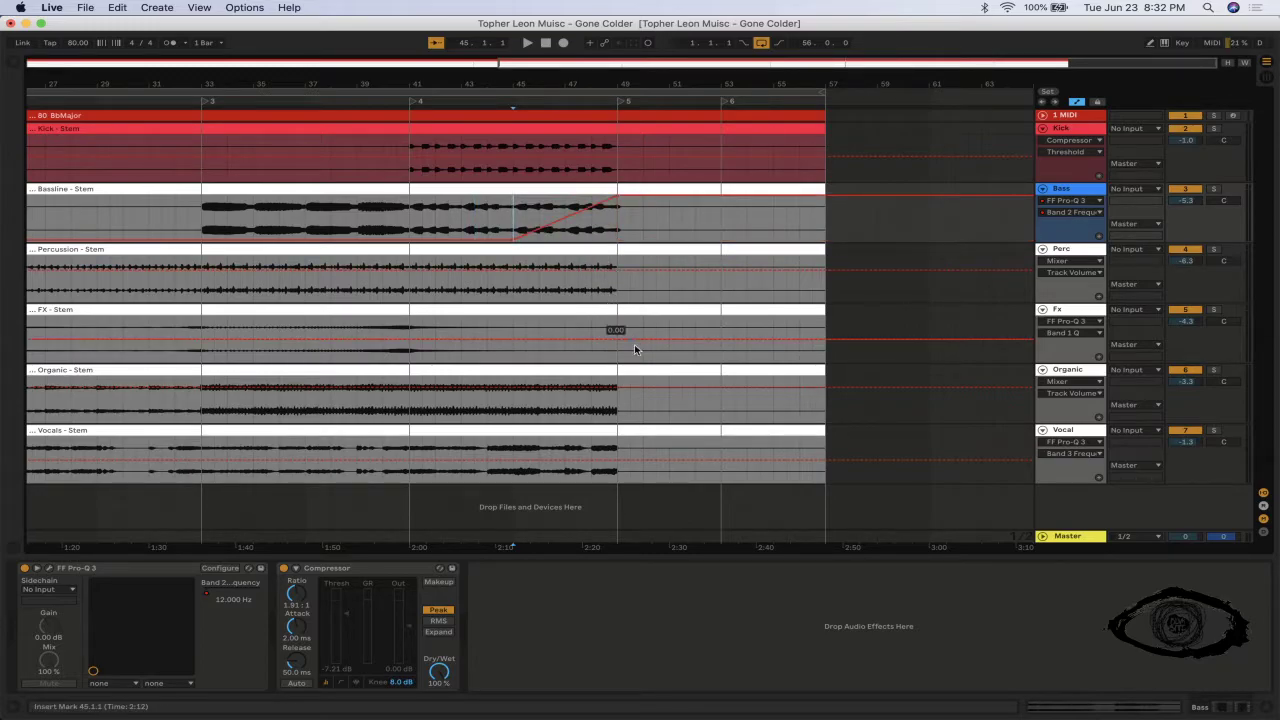
# - Search the browser for ping pong and add the Longest Ping Pong delay preset to the Organic track
pyautogui.click(1072, 370)
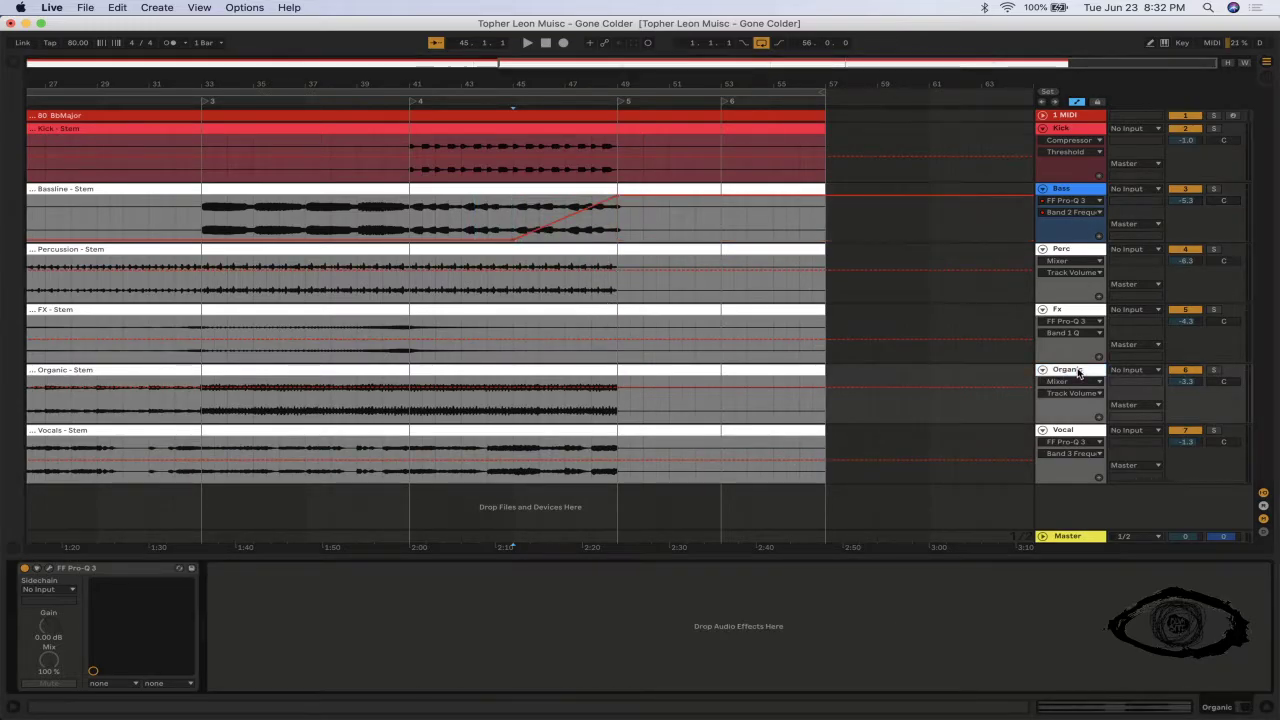
pyautogui.click(16, 64)
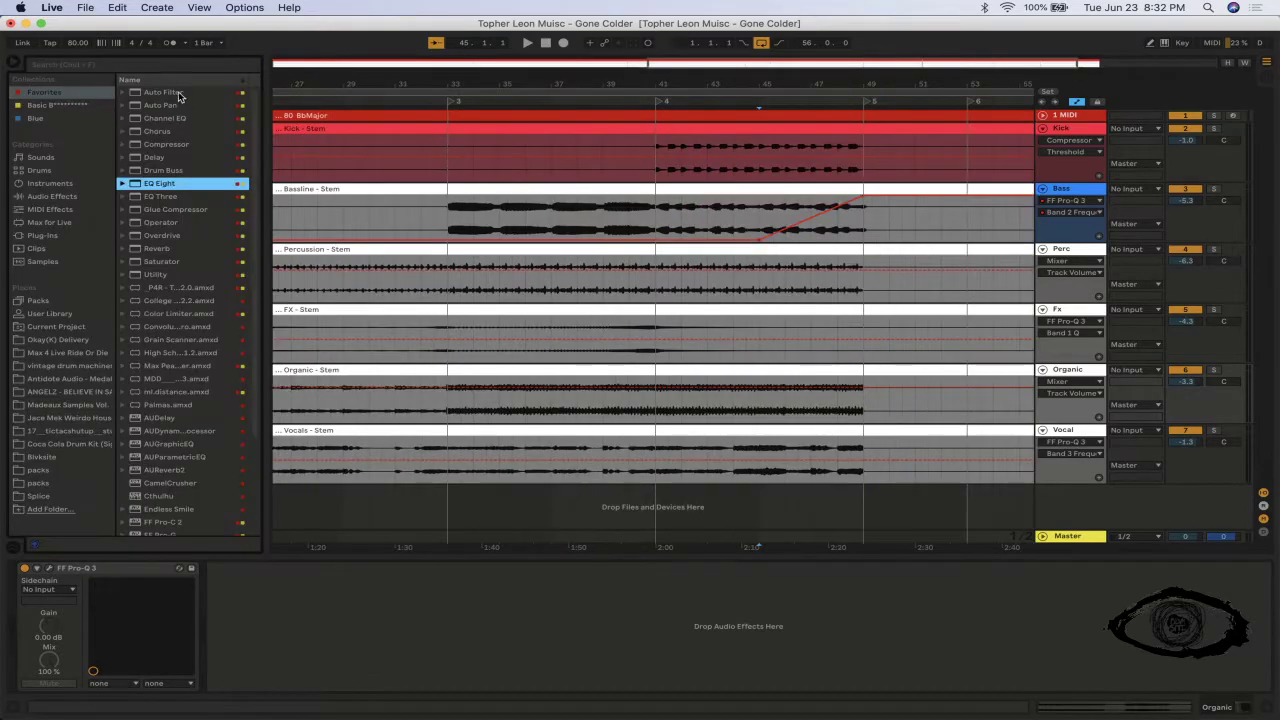
pyautogui.scroll(-3, 178, 484)
pyautogui.click(145, 69)
pyautogui.write('ping pong')
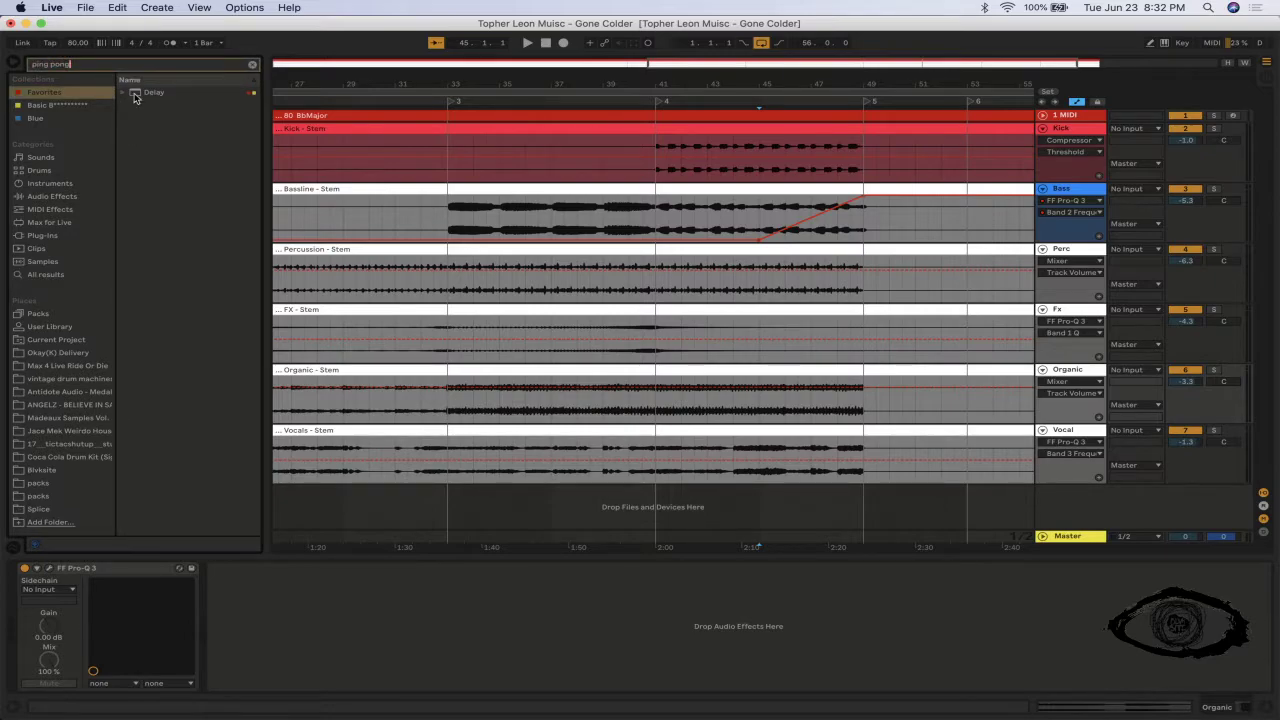
pyautogui.click(122, 92)
pyautogui.click(132, 105)
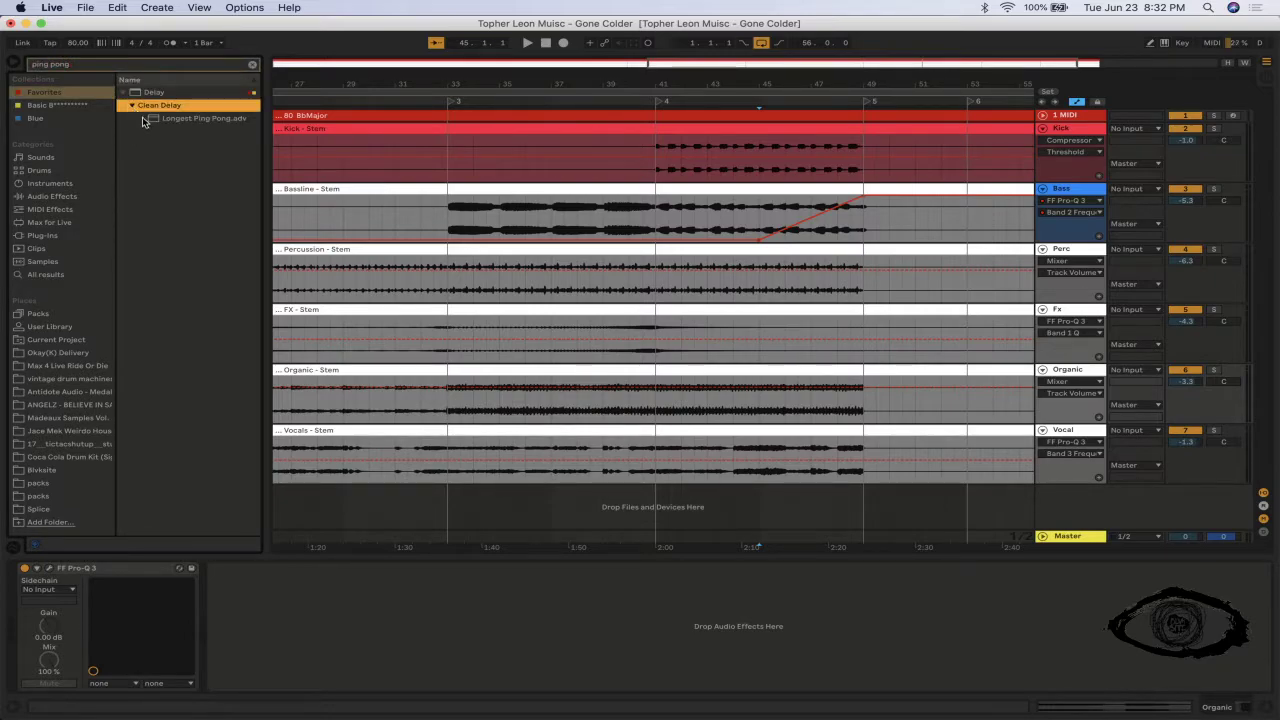
pyautogui.click(172, 120)
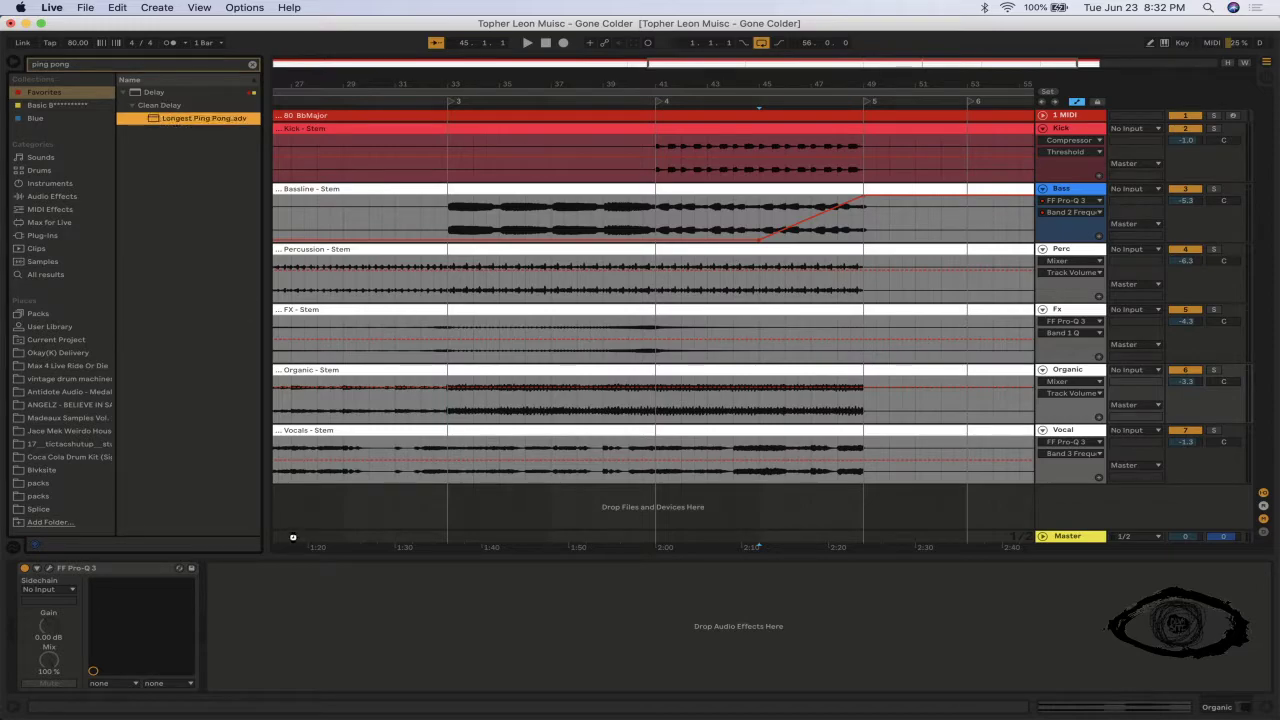
pyautogui.moveTo(292, 534); pyautogui.dragTo(295, 540)
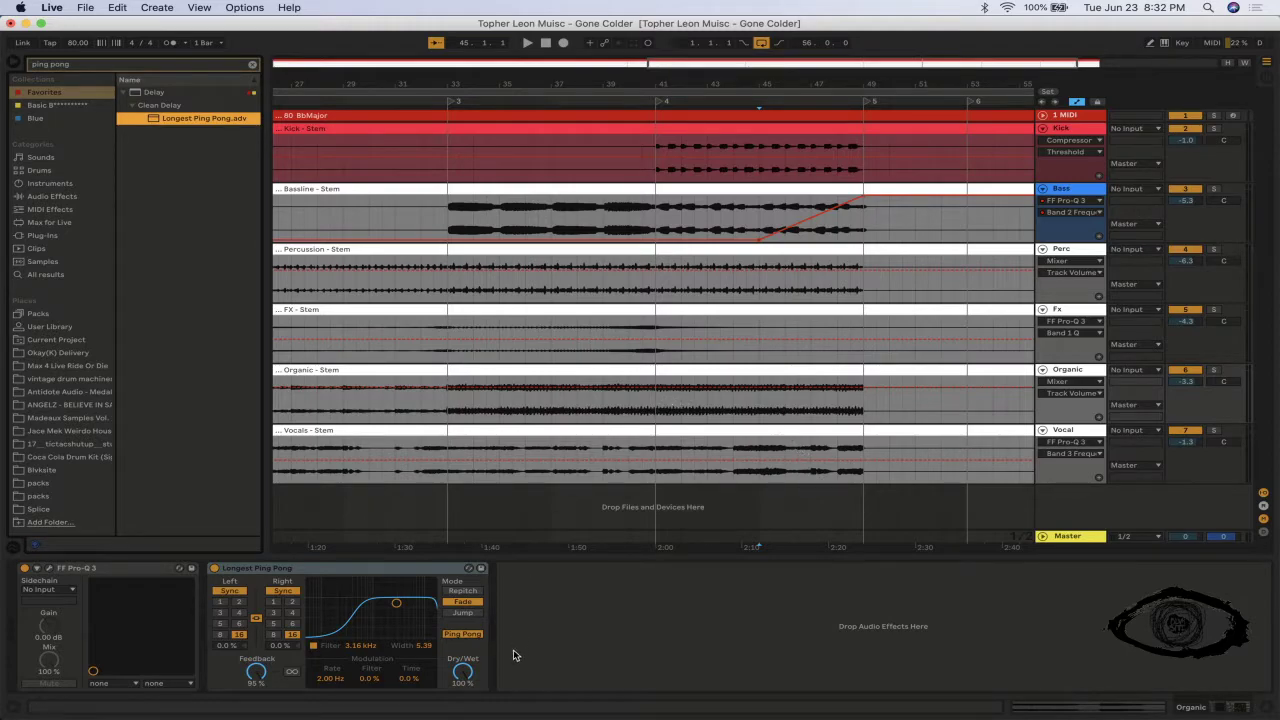
# - Set the Organic track's delay to 15% feedback, with the filter at 546 Hz and width 3.29
pyautogui.click(462, 672)
pyautogui.click(247, 676)
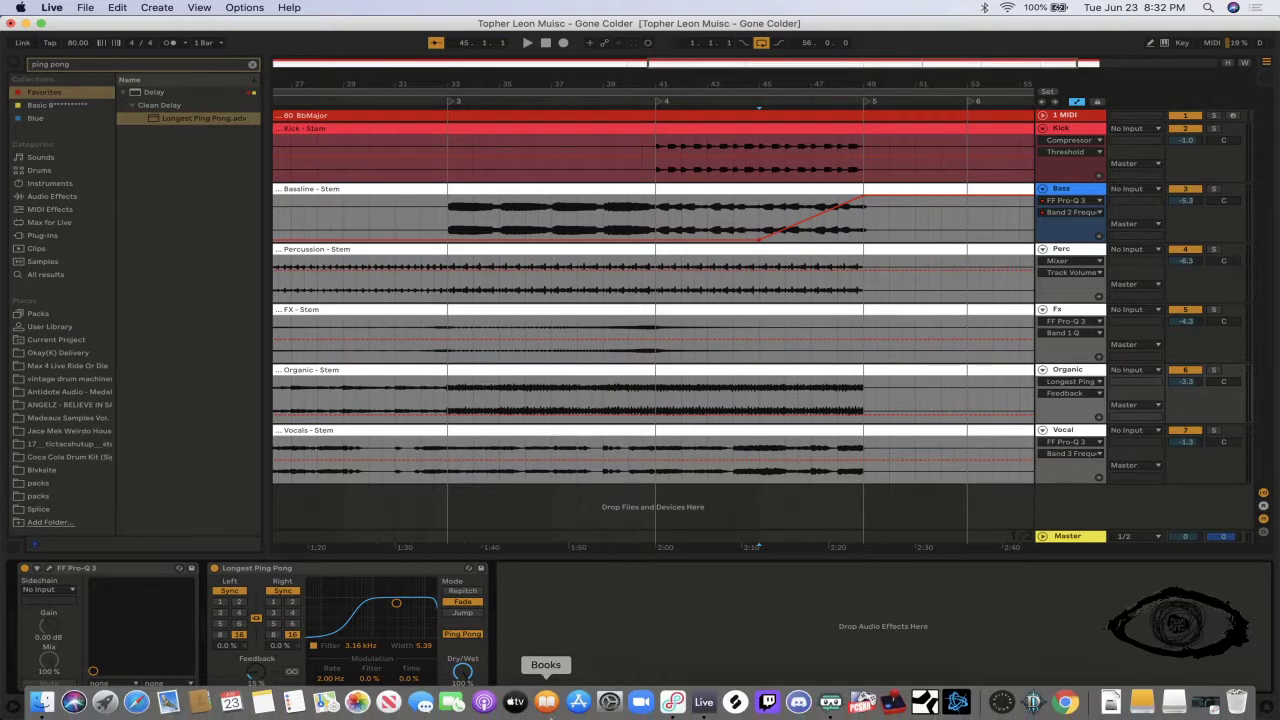
pyautogui.click(359, 646)
pyautogui.moveTo(359, 646); pyautogui.dragTo(359, 688)
pyautogui.moveTo(427, 646); pyautogui.dragTo(427, 685)
pyautogui.moveTo(362, 646)
pyautogui.mouseDown()
pyautogui.moveTo(362, 658)
pyautogui.moveTo(379, 646)
pyautogui.mouseUp()
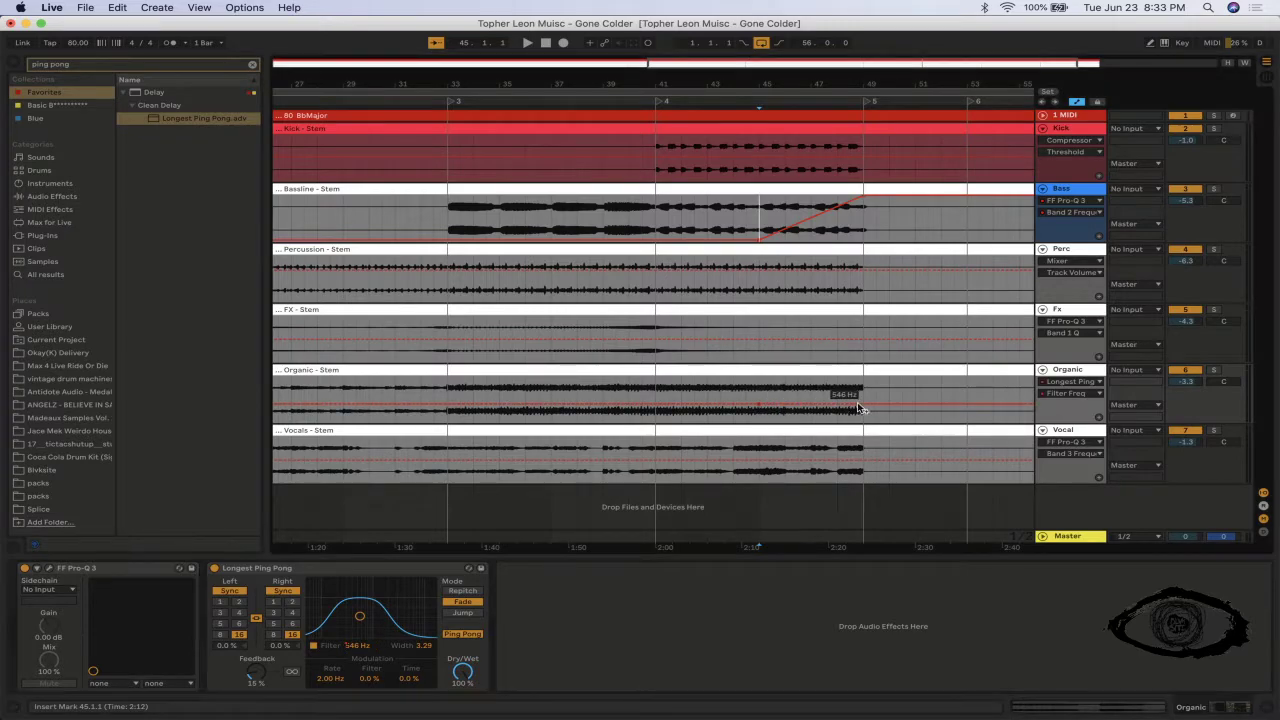
# - Automate the Organic delay's filter frequency and feedback to rise toward bar 49
pyautogui.moveTo(863, 408); pyautogui.dragTo(862, 378)
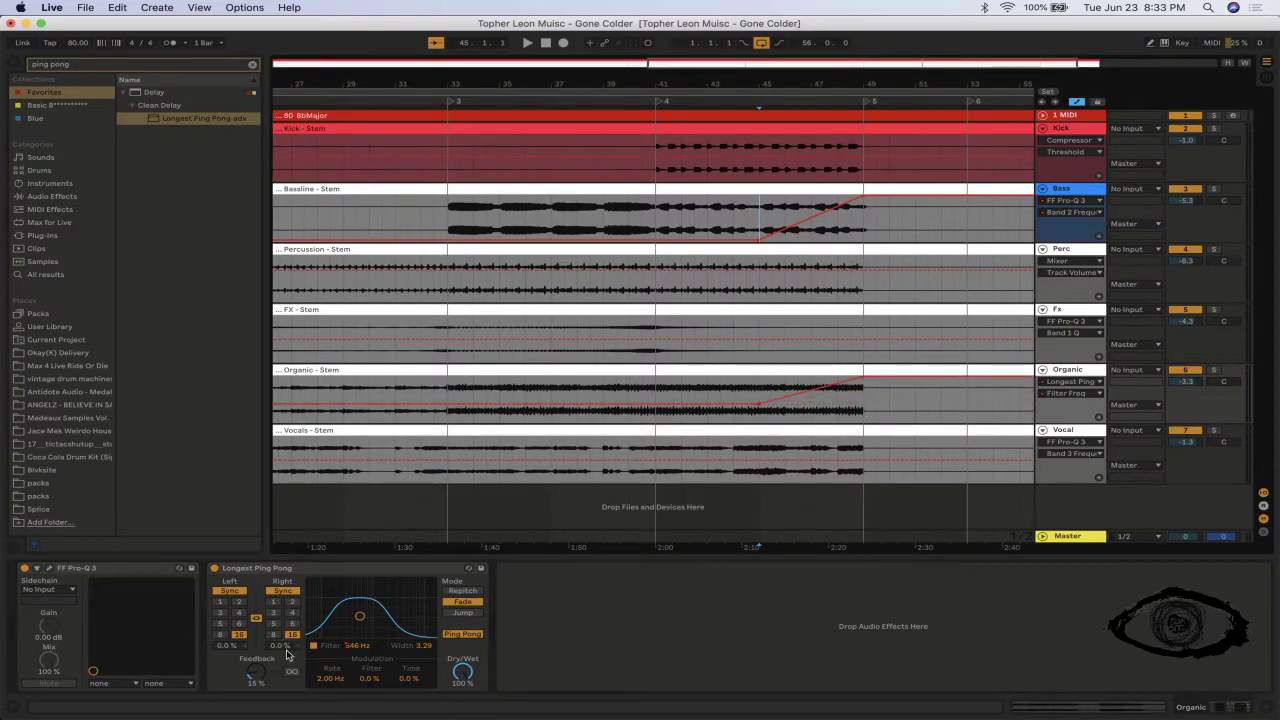
pyautogui.click(256, 675)
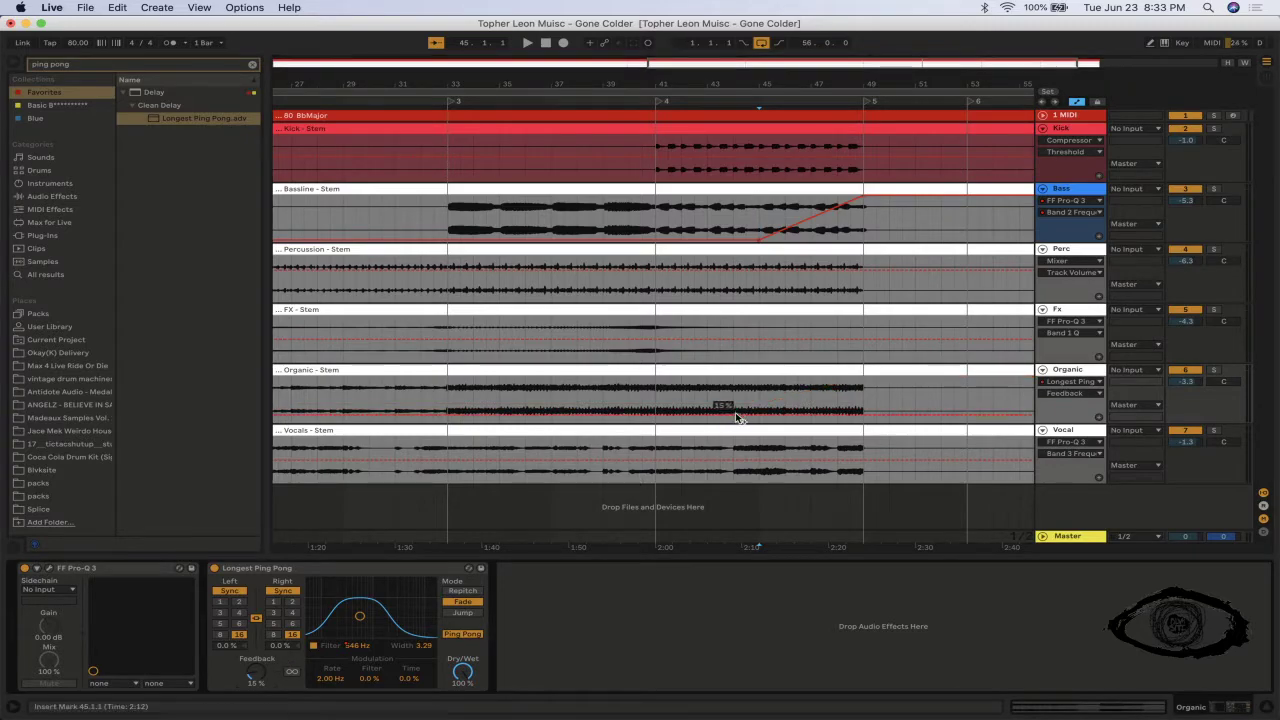
pyautogui.moveTo(865, 418); pyautogui.dragTo(865, 414)
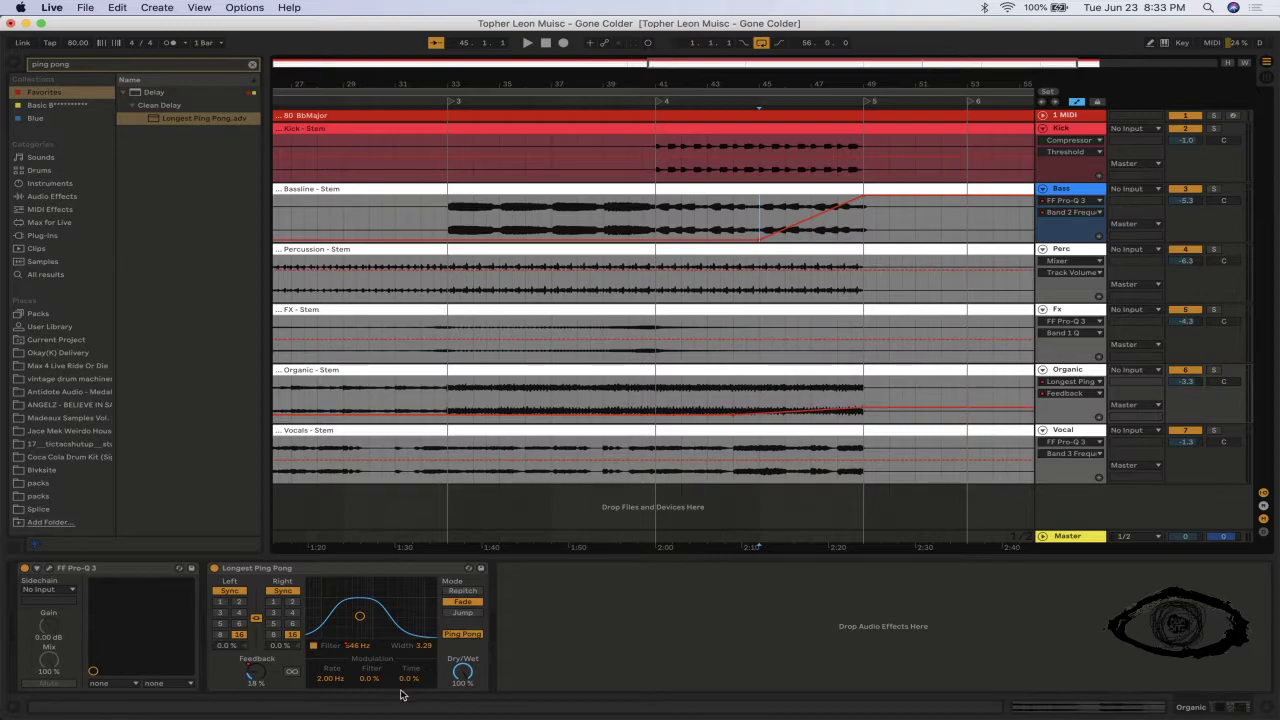
# - Automate the delay's Dry/Wet from 0% at bar 45 to 100% at bar 49, and anchor the feedback ramp at 15% on bar 45
pyautogui.click(460, 674)
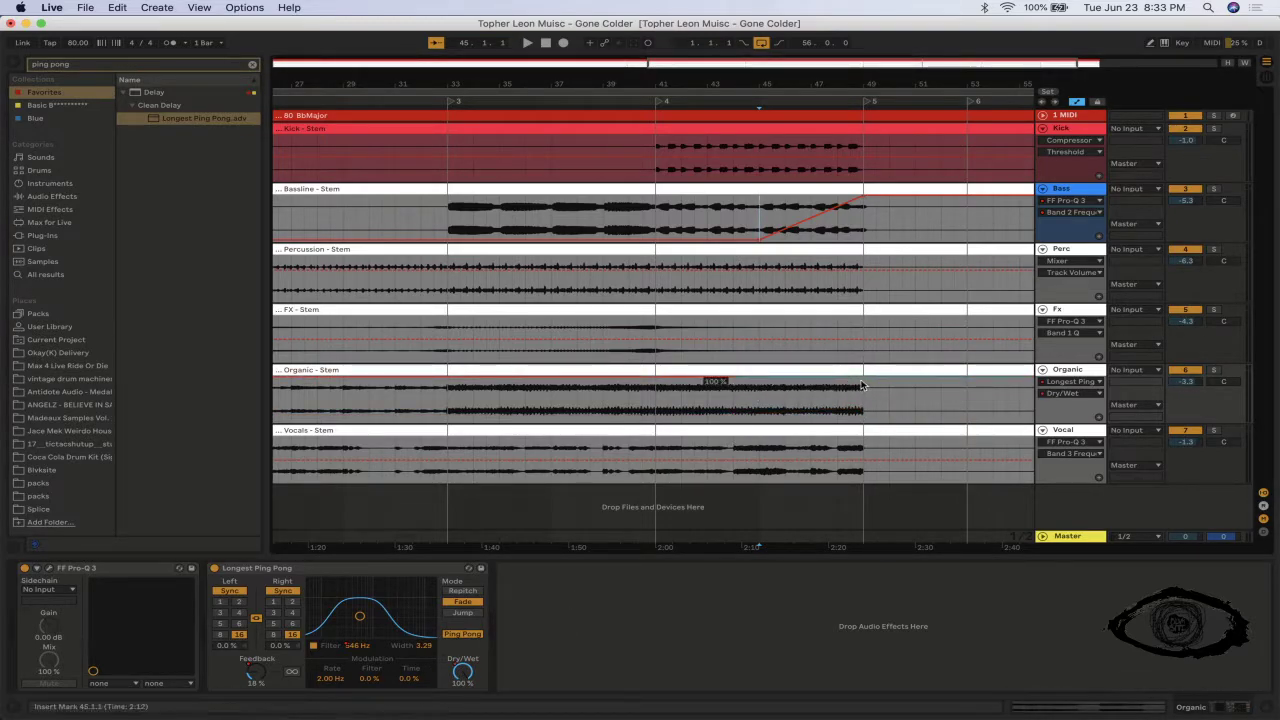
pyautogui.moveTo(731, 381); pyautogui.dragTo(758, 422)
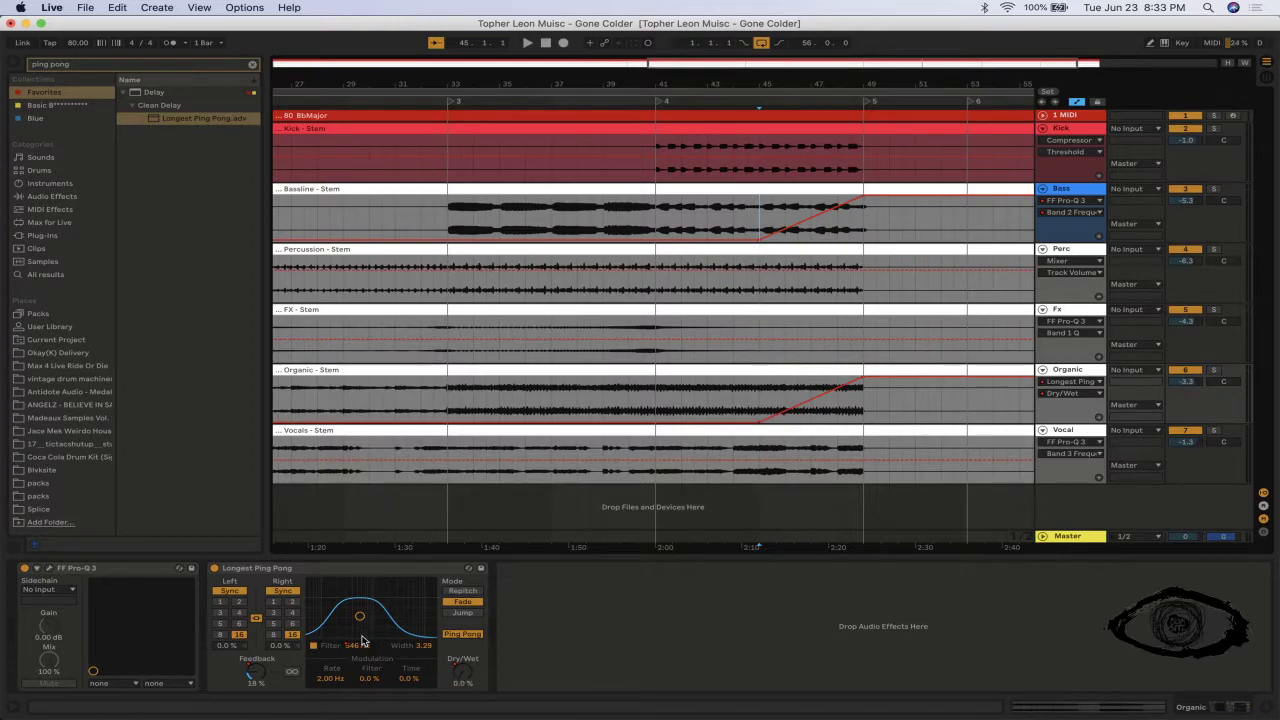
pyautogui.click(358, 644)
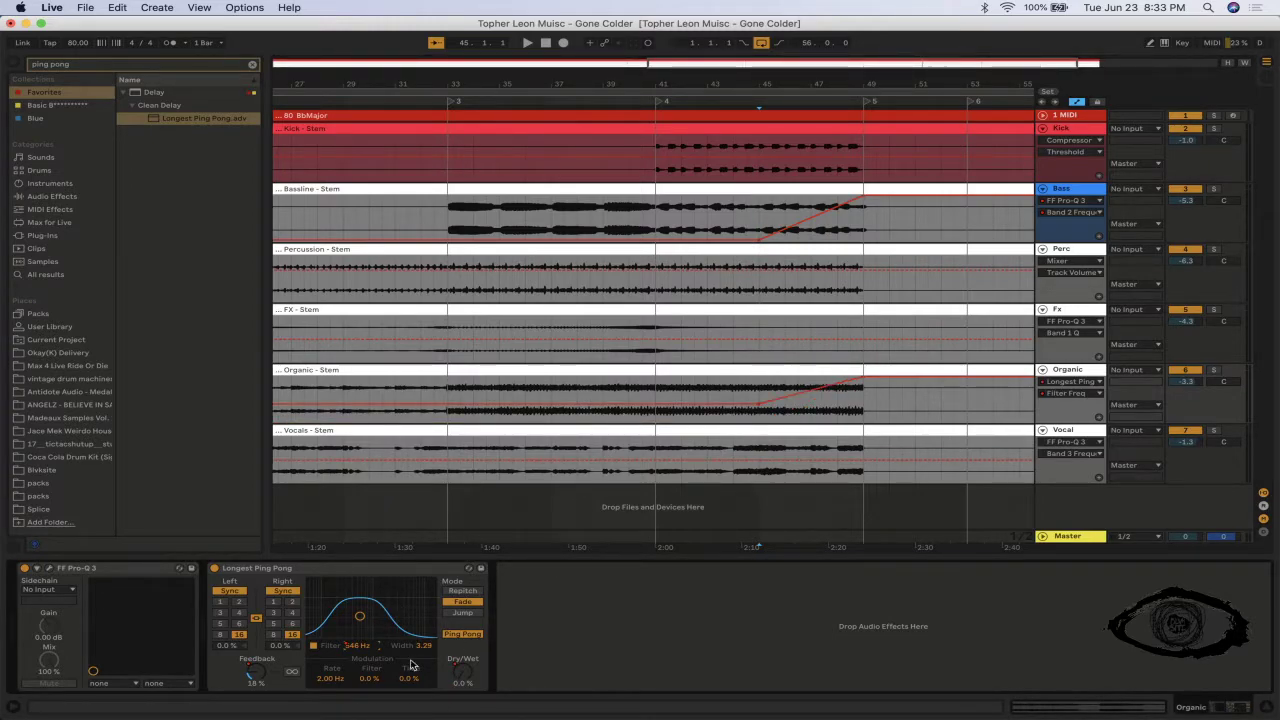
pyautogui.click(254, 676)
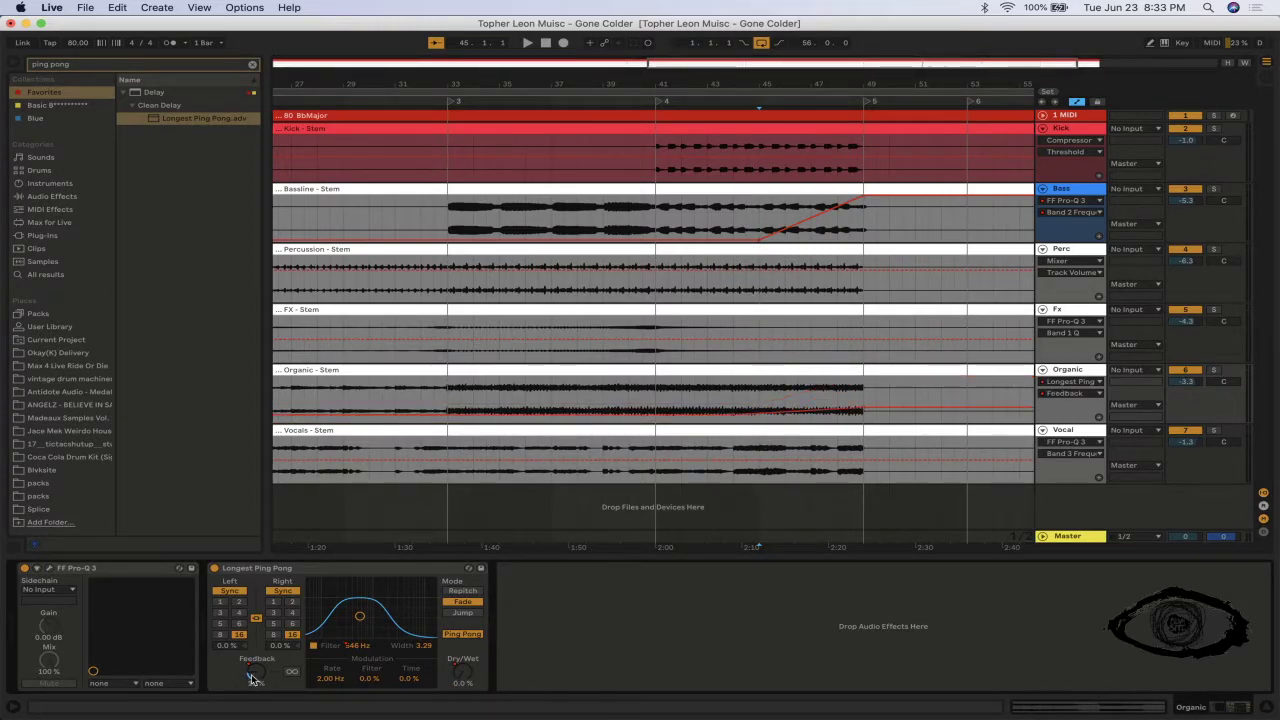
pyautogui.click(758, 410)
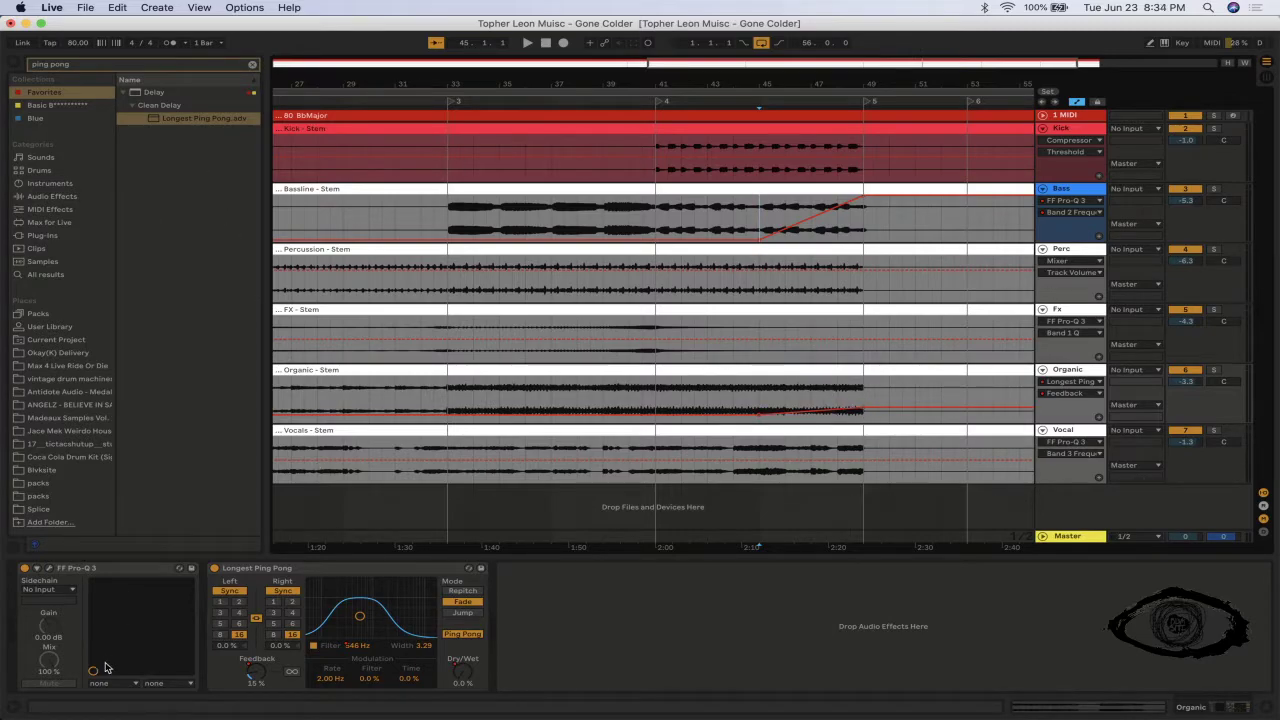
# - Show the Organic Pro-Q 3's Band 4 Frequency automation and draw a rise from 1134.4 Hz at bar 45 to bar 49
pyautogui.click(50, 567)
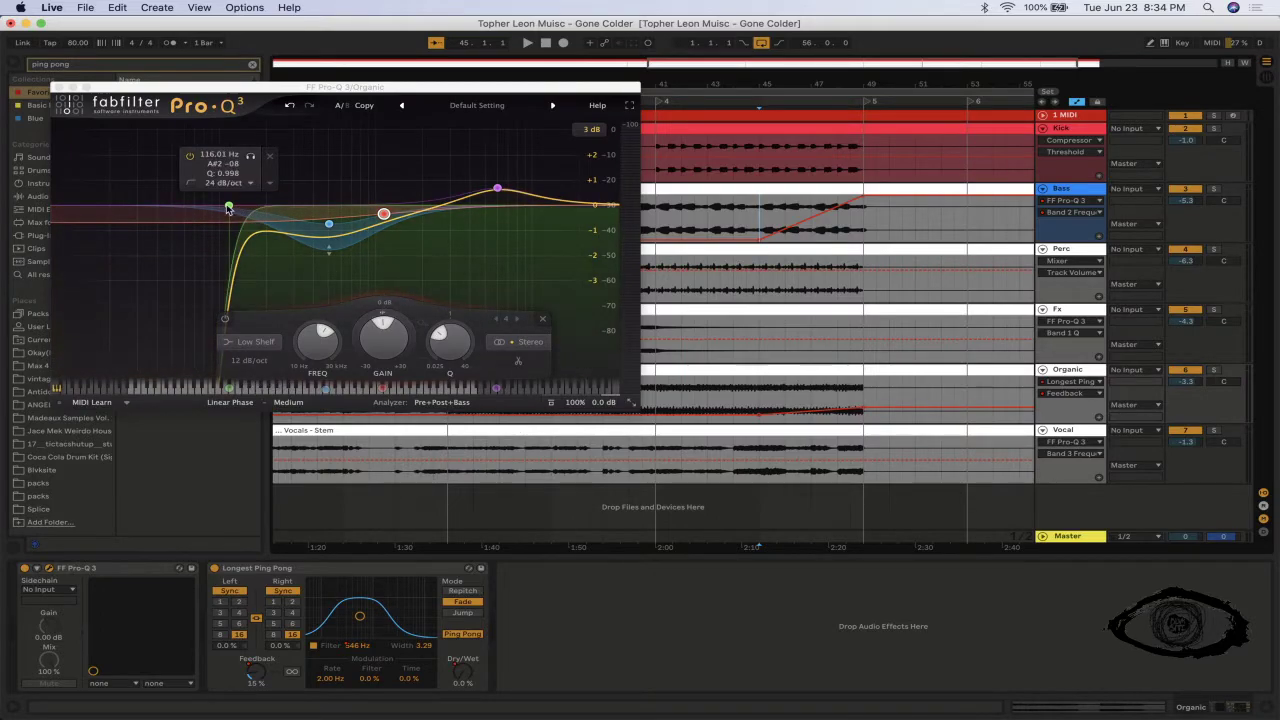
pyautogui.click(228, 184)
pyautogui.click(231, 185)
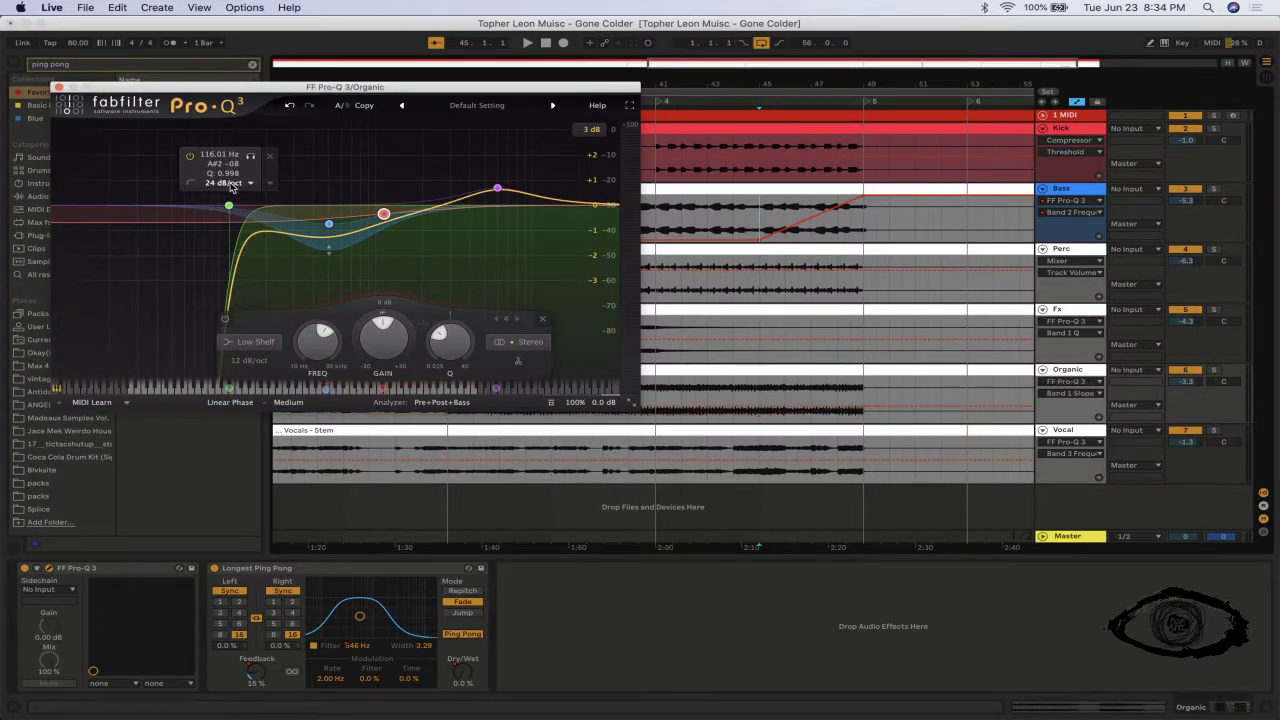
pyautogui.click(327, 355)
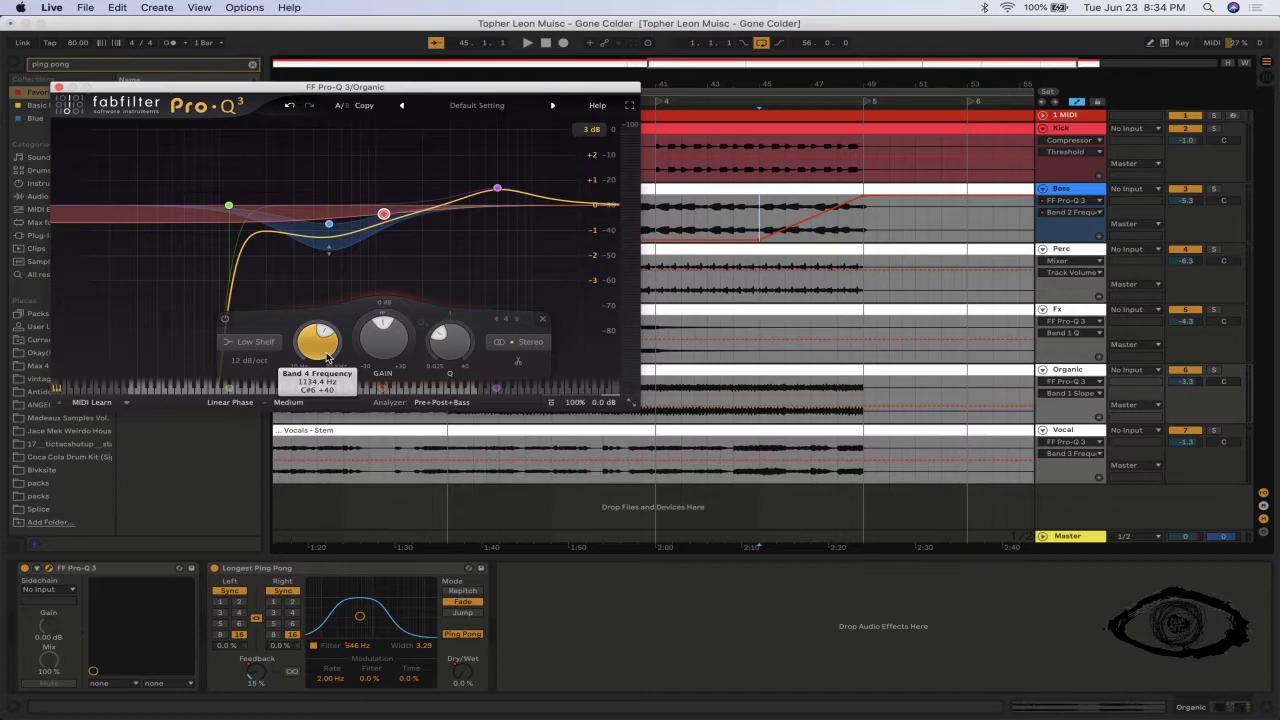
pyautogui.click(59, 87)
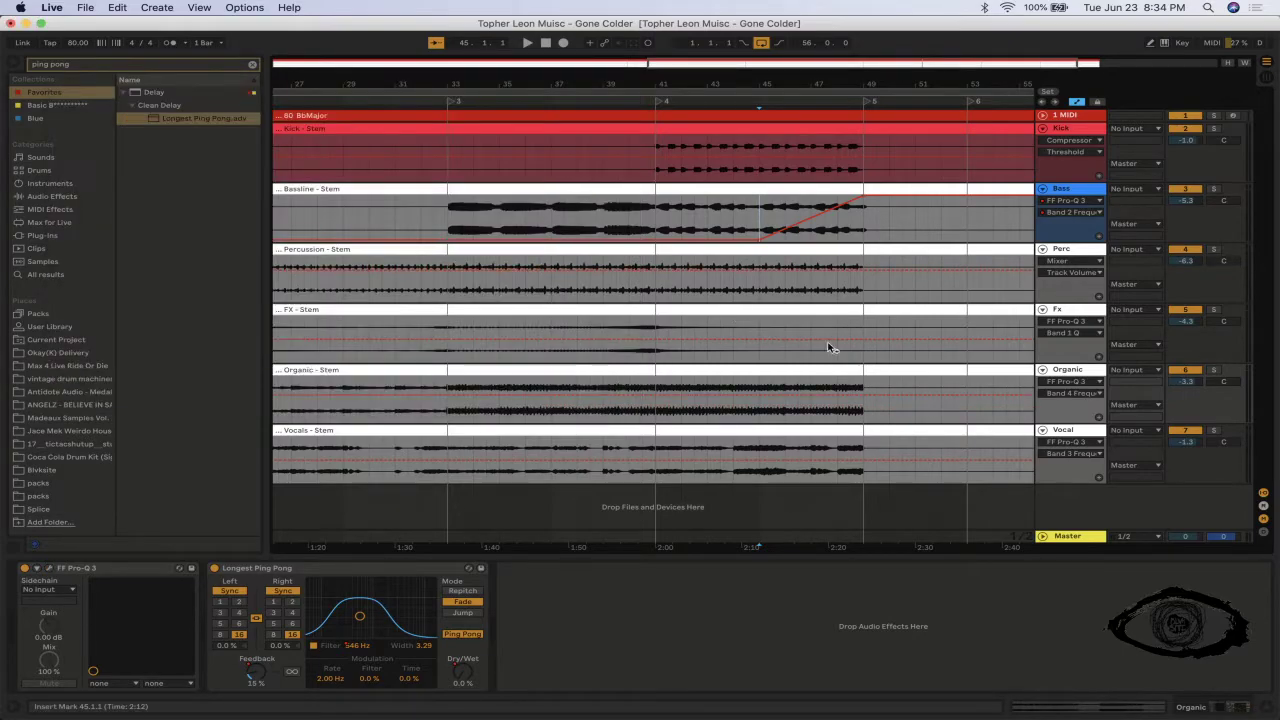
pyautogui.click(758, 394)
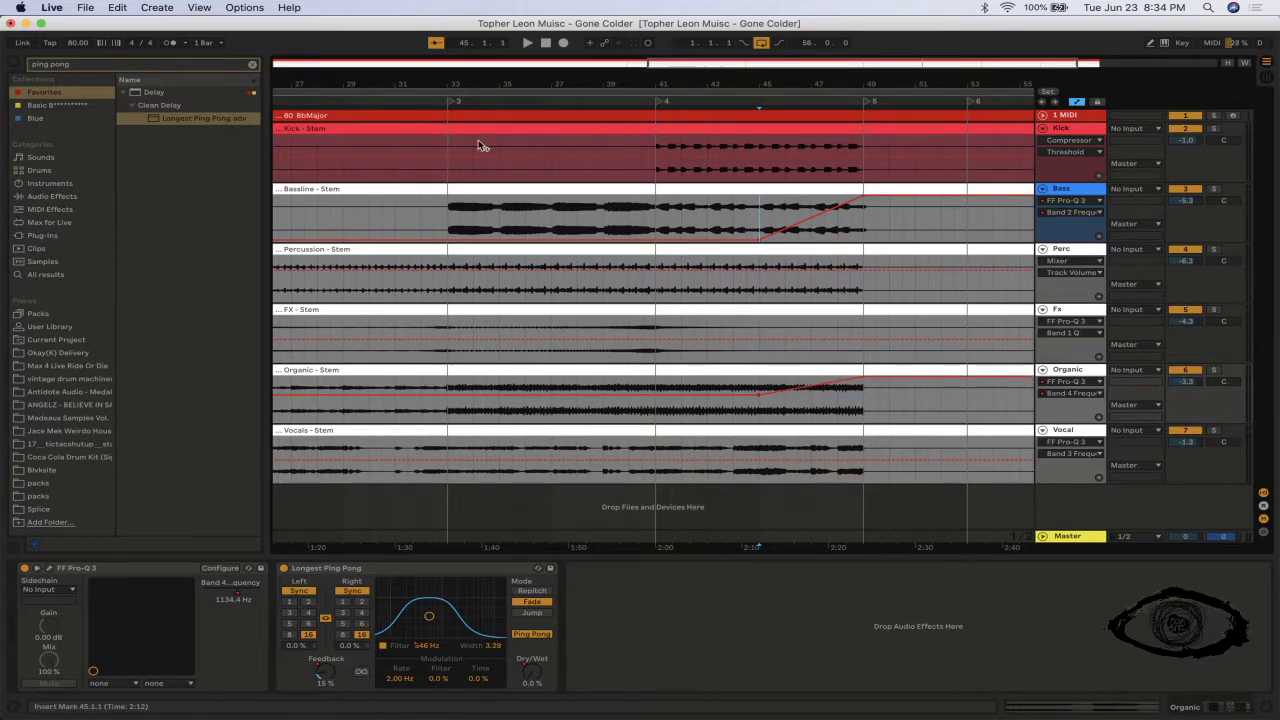
# - Fit the whole song in the arrangement and play it from the start to hear the mix
pyautogui.click(349, 91)
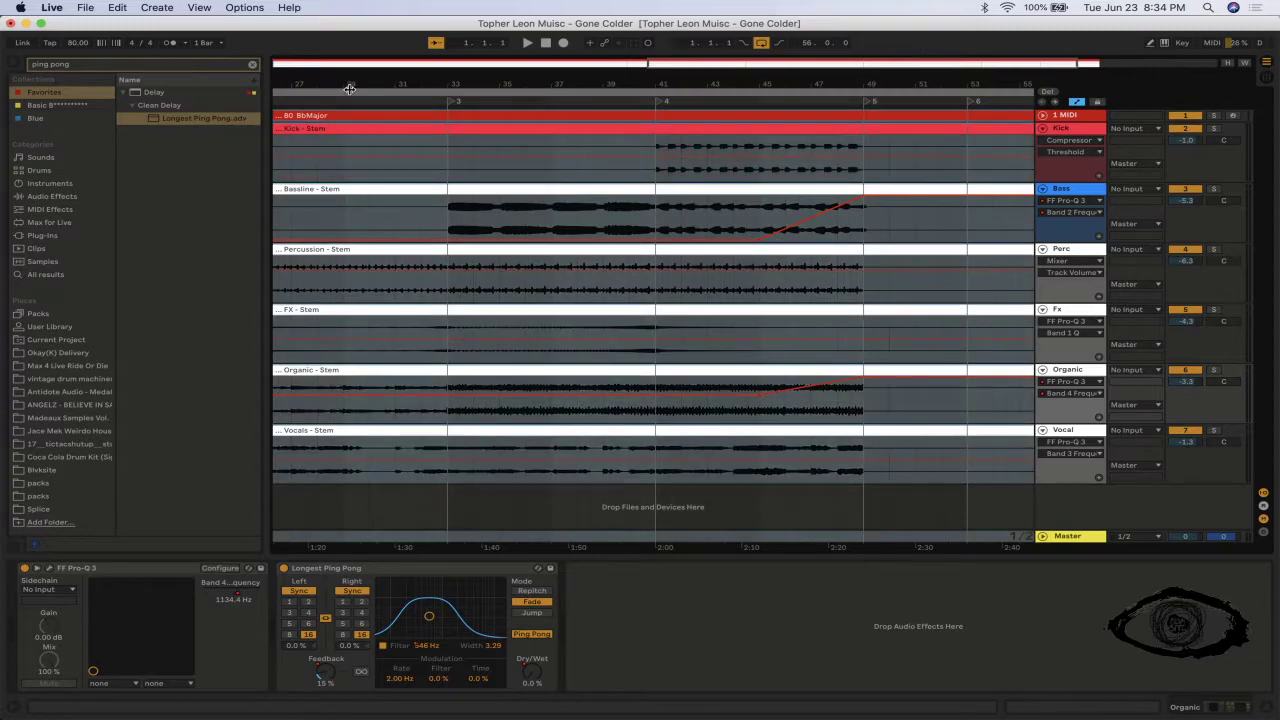
pyautogui.press('z')
pyautogui.press('space')
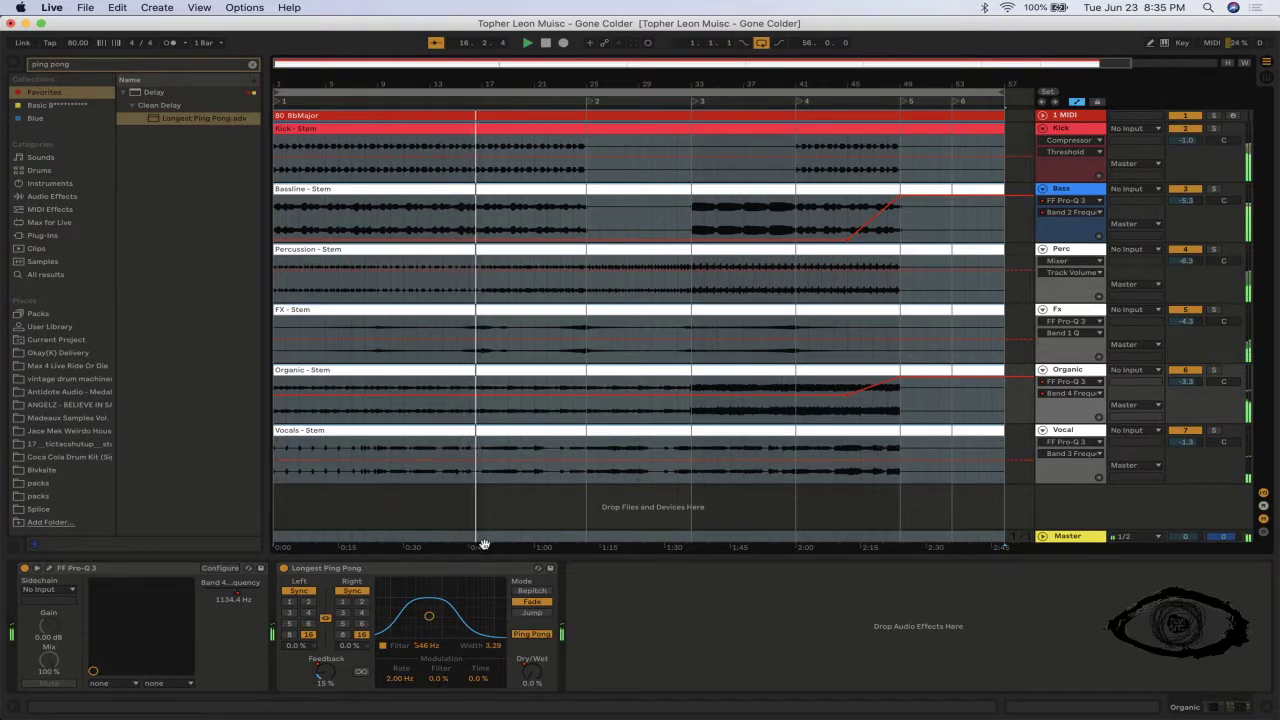
# - Turn off Mono in the Master track's Utility during playback, and switch to Streamlabs OBS
pyautogui.click(1084, 537)
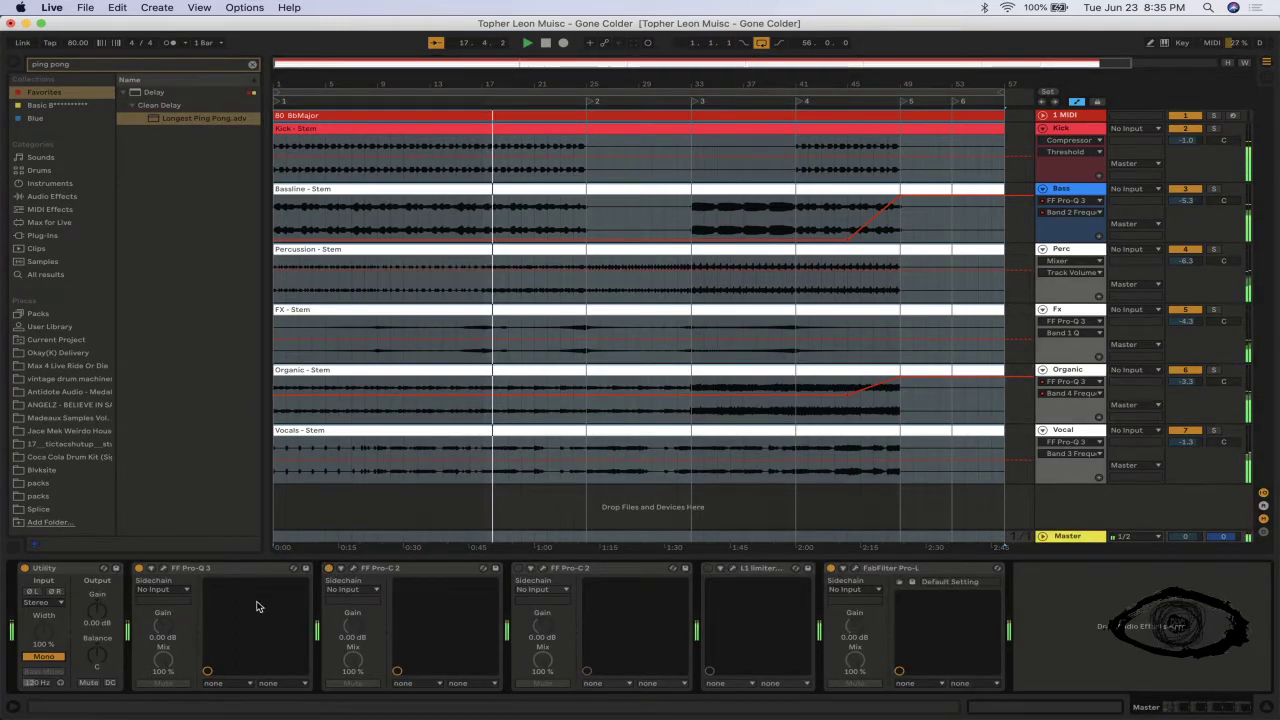
pyautogui.click(44, 657)
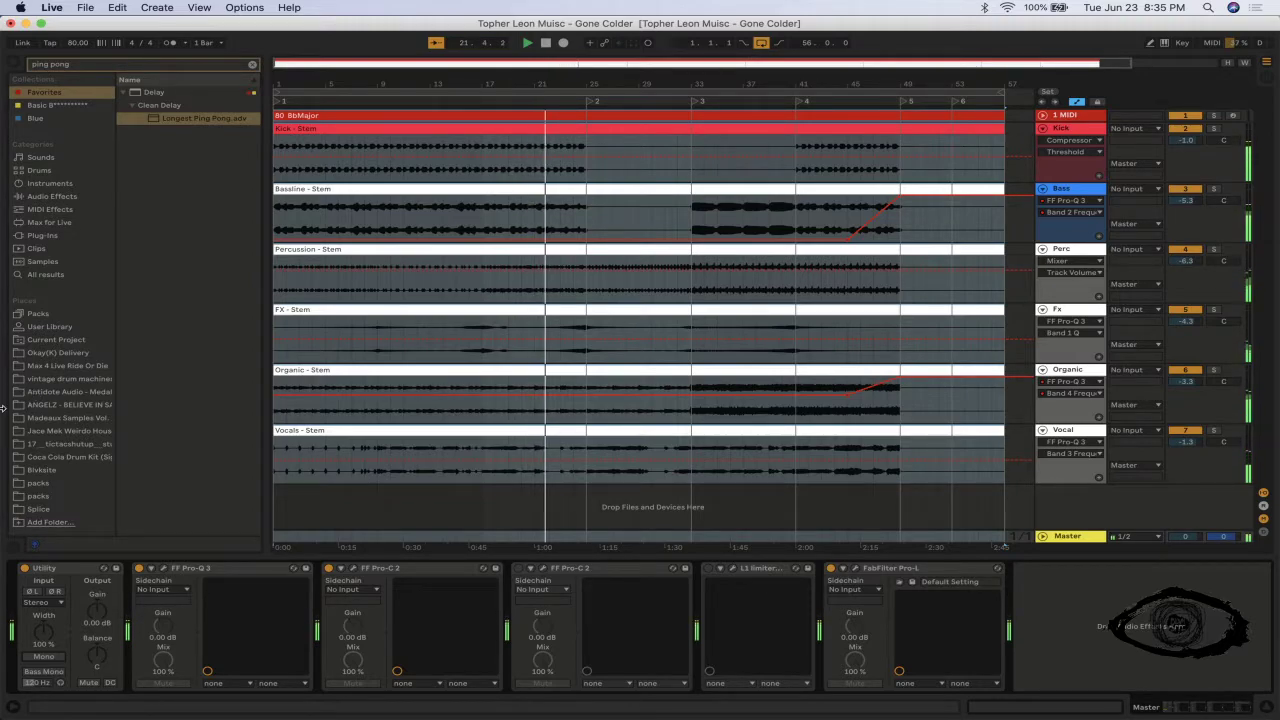
pyautogui.press('super+Tab')
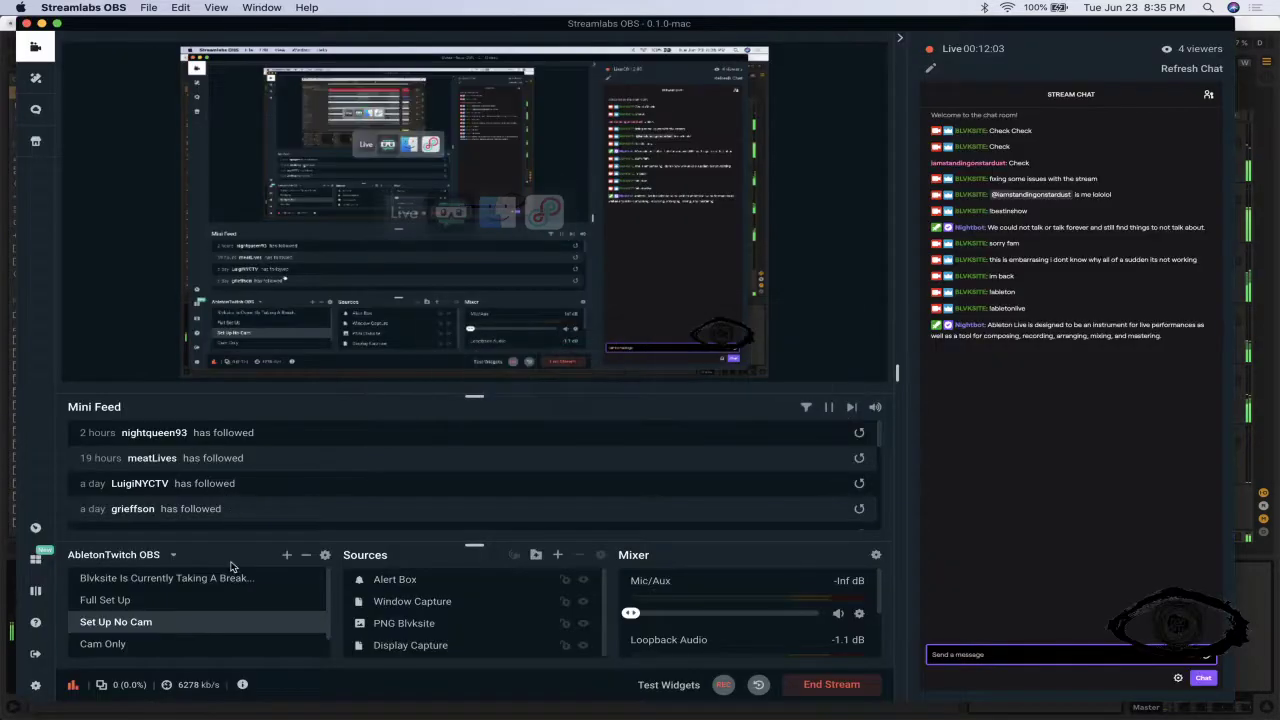
# - Switch the stream to the Full Set Up scene and return to Ableton Live
pyautogui.click(110, 601)
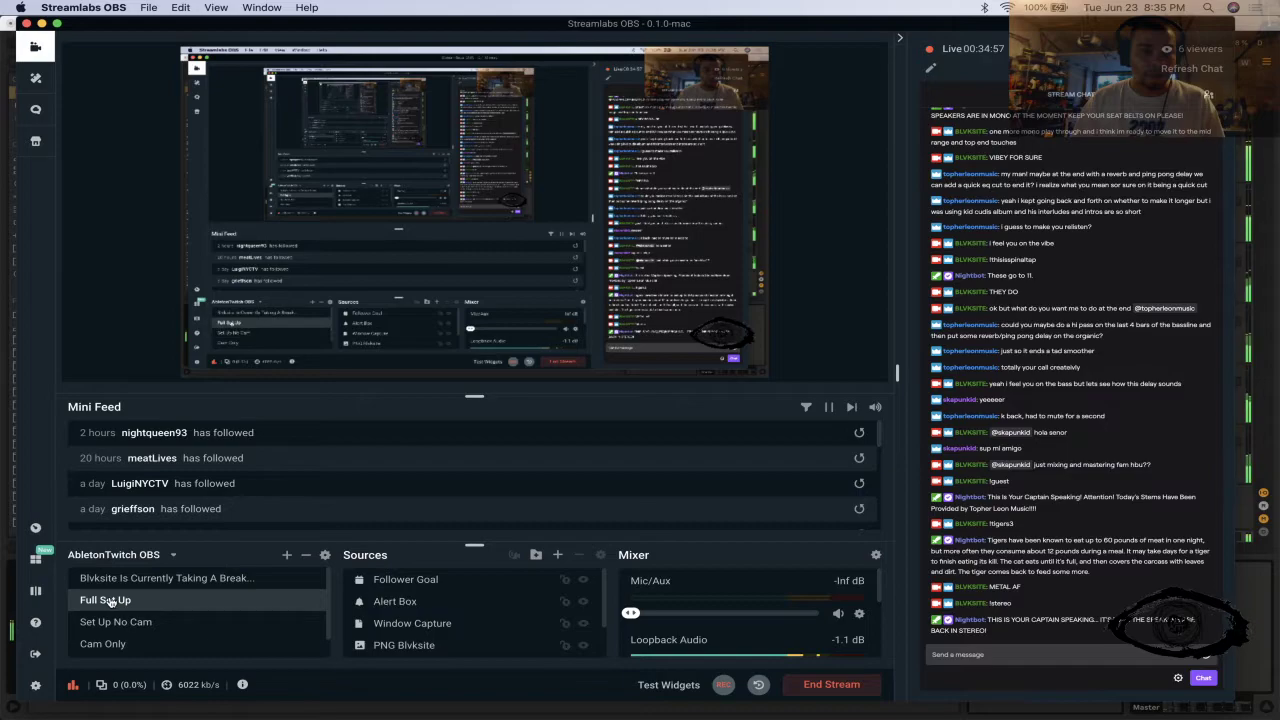
pyautogui.press('super+Tab')
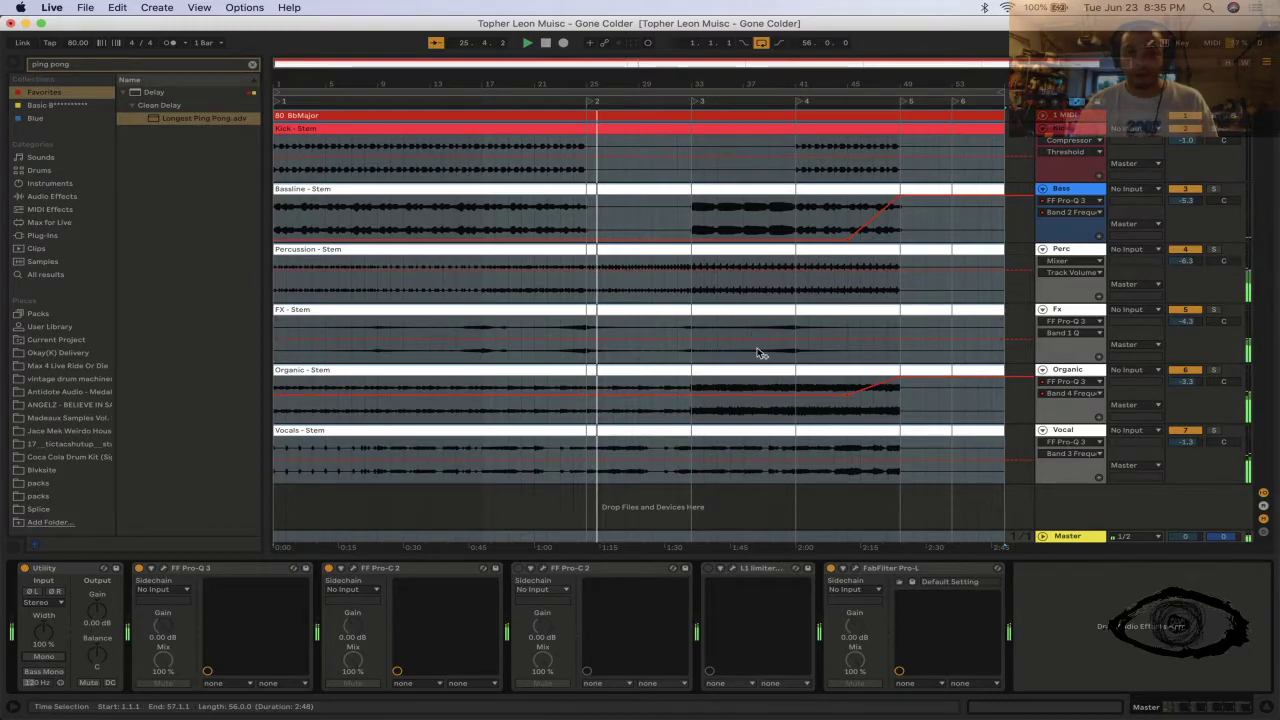
# - In the Perc track's Pro-Q 3, add a +0.58 dB bell at 6768.4 Hz and a high cut at about 30 kHz
pyautogui.click(1076, 250)
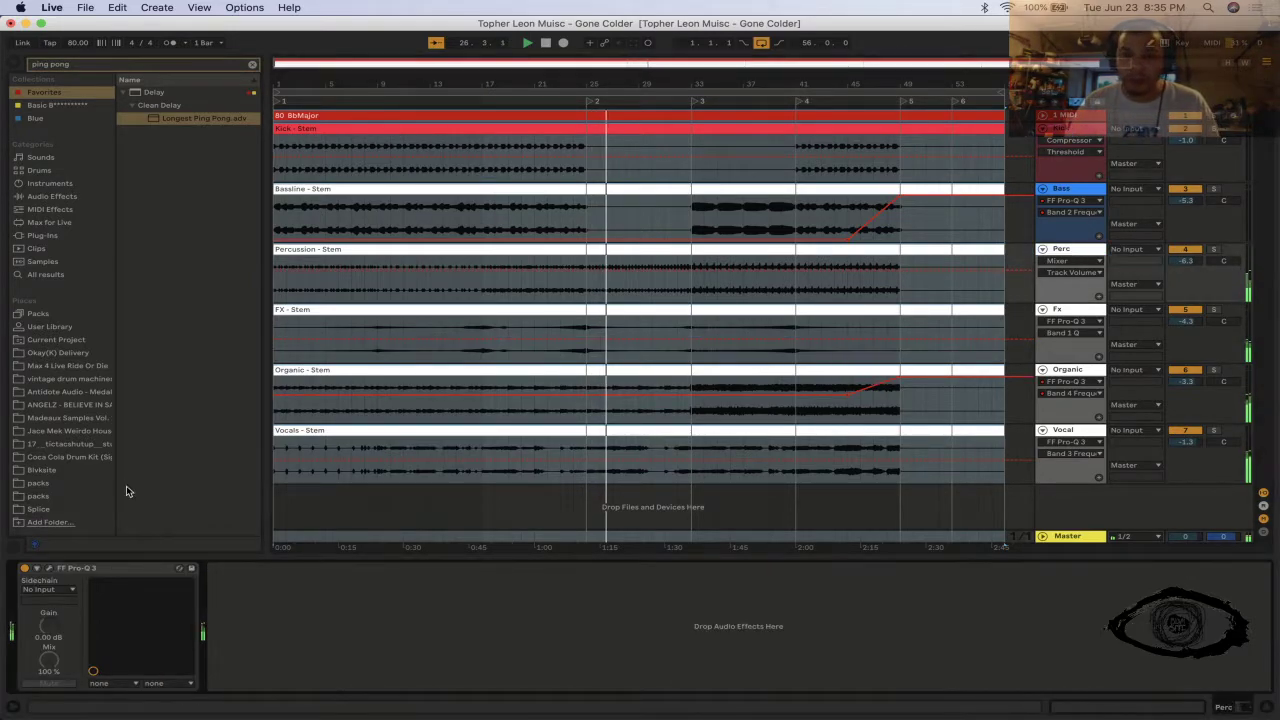
pyautogui.click(50, 568)
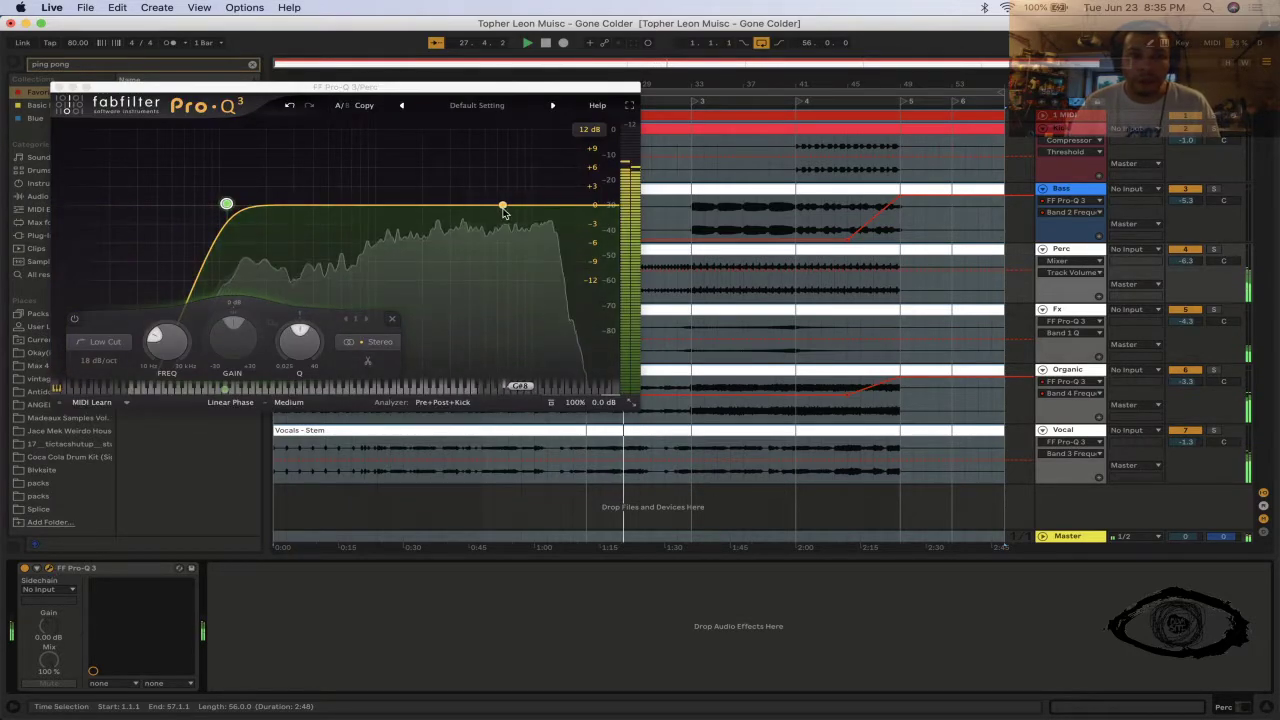
pyautogui.click(503, 209)
pyautogui.moveTo(410, 340); pyautogui.dragTo(412, 352)
pyautogui.moveTo(505, 205)
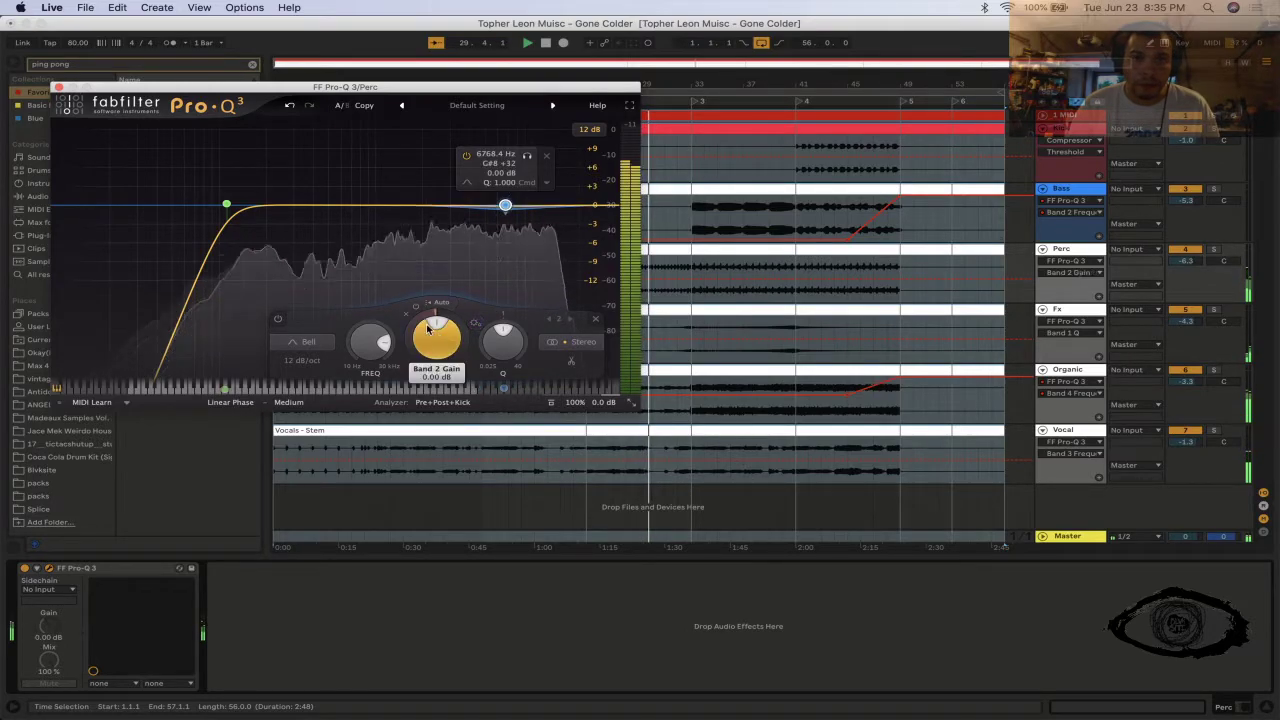
pyautogui.moveTo(430, 325); pyautogui.dragTo(430, 319)
pyautogui.doubleClick(572, 206)
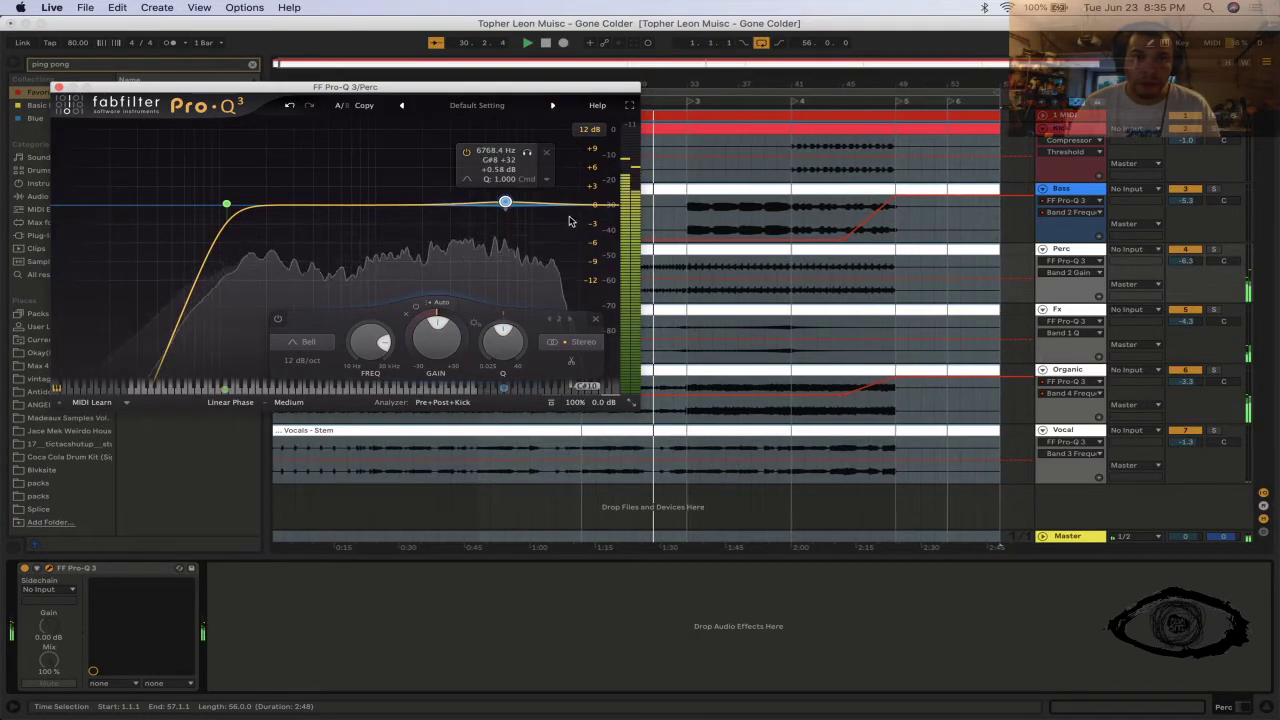
pyautogui.moveTo(572, 206); pyautogui.dragTo(605, 204)
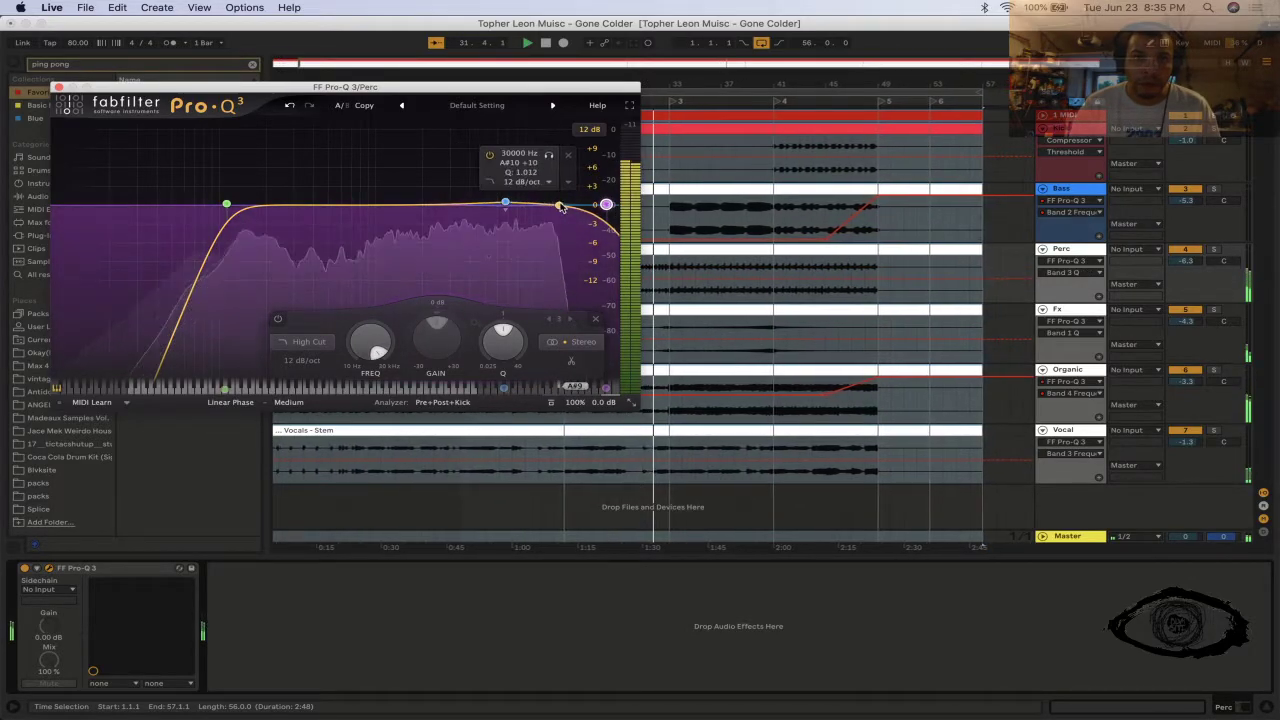
# - Add a high shelf to the Perc Pro-Q 3 affecting only the Side signal, at about 5596.6 Hz and +2.54 dB
pyautogui.doubleClick(560, 206)
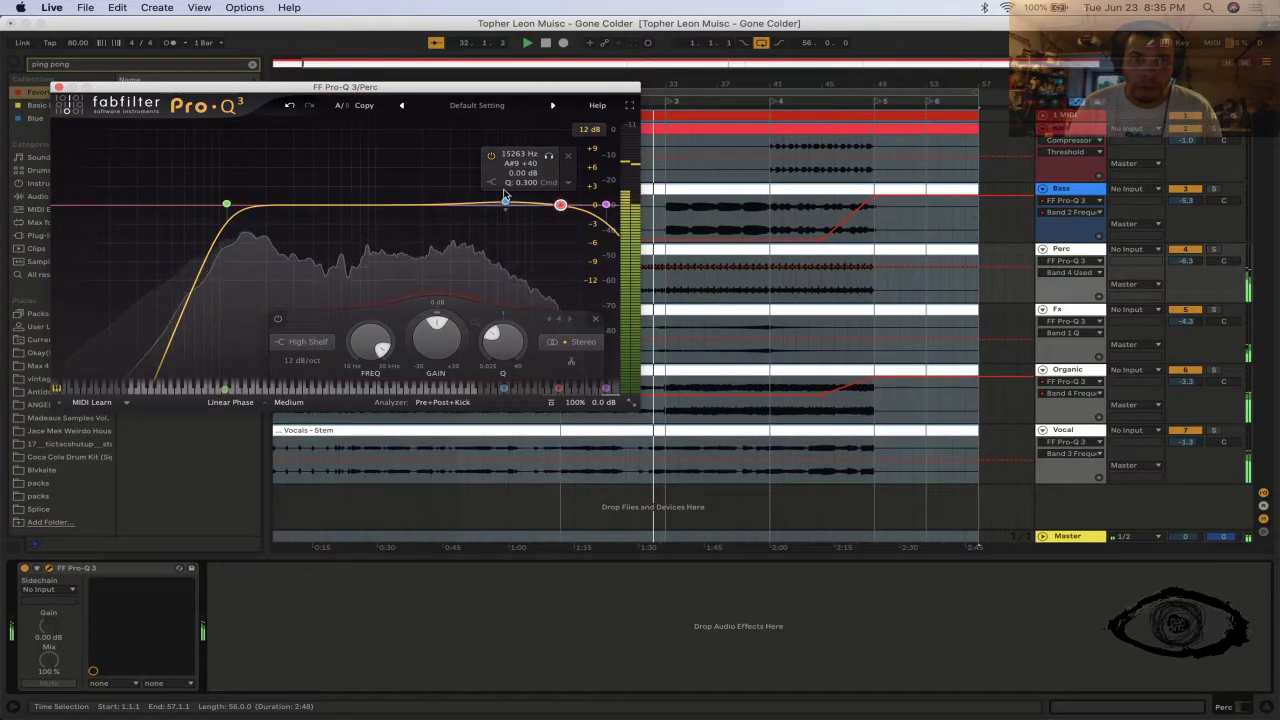
pyautogui.rightClick(560, 204)
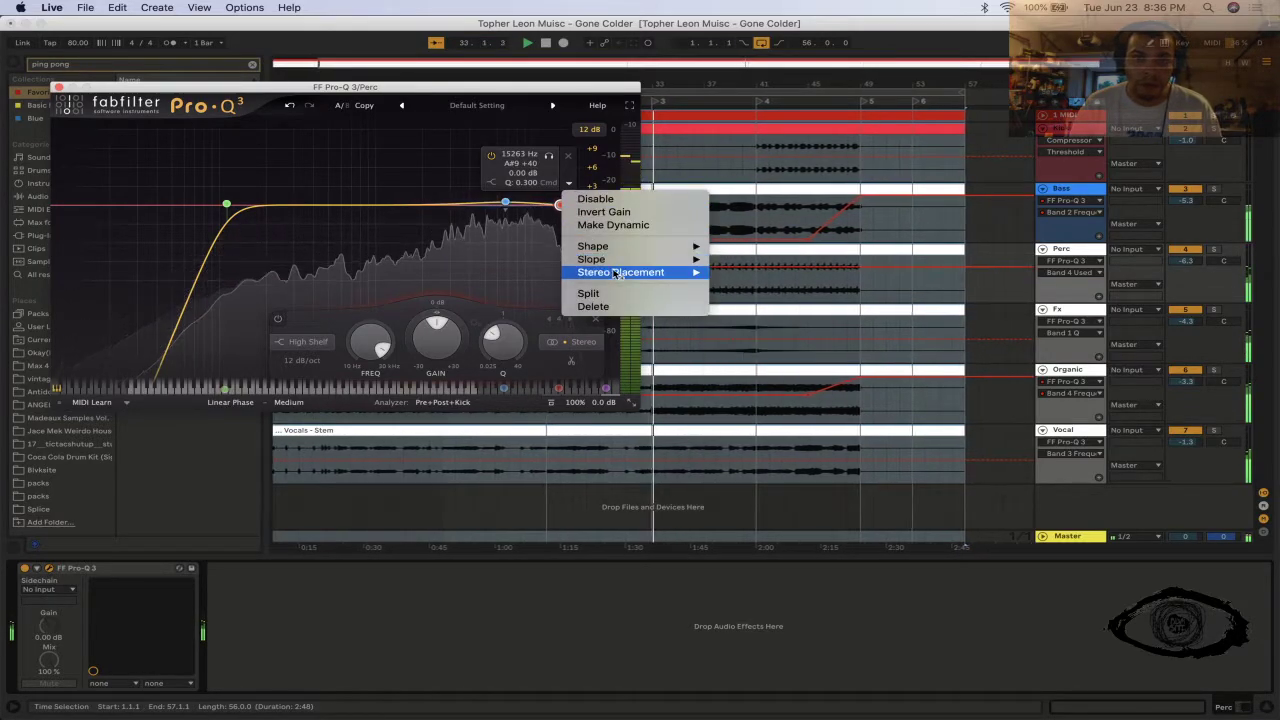
pyautogui.moveTo(650, 272)
pyautogui.click(737, 324)
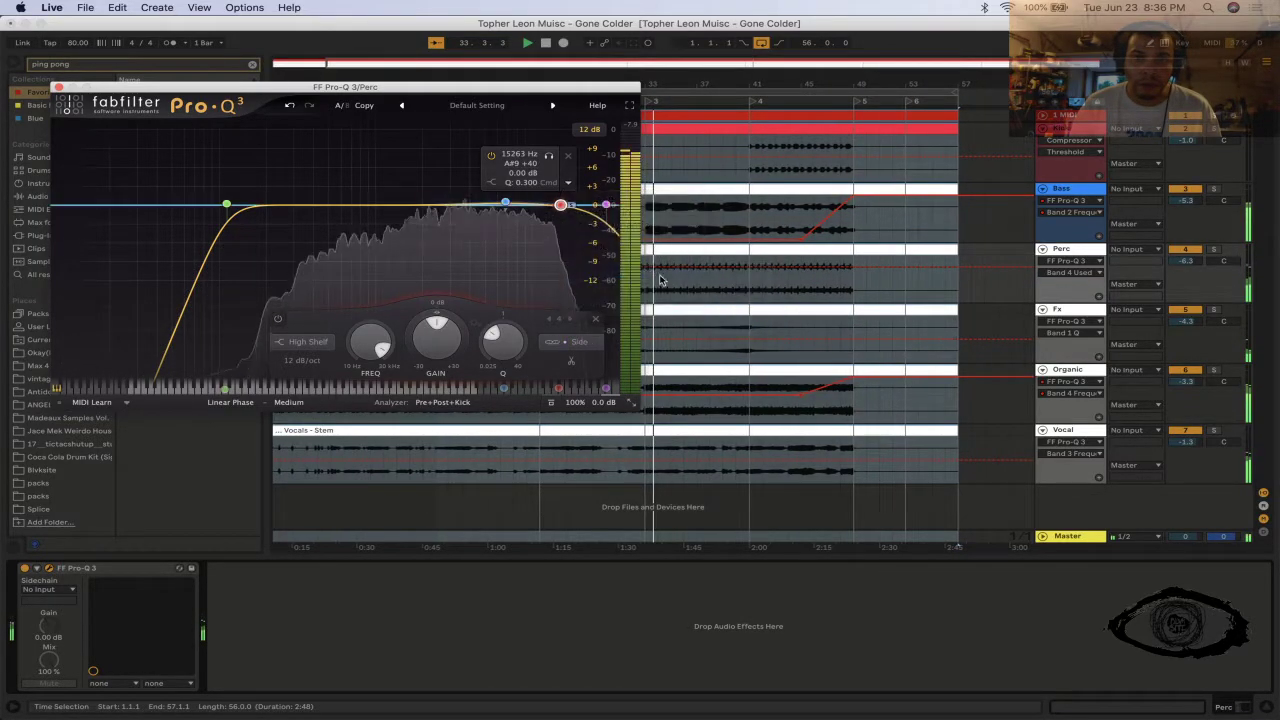
pyautogui.moveTo(546, 203); pyautogui.dragTo(492, 190)
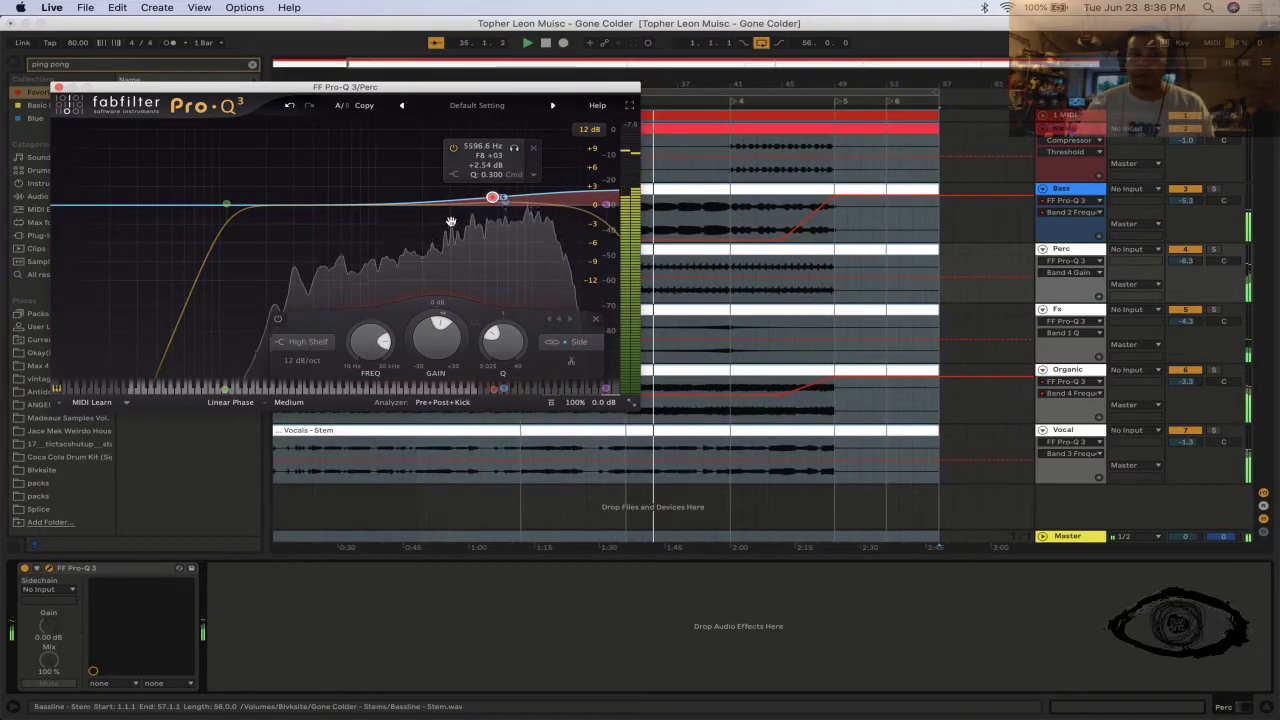
# - Add another Perc EQ band near 18 kHz, make it a Side-only high shelf, and move it to 4661.9 Hz at -2.34 dB
pyautogui.click(568, 207)
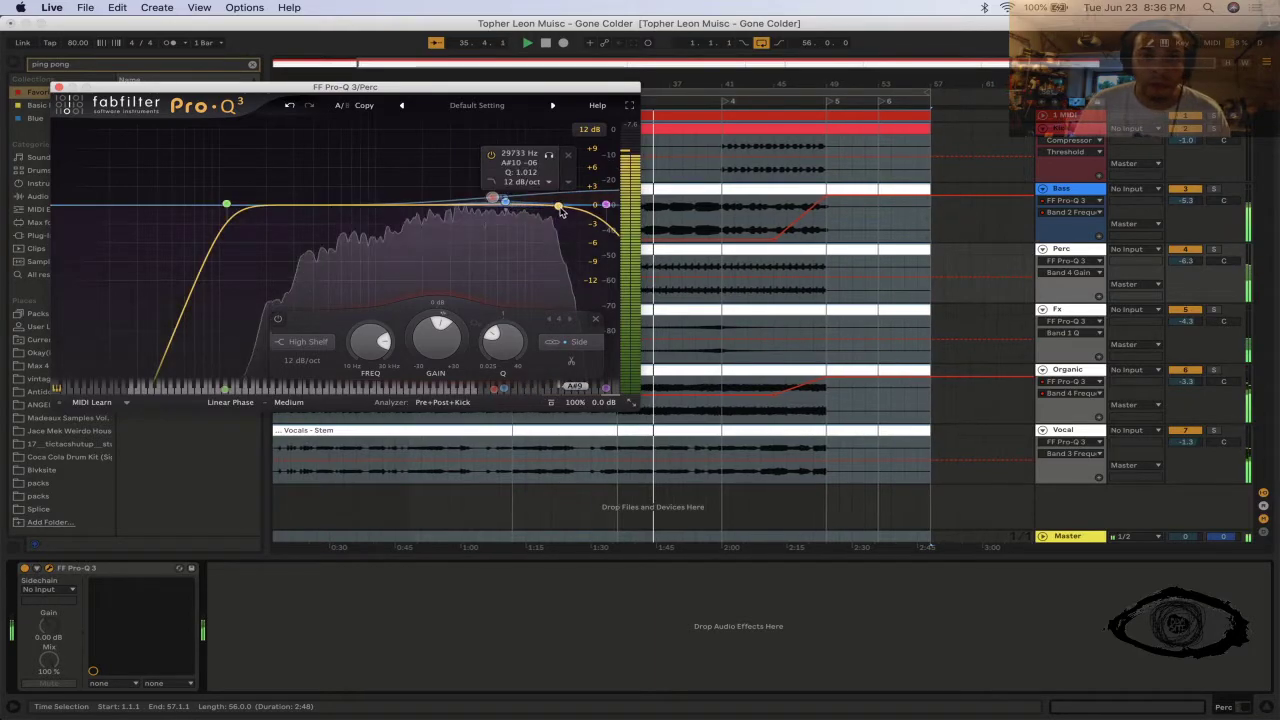
pyautogui.click(571, 206)
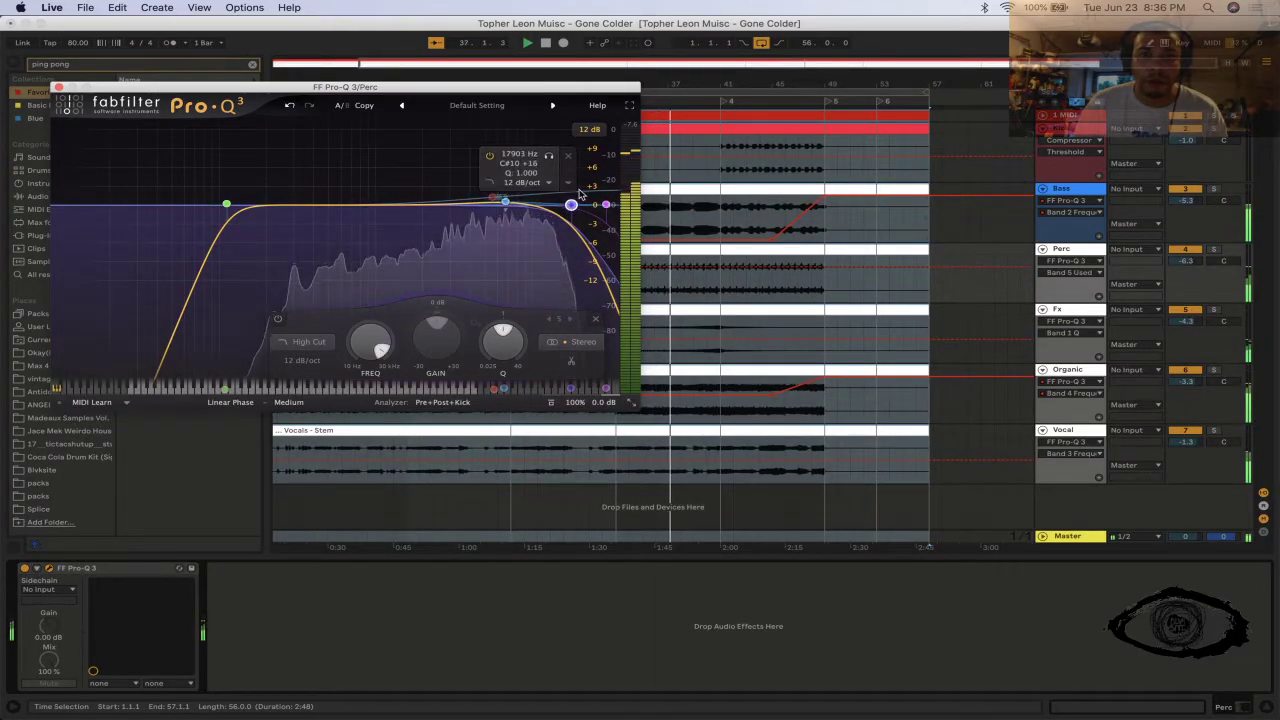
pyautogui.rightClick(567, 186)
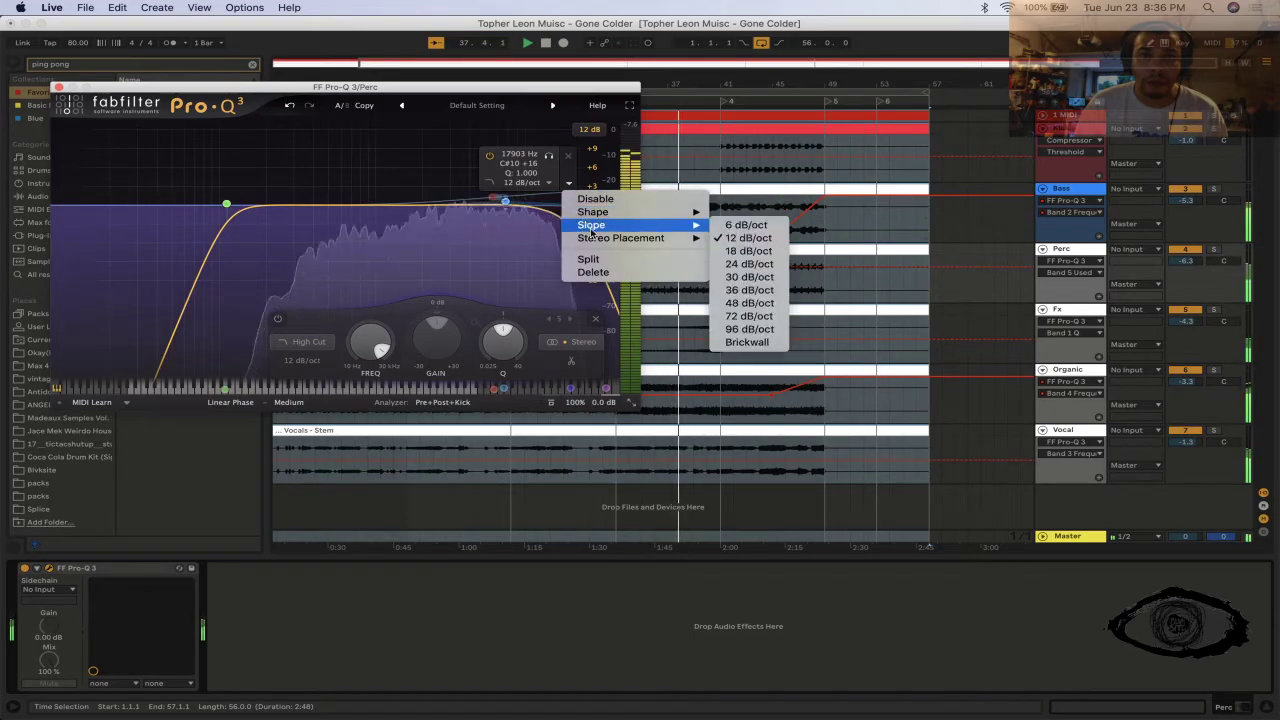
pyautogui.moveTo(598, 231)
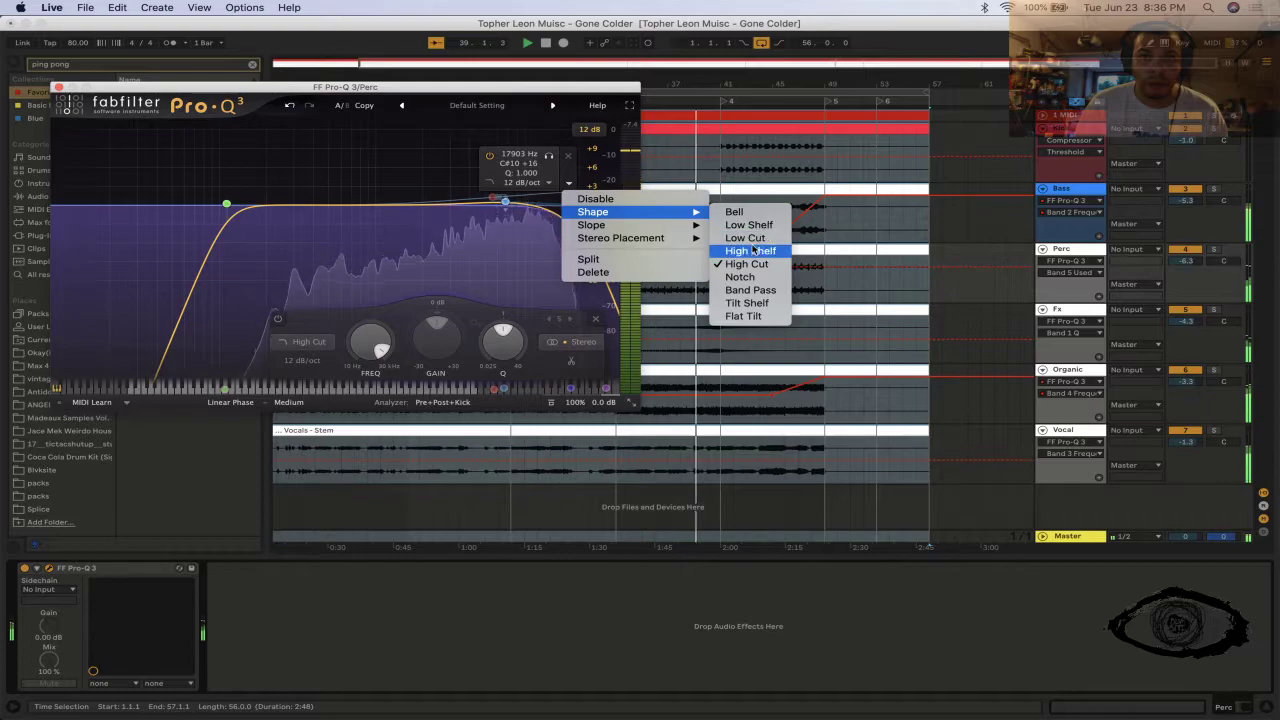
pyautogui.click(750, 250)
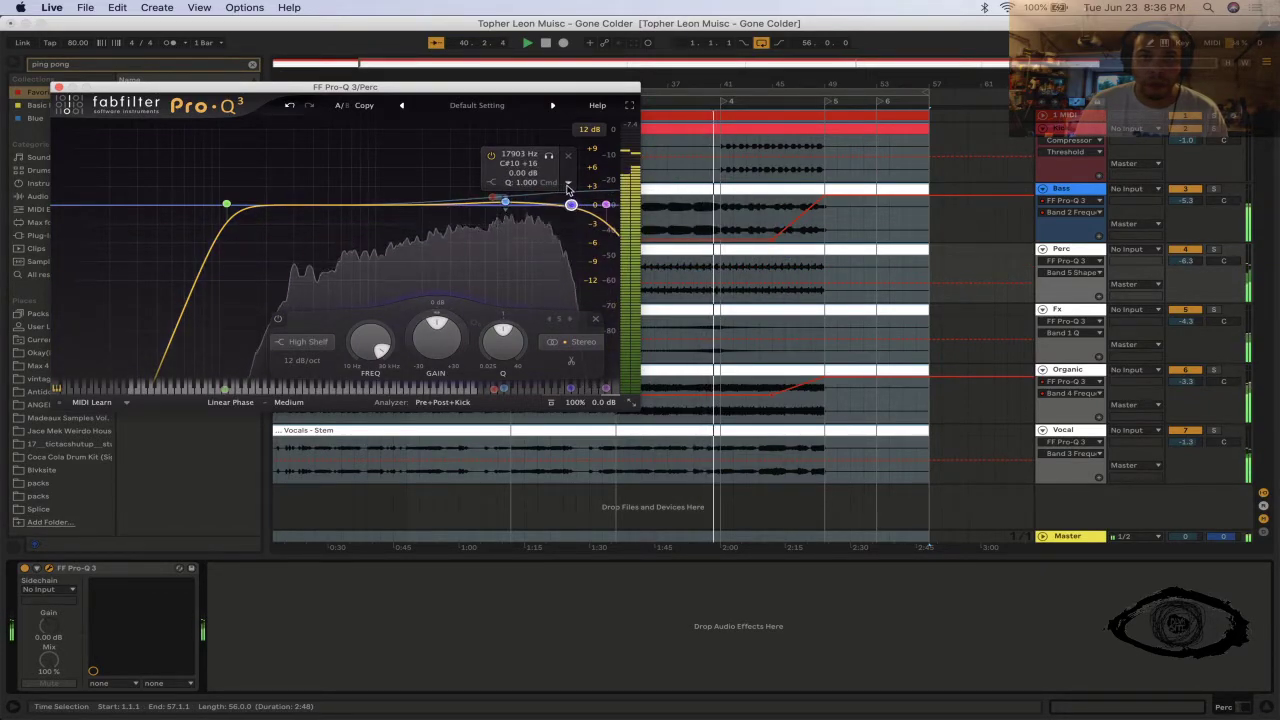
pyautogui.click(568, 185)
pyautogui.moveTo(688, 273)
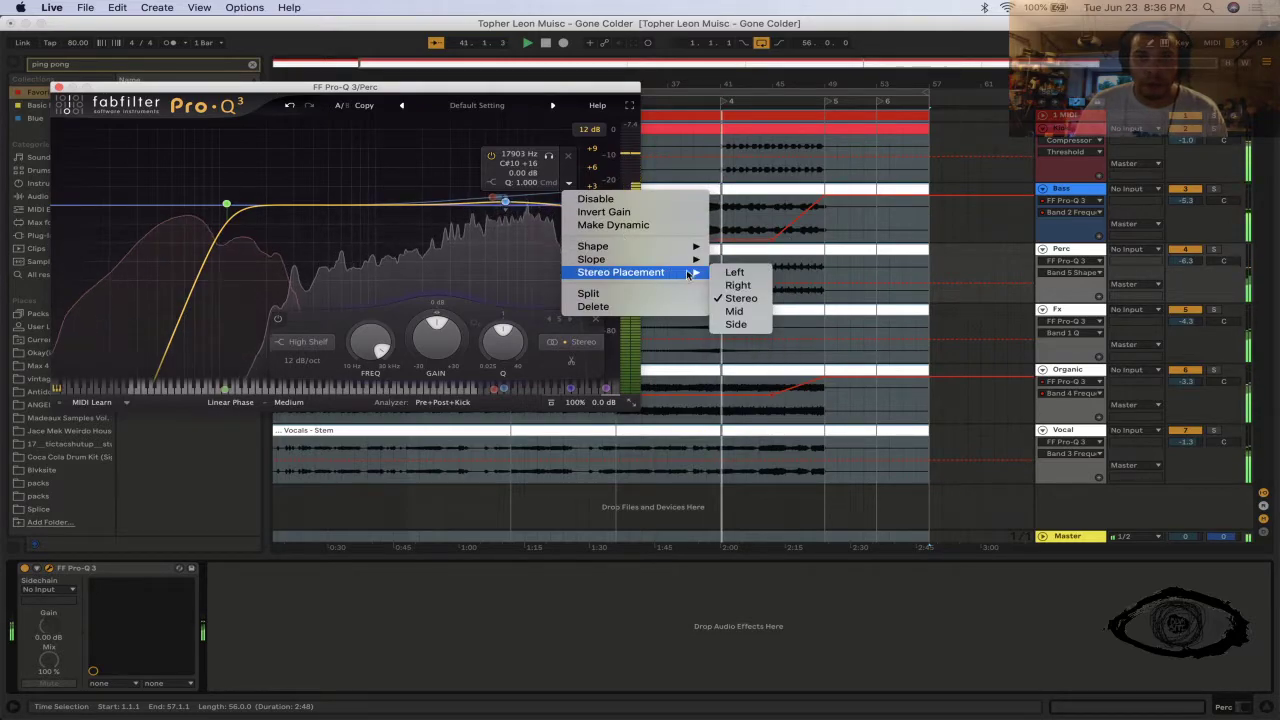
pyautogui.click(735, 324)
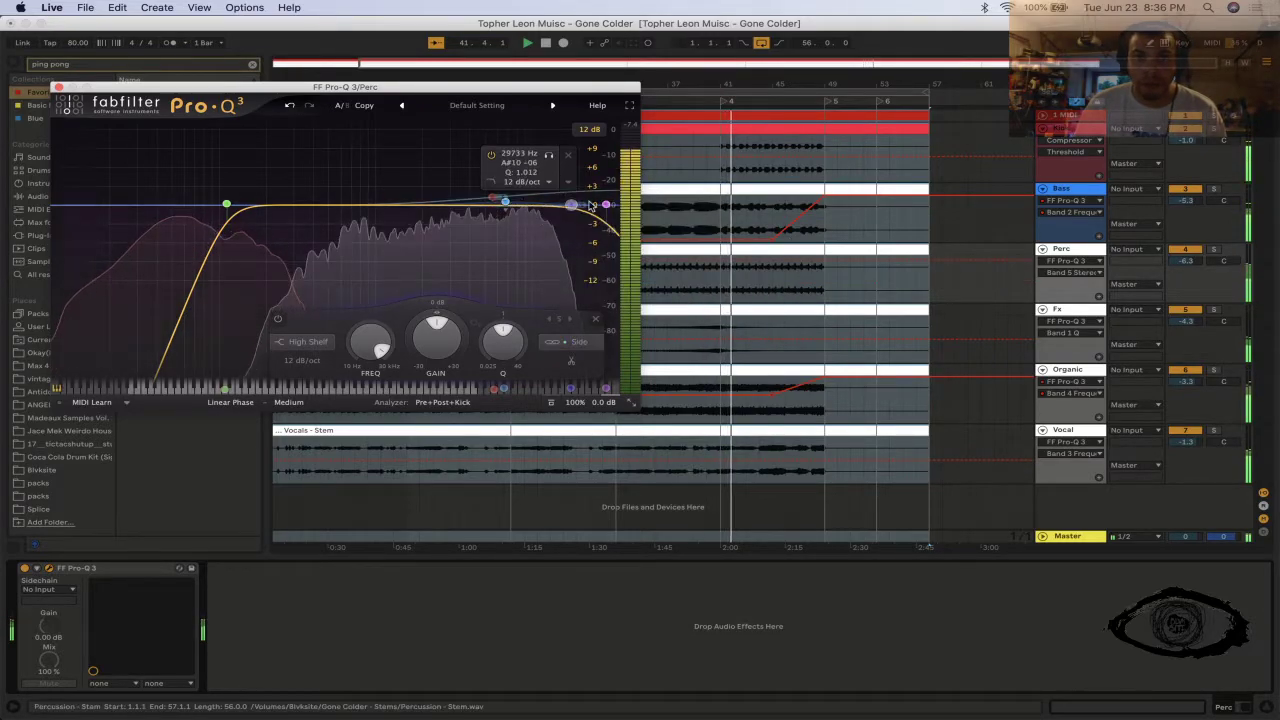
pyautogui.moveTo(572, 205); pyautogui.dragTo(480, 213)
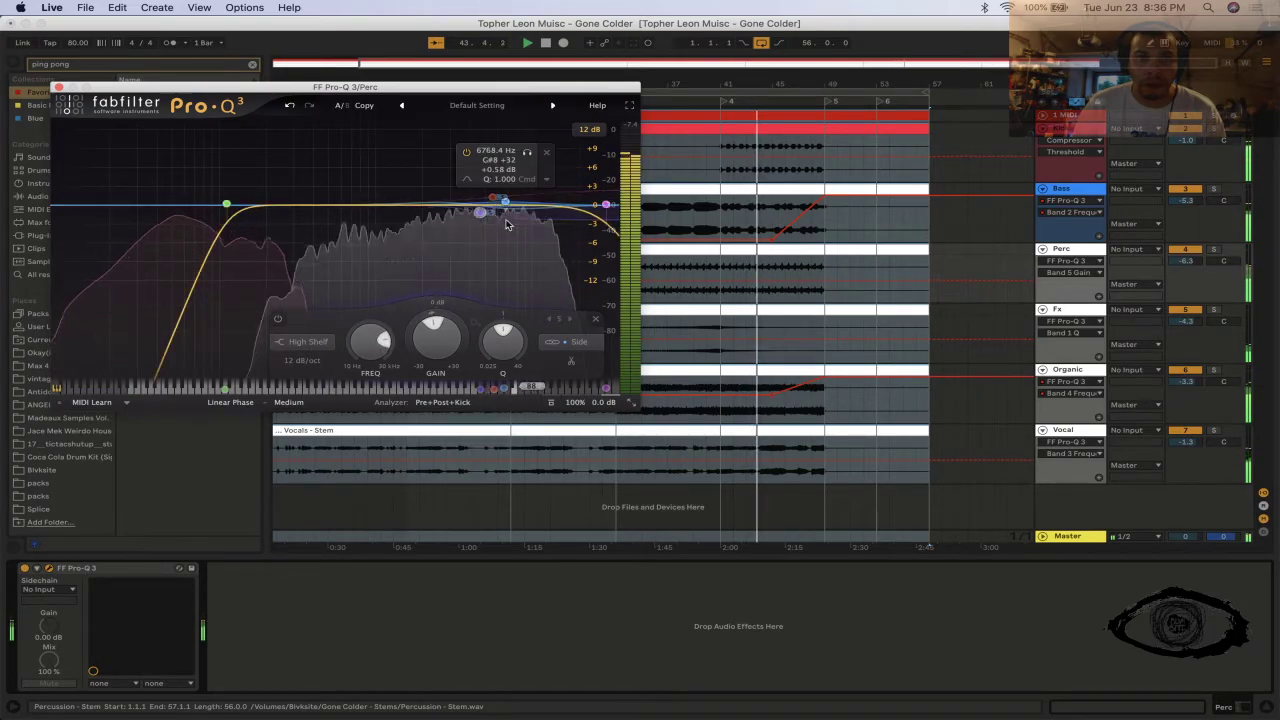
# - Change the negative high shelf's stereo placement to Mid and move it to 7712.8 Hz at -1.27 dB
pyautogui.moveTo(481, 213)
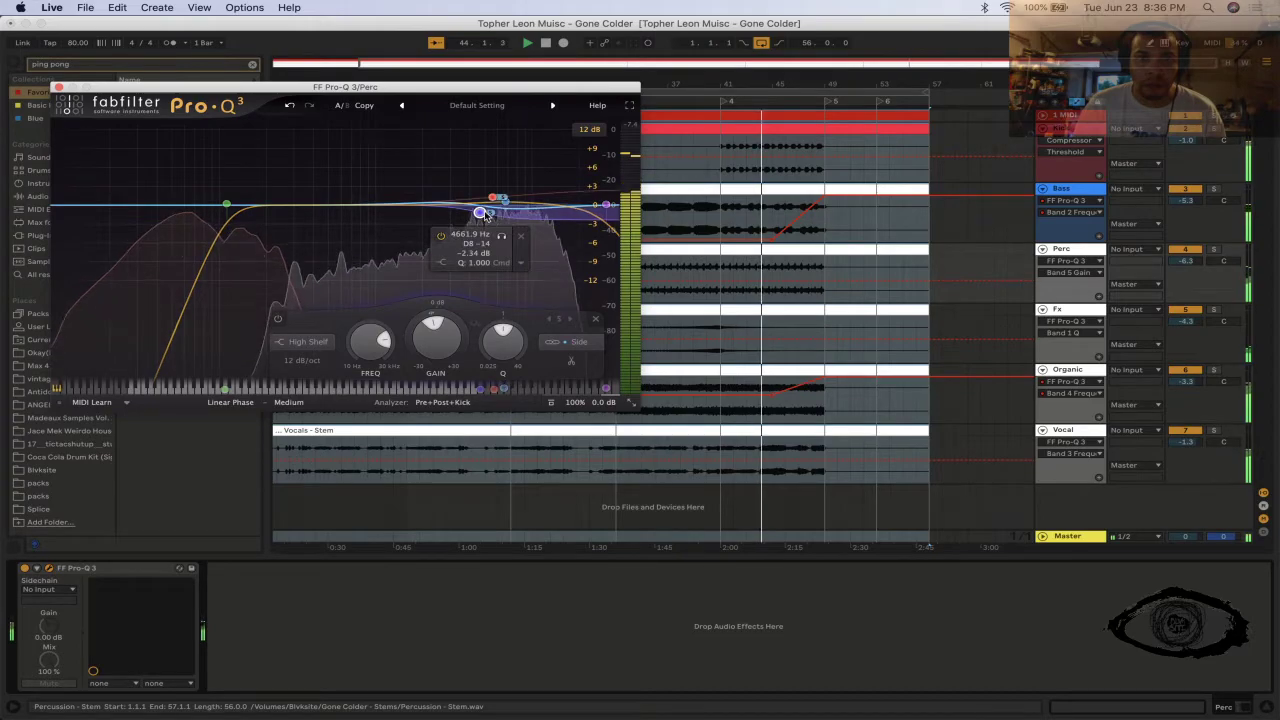
pyautogui.click(520, 265)
pyautogui.moveTo(640, 353)
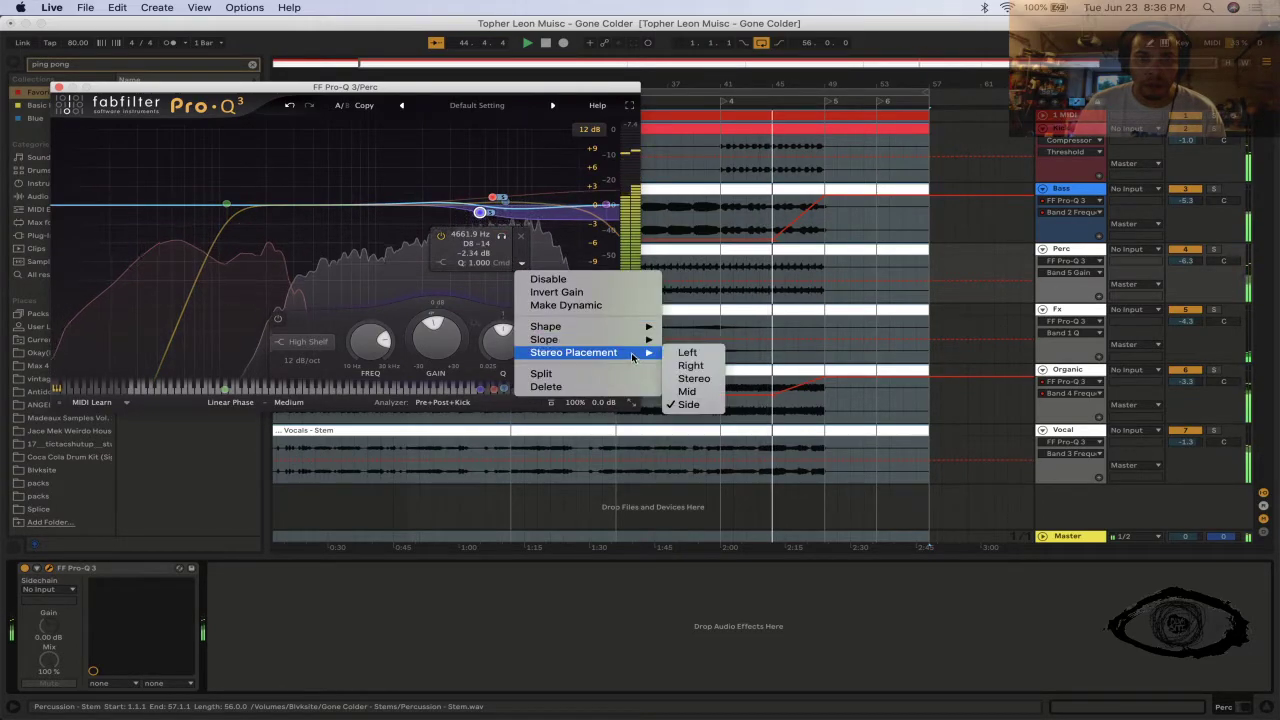
pyautogui.click(687, 391)
pyautogui.moveTo(480, 213); pyautogui.dragTo(514, 214)
# - Audition the song from the start and from bar 45, and inspect the 10 Hz low cut in the Master's Pro-Q 3
pyautogui.press('space')
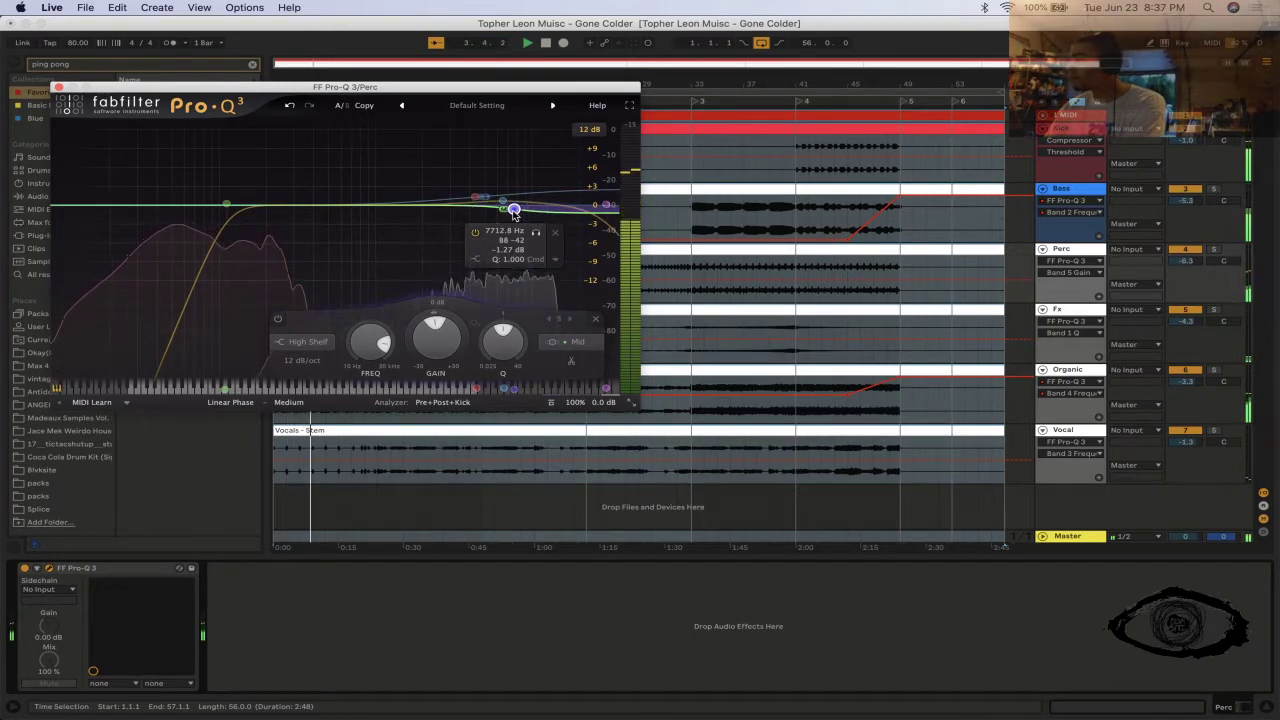
pyautogui.click(847, 362)
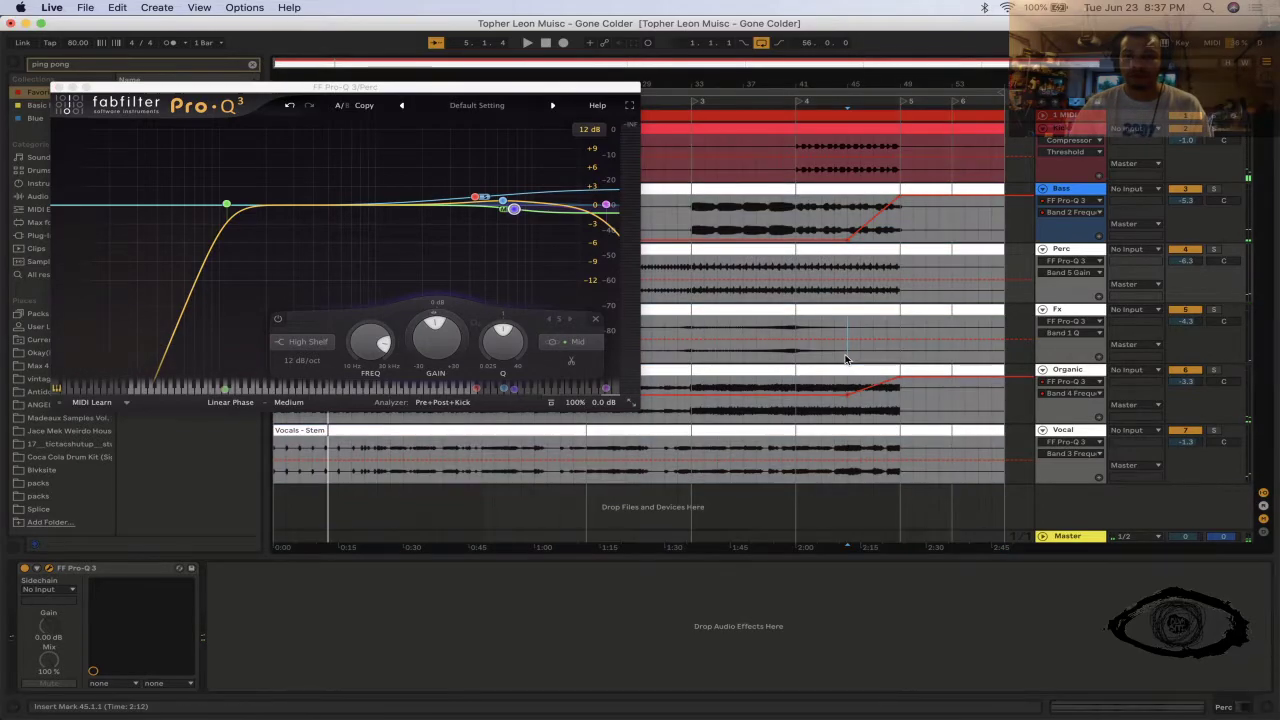
pyautogui.click(1065, 537)
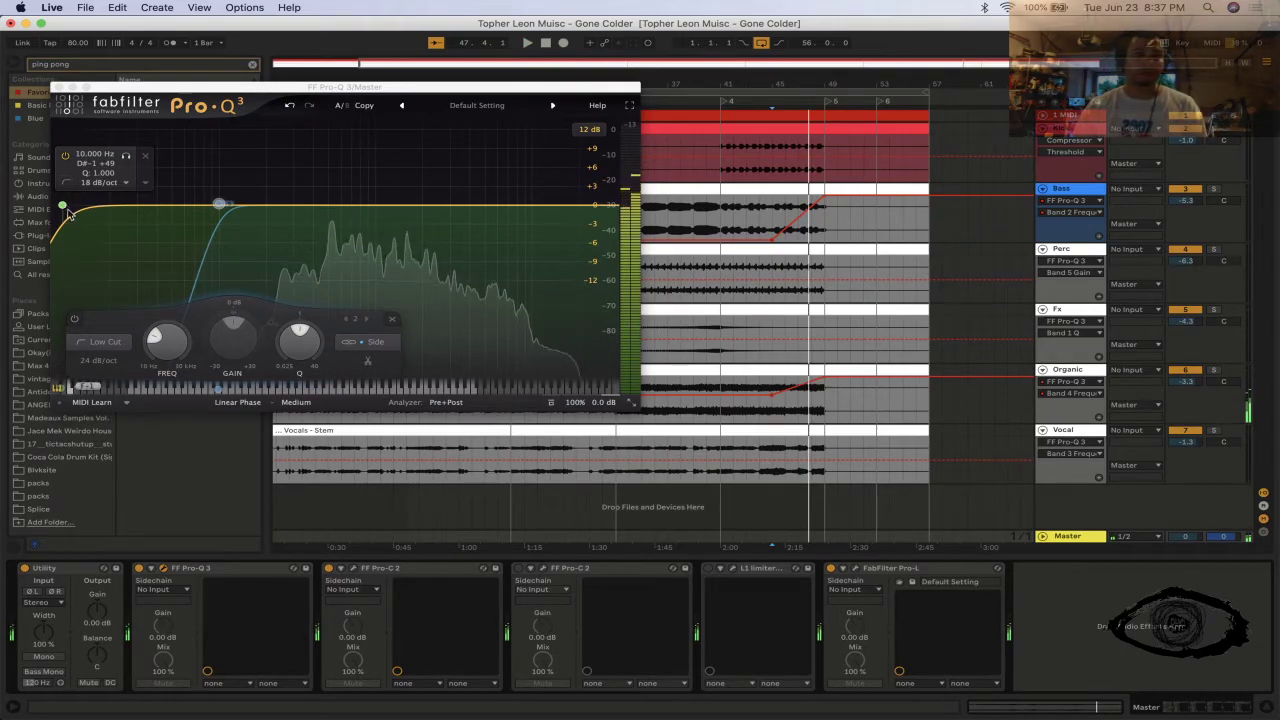
pyautogui.click(63, 206)
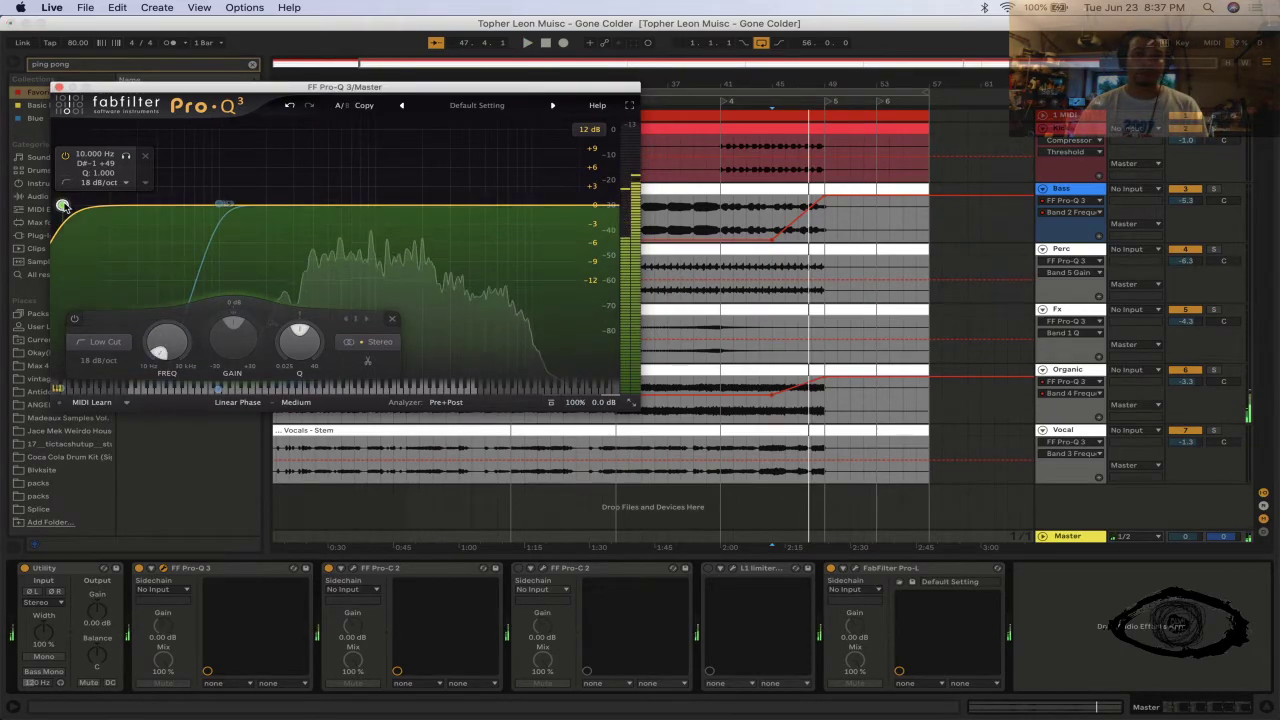
# - Unfold the Master track, enable its second Pro-C 2, and during playback from bar 45 slow its attack and set the release to 131.8 ms
pyautogui.click(1042, 536)
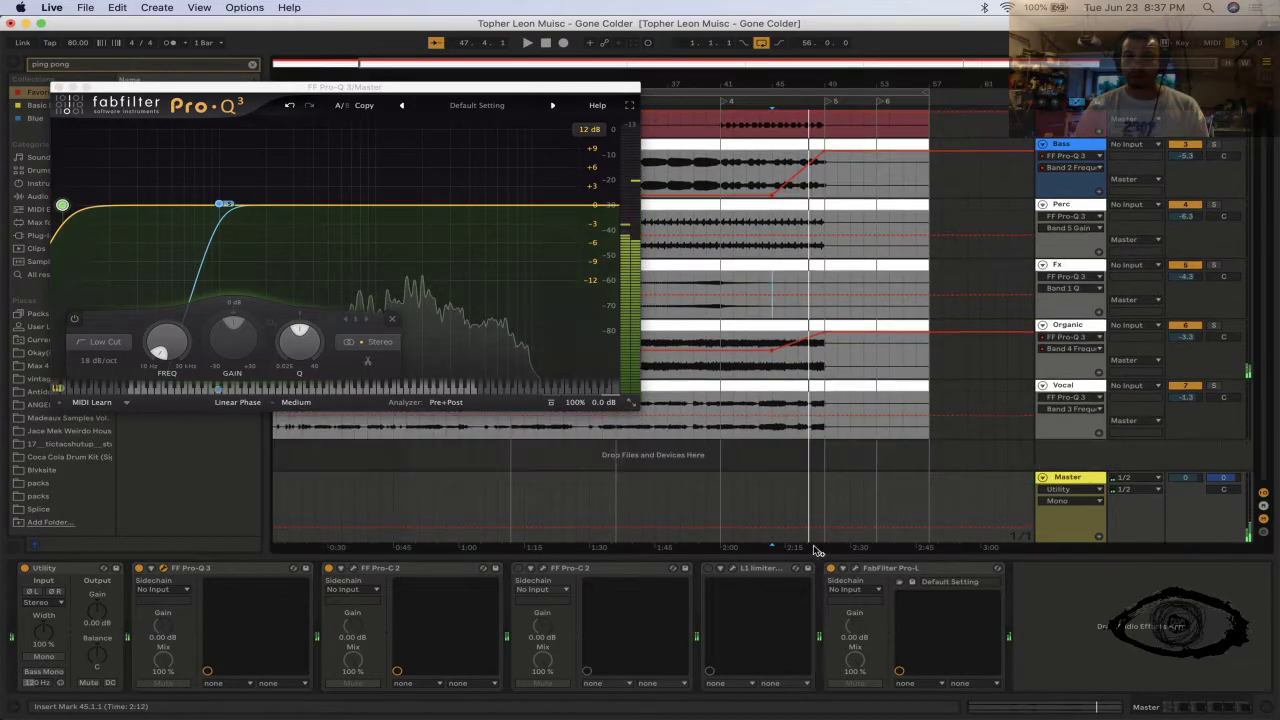
pyautogui.click(518, 568)
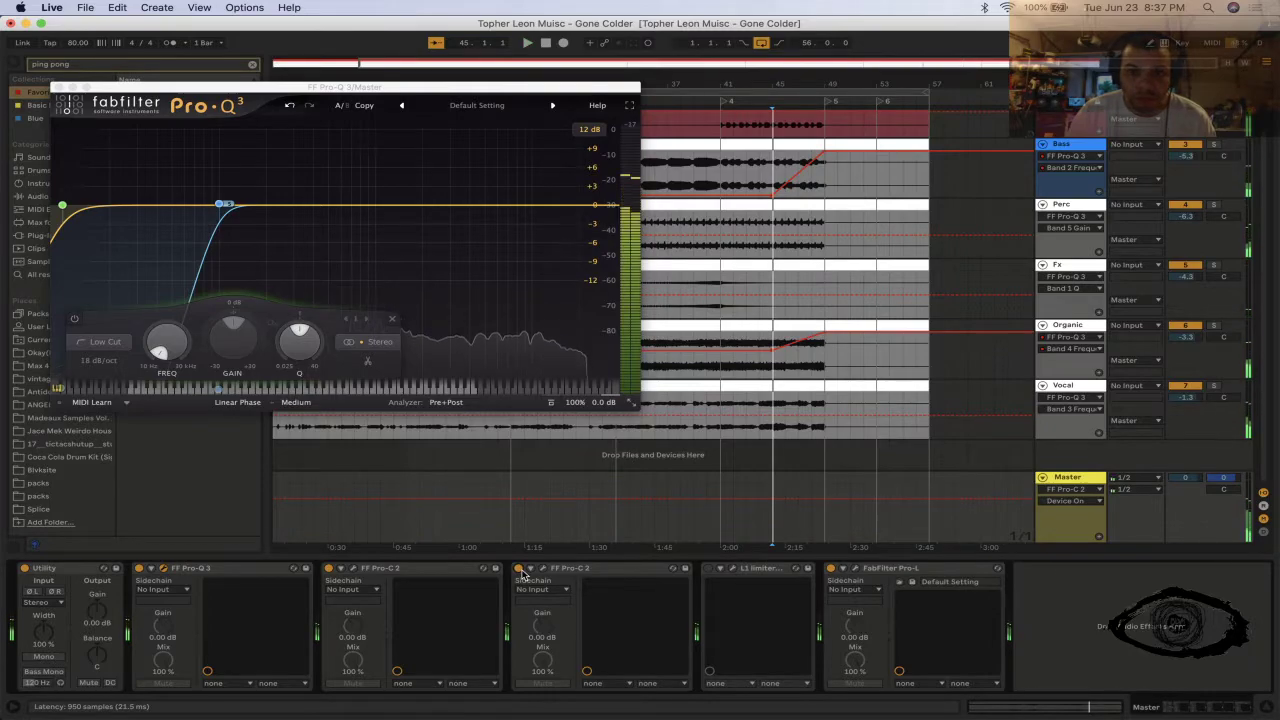
pyautogui.press('space')
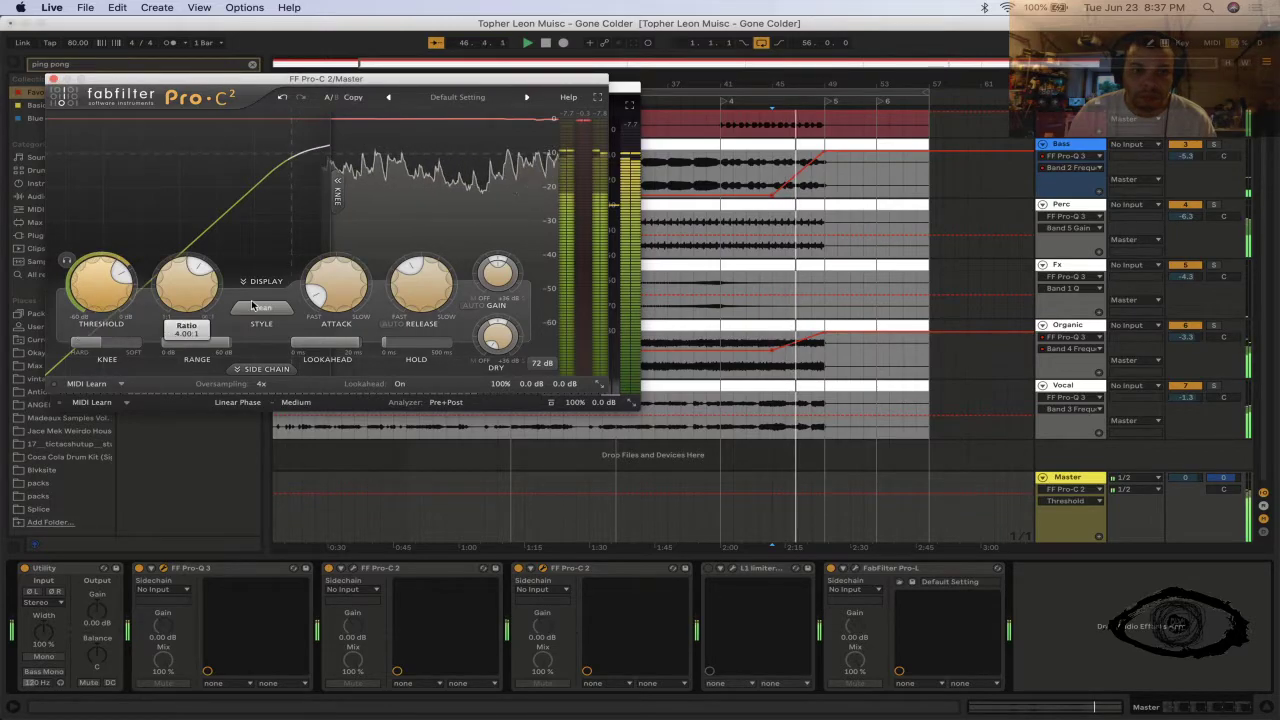
pyautogui.moveTo(352, 289); pyautogui.dragTo(347, 216)
pyautogui.moveTo(405, 289); pyautogui.dragTo(423, 309)
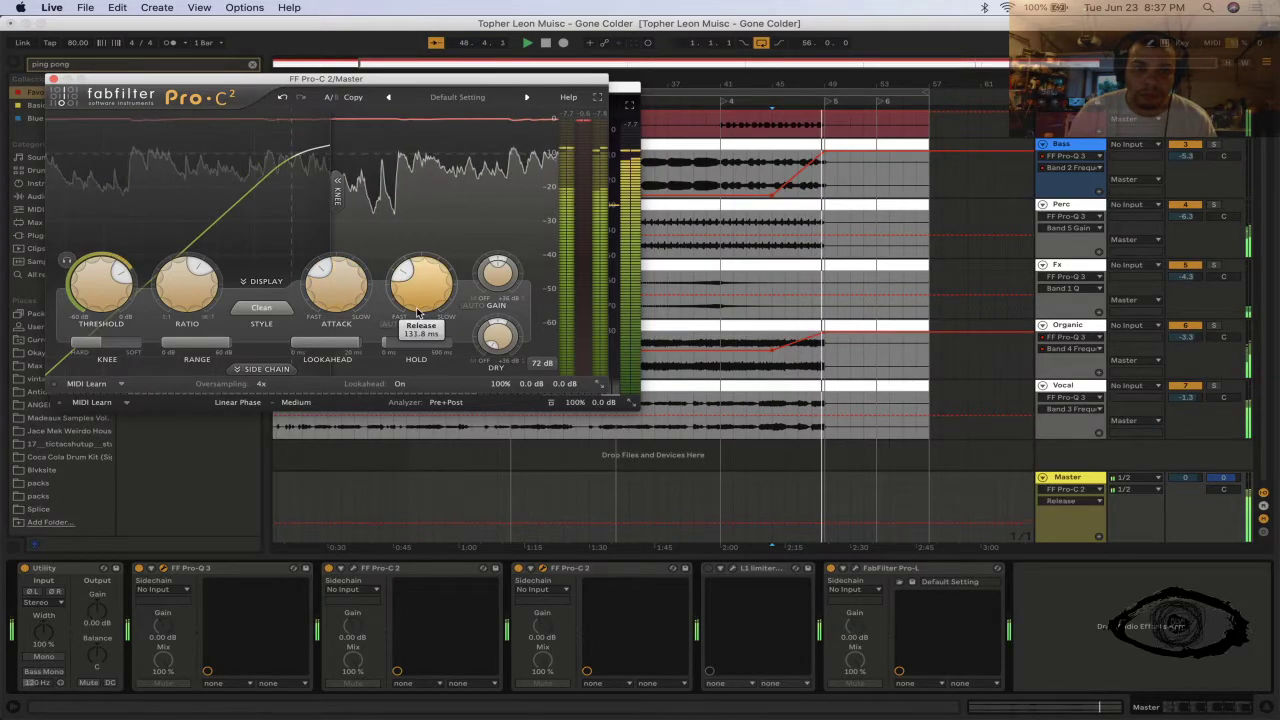
pyautogui.click(340, 287)
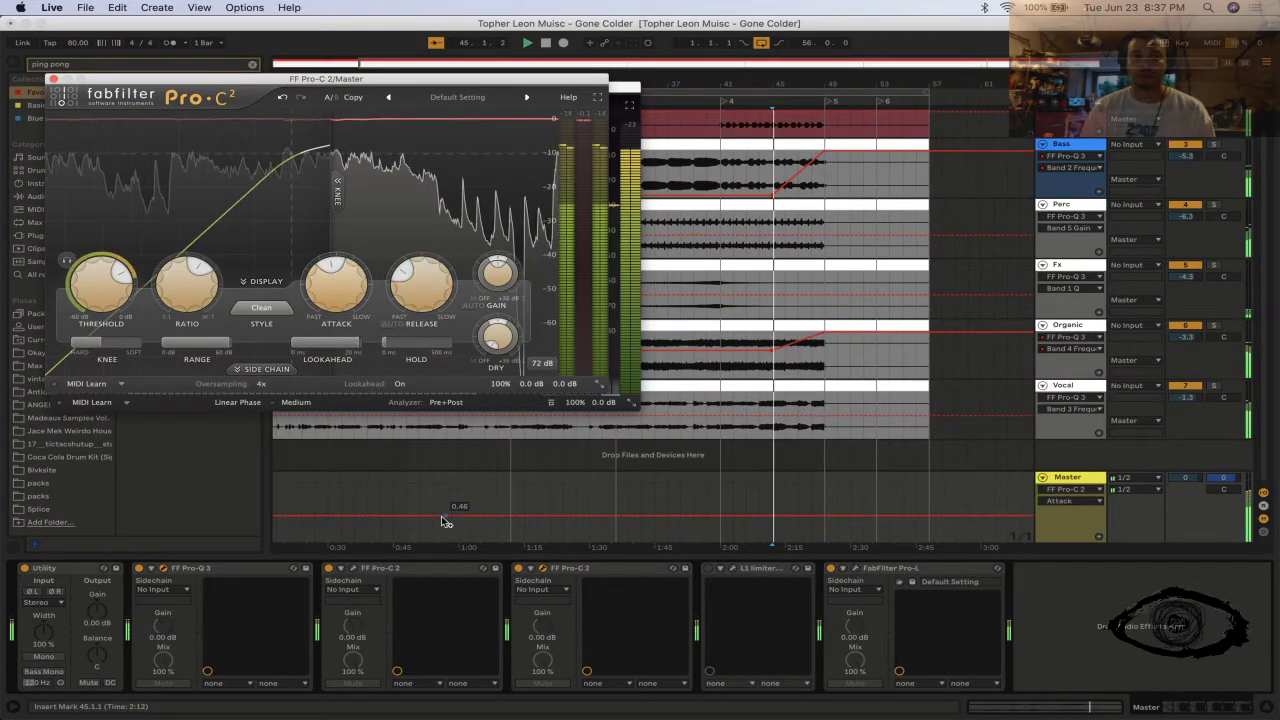
# - Set the attack to about 11.66 ms and the release to about 162.6 ms in the Master's first Pro-C 2
pyautogui.click(353, 569)
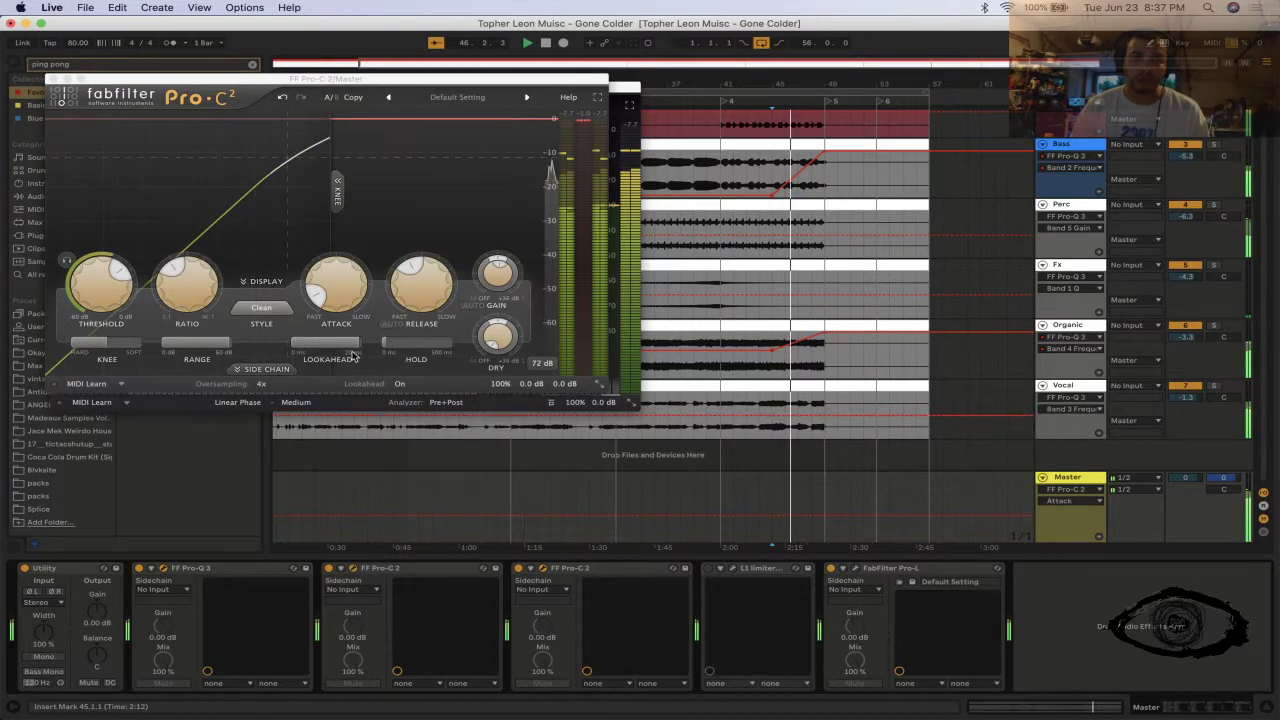
pyautogui.moveTo(337, 294)
pyautogui.moveTo(337, 294); pyautogui.dragTo(331, 241)
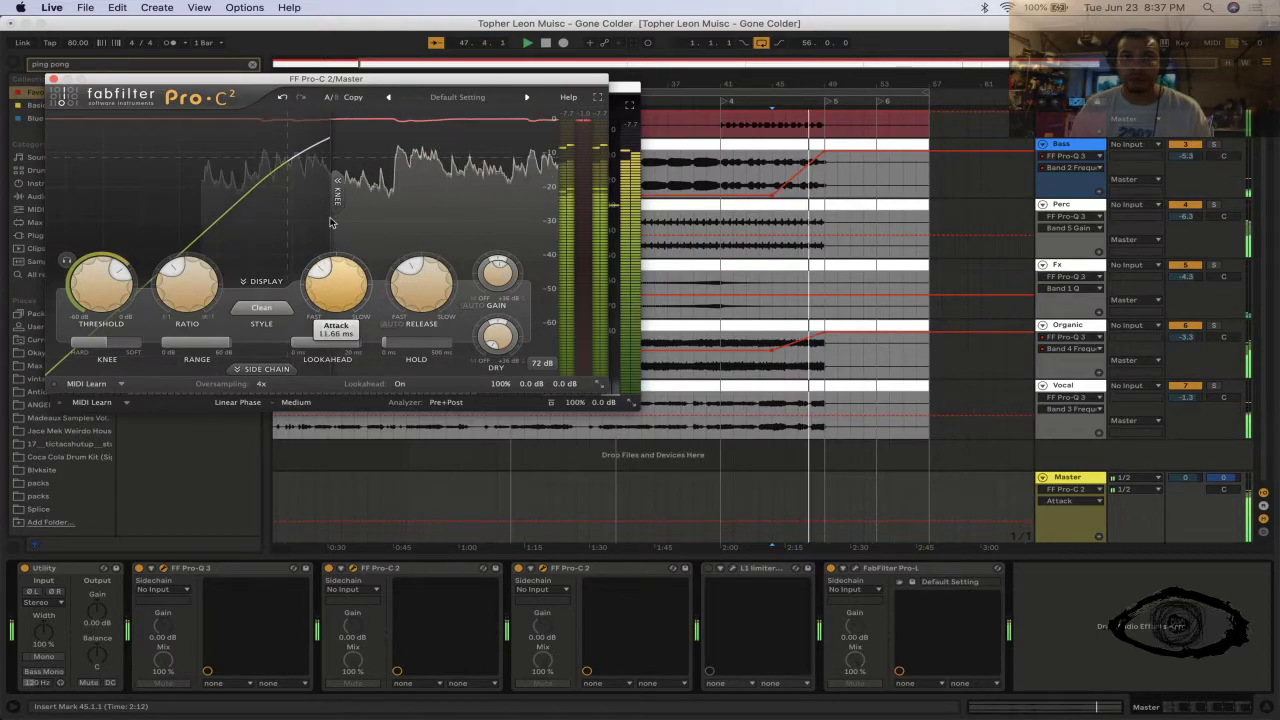
pyautogui.moveTo(421, 262)
pyautogui.moveTo(421, 262); pyautogui.dragTo(433, 302)
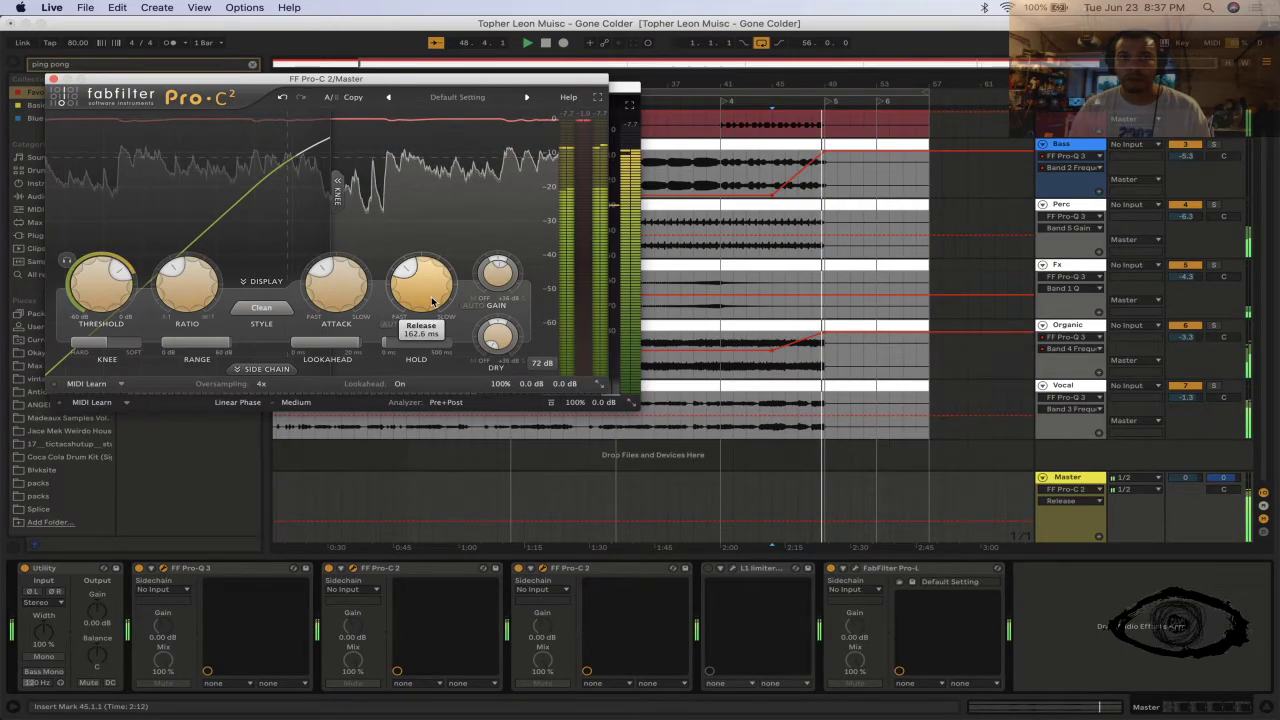
pyautogui.moveTo(354, 288)
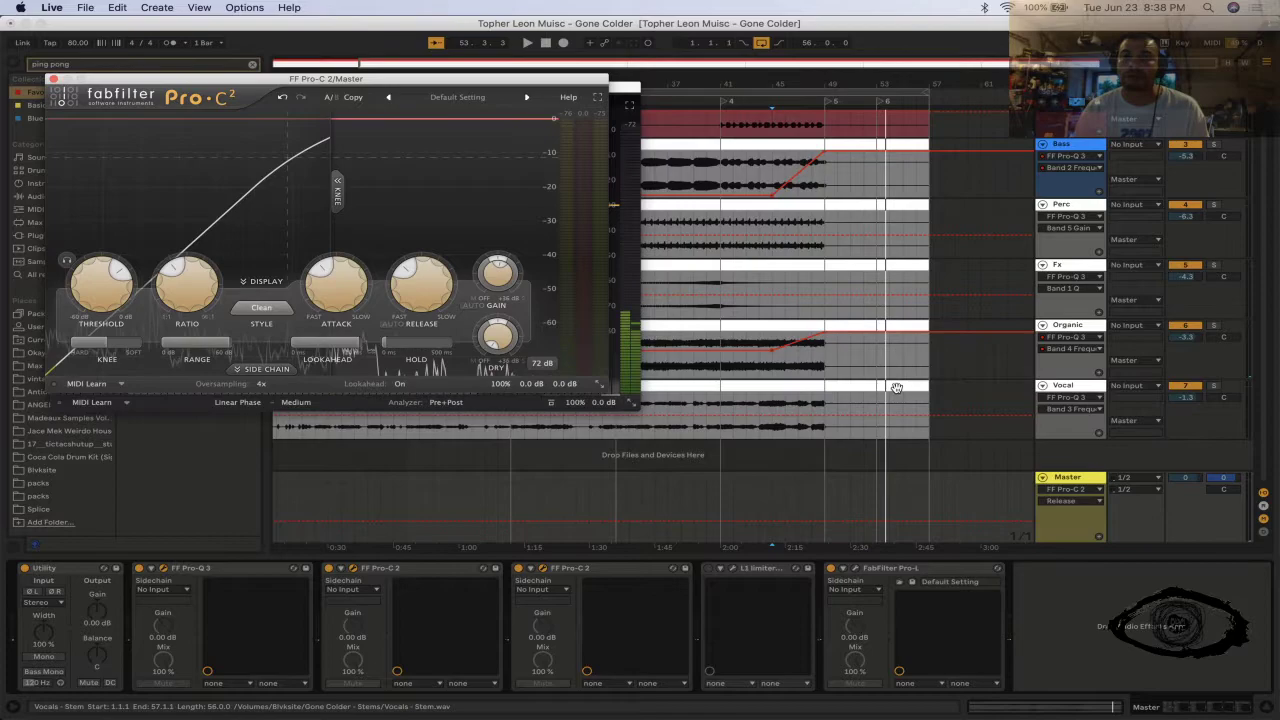
# - Trim the ends of the Vocal, Organic, Fx, Perc and Bass clips back to bar 53
pyautogui.moveTo(926, 386); pyautogui.dragTo(875, 385)
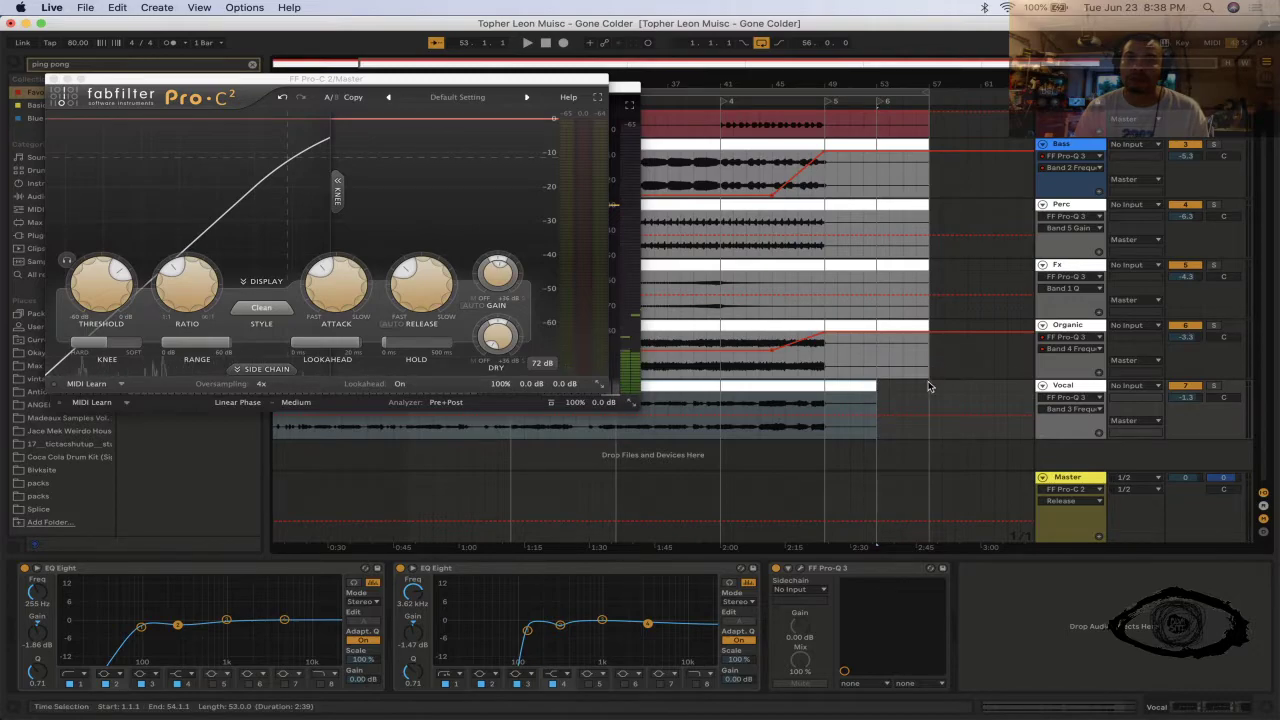
pyautogui.click(922, 386)
pyautogui.moveTo(910, 206); pyautogui.dragTo(878, 143)
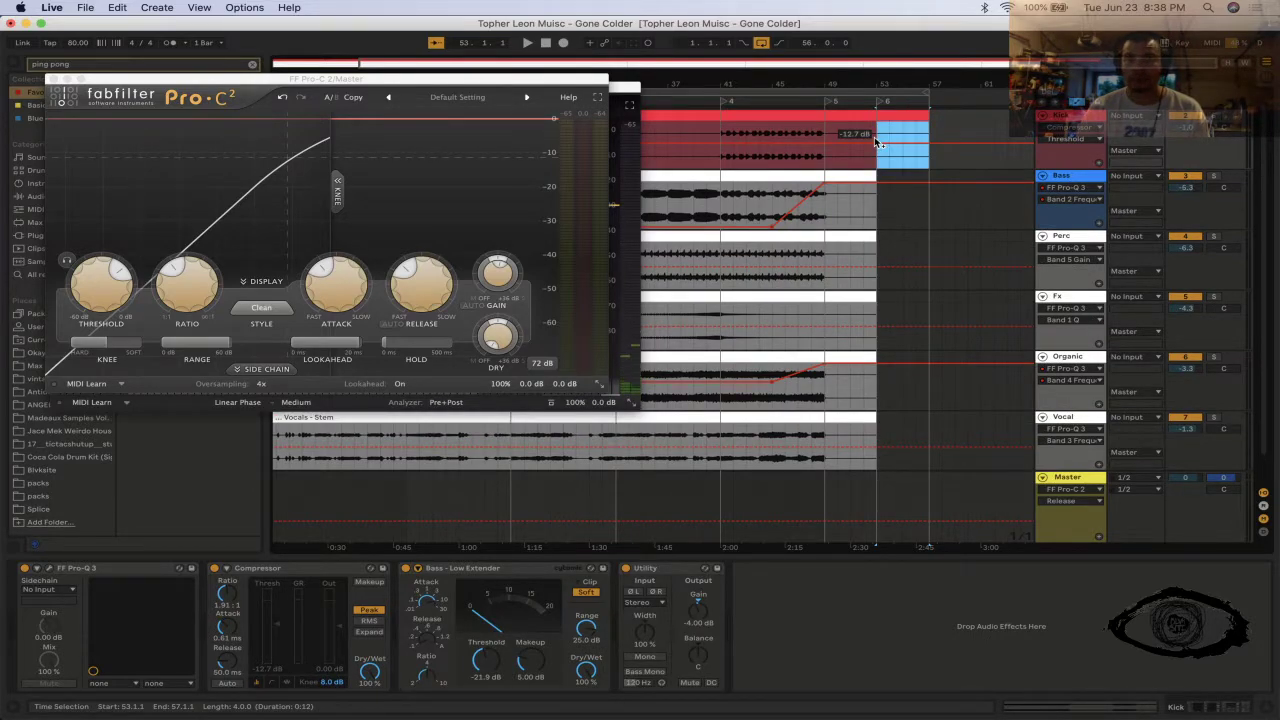
# - Delete the empty section of the Kick and MIDI clips between bars 53 and 57
pyautogui.click(899, 116)
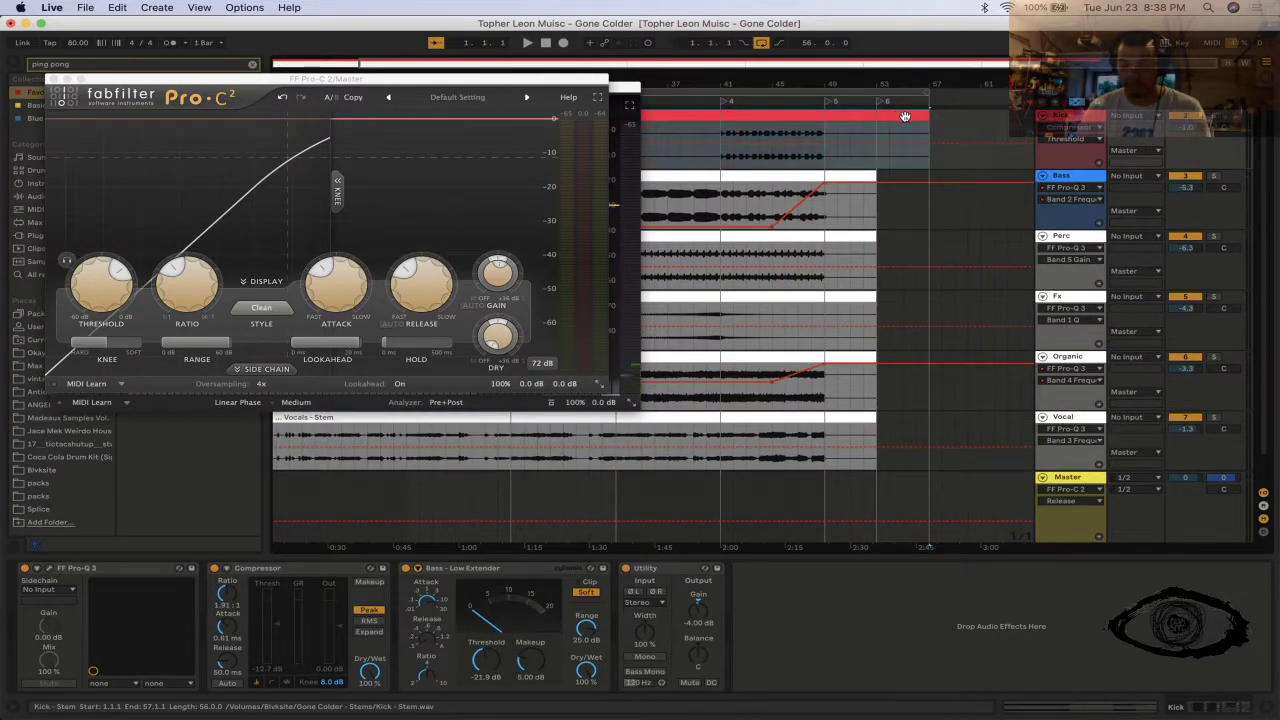
pyautogui.moveTo(925, 163); pyautogui.dragTo(886, 133)
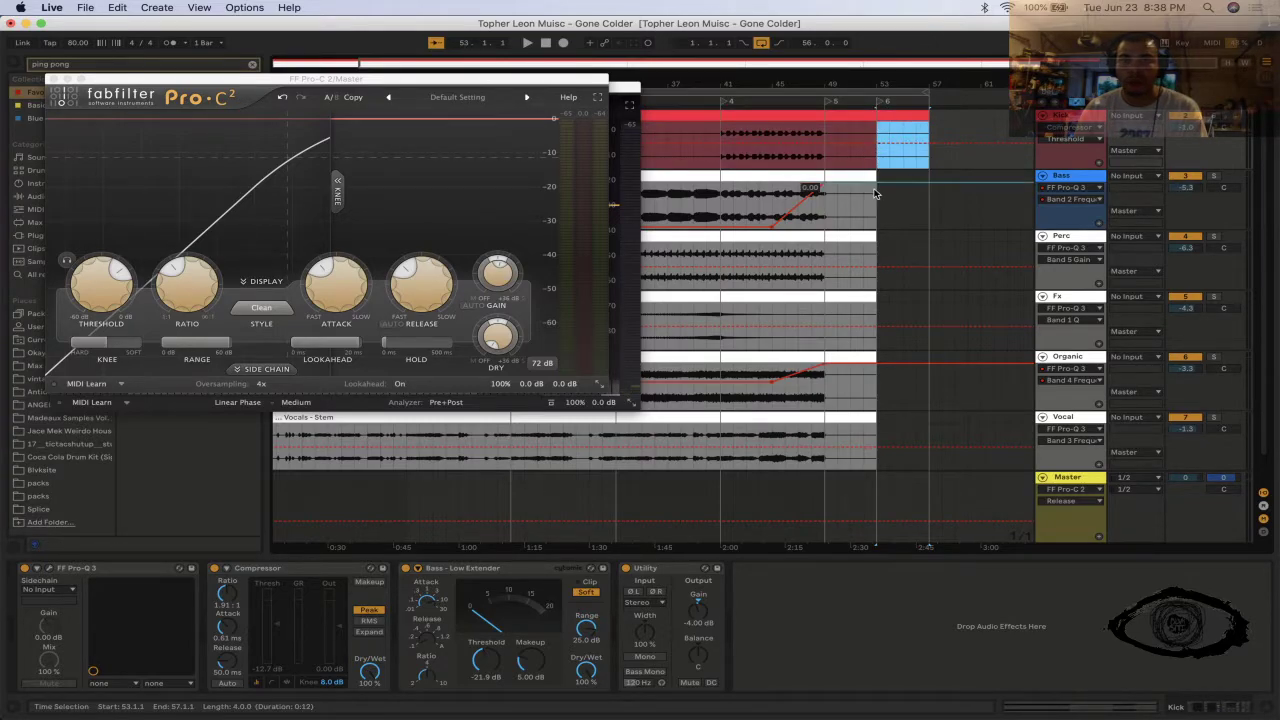
pyautogui.rightClick(903, 117)
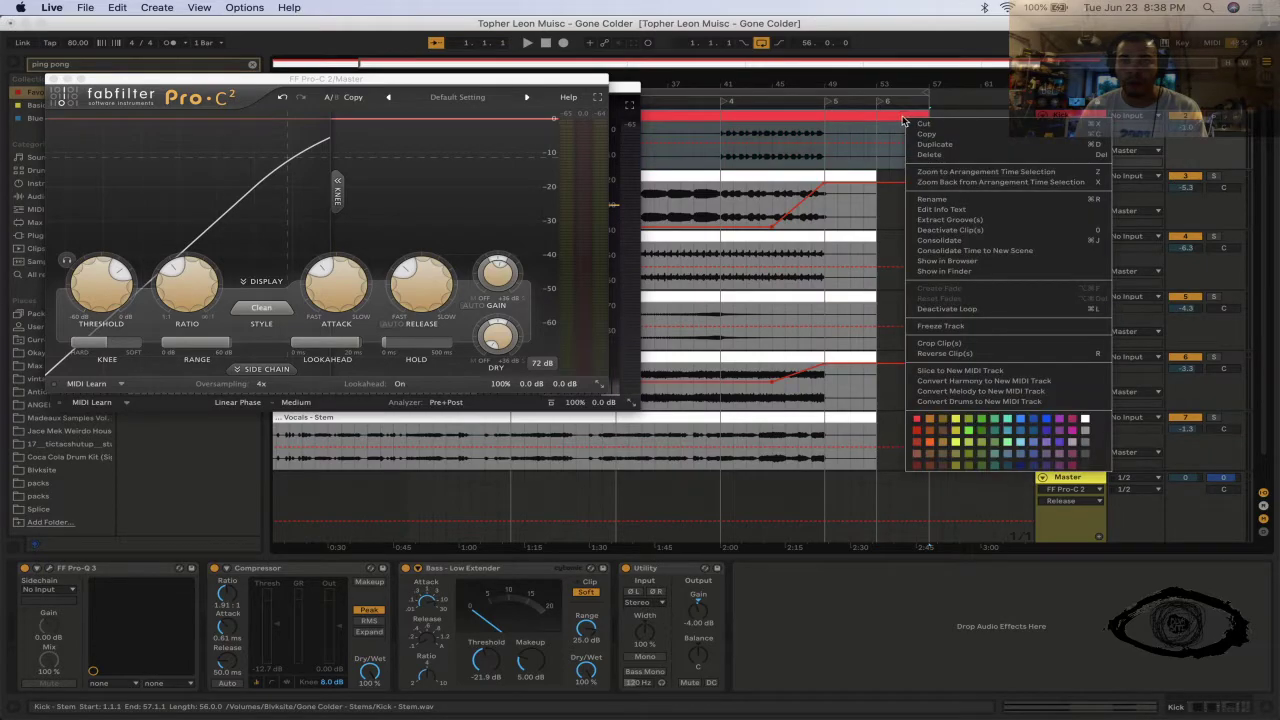
pyautogui.click(884, 136)
pyautogui.moveTo(877, 135); pyautogui.dragTo(928, 132)
pyautogui.press('Delete')
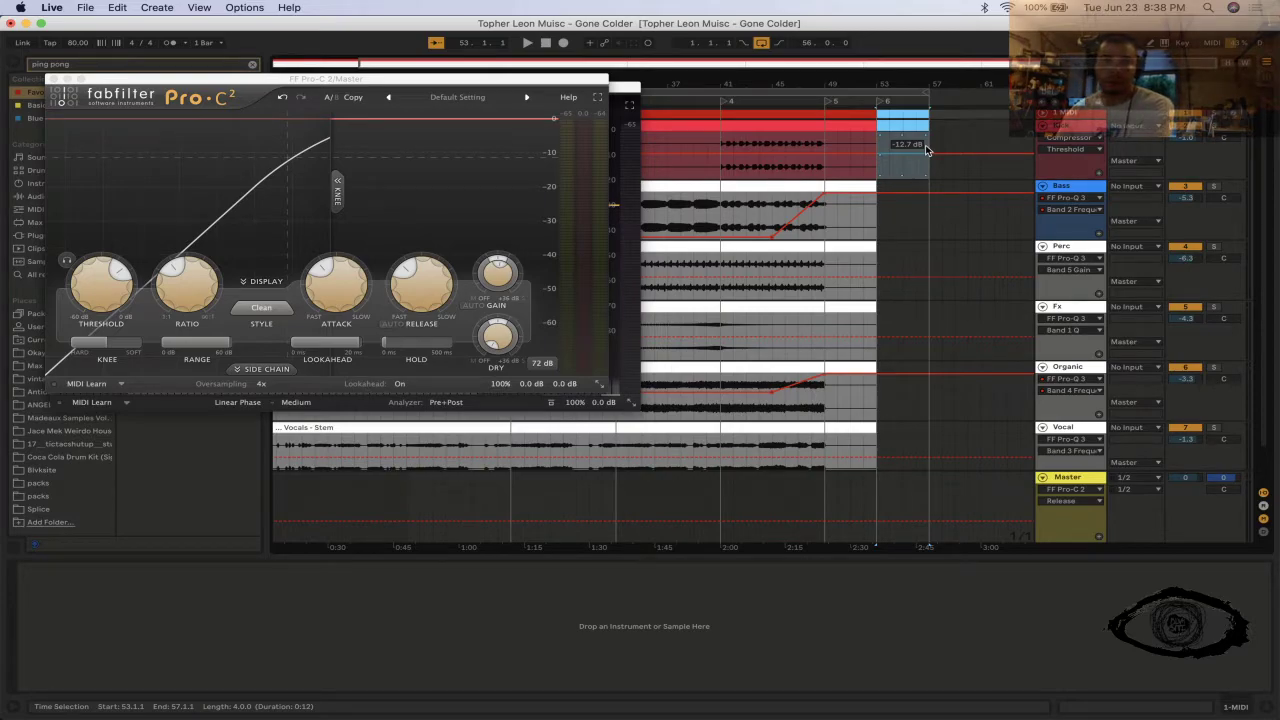
pyautogui.click(887, 238)
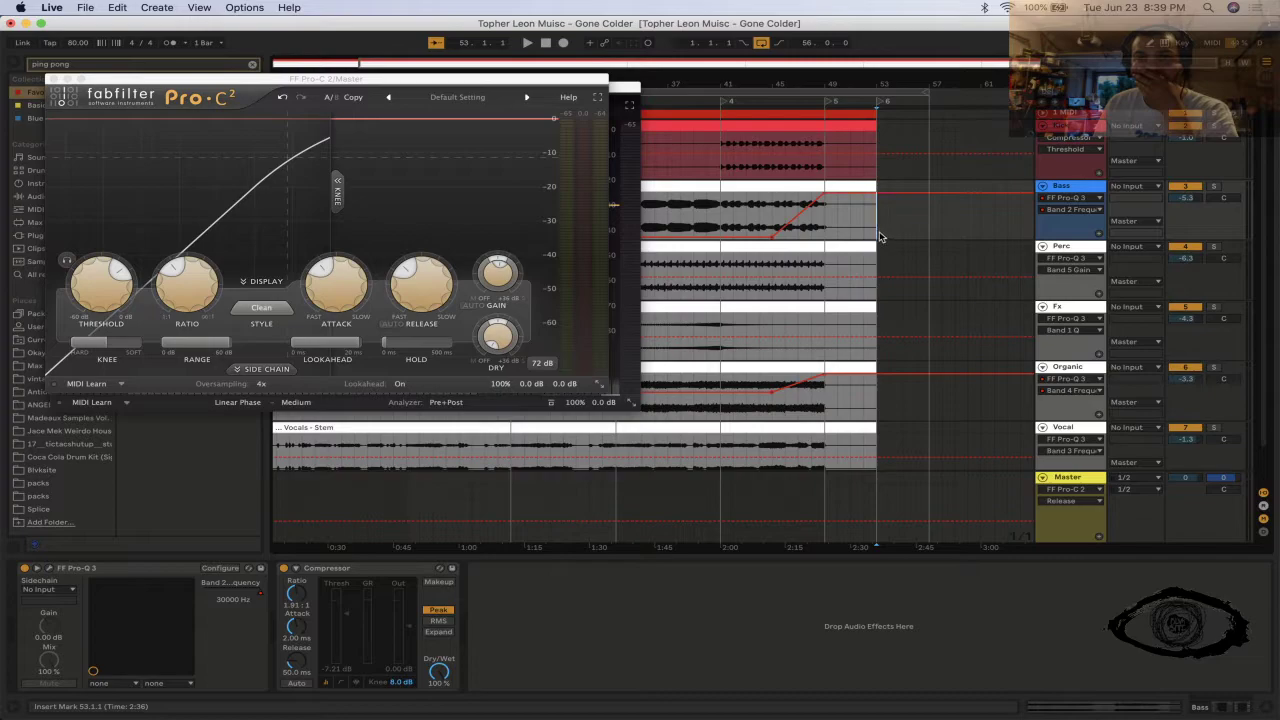
# - Close the open Pro-C 2 and Pro-Q 3 windows, clear the browser search and hide the browser
pyautogui.click(53, 79)
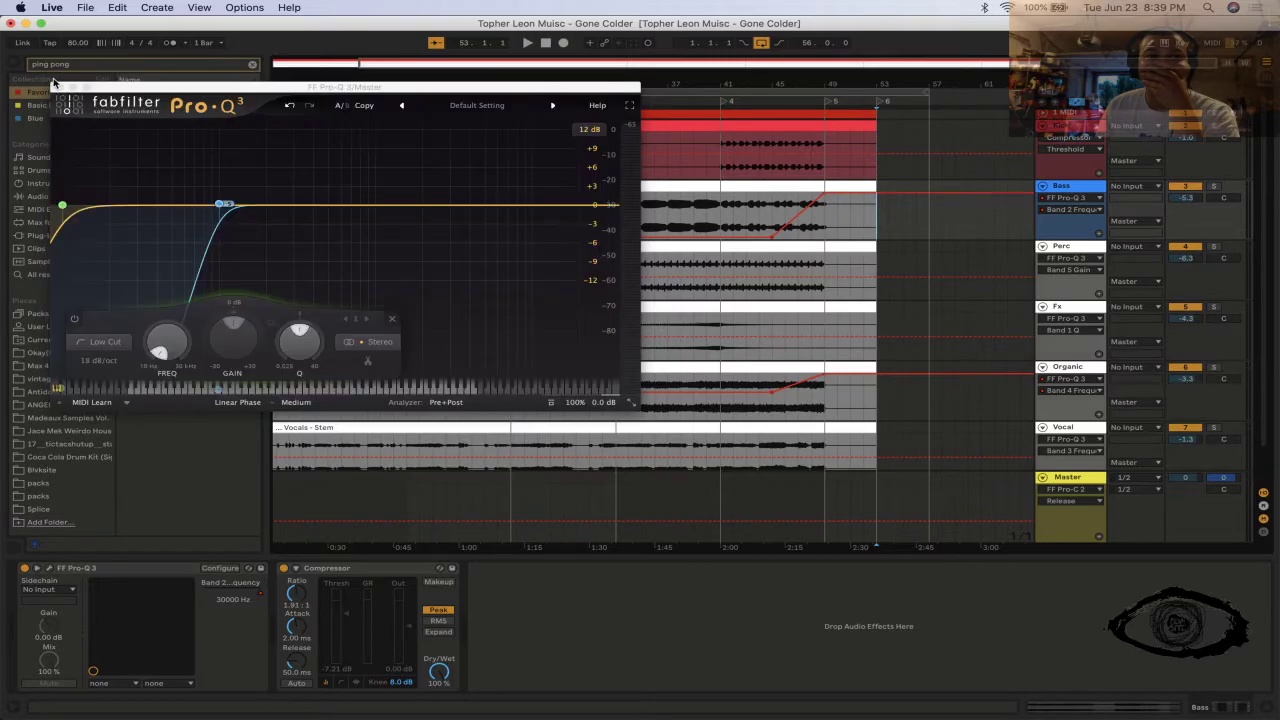
pyautogui.click(58, 87)
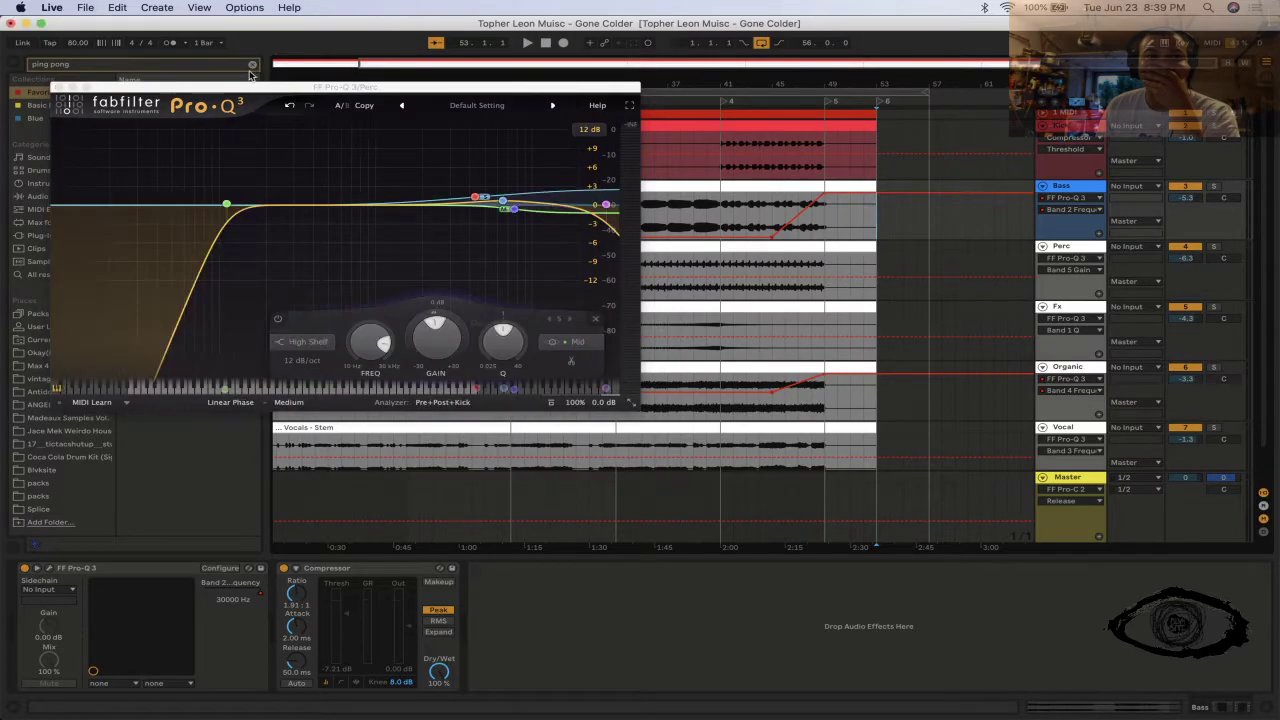
pyautogui.click(253, 65)
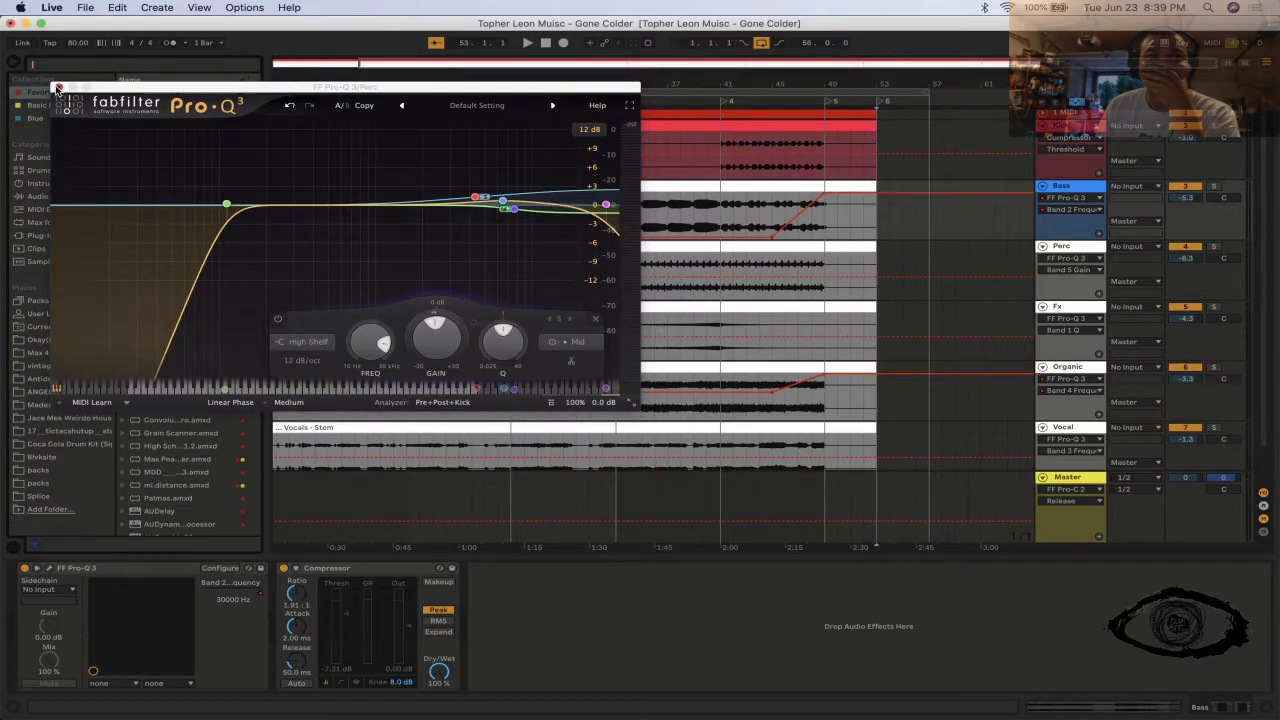
pyautogui.click(58, 87)
pyautogui.click(13, 66)
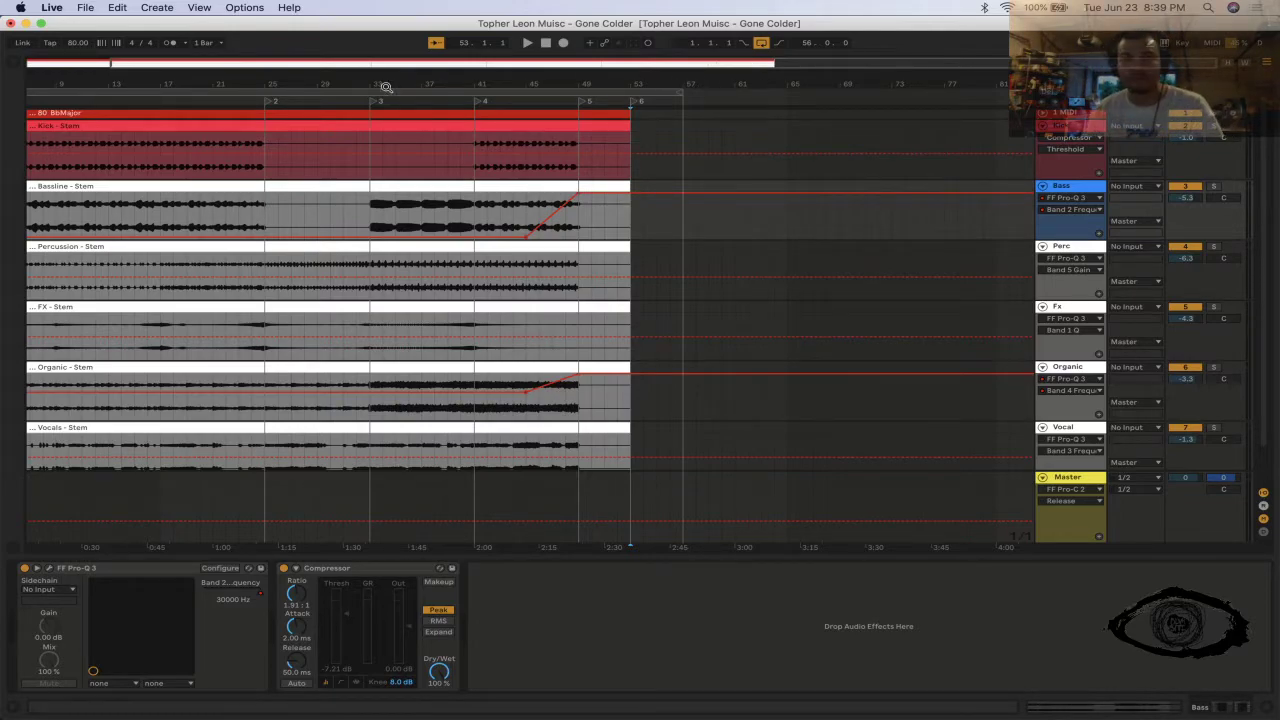
# - Start playback from the beginning of the song and add a Compressor after the Pro-Q 3 on the Vocal track
pyautogui.click(278, 112)
pyautogui.press('space')
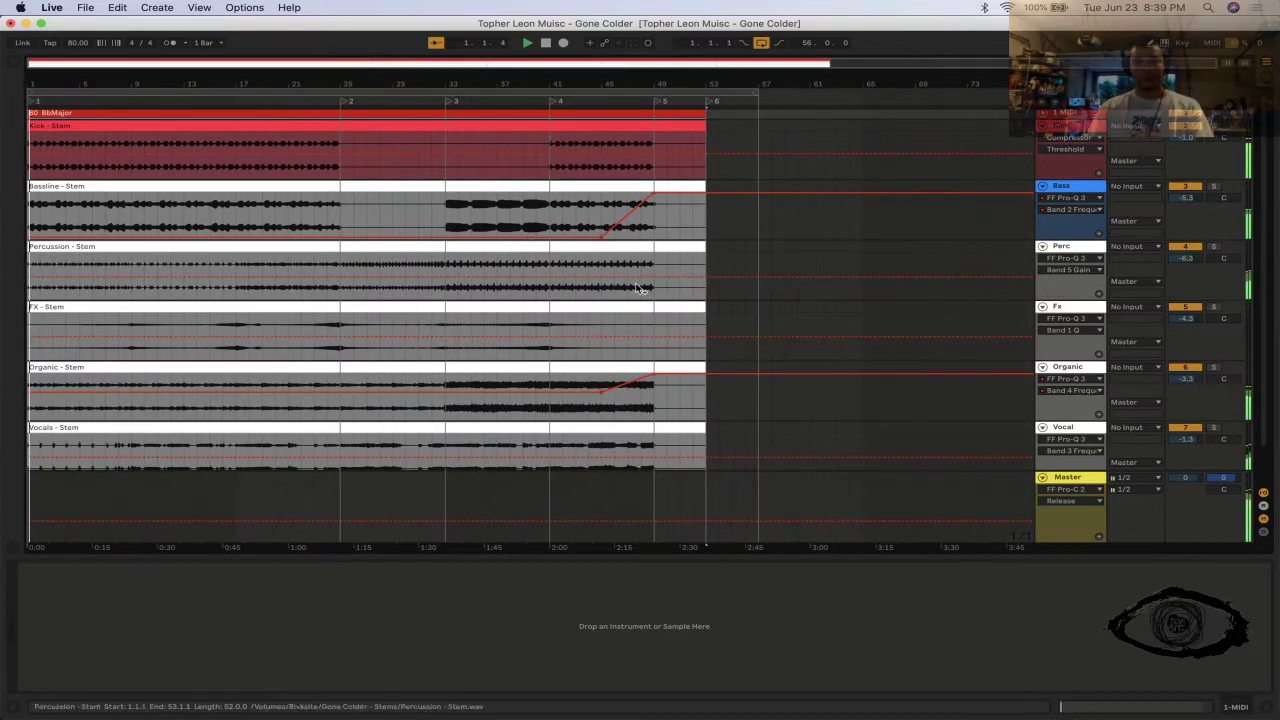
pyautogui.click(1073, 370)
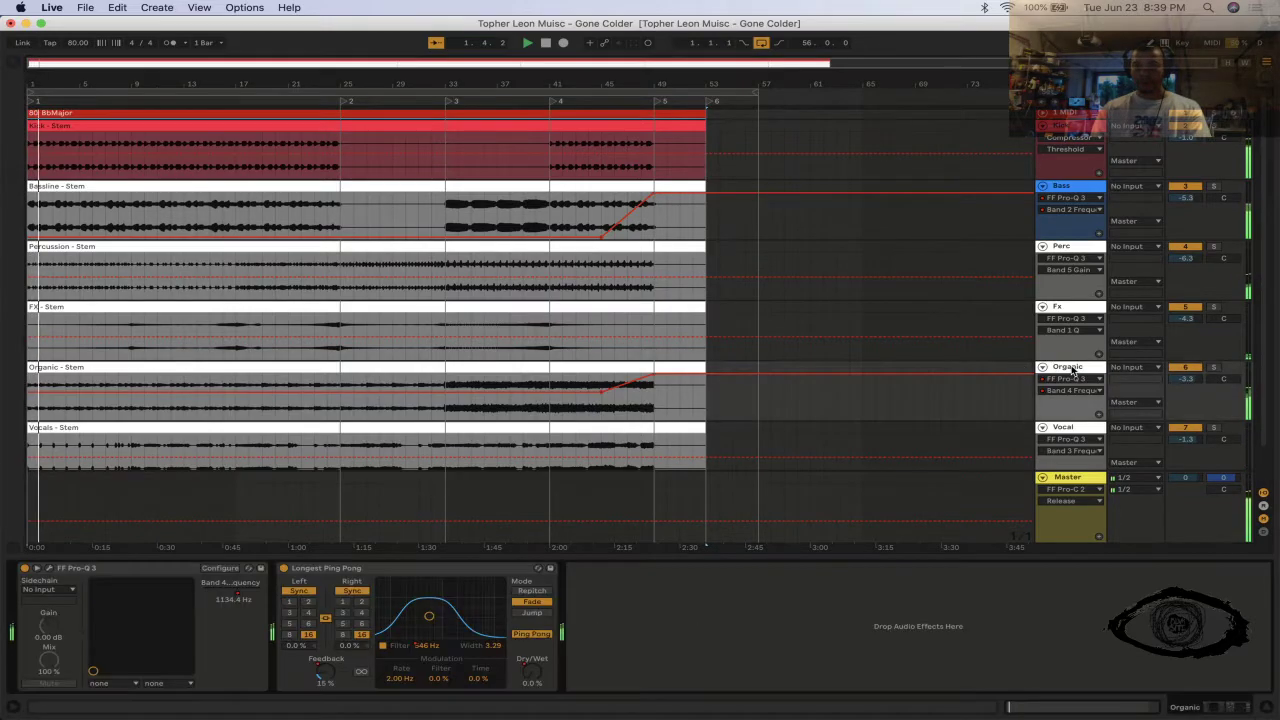
pyautogui.click(1076, 428)
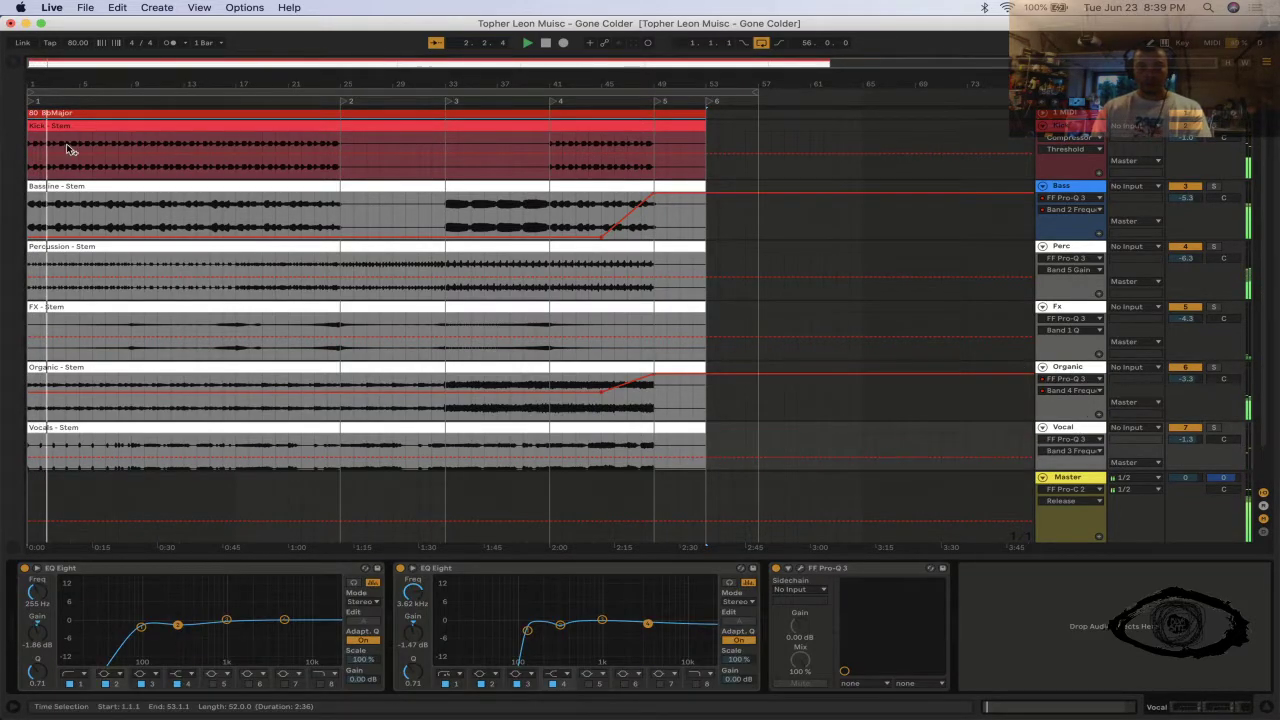
pyautogui.click(14, 62)
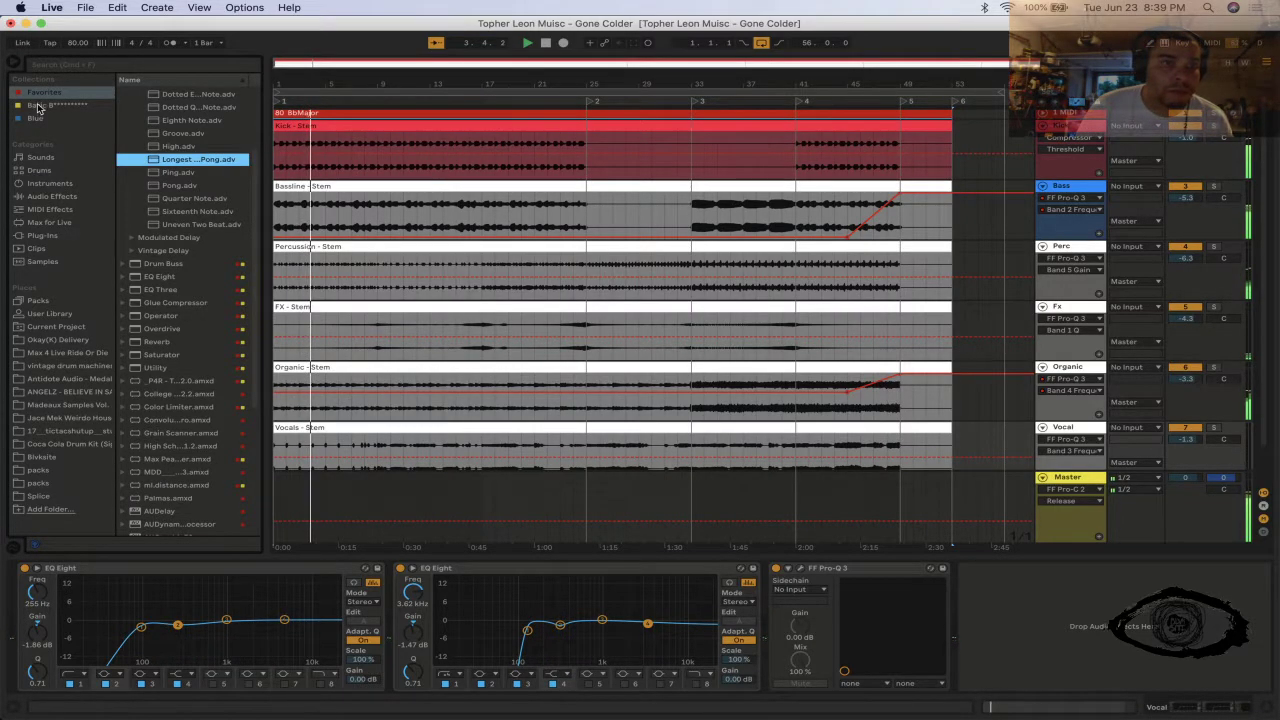
pyautogui.scroll(3, 150, 112)
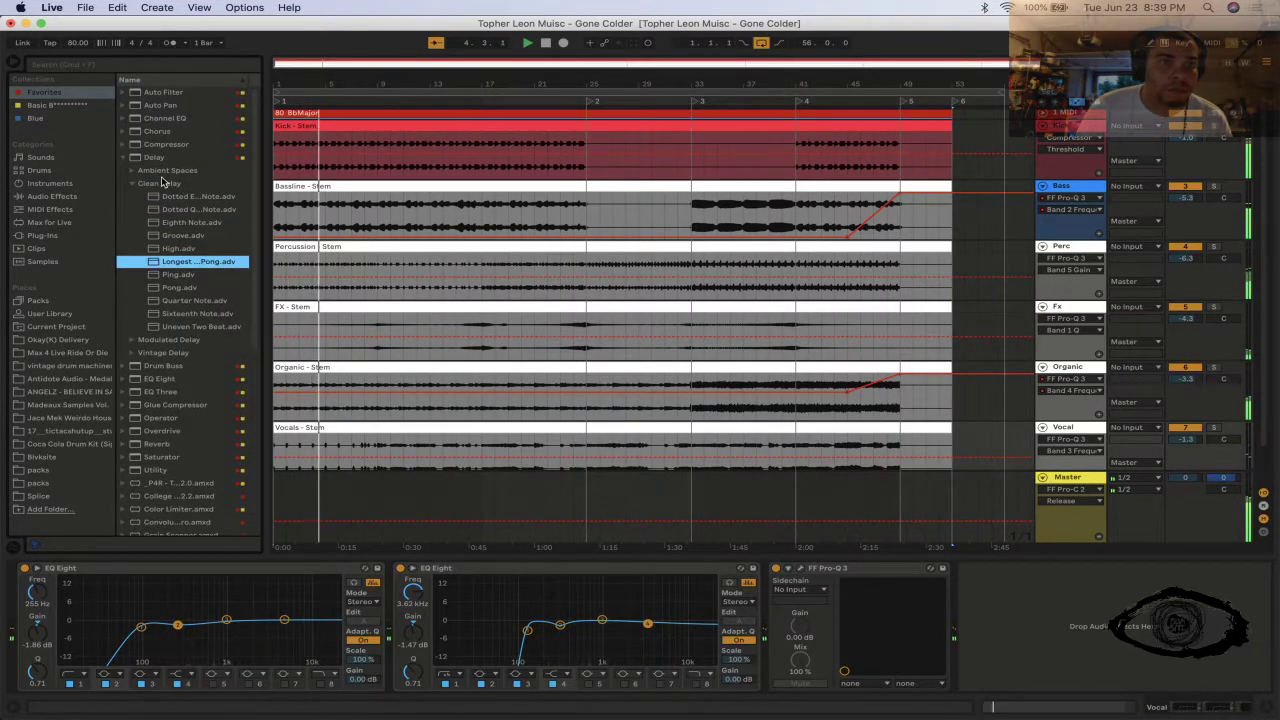
pyautogui.click(160, 146)
pyautogui.doubleClick(160, 145)
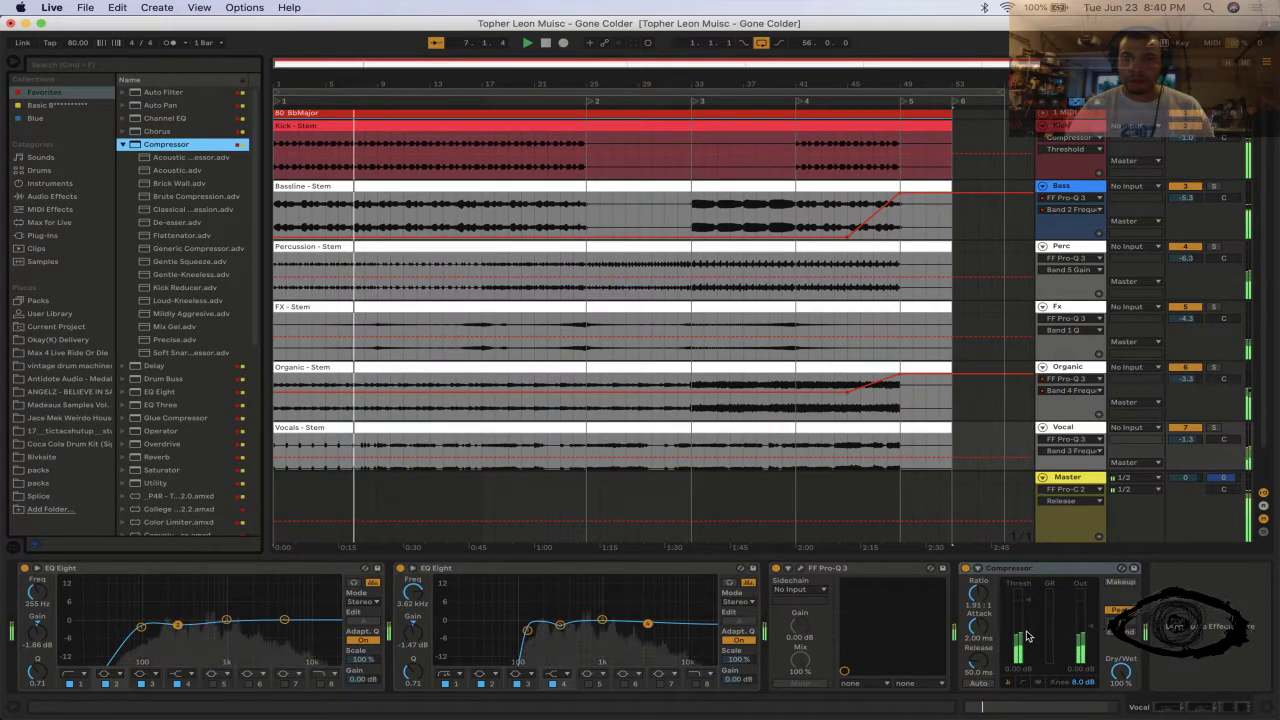
# - Lower the Vocal Compressor's threshold to about -20.7 dB while playing from bar 33
pyautogui.moveTo(1025, 642); pyautogui.dragTo(1025, 672)
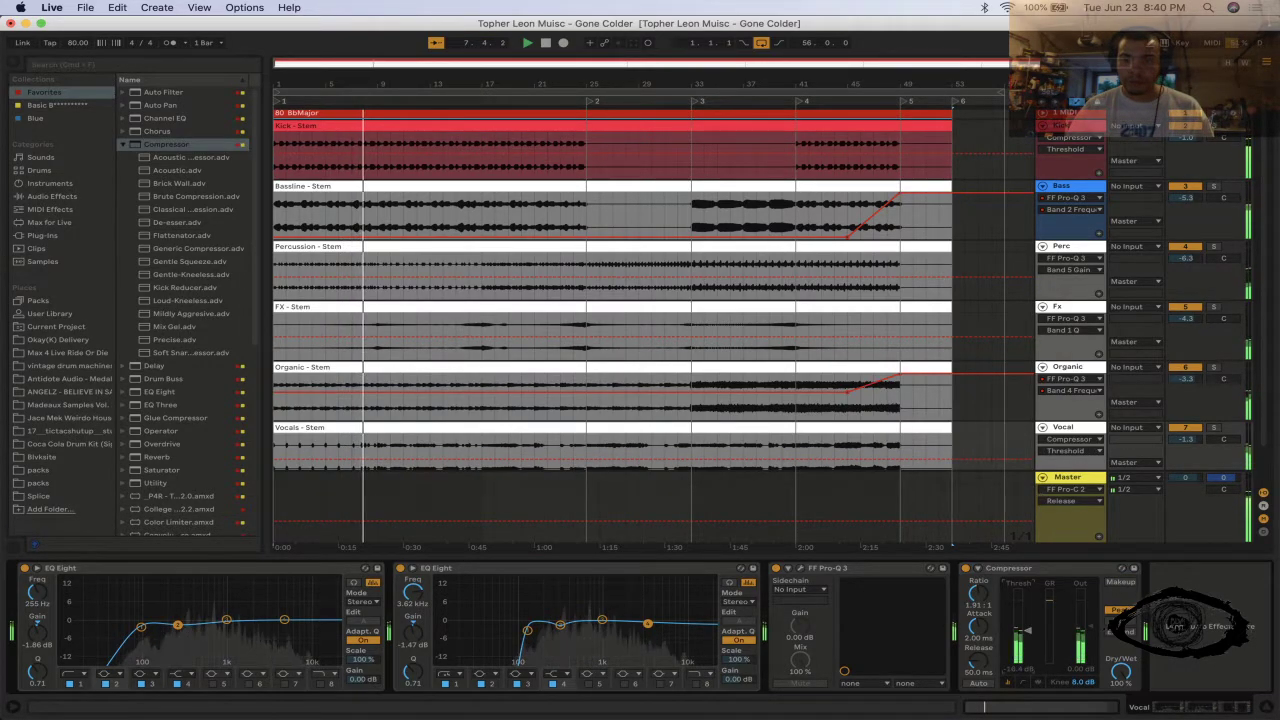
pyautogui.click(689, 448)
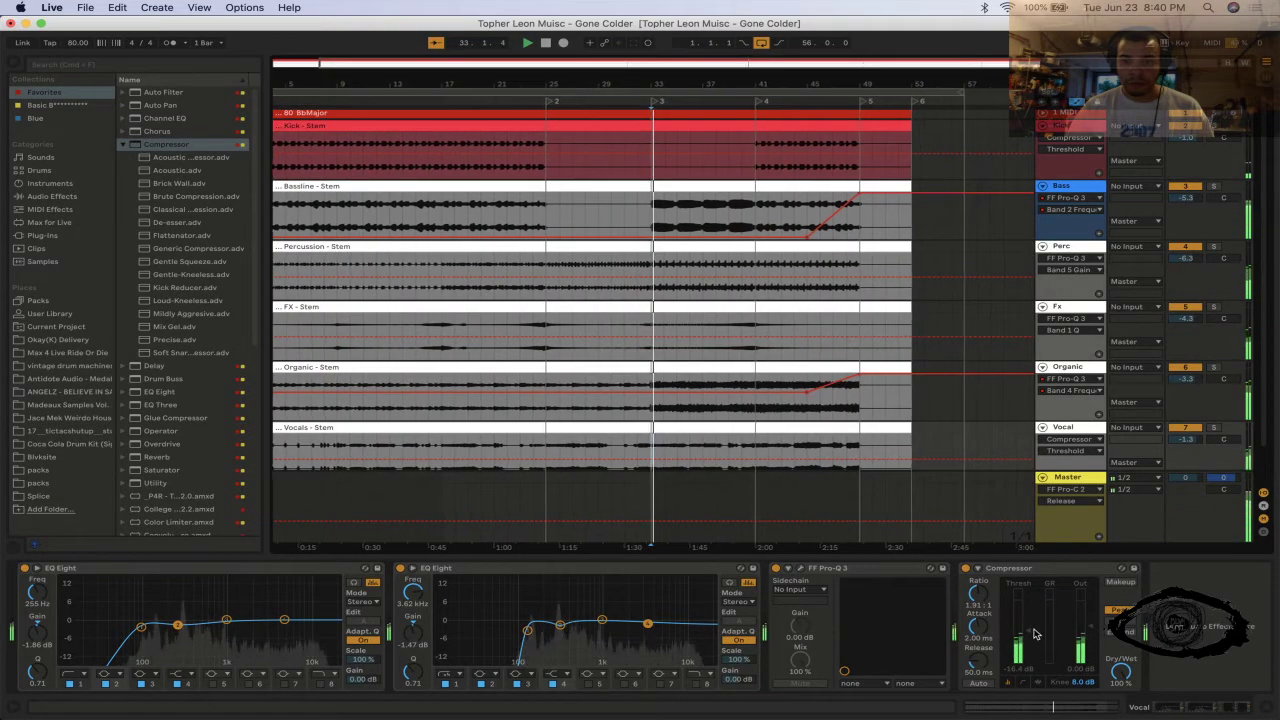
pyautogui.moveTo(1028, 631); pyautogui.dragTo(1028, 640)
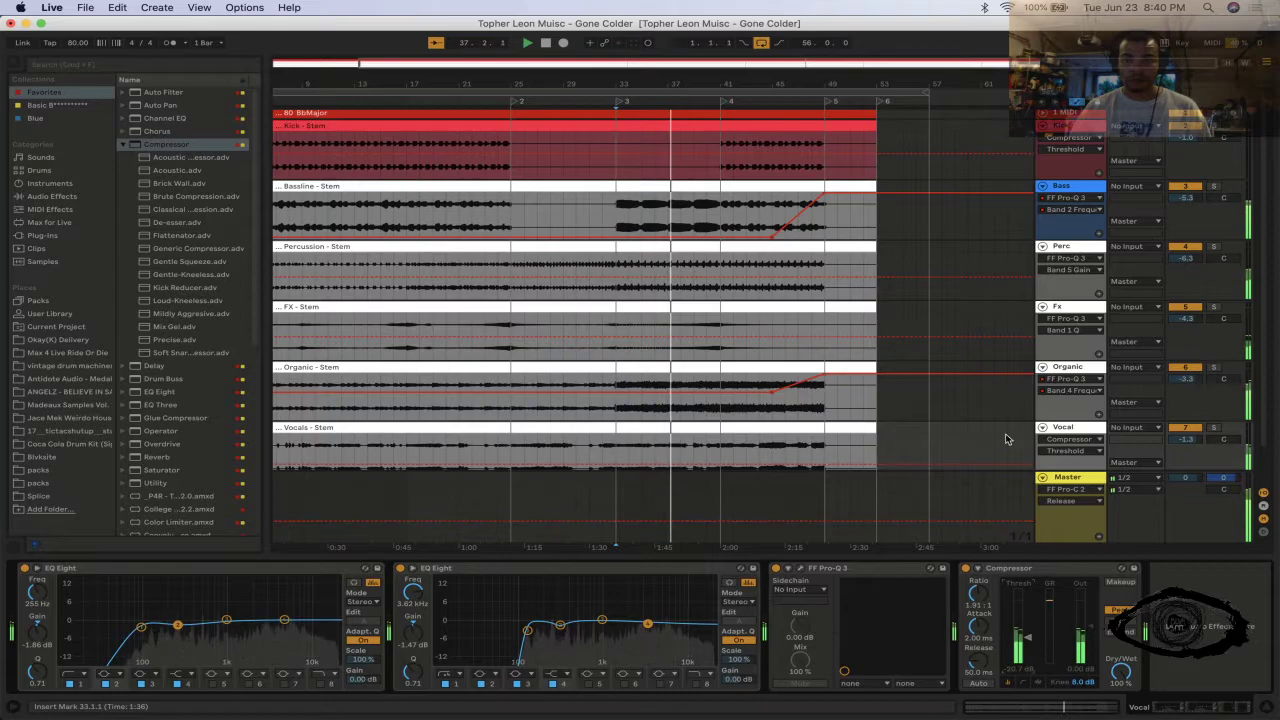
# - Add a Compressor after the ping-pong delay on the Organic track and set its threshold to about -12.3 dB
pyautogui.scroll(-3, 1006, 437)
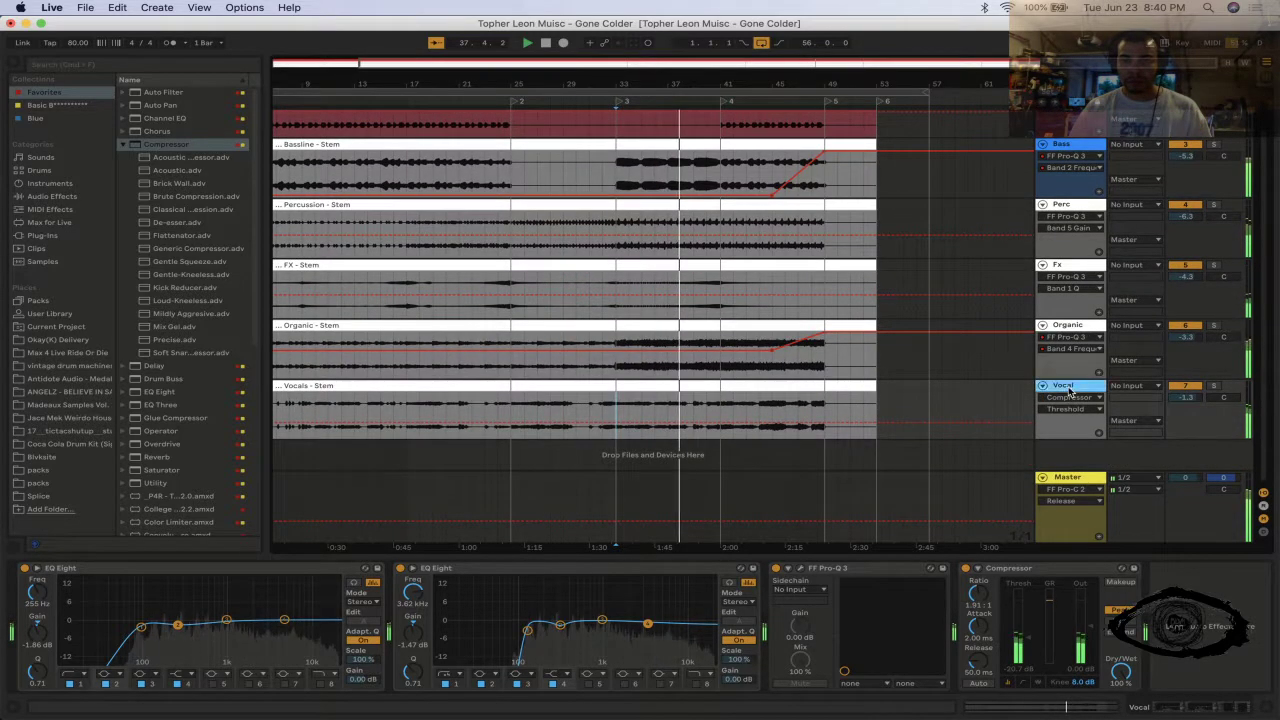
pyautogui.click(1068, 325)
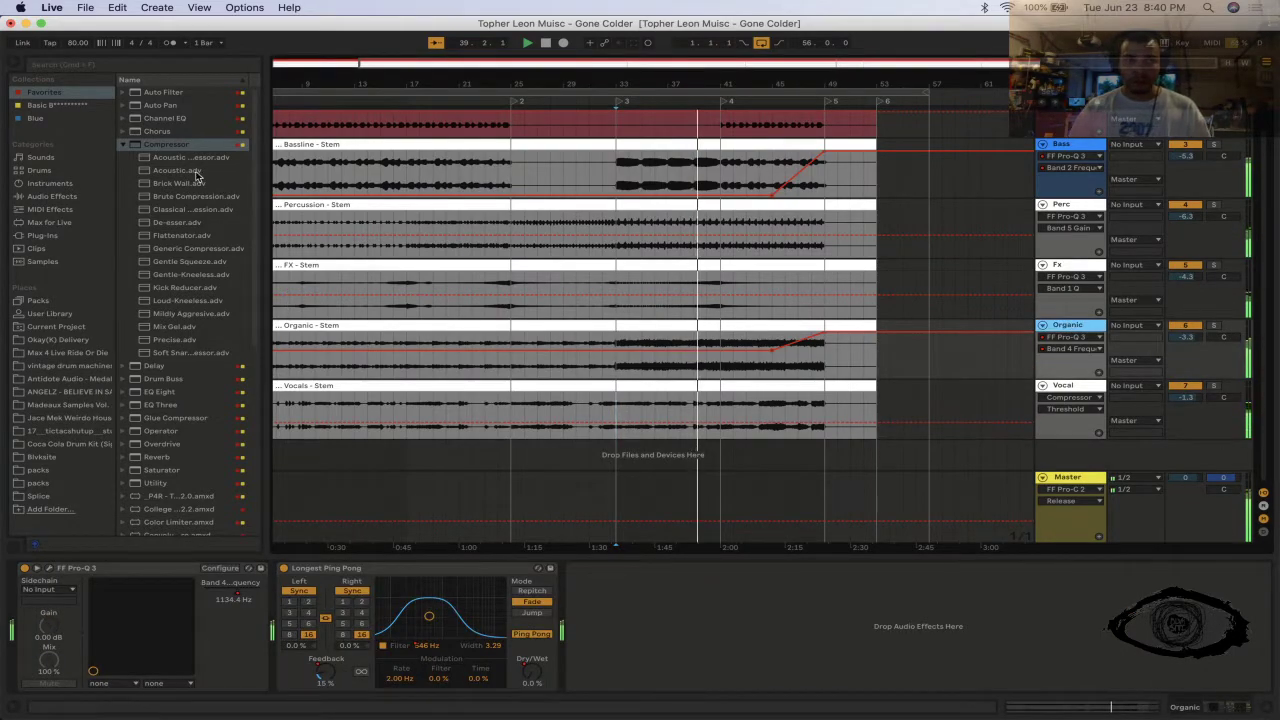
pyautogui.click(169, 144)
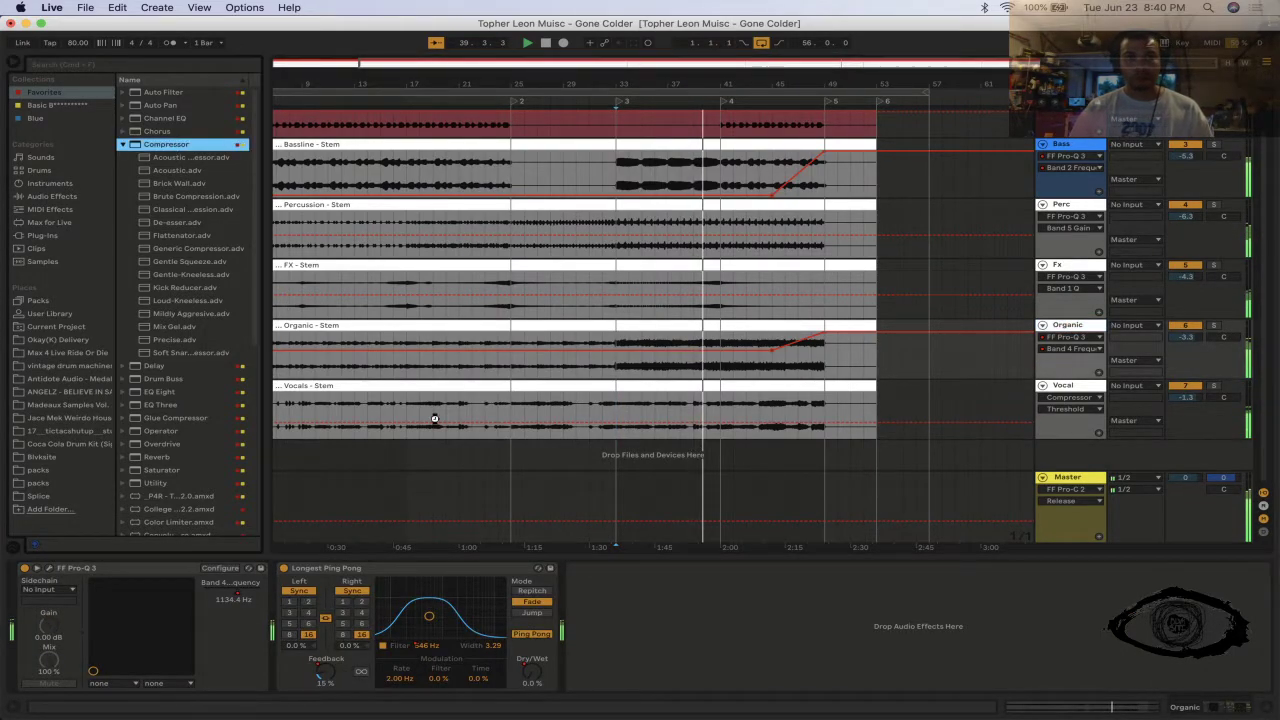
pyautogui.click(635, 623)
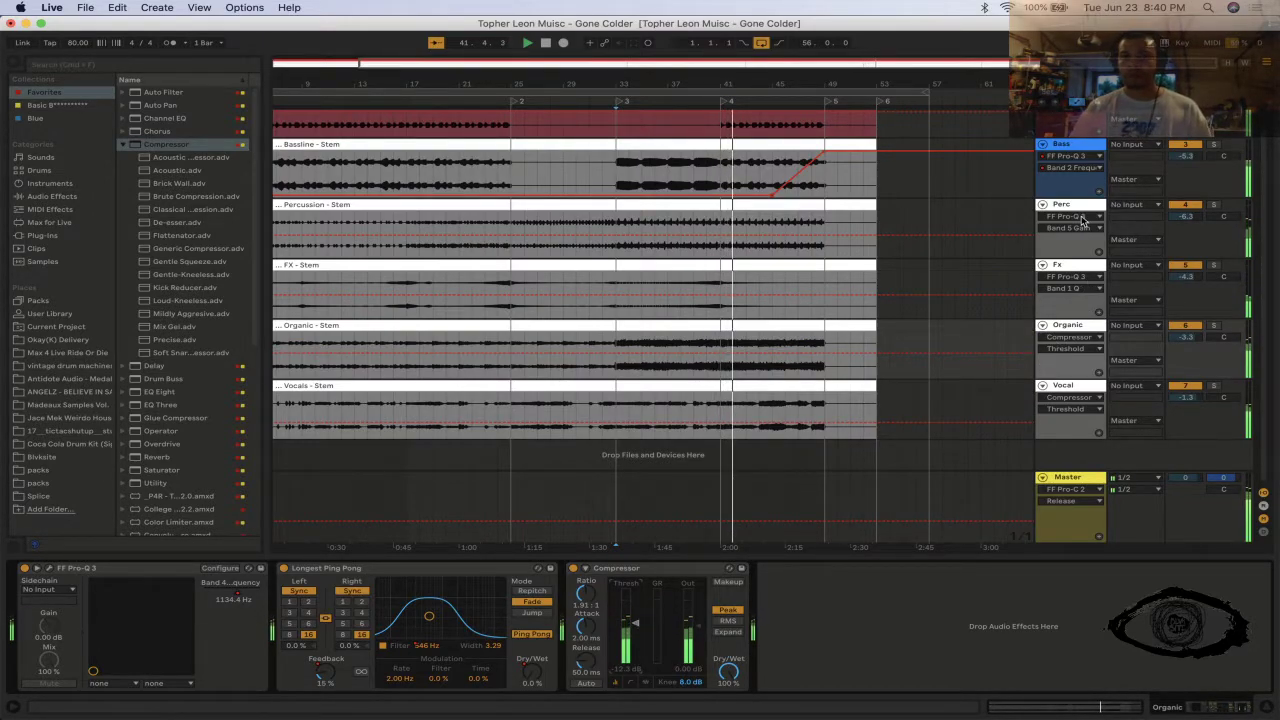
# - Lower the Perc, Fx, Organic and Vocal volumes together to -6.5, -4.5, -3.5 and -1.5 dB, and check the levels in the mixer
pyautogui.scroll(2, 1015, 331)
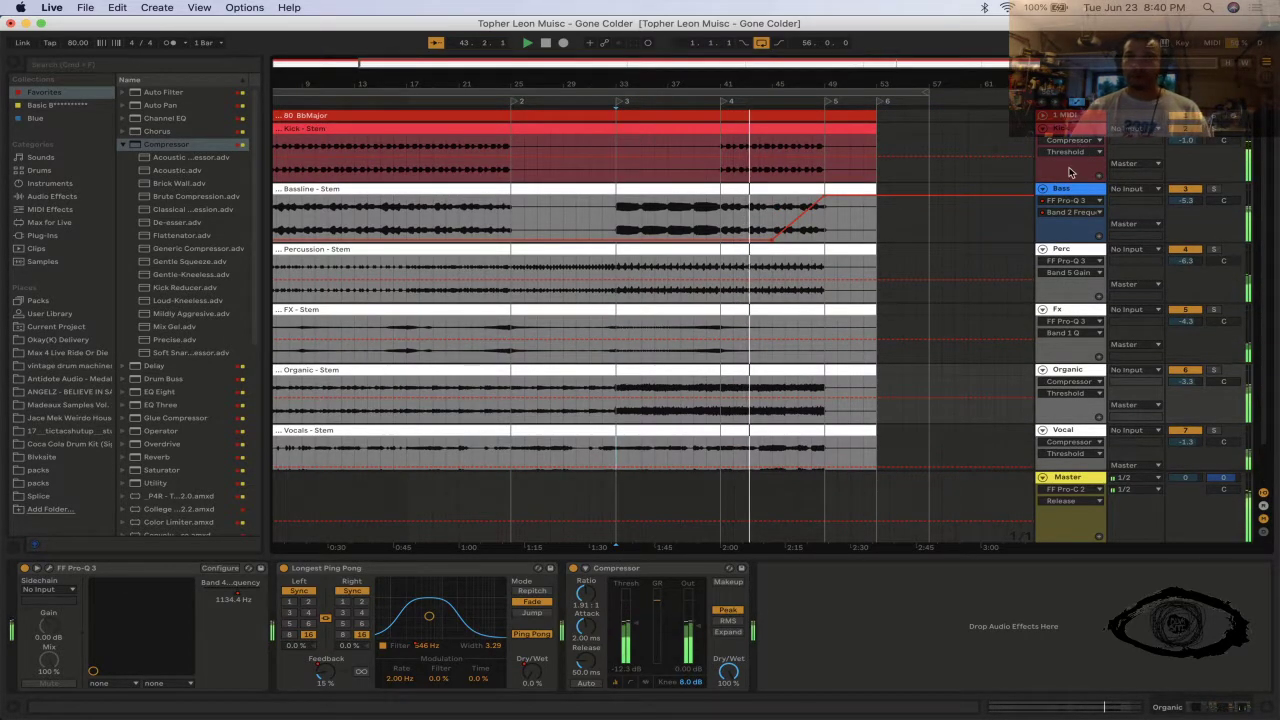
pyautogui.keyDown('shift'); pyautogui.click(1069, 248); pyautogui.keyUp('shift')
pyautogui.keyDown('shift'); pyautogui.click(1069, 431); pyautogui.keyUp('shift')
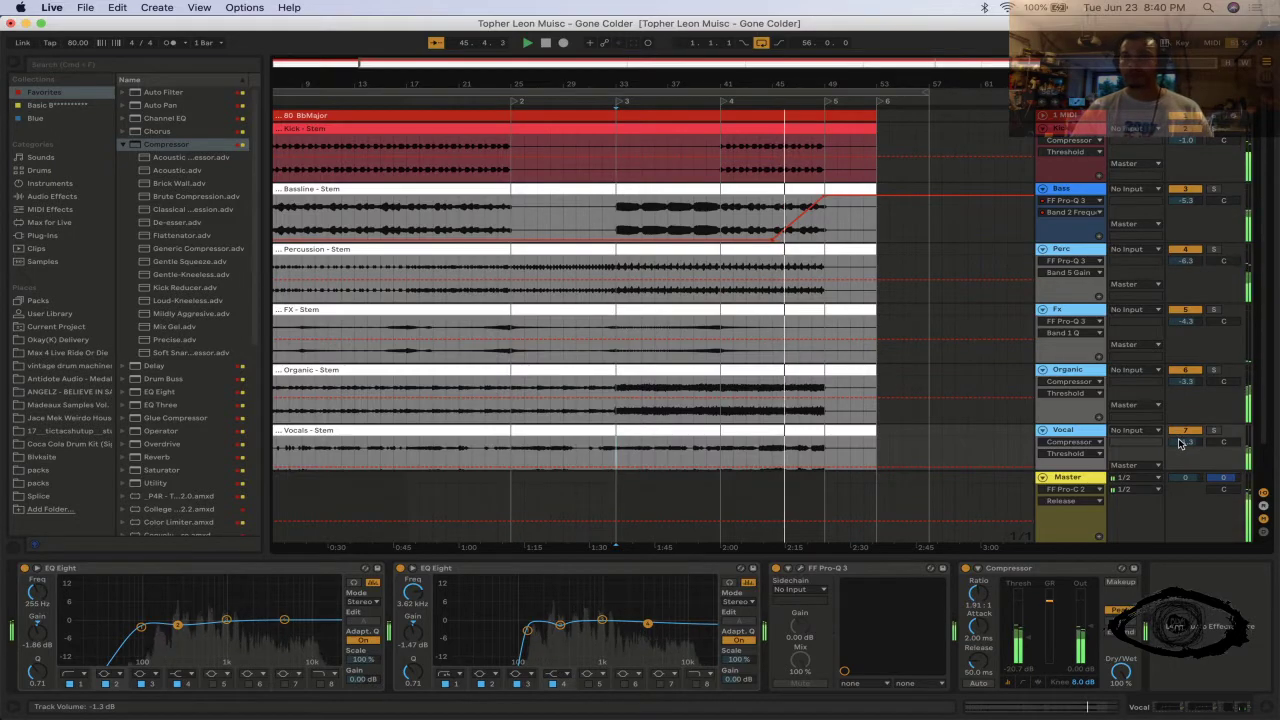
pyautogui.moveTo(1180, 443); pyautogui.dragTo(1180, 445)
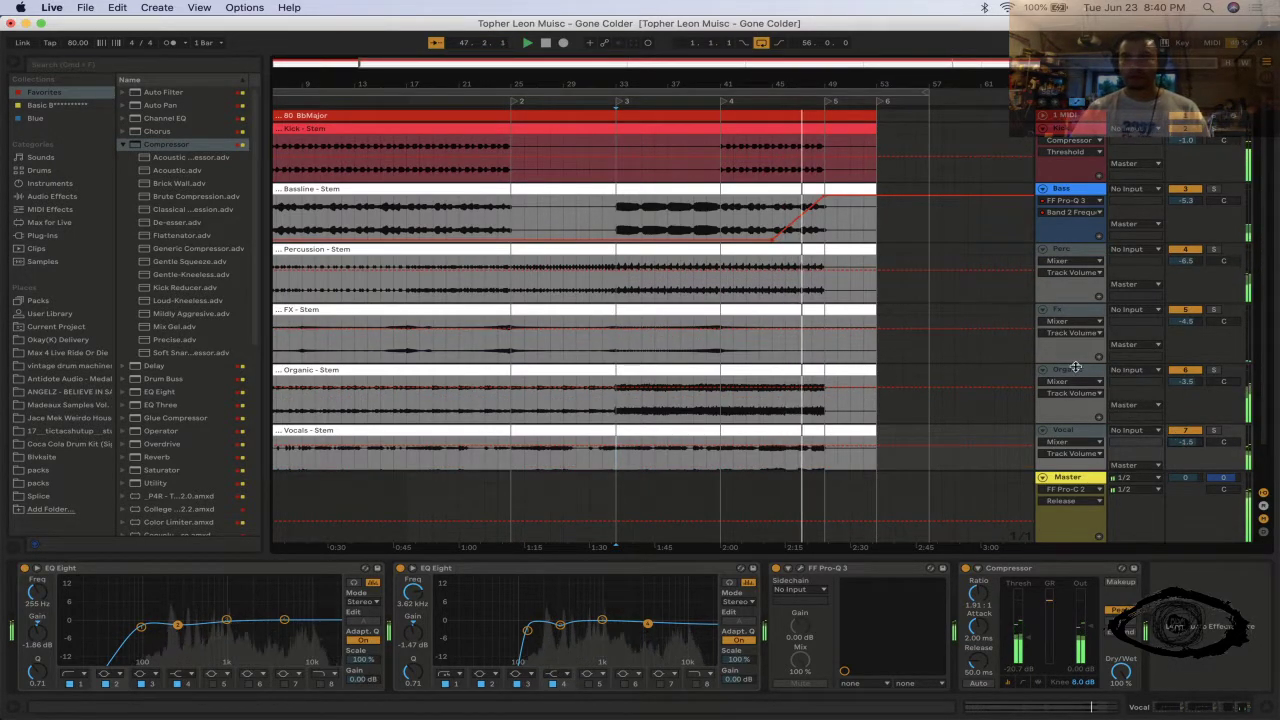
pyautogui.press('Tab')
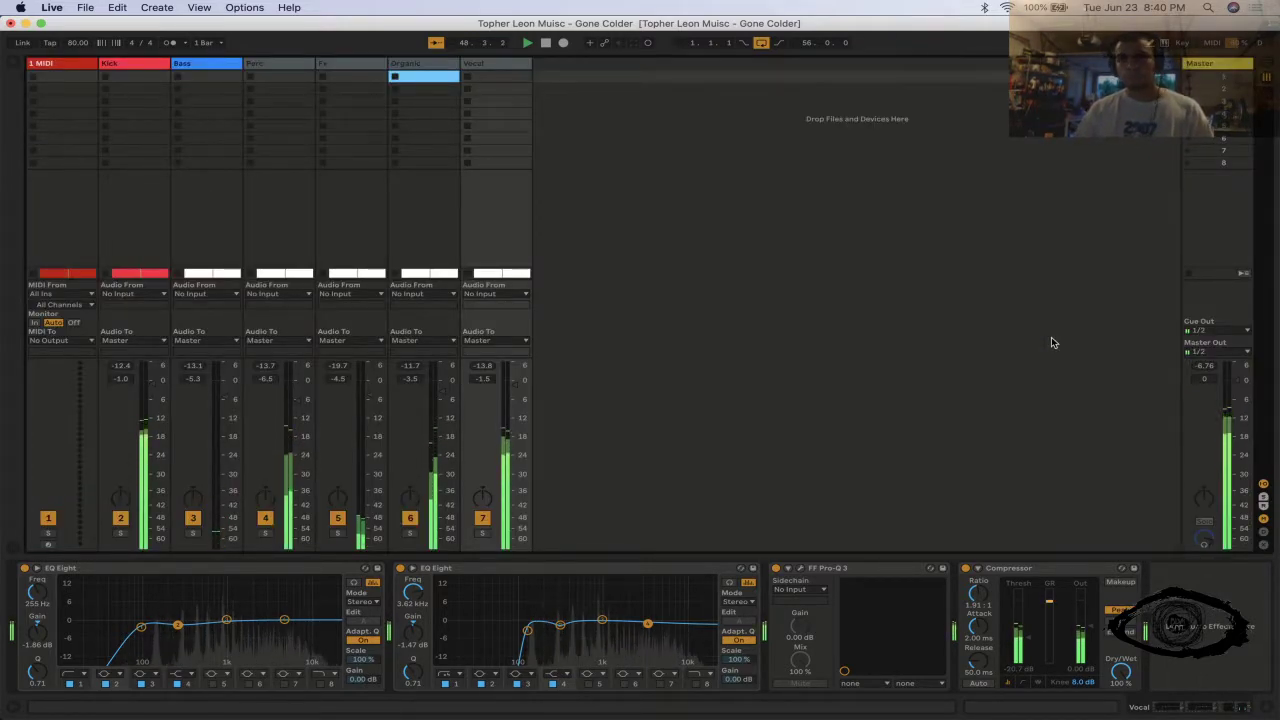
pyautogui.press('Tab')
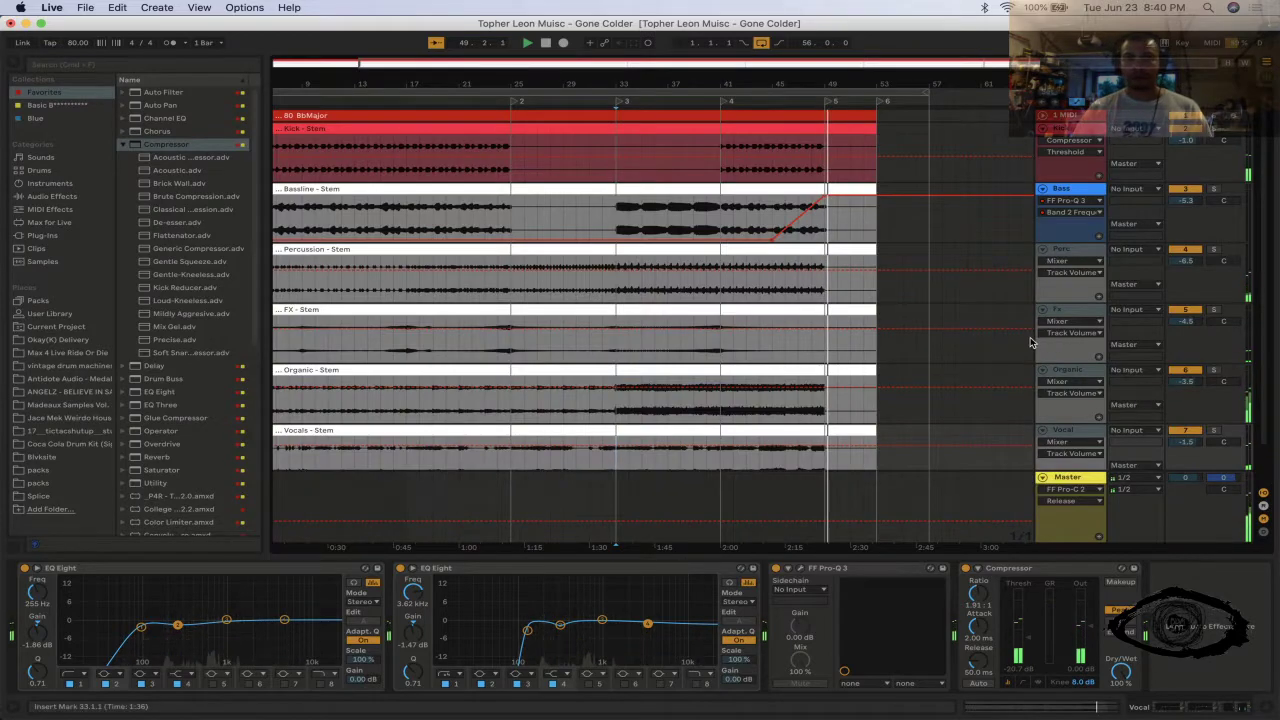
# - Restart playback from bar 33 and raise all stem volumes together by 0.6 dB, bringing Kick to -0.4 dB and Bass to -4.7 dB
pyautogui.press('space')
pyautogui.press('space')
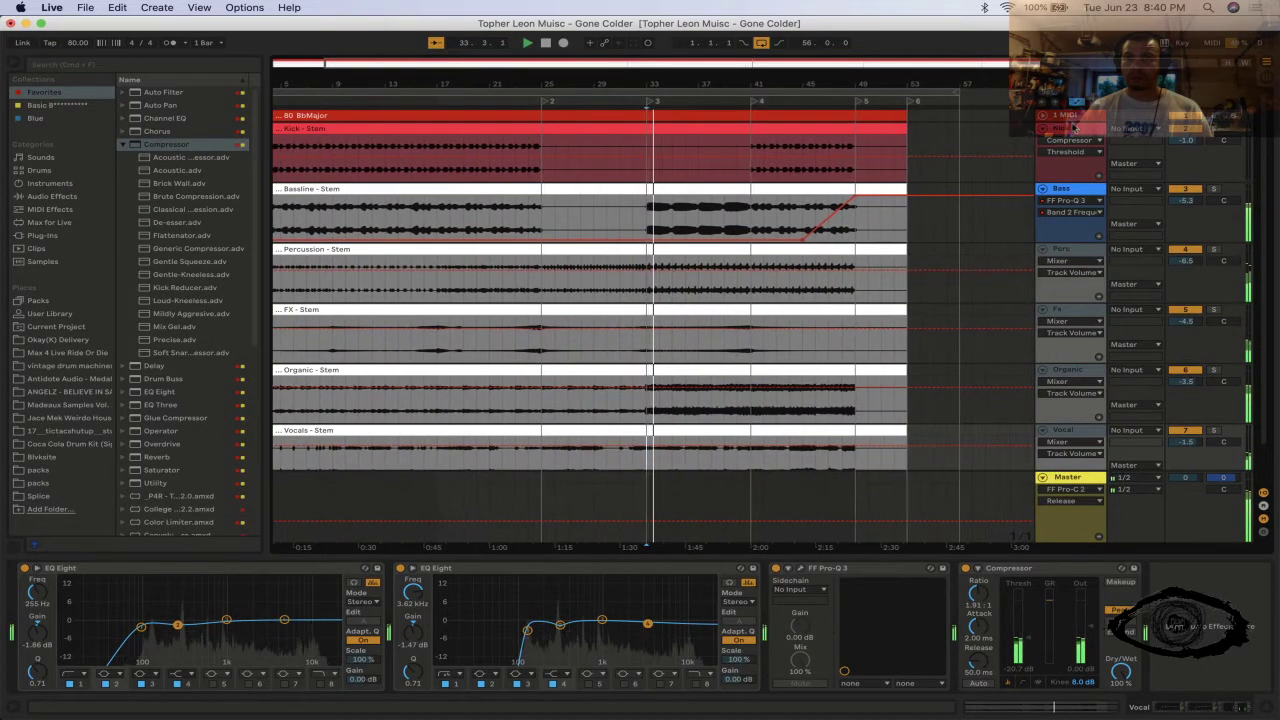
pyautogui.click(1074, 128)
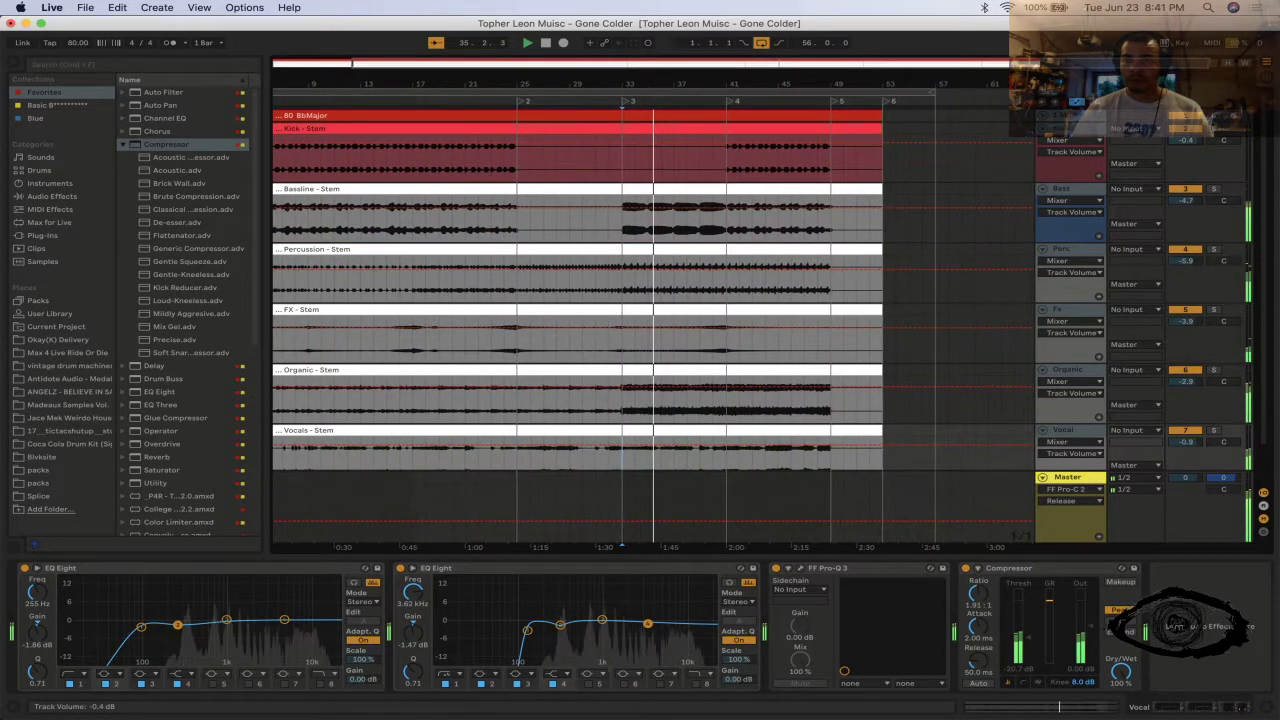
# - Lower the threshold of the Master's second FF Pro-C 2 and raise its wet gain to +1.91 dB during playback
pyautogui.press('Tab')
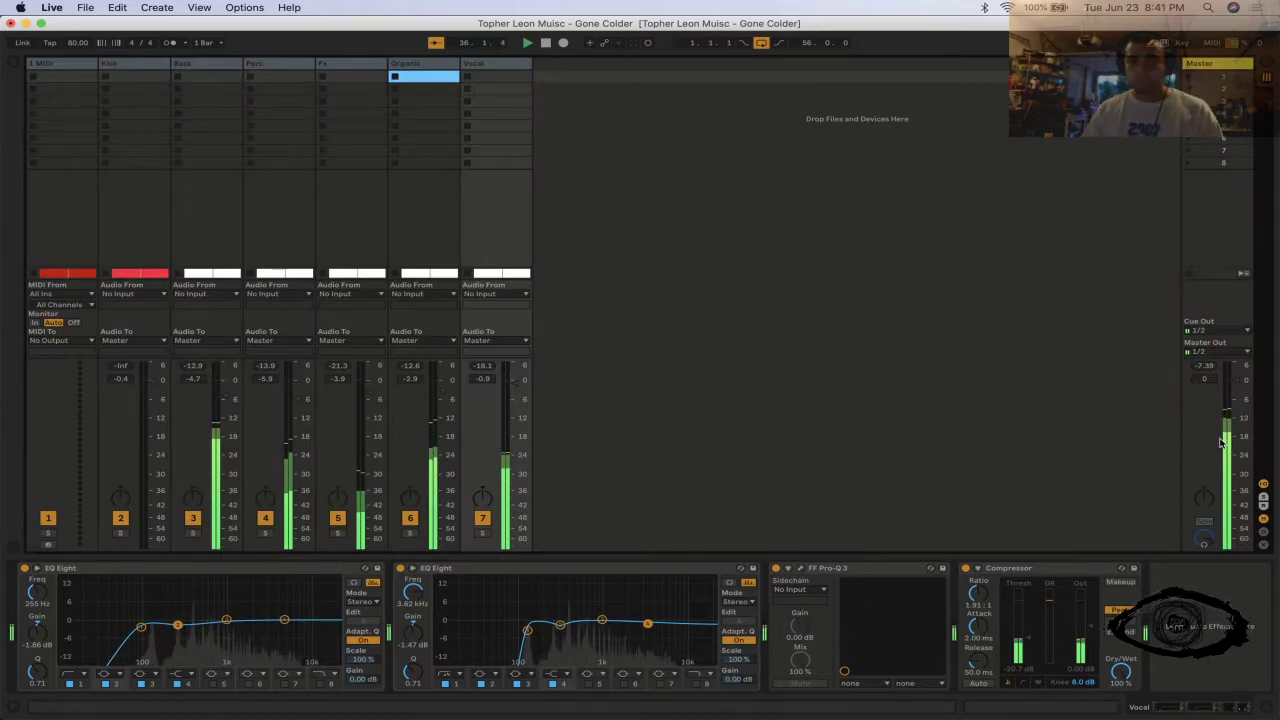
pyautogui.click(1240, 66)
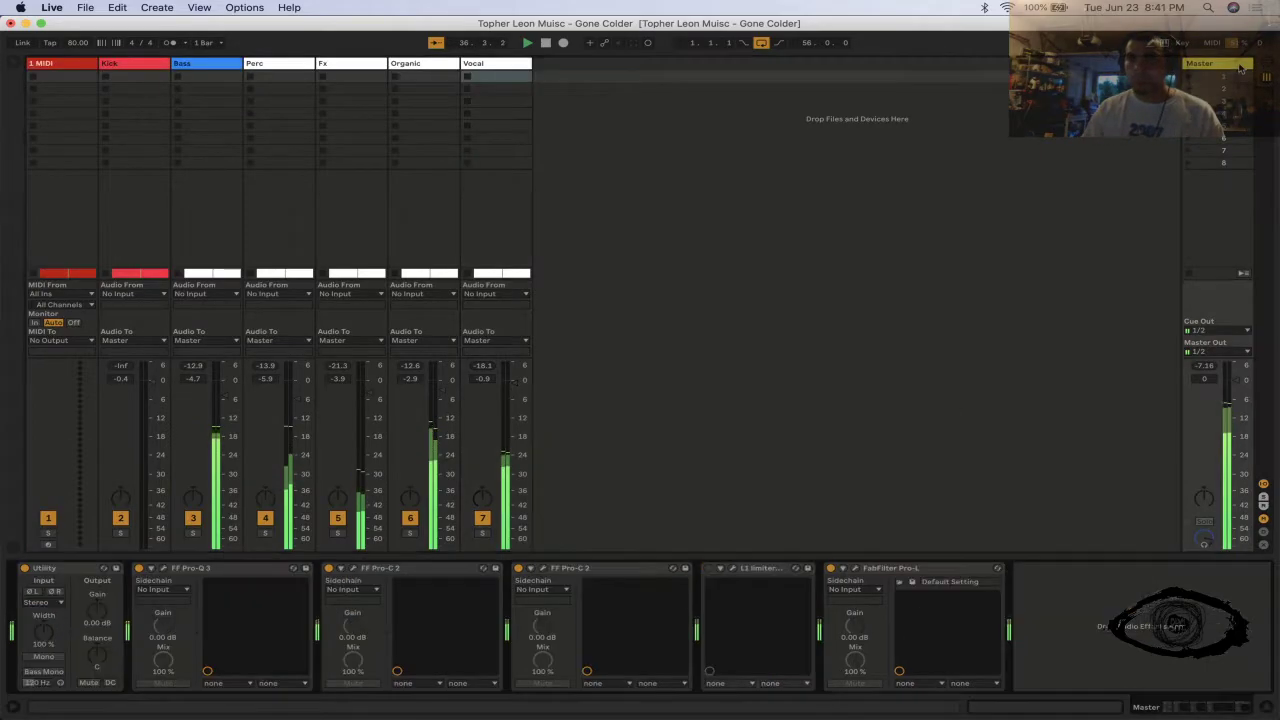
pyautogui.click(549, 568)
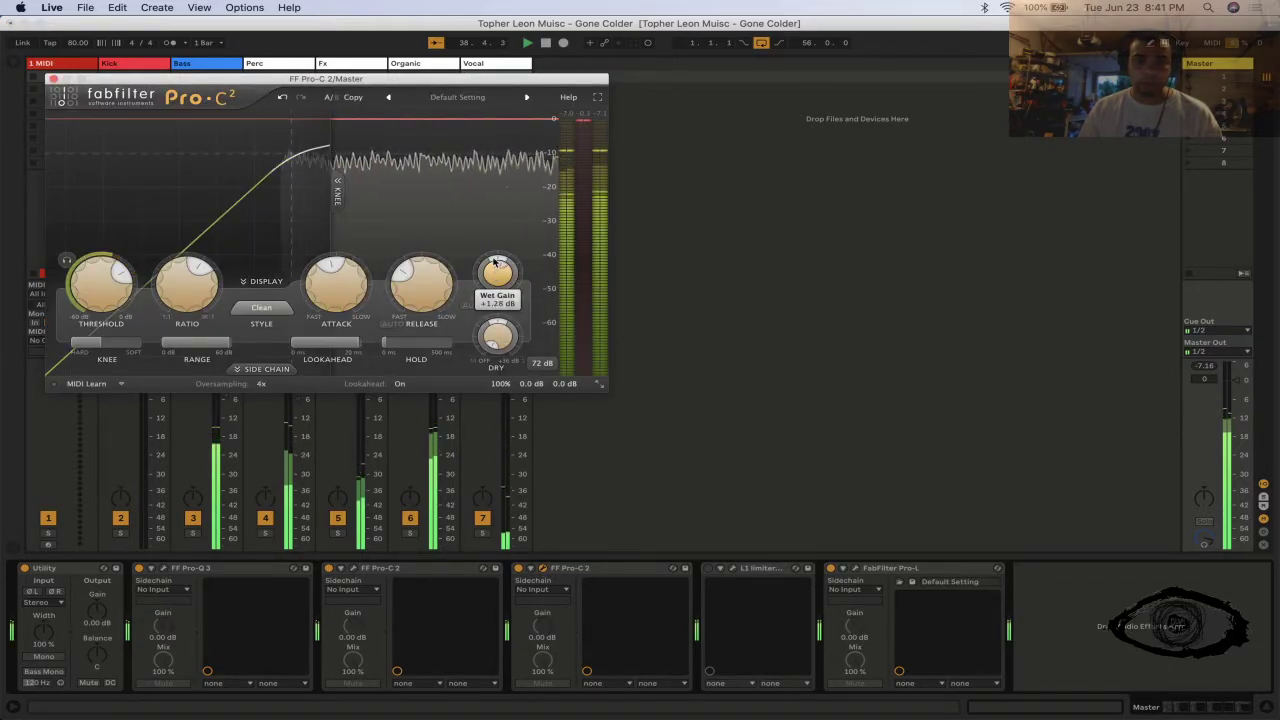
pyautogui.moveTo(422, 282)
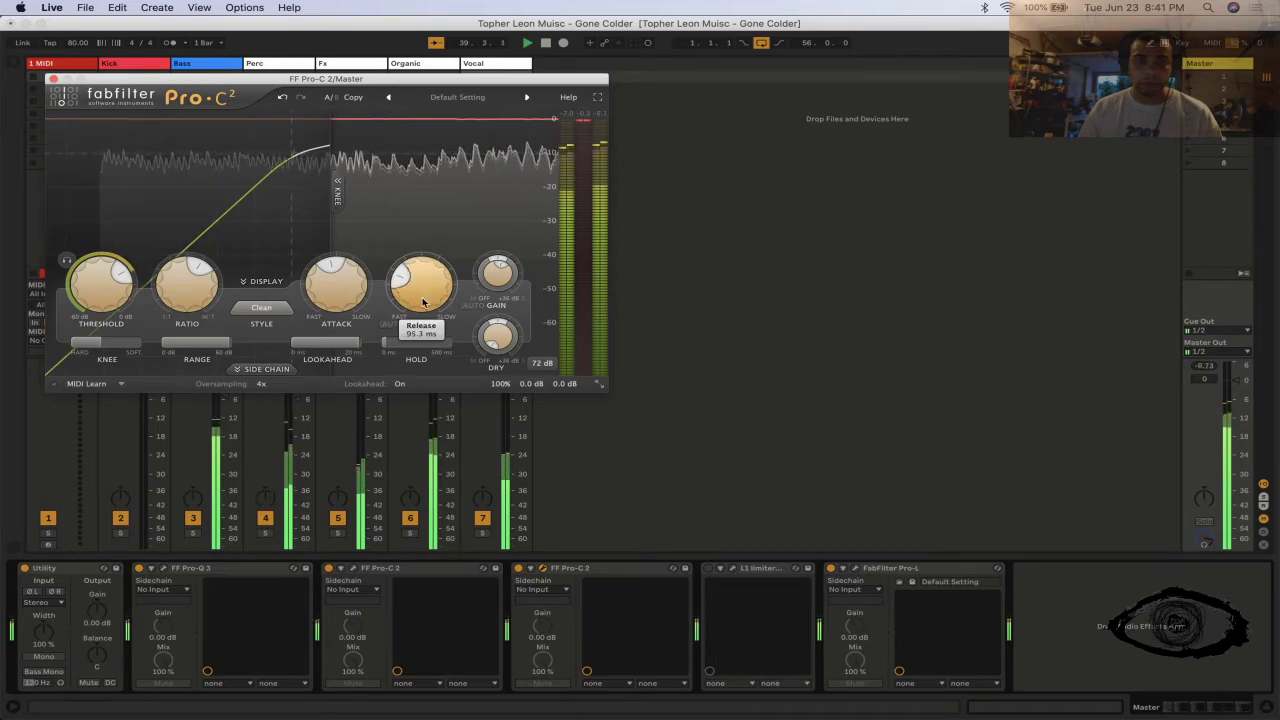
pyautogui.moveTo(344, 307)
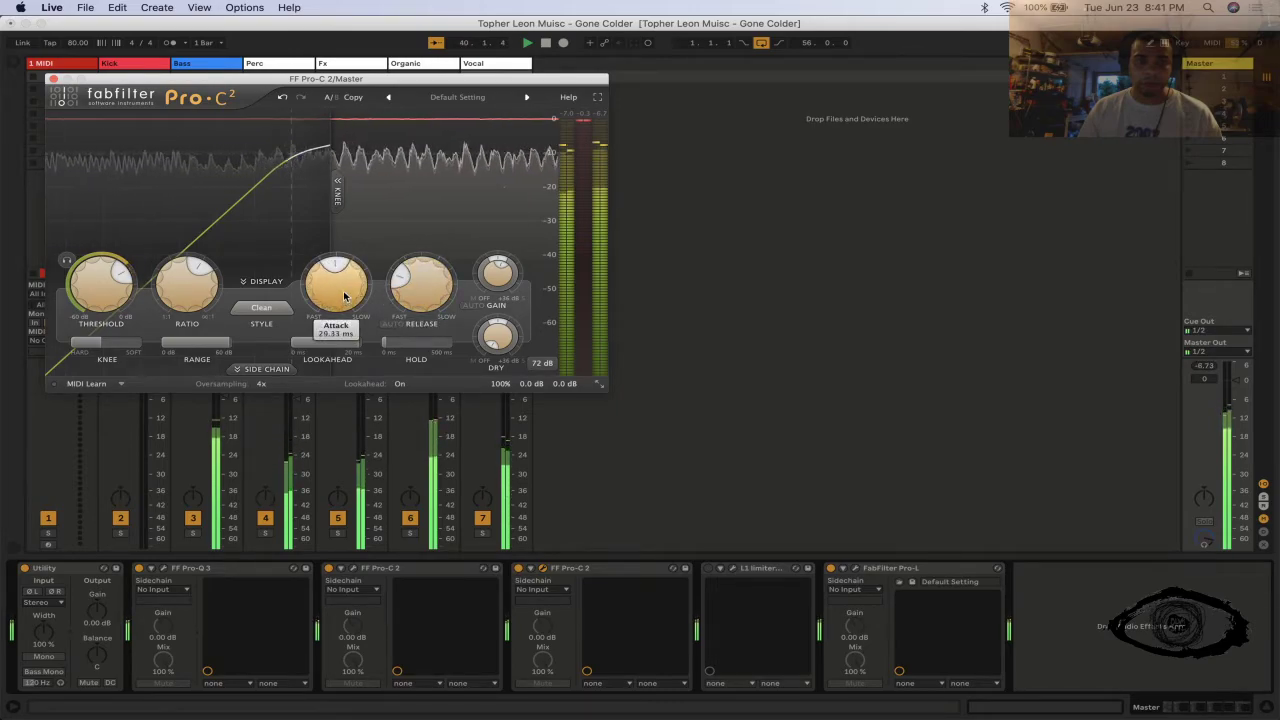
pyautogui.moveTo(120, 273)
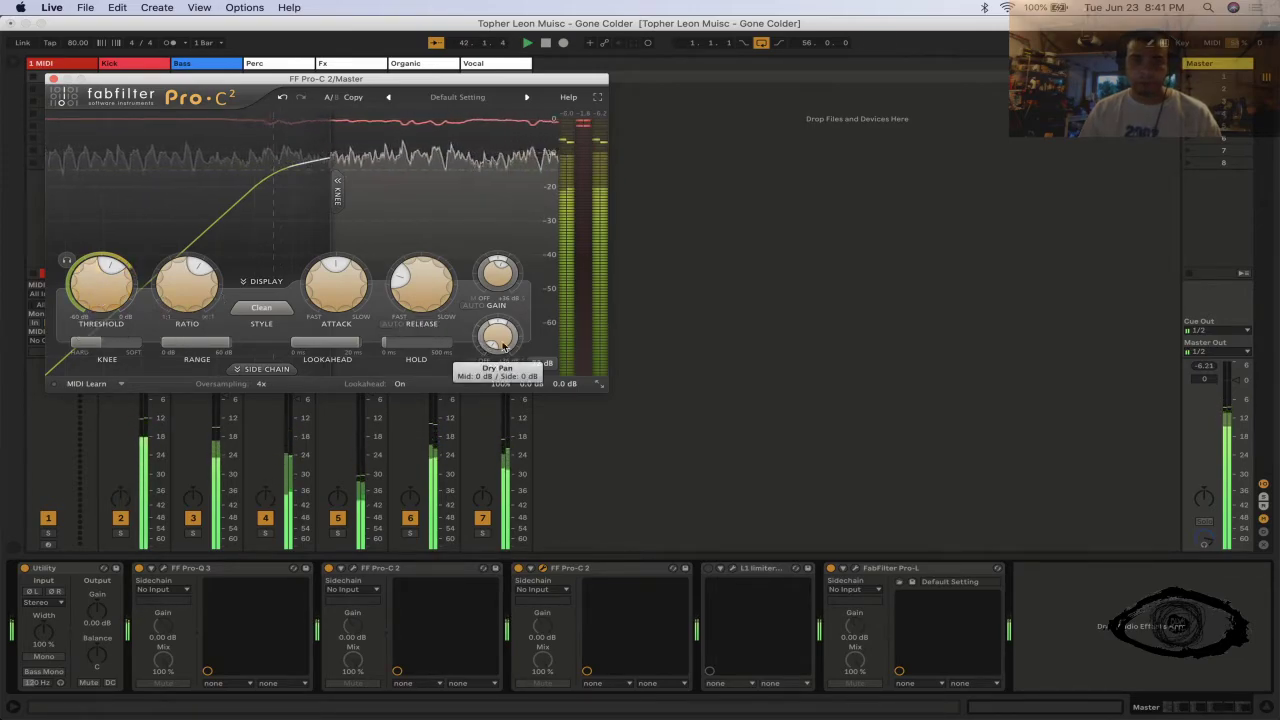
pyautogui.moveTo(491, 279)
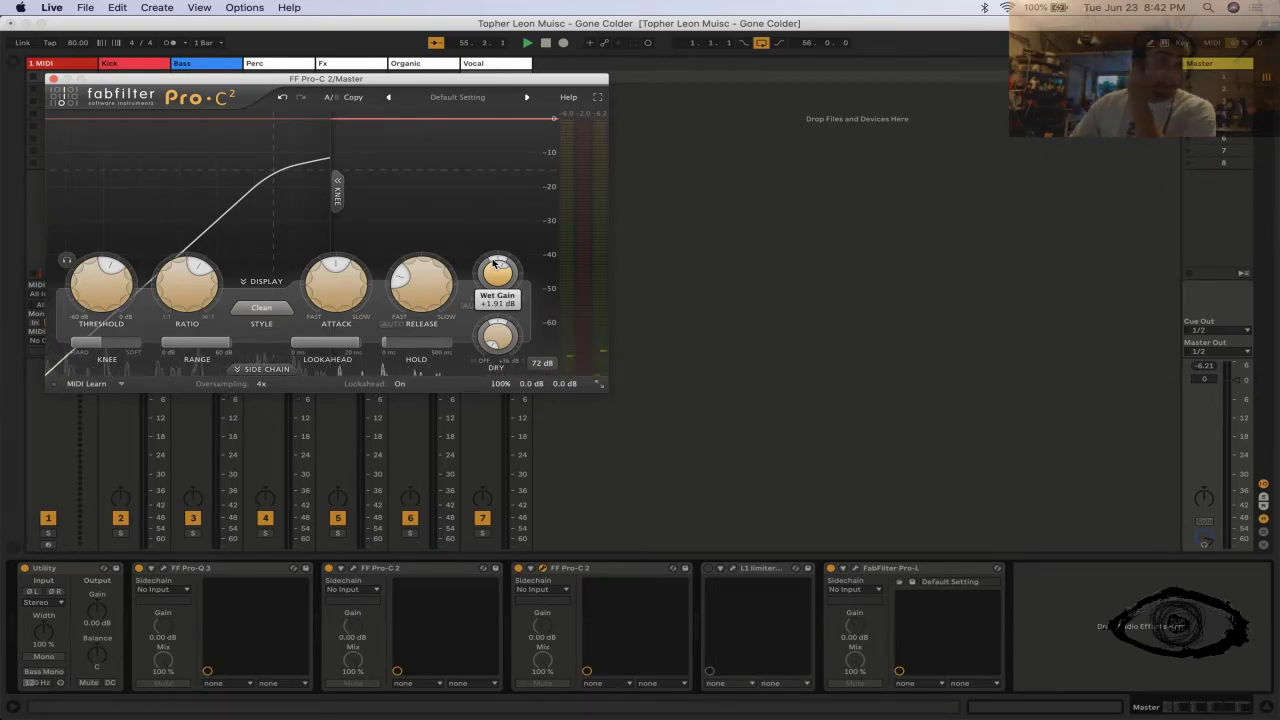
pyautogui.click(53, 79)
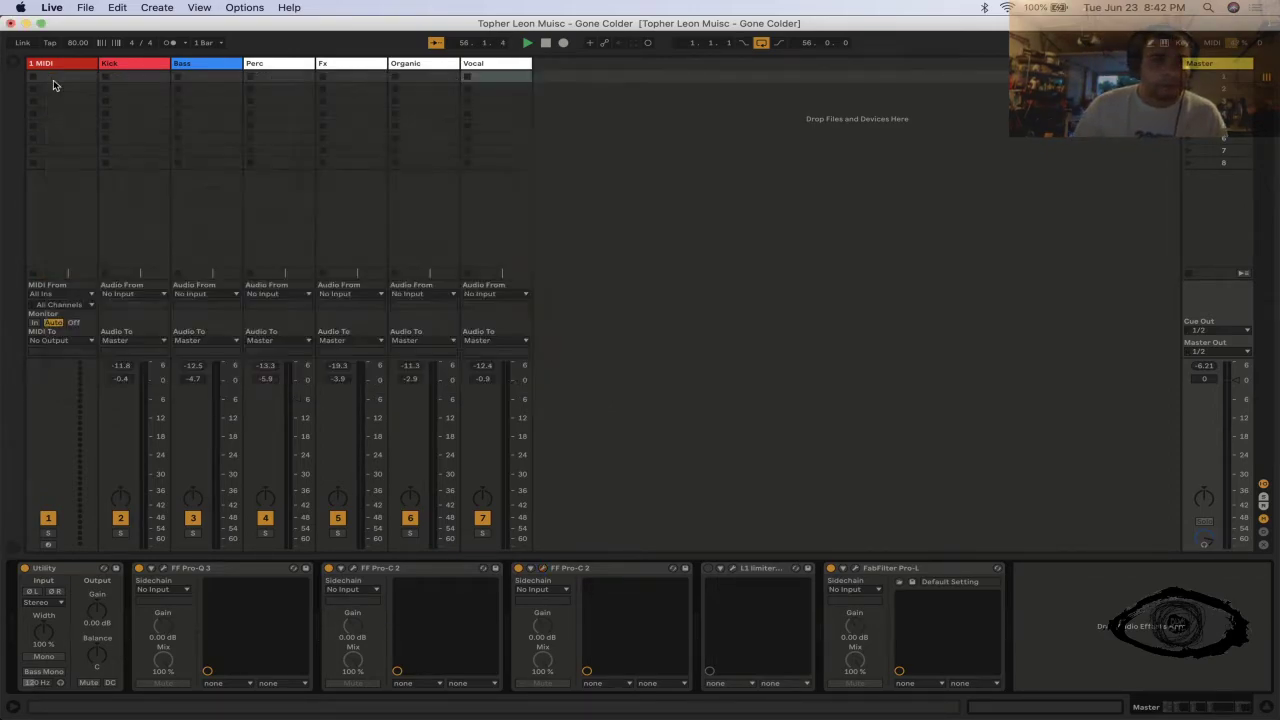
# - Automate the Master track volume to fall sharply from 0 dB to -inf where the clips end at bar 53
pyautogui.press('Tab')
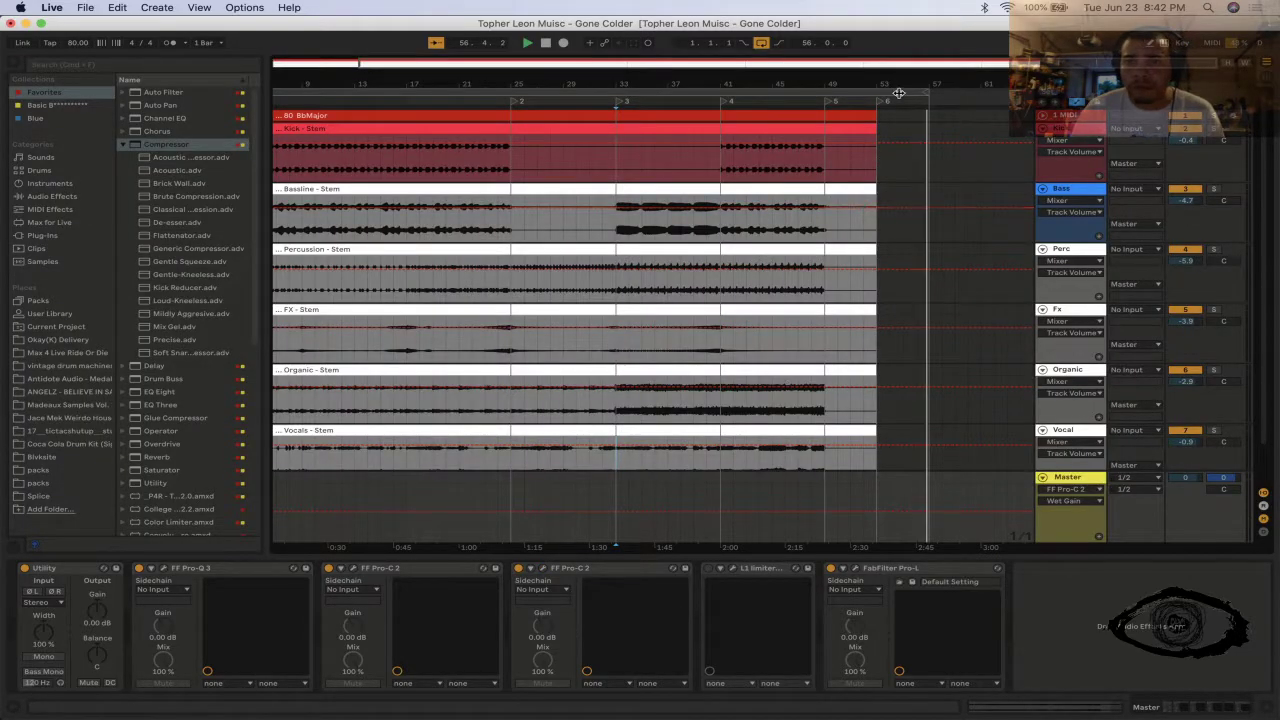
pyautogui.moveTo(916, 84); pyautogui.dragTo(785, 130)
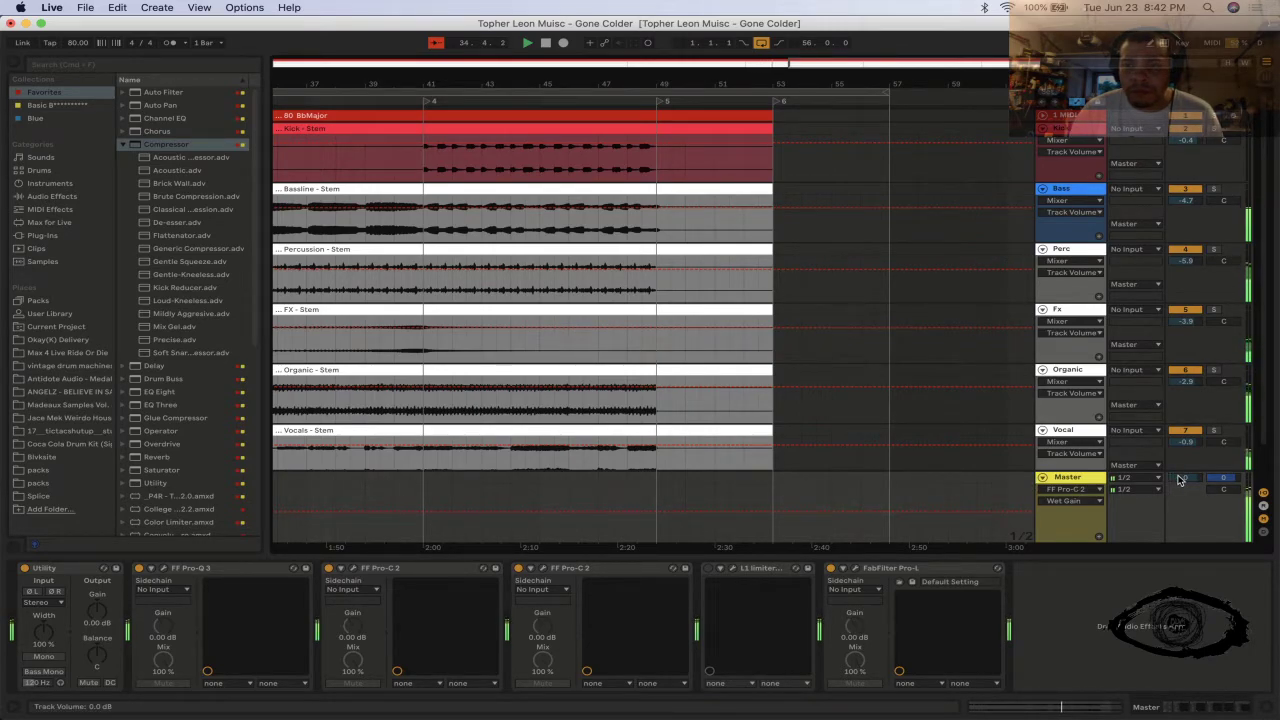
pyautogui.moveTo(773, 84); pyautogui.dragTo(773, 212)
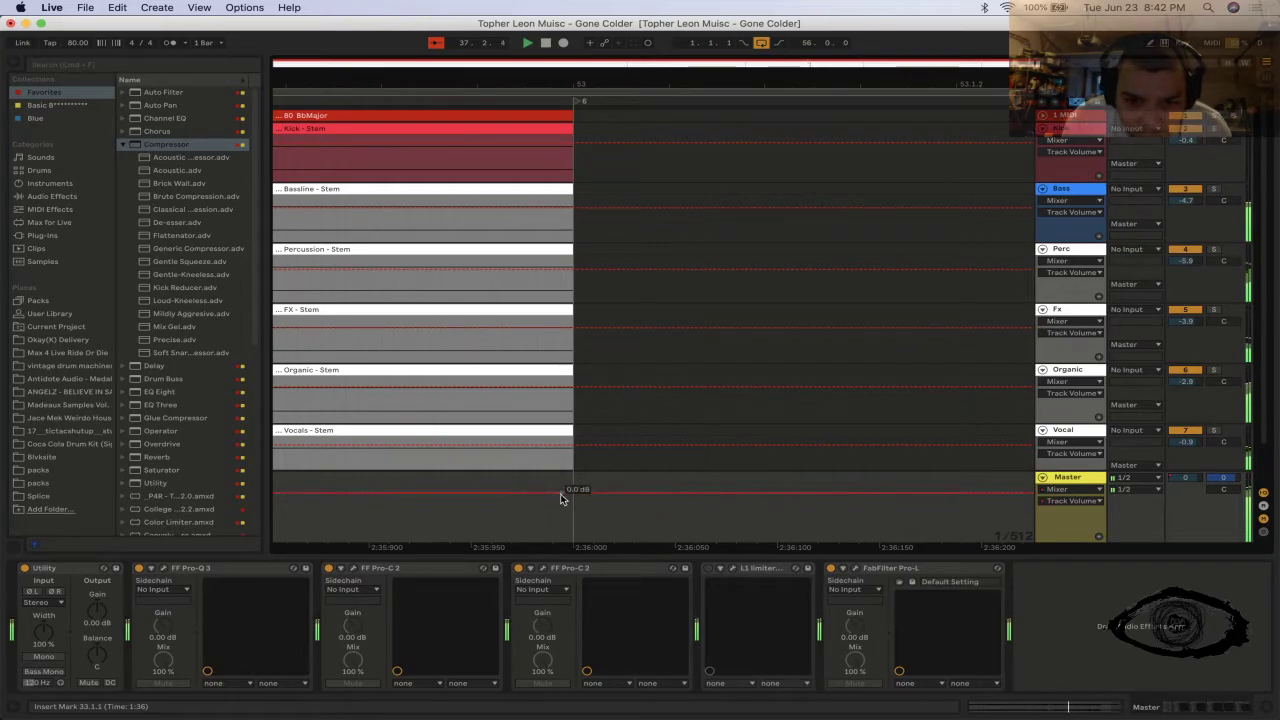
pyautogui.moveTo(576, 498); pyautogui.dragTo(576, 540)
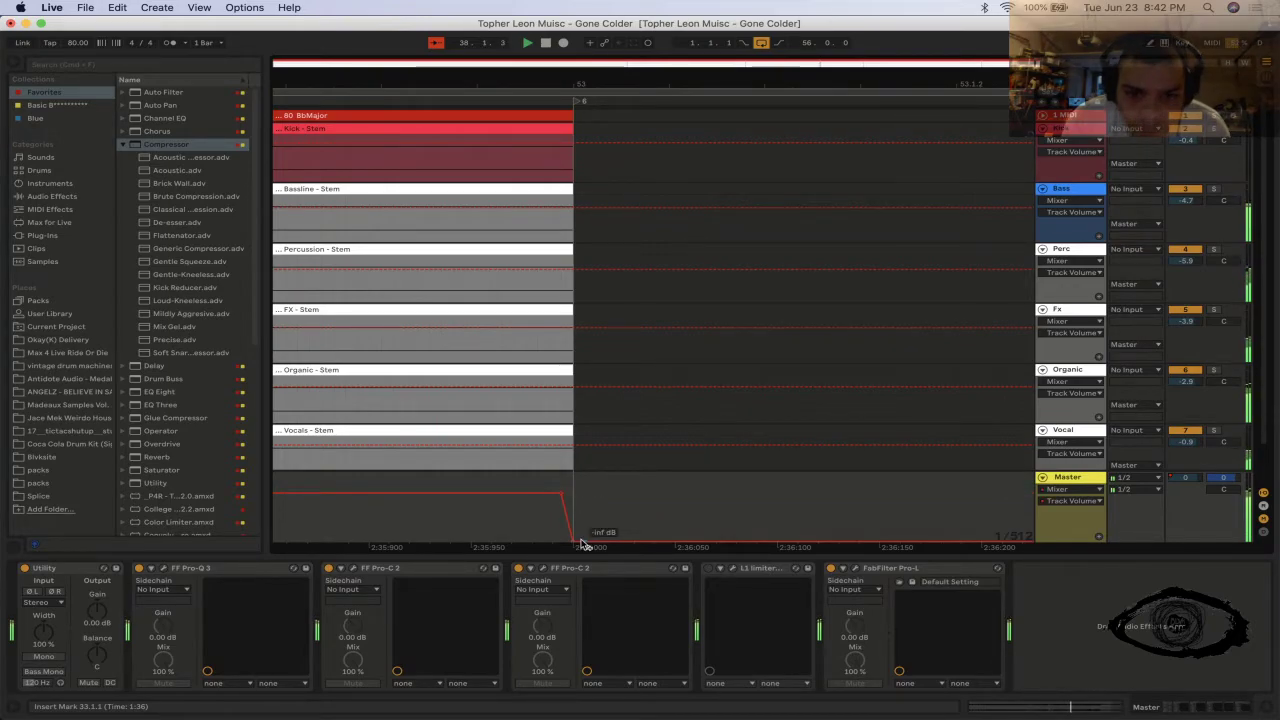
pyautogui.doubleClick(541, 77)
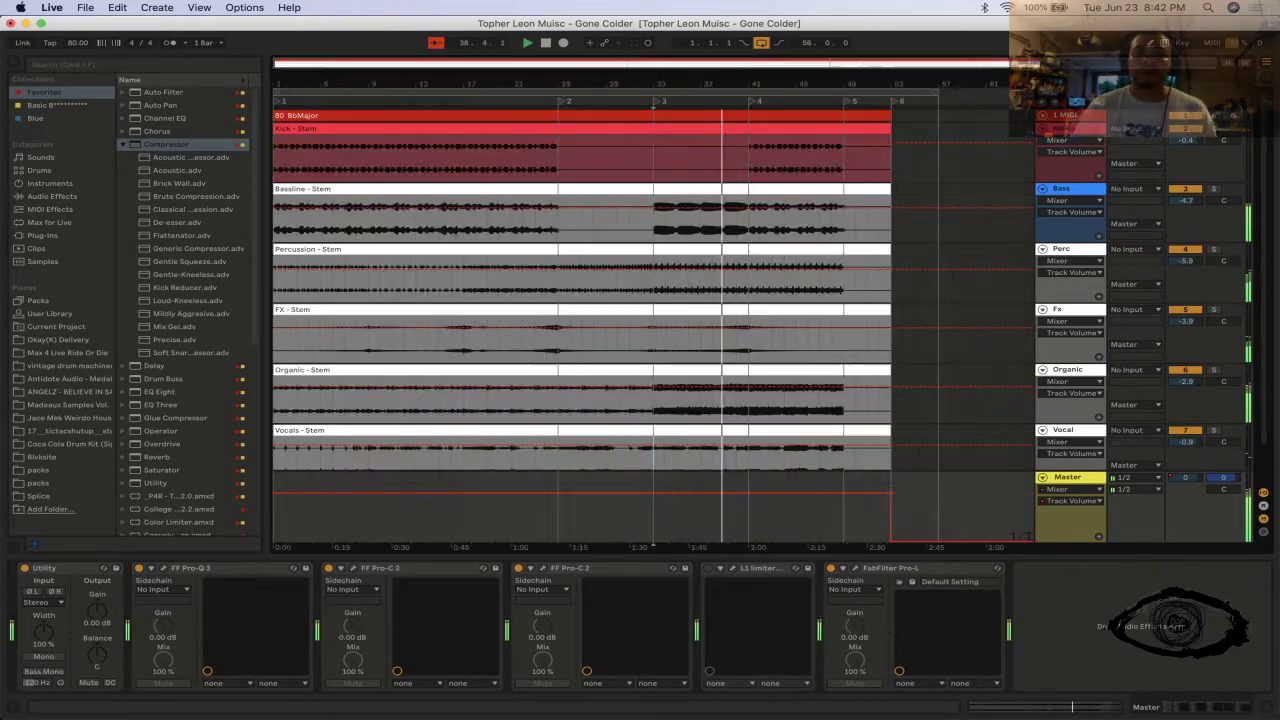
# - Show the Master volume automation in its own lane, enable the L1 limiter and set FabFilter Pro-L's gain to +5.79 dB
pyautogui.click(1099, 538)
pyautogui.click(715, 569)
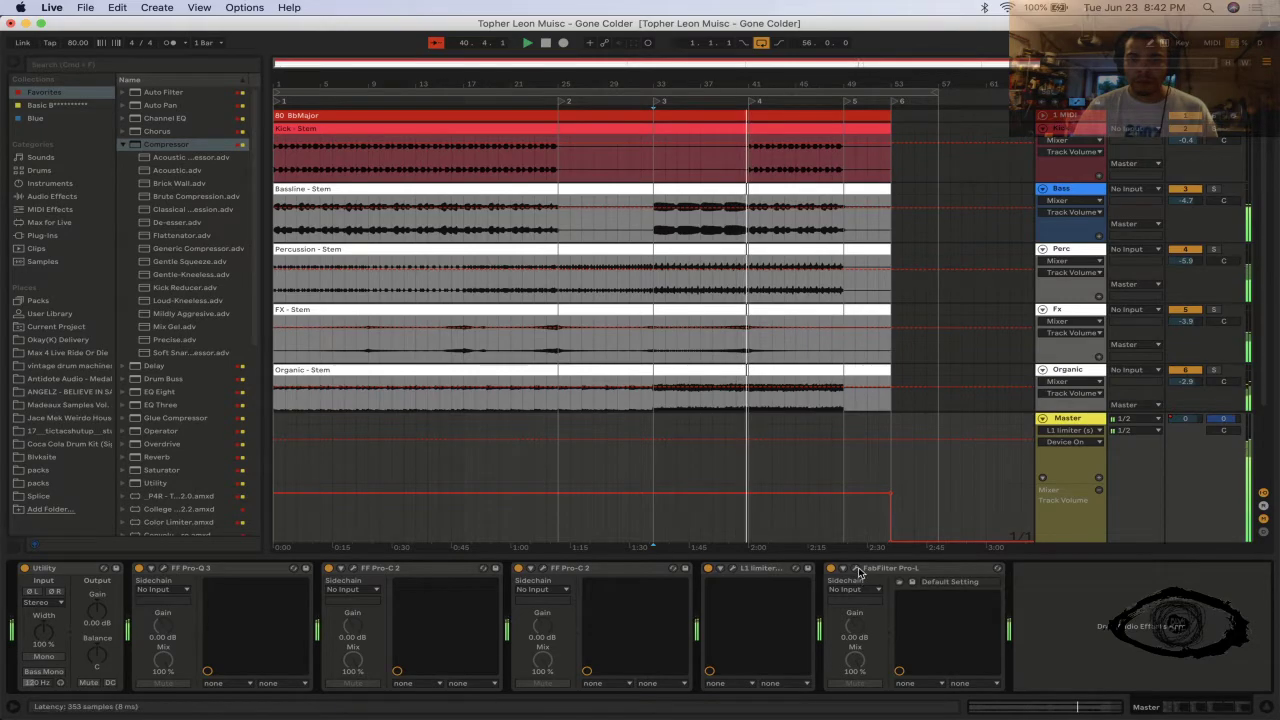
pyautogui.moveTo(51, 266); pyautogui.dragTo(52, 239)
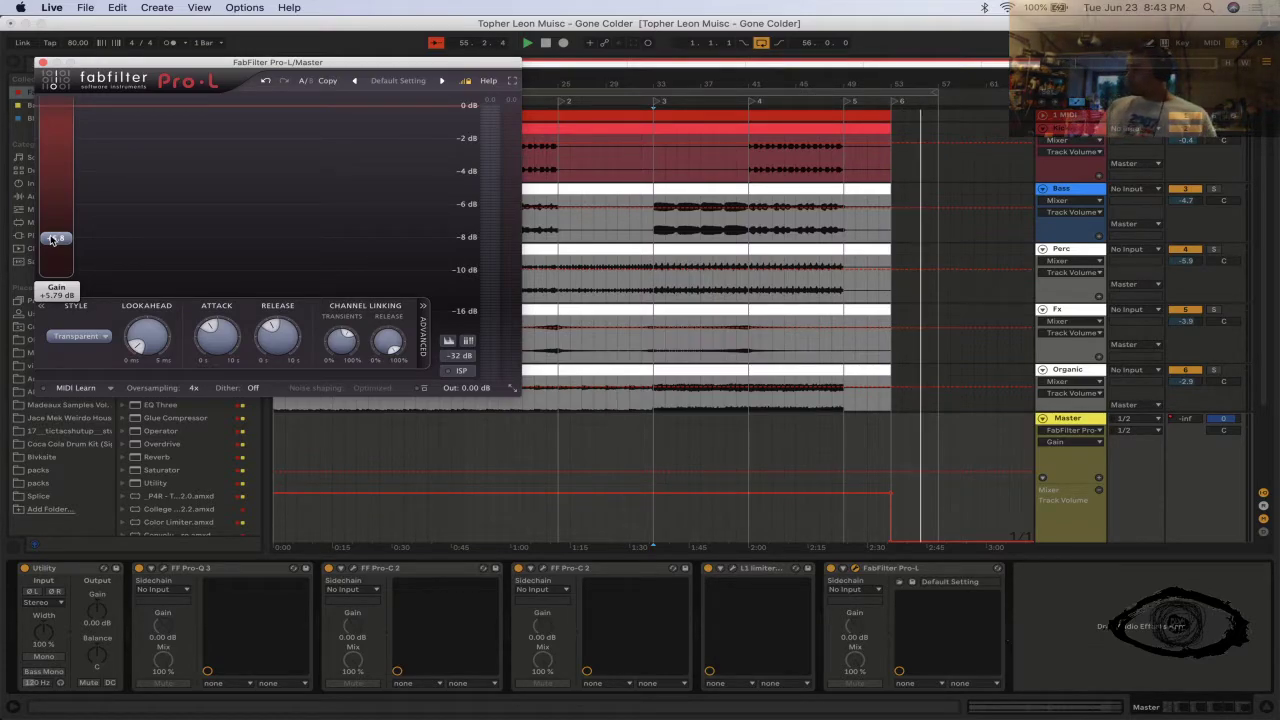
# - Restart playback from the song's beginning, check the limiting in FabFilter Pro-L and close its window
pyautogui.press('space')
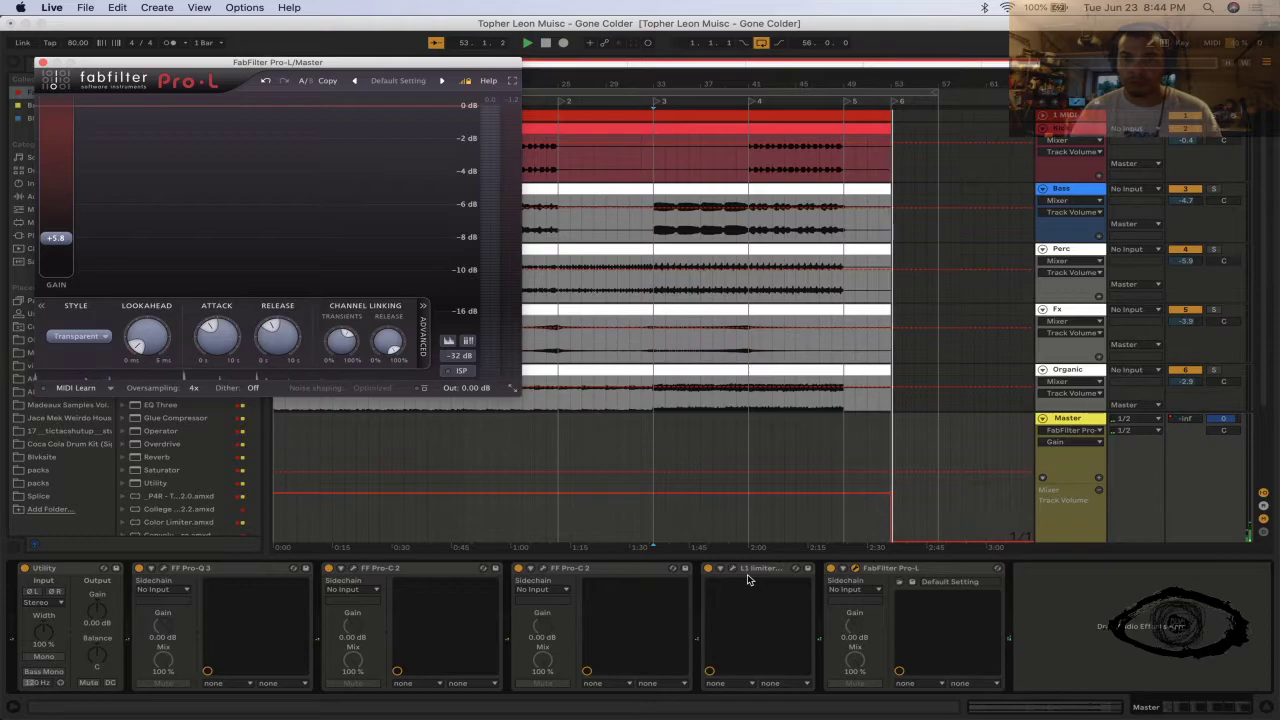
pyautogui.press('space')
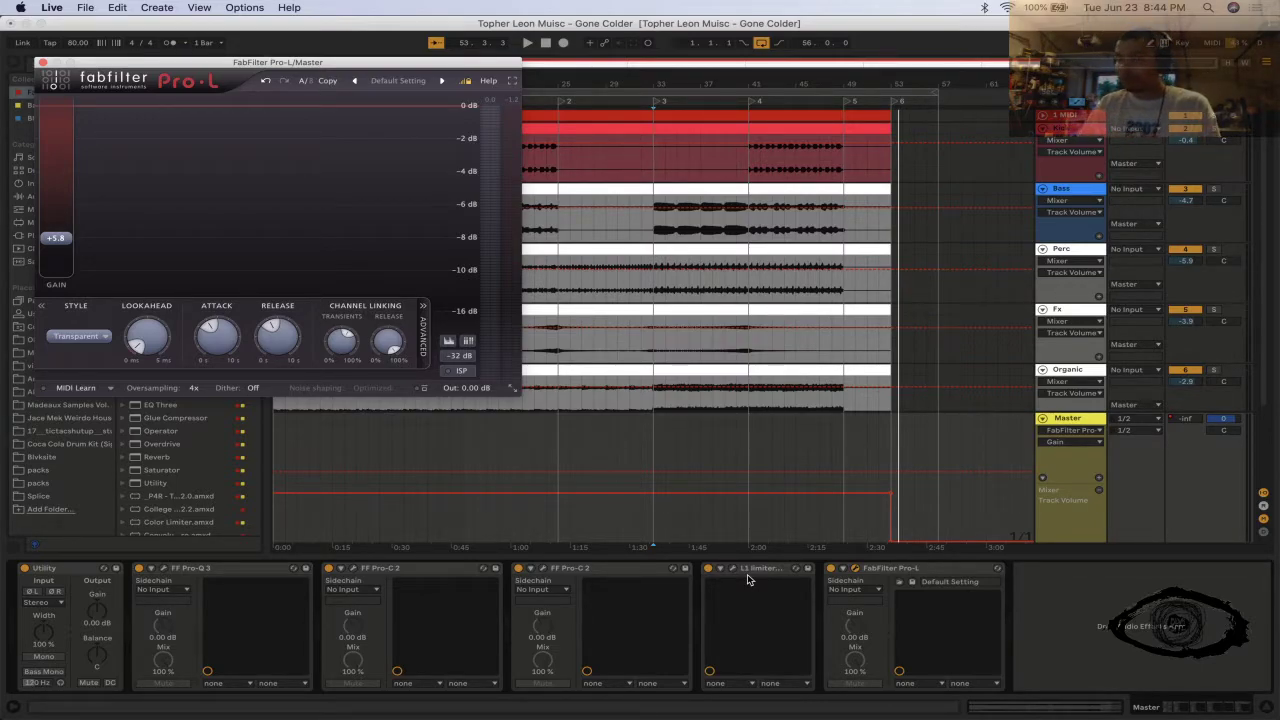
pyautogui.press('space')
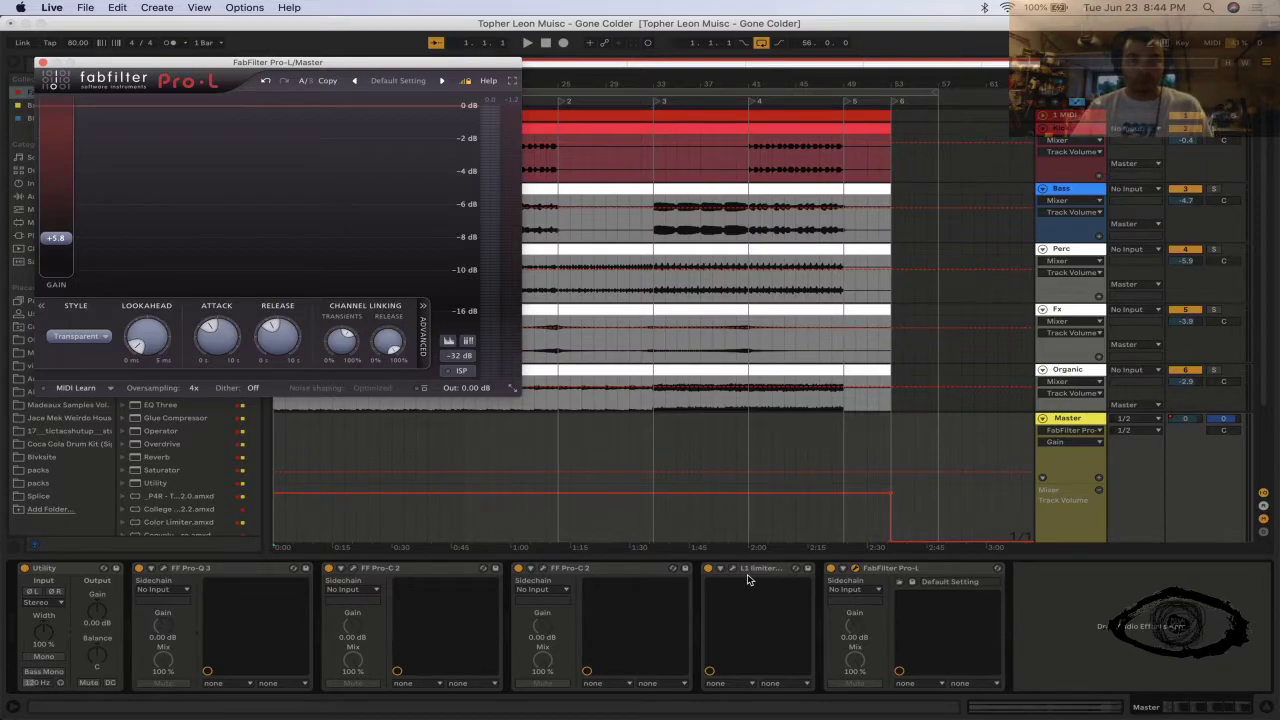
pyautogui.press('space')
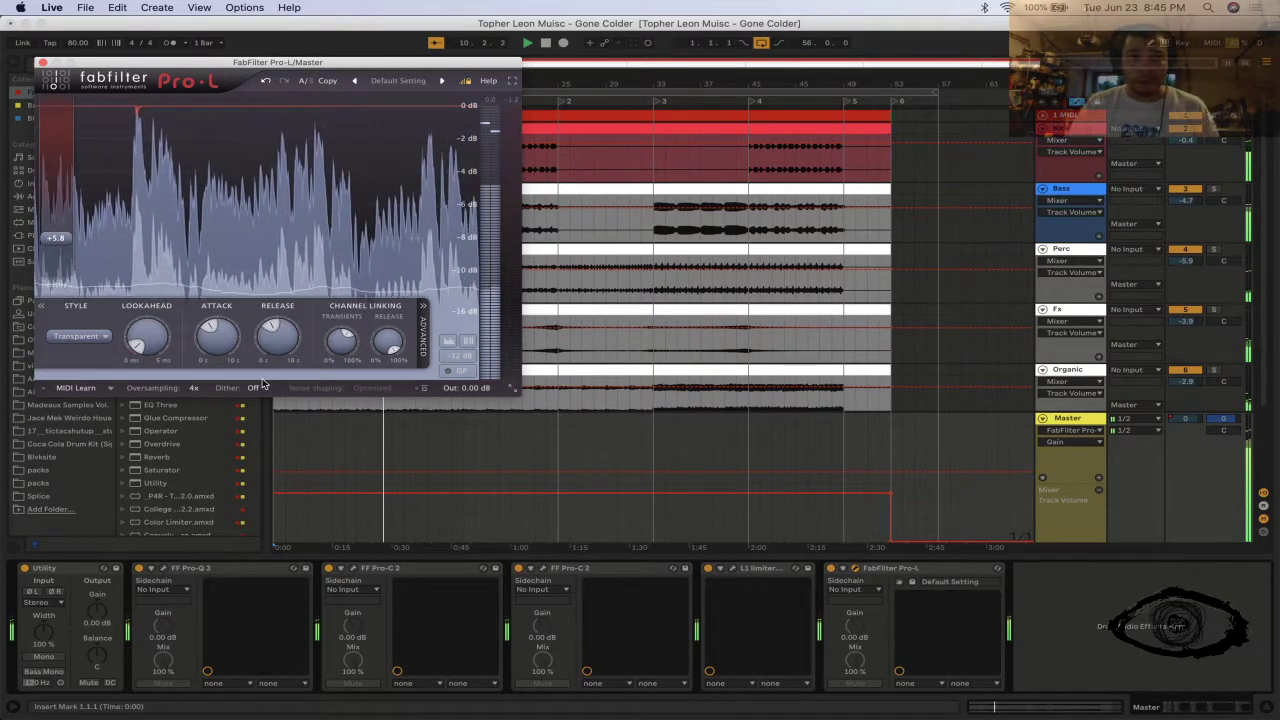
pyautogui.click(43, 62)
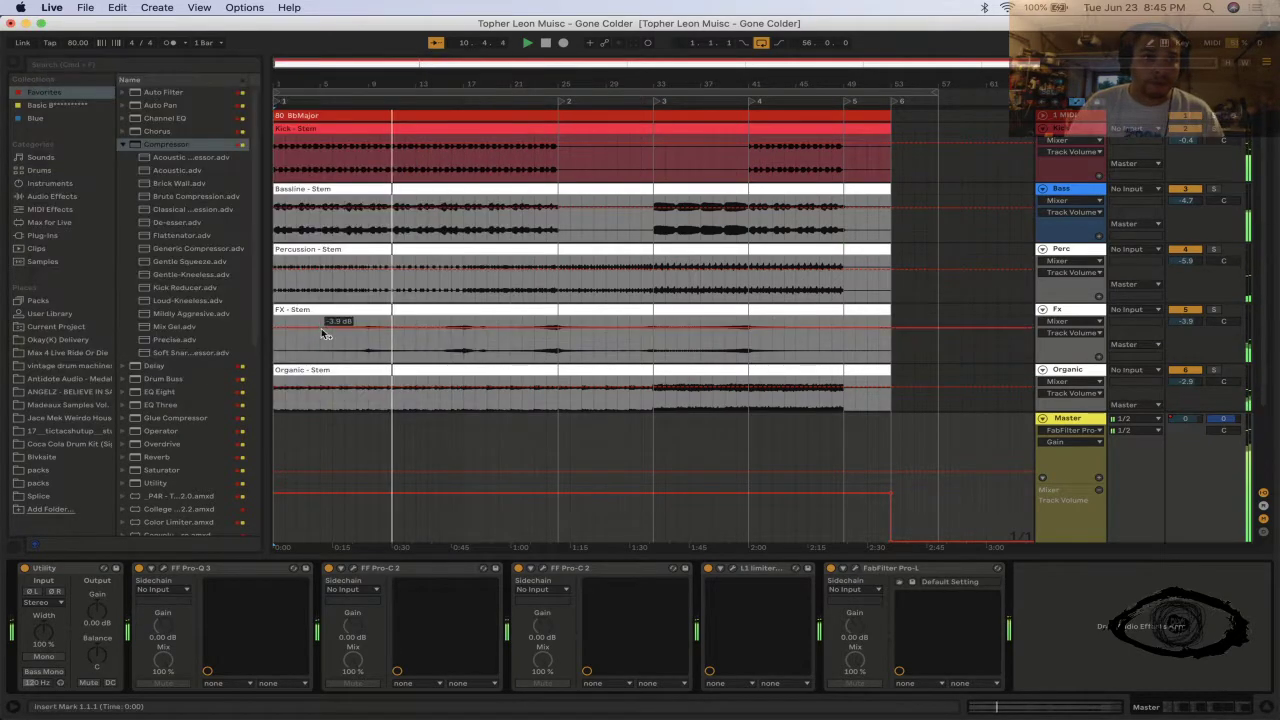
# - Add a Color Limiter after the Compressor on the Bass track, set its loudness to 1.51 dB and return playback to the start
pyautogui.click(1066, 189)
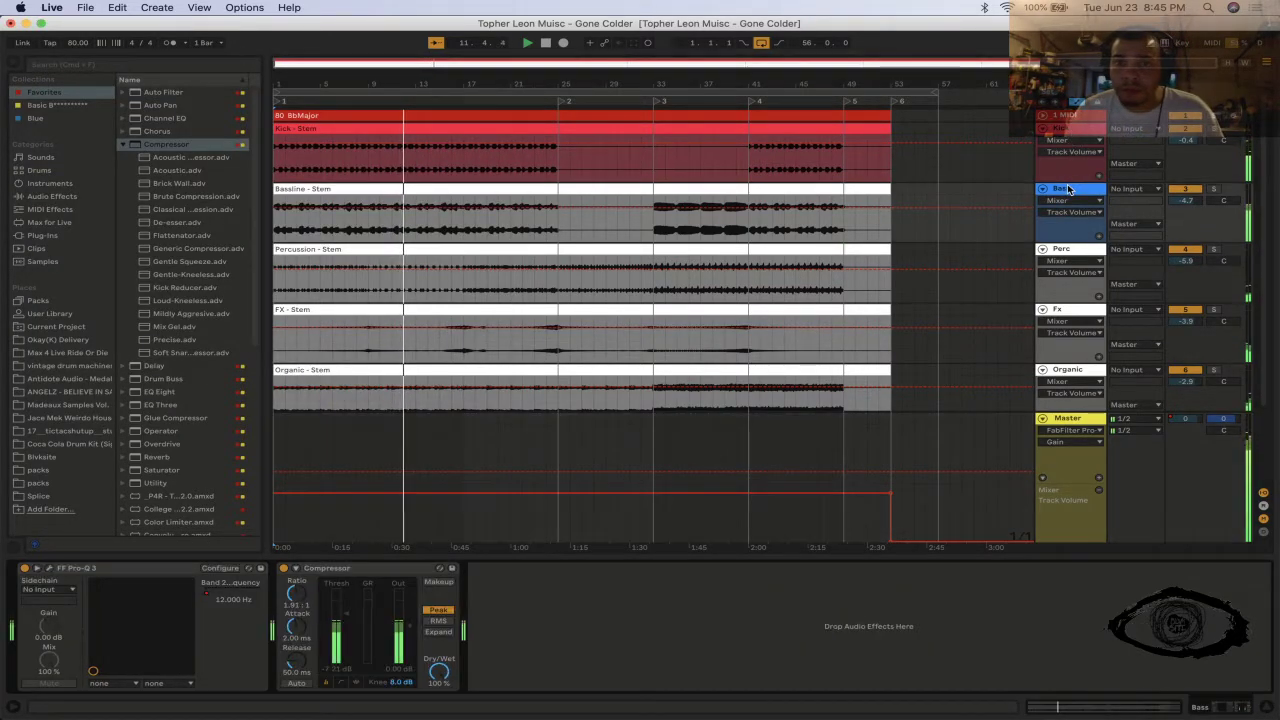
pyautogui.click(125, 66)
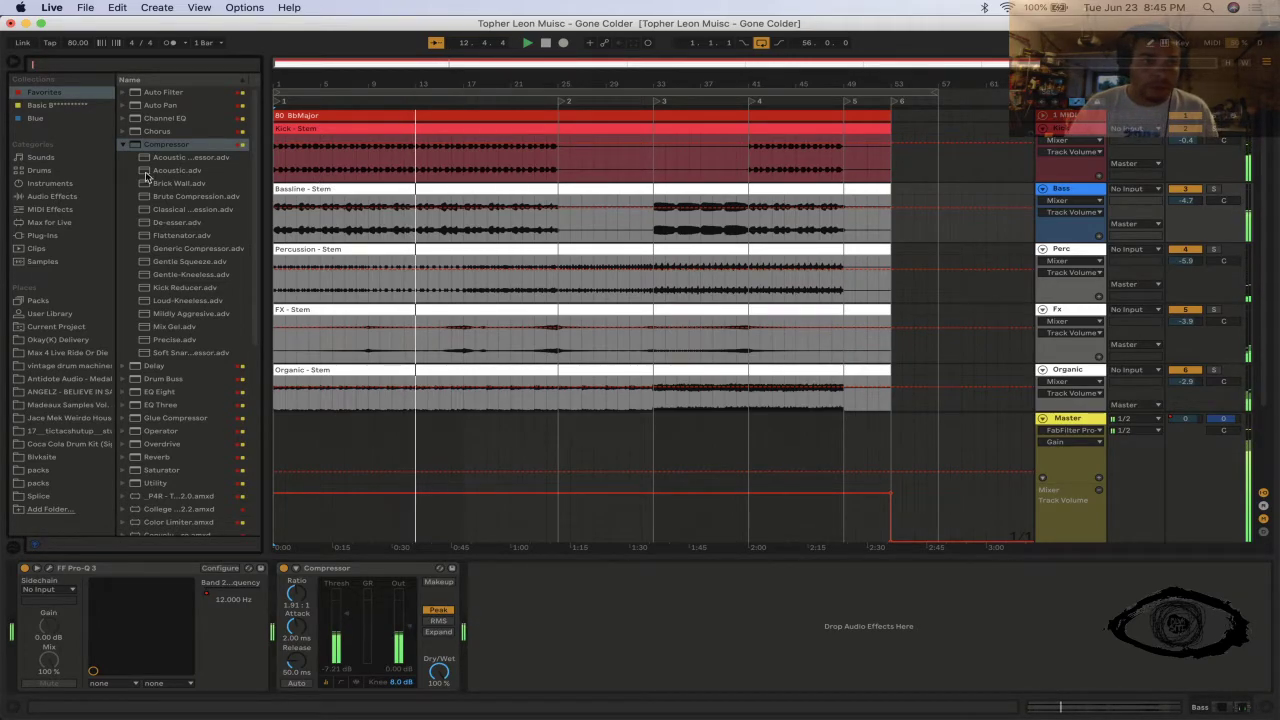
pyautogui.click(122, 145)
pyautogui.click(92, 65)
pyautogui.write('s')
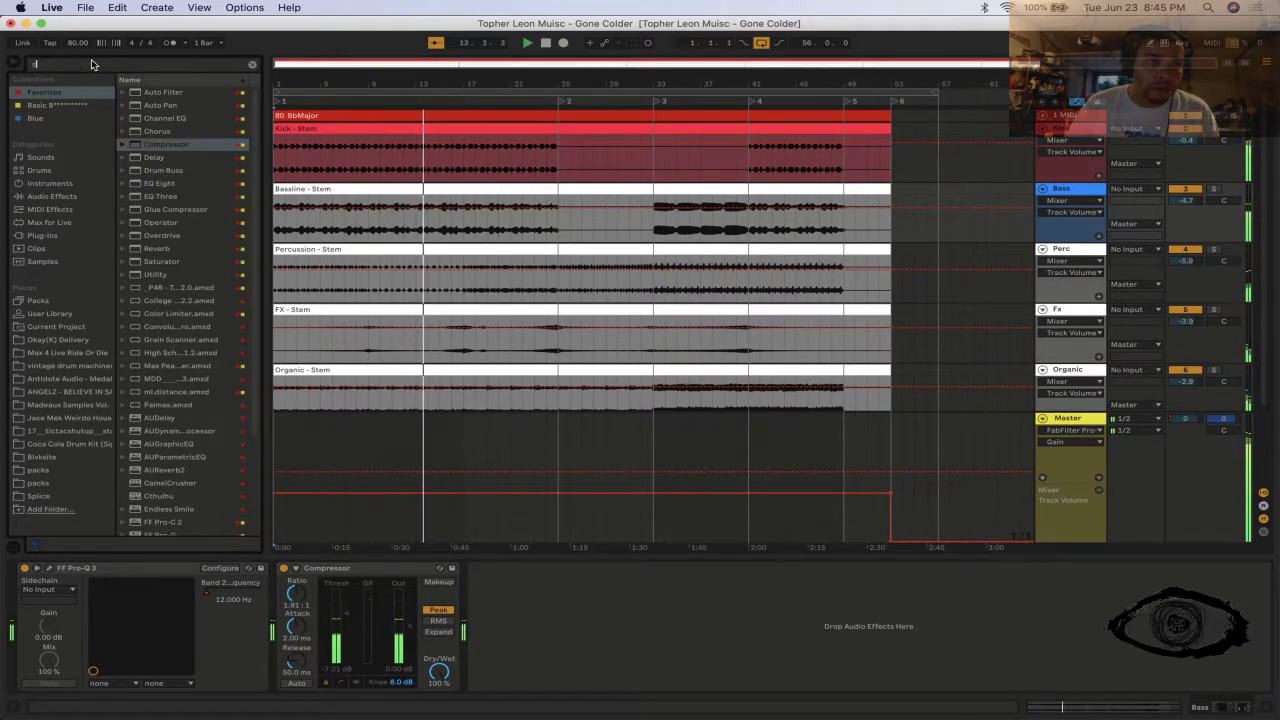
pyautogui.write('a')
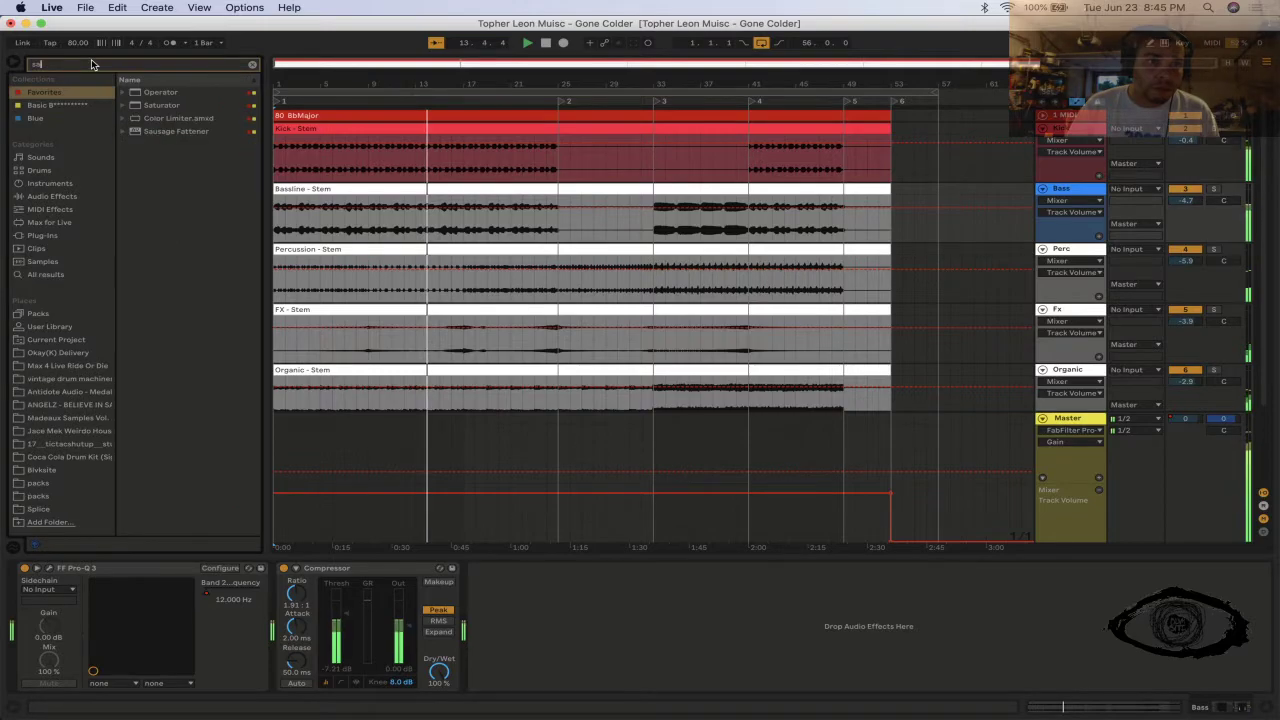
pyautogui.click(149, 117)
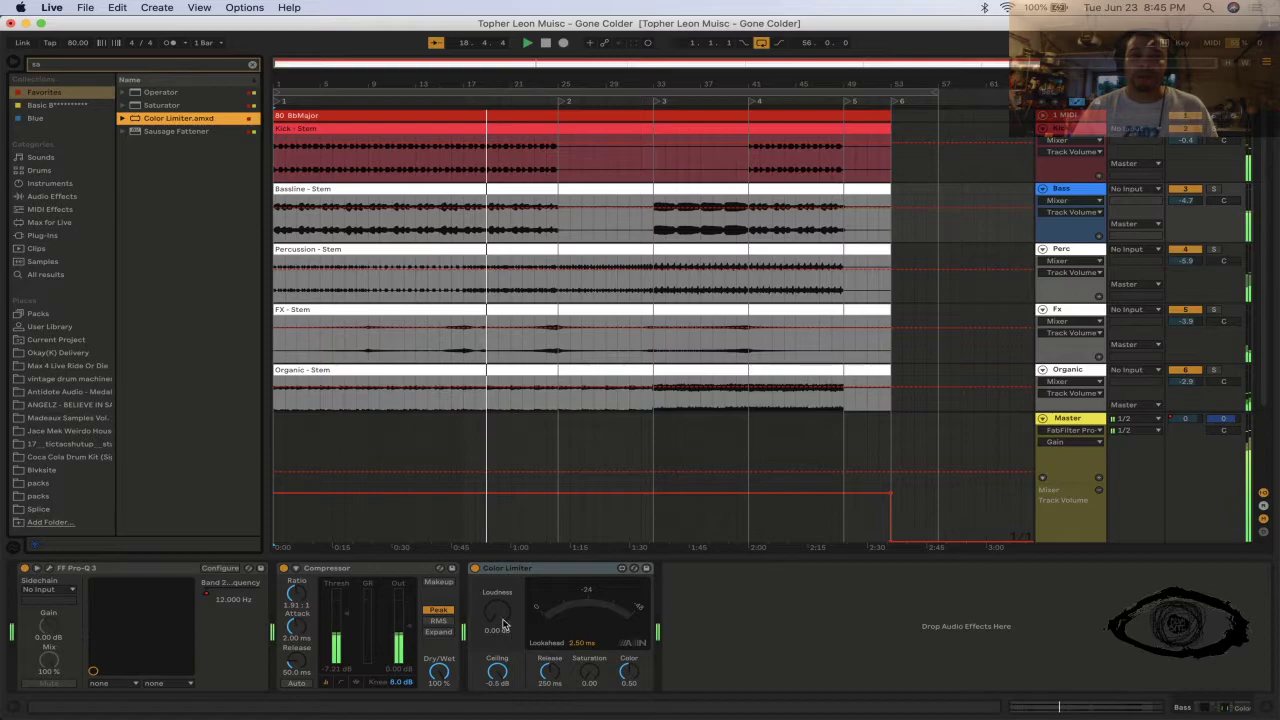
pyautogui.click(503, 625)
pyautogui.press('space')
pyautogui.press('space')
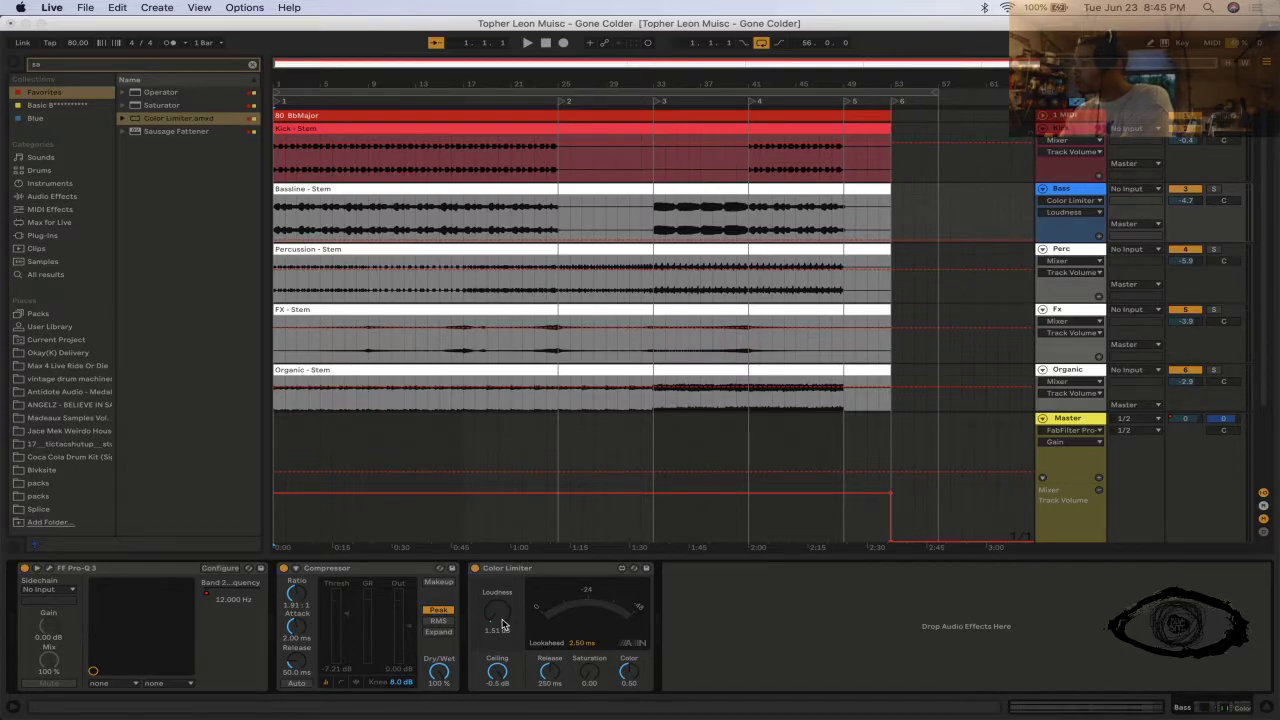
# - Play the arrangement through with the FX clip selected and check the track and Master levels in the mixer
pyautogui.press('space')
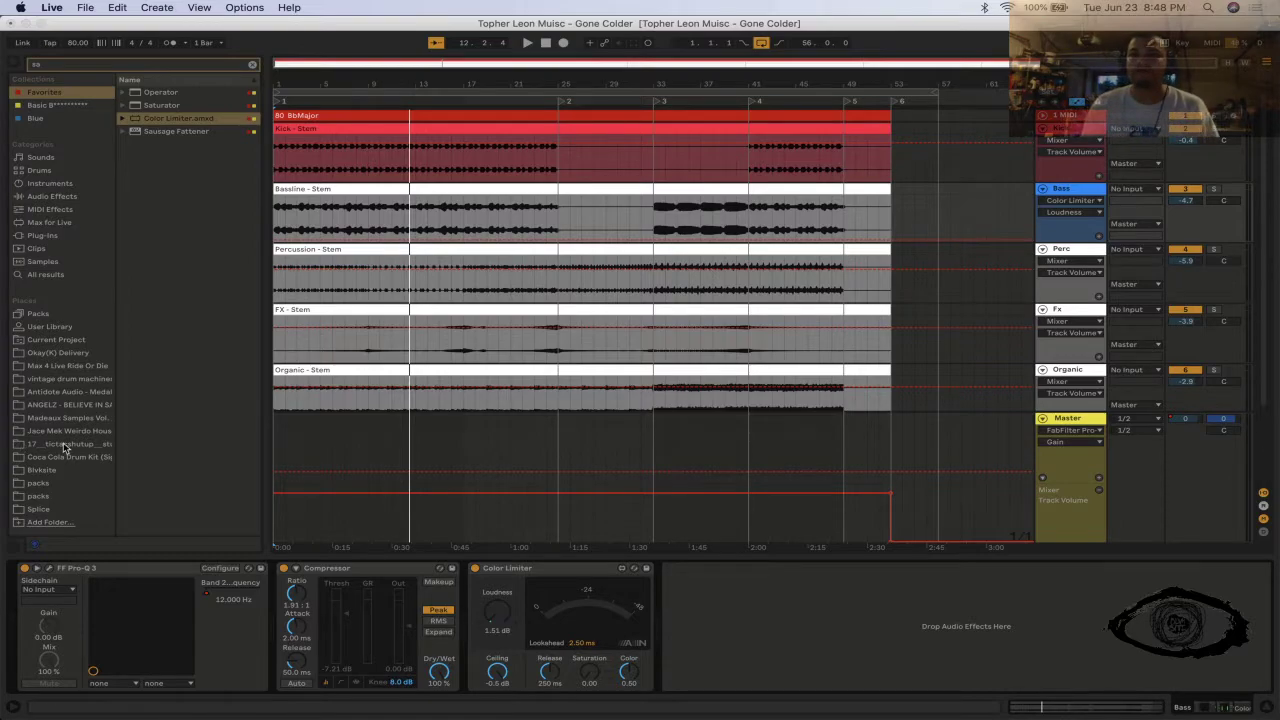
pyautogui.click(310, 310)
pyautogui.press('space')
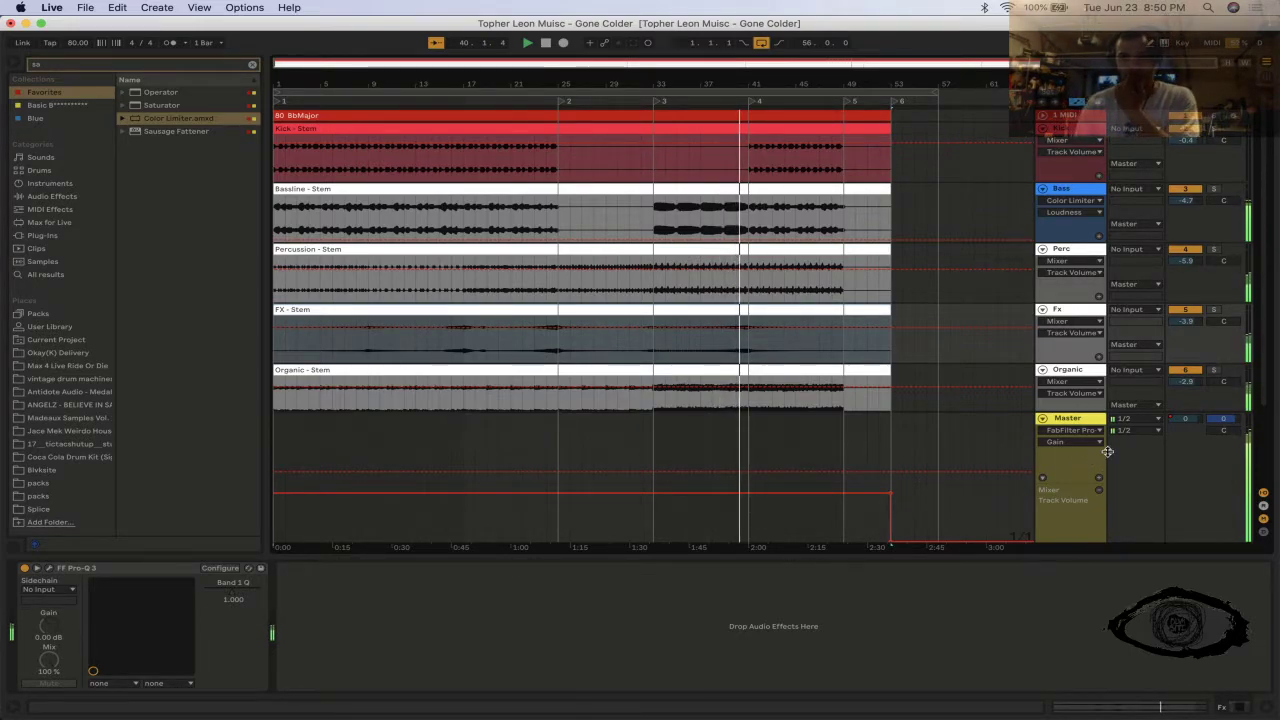
pyautogui.press('Tab')
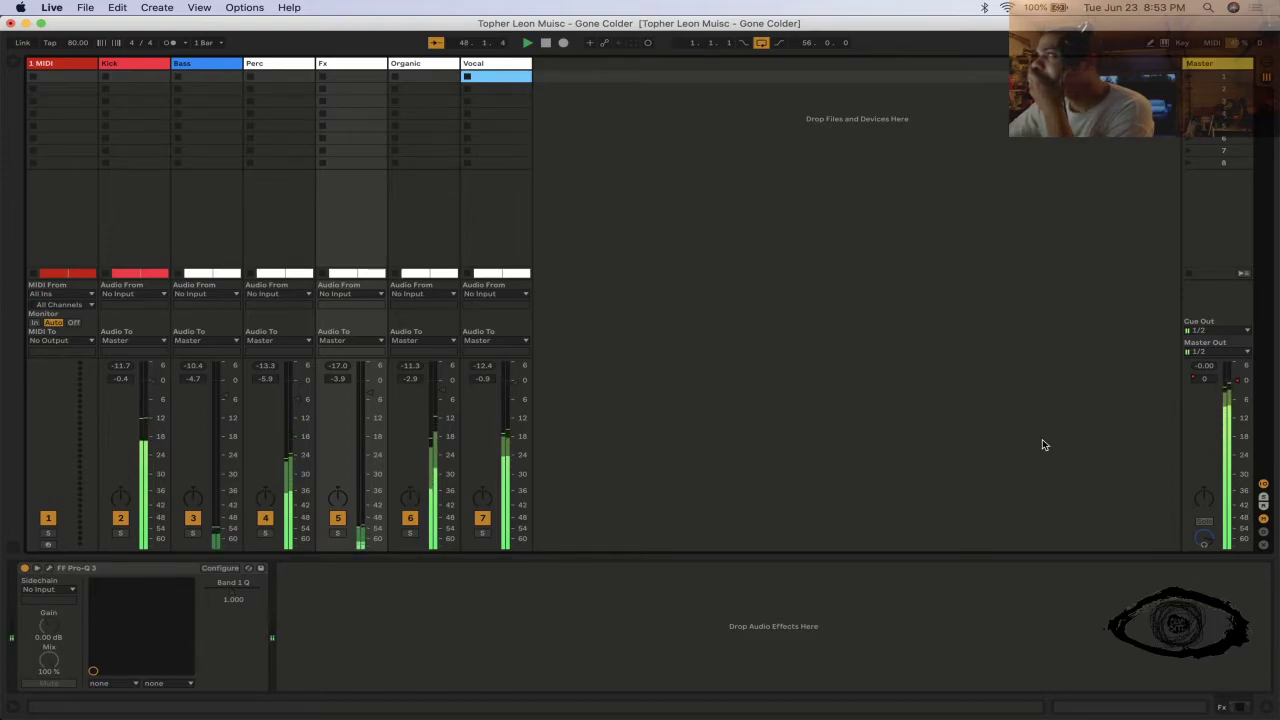
pyautogui.press('Tab')
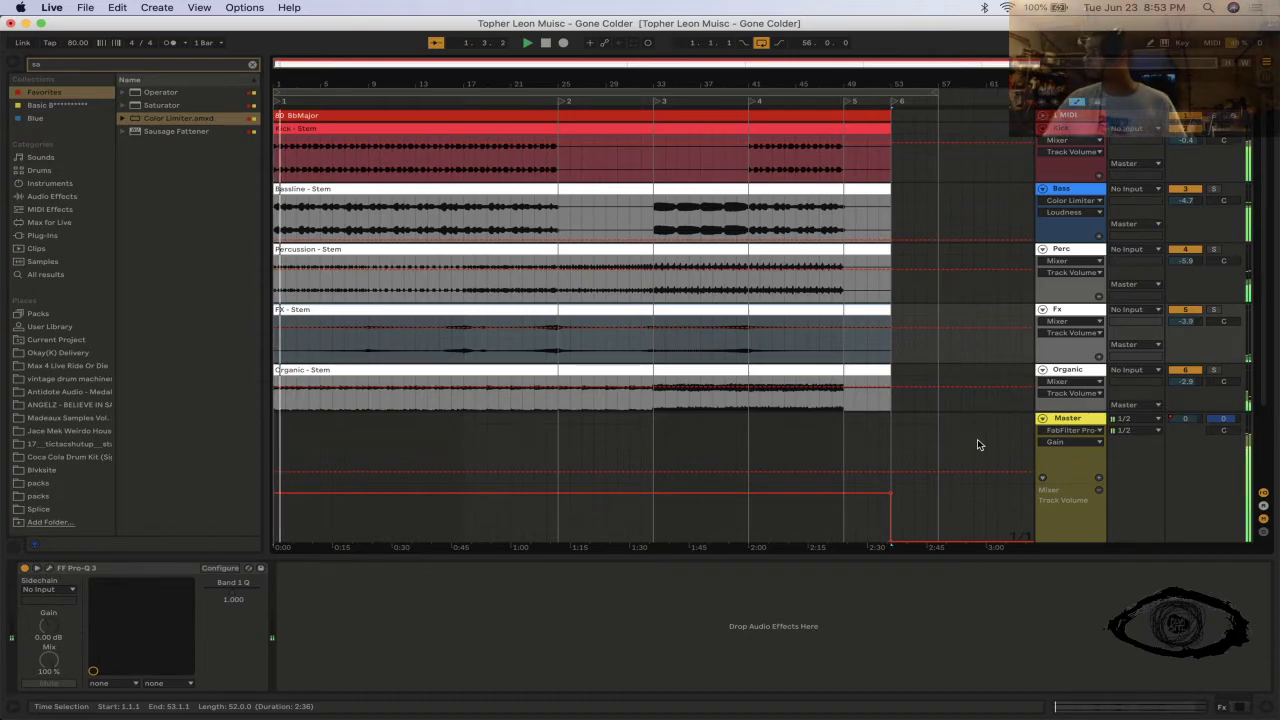
# - Switch to Streamlabs OBS to check the live stream, and launch Twitch
pyautogui.press('super+Tab')
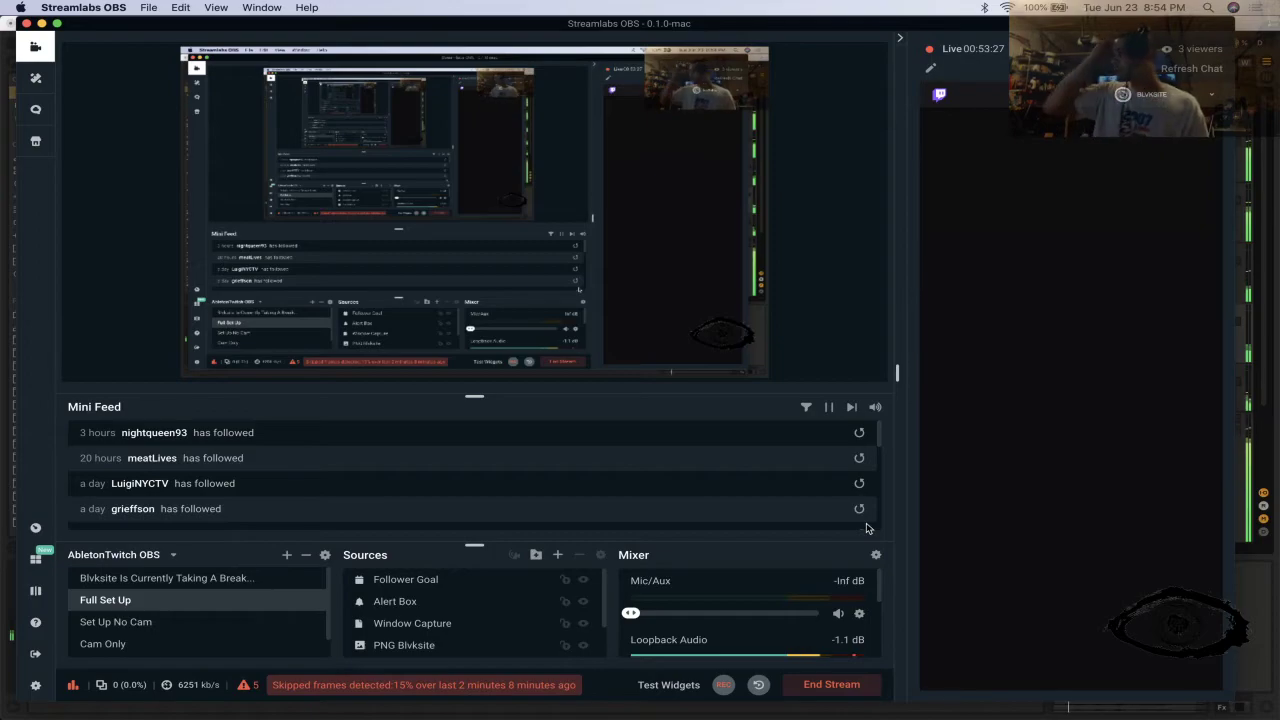
pyautogui.press('super+Tab')
pyautogui.press('super+shift+Tab')
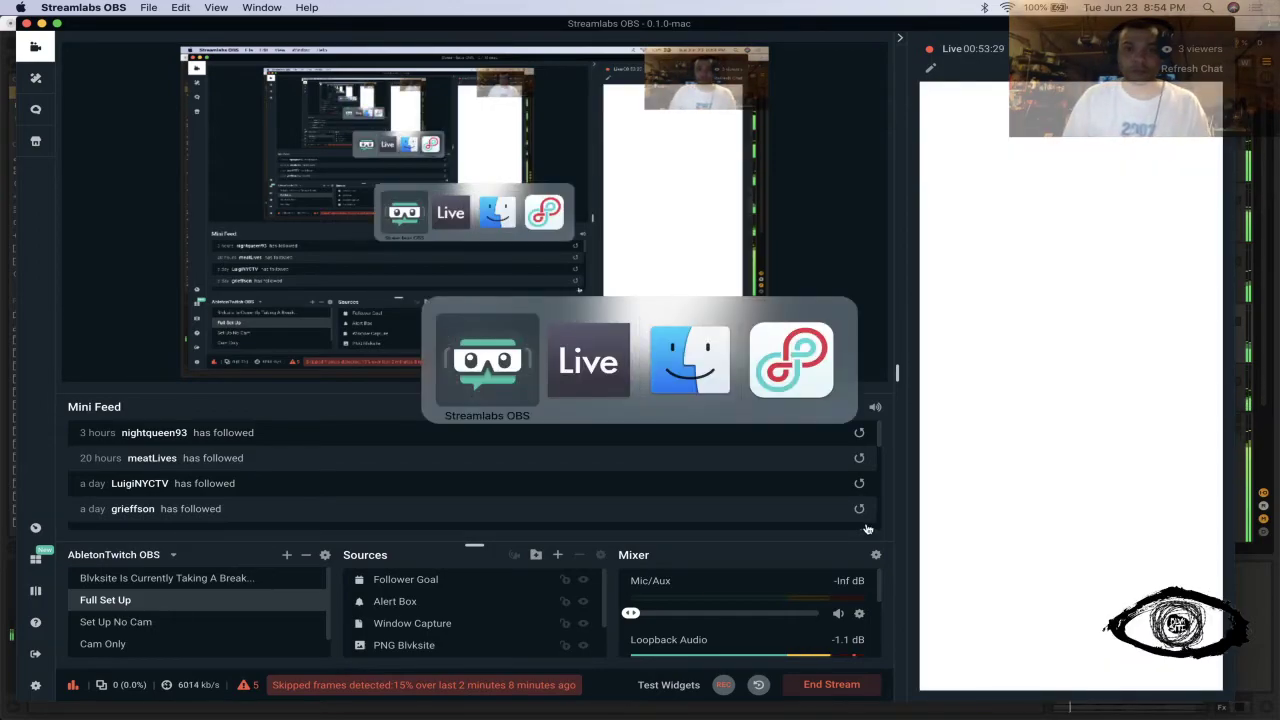
pyautogui.moveTo(800, 716)
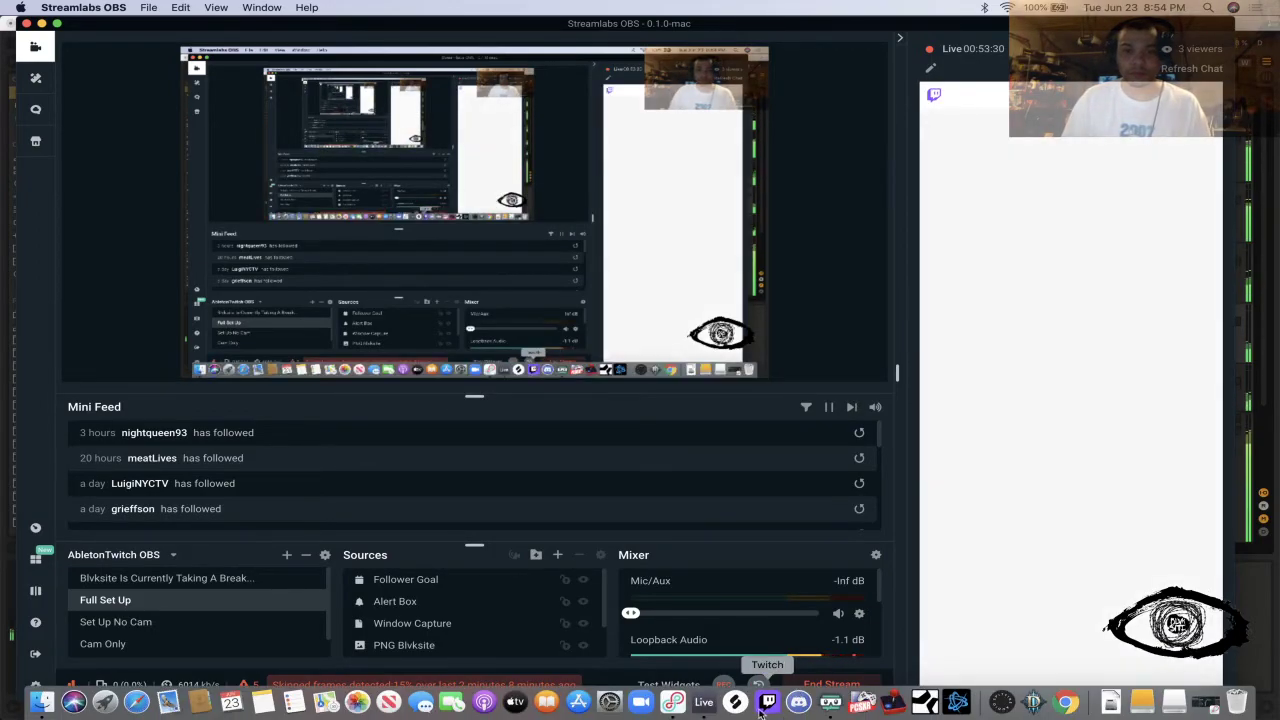
pyautogui.click(764, 704)
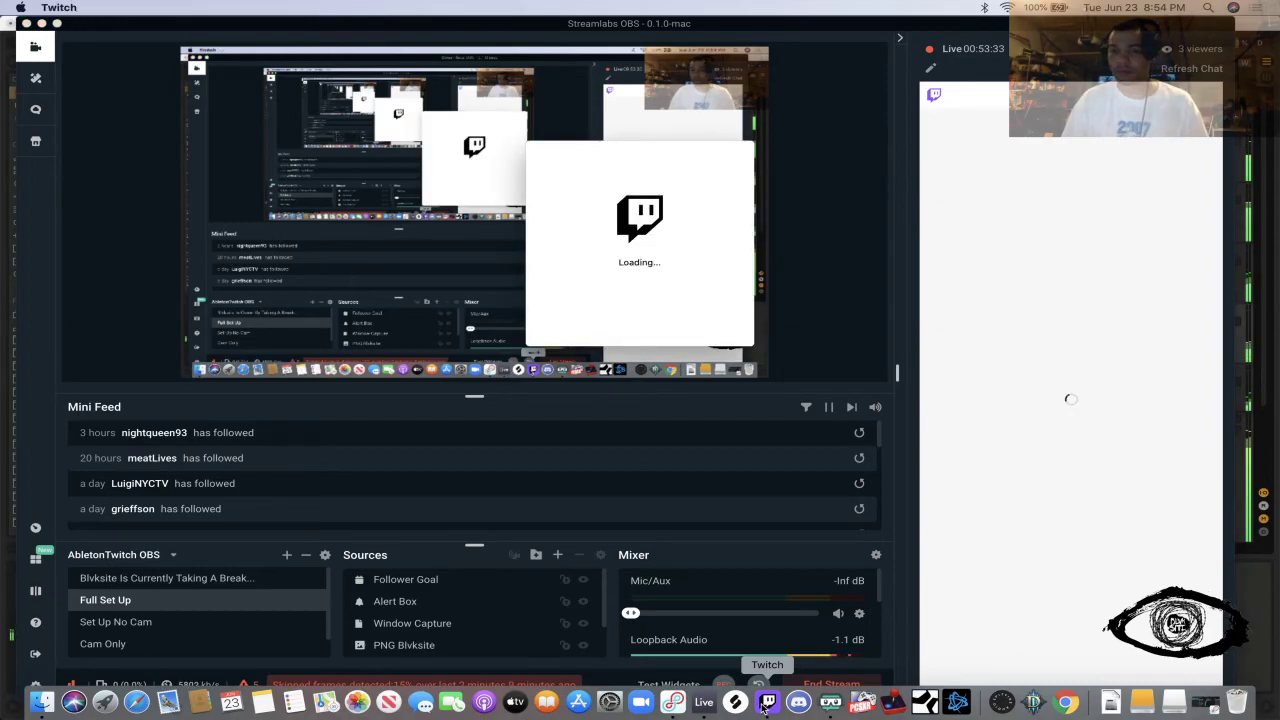
# - Check the Scarlett 6i6 USB monitor in Loopback, return to Live and move the Twitch window clear of the arrangement's timeline
pyautogui.click(676, 704)
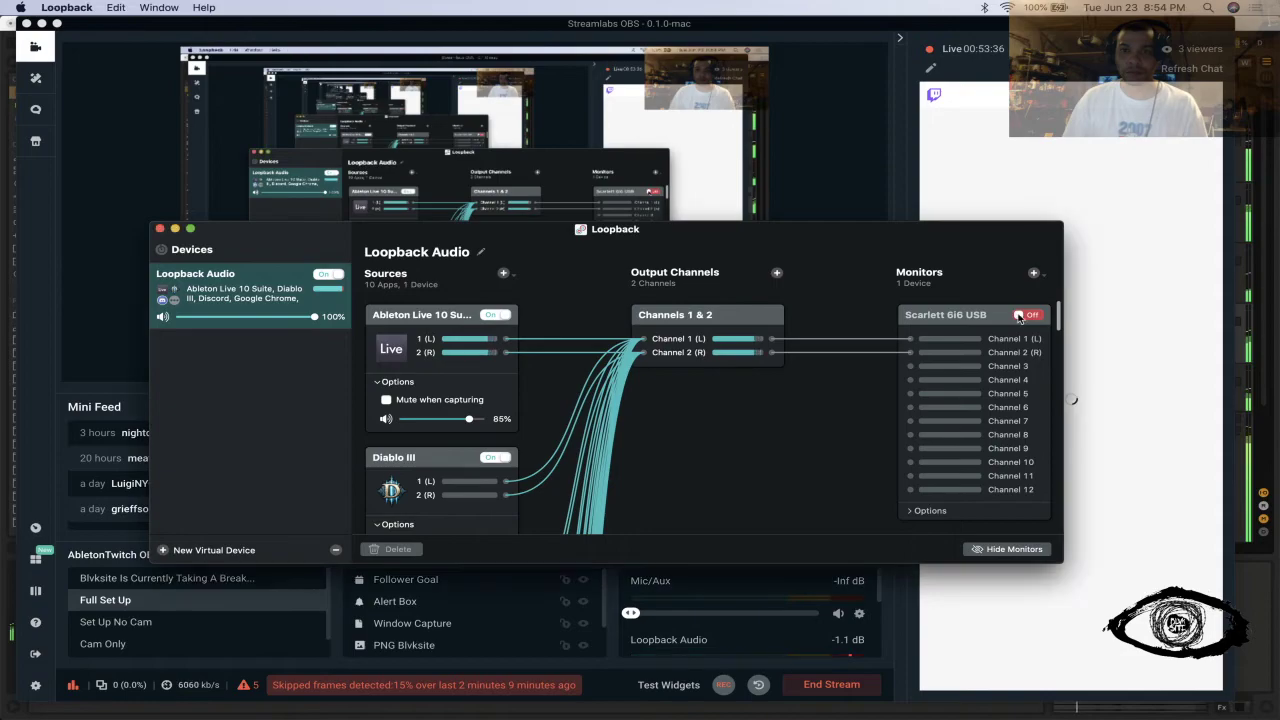
pyautogui.click(1244, 573)
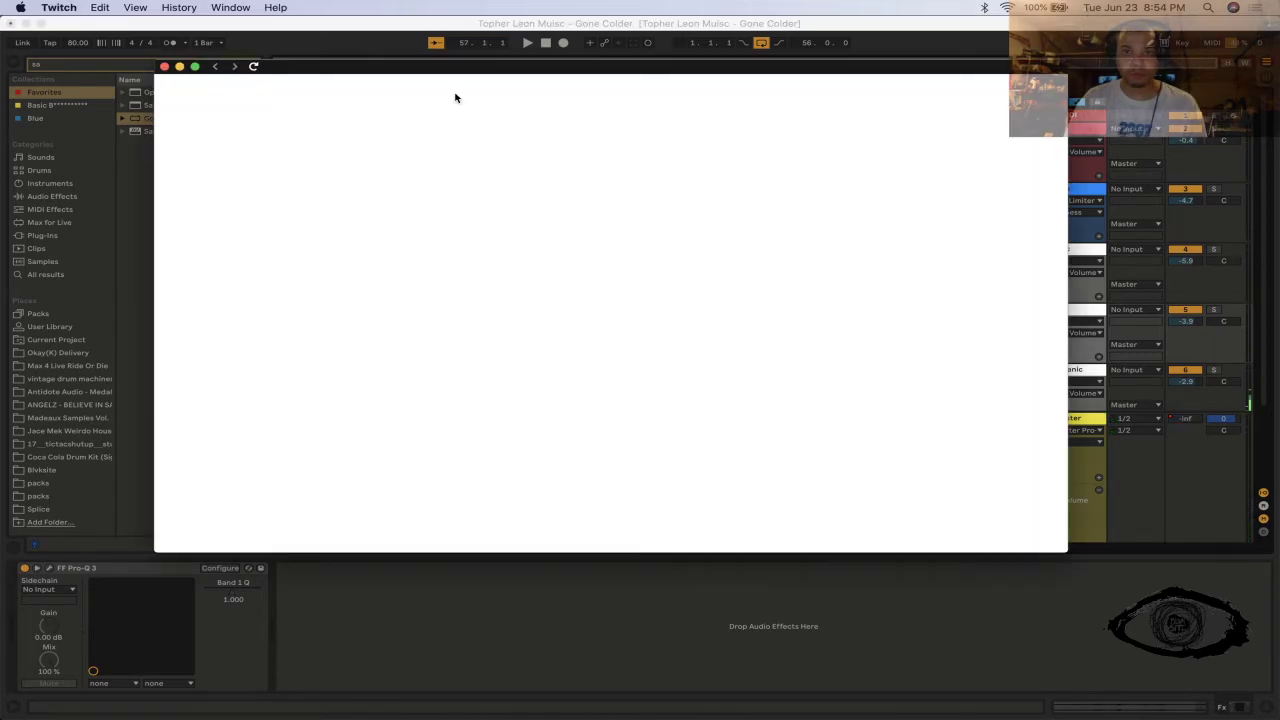
pyautogui.moveTo(455, 71); pyautogui.dragTo(462, 239)
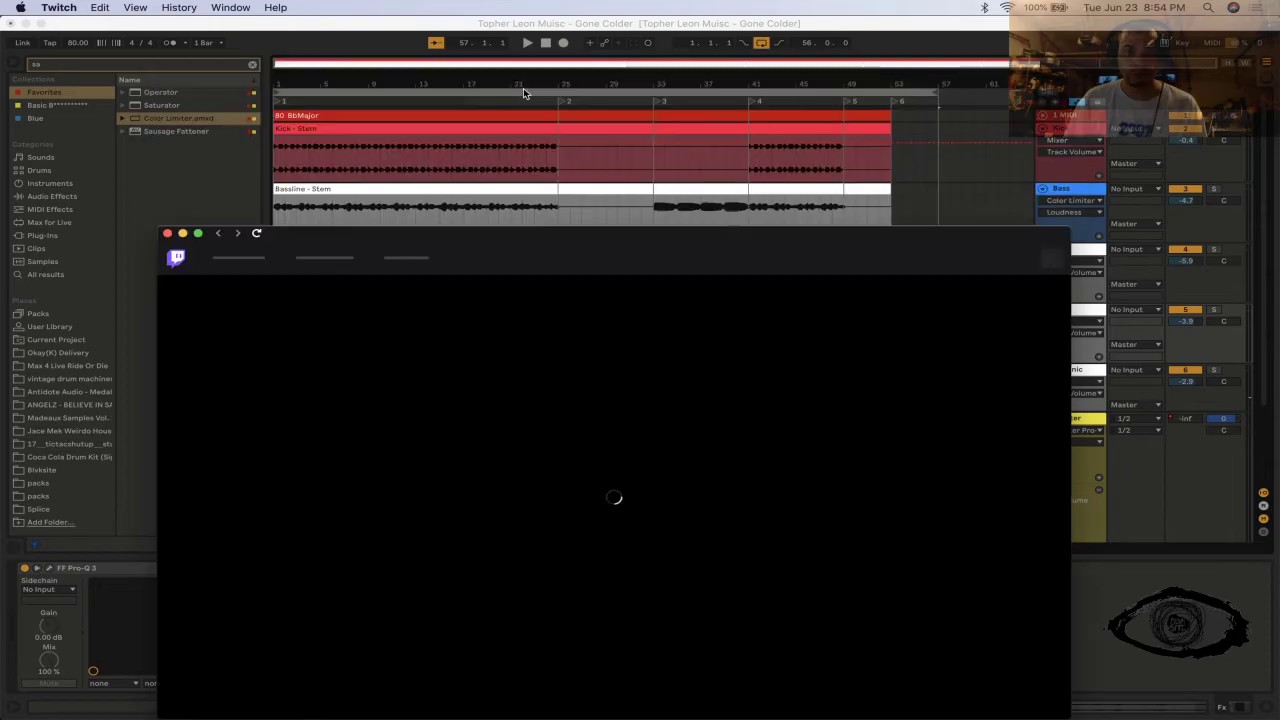
# - Select the 56-bar loop range and export the Master at 44100 Hz as 24-bit WAV and 320 kbps MP3 into Downloads
pyautogui.click(524, 93)
pyautogui.click(521, 93)
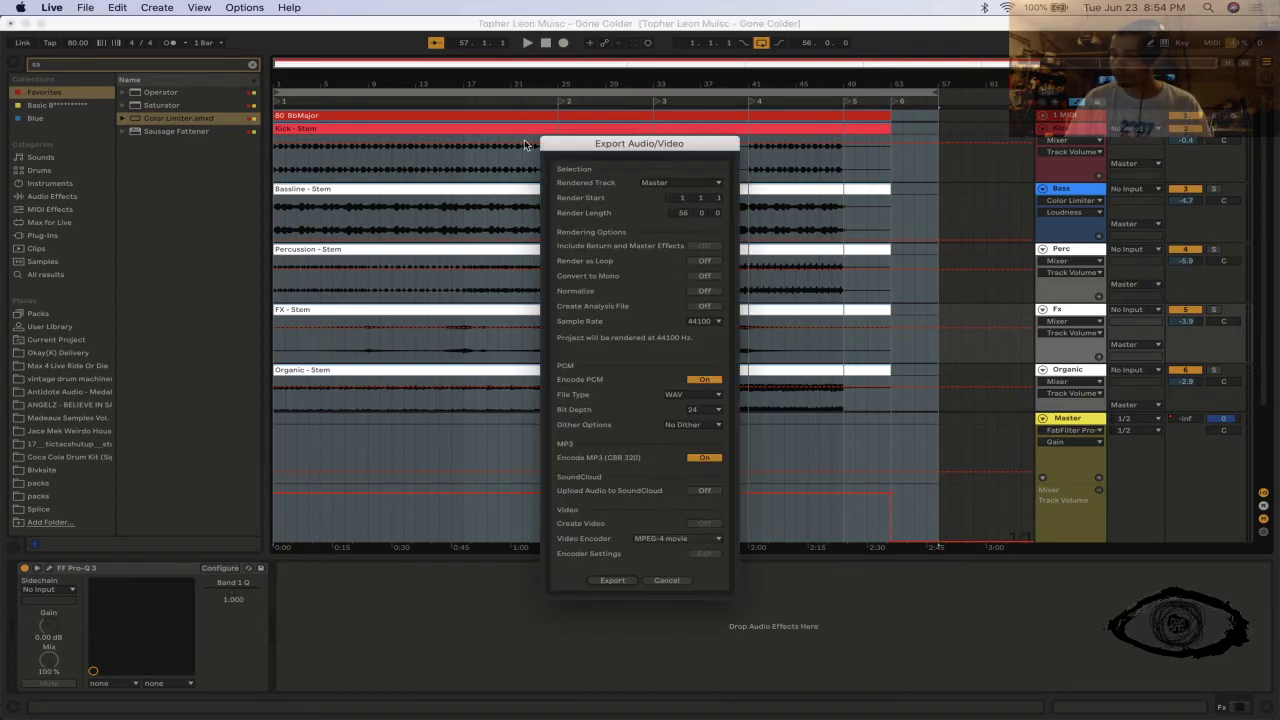
pyautogui.click(625, 579)
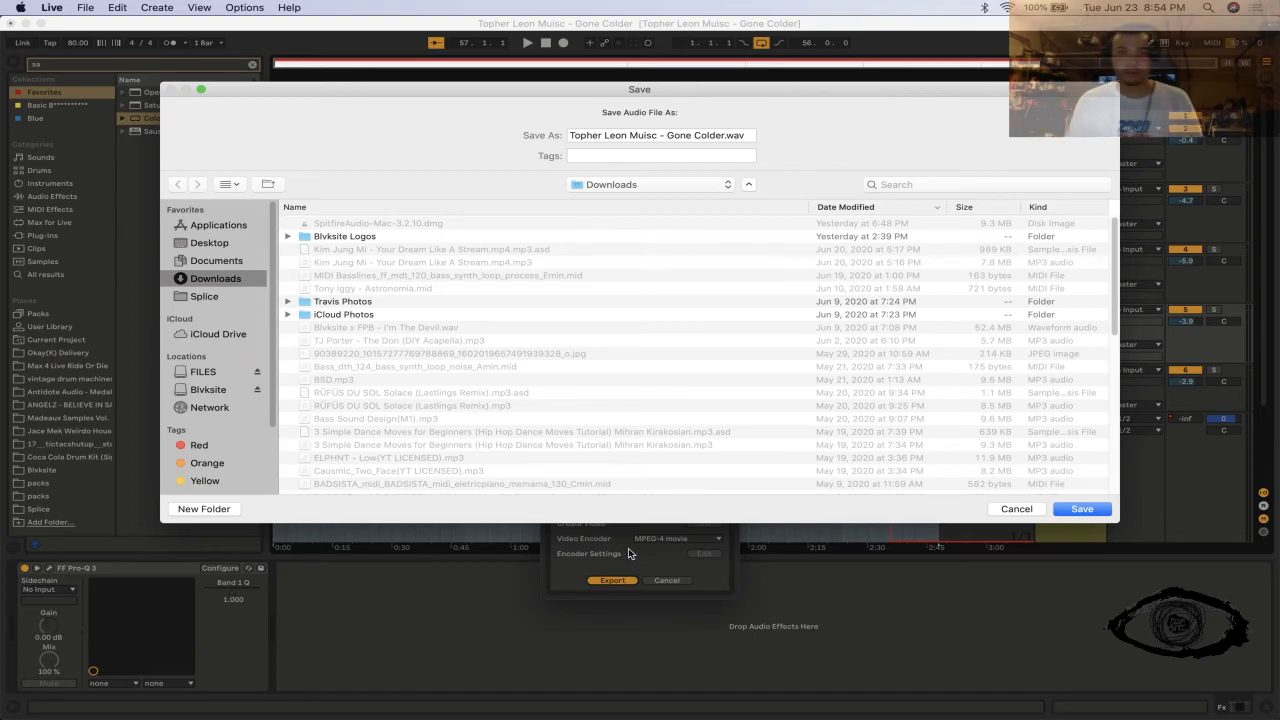
pyautogui.click(1071, 509)
# - Switch to Twitch, bring its whole window into view and open the song artist's followed channel
pyautogui.press('super+Tab')
pyautogui.press('super+Tab')
pyautogui.press('super+shift+Tab')
pyautogui.press('super+shift+Tab')
pyautogui.press('super+Tab')
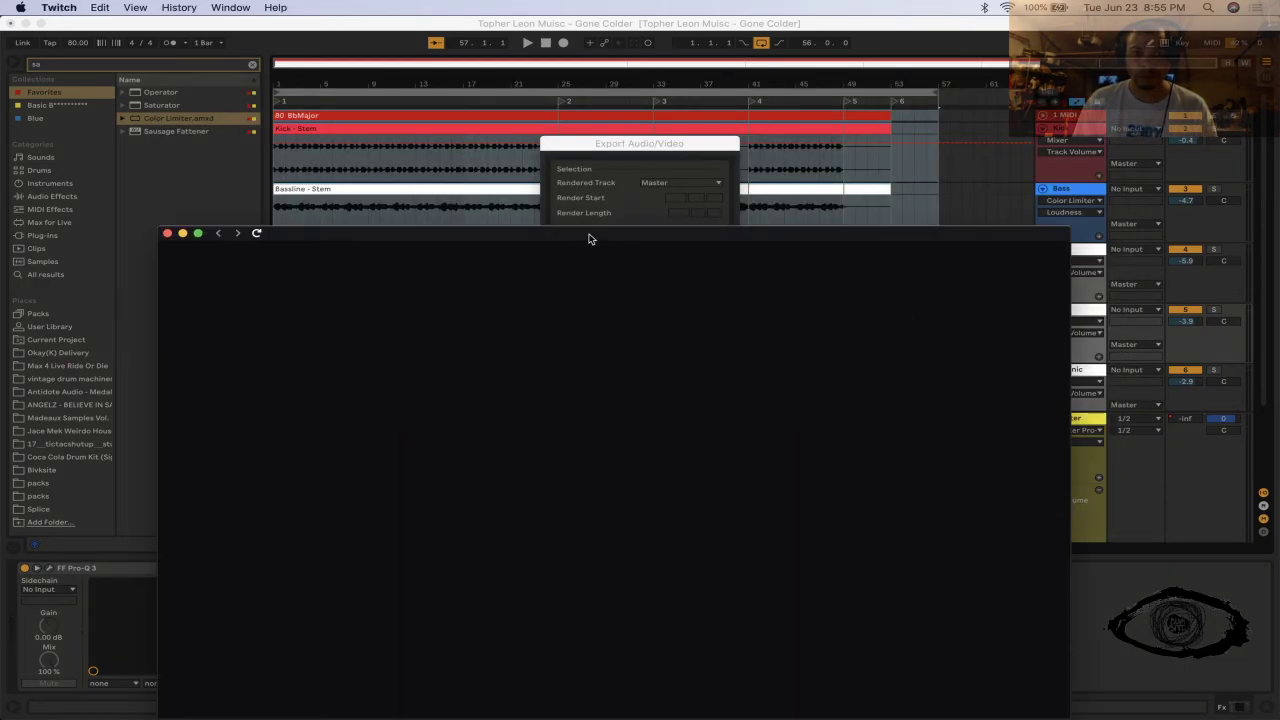
pyautogui.moveTo(591, 237); pyautogui.dragTo(635, 113)
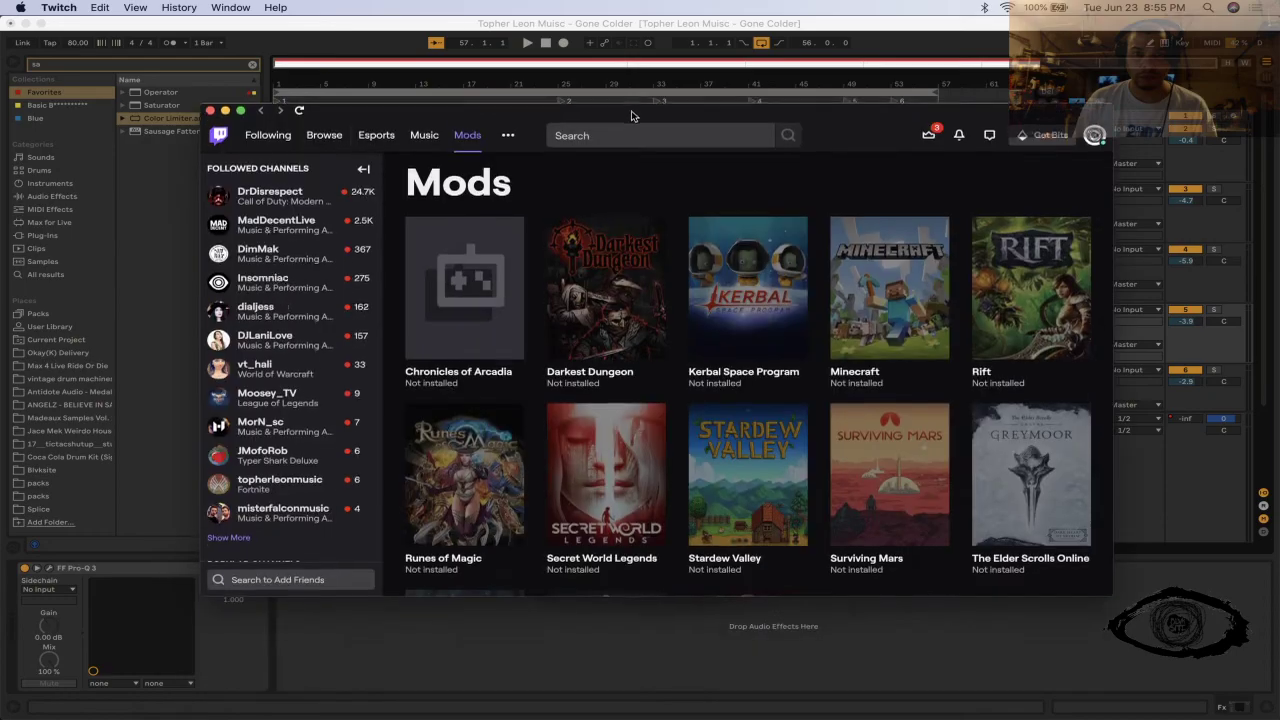
pyautogui.click(263, 488)
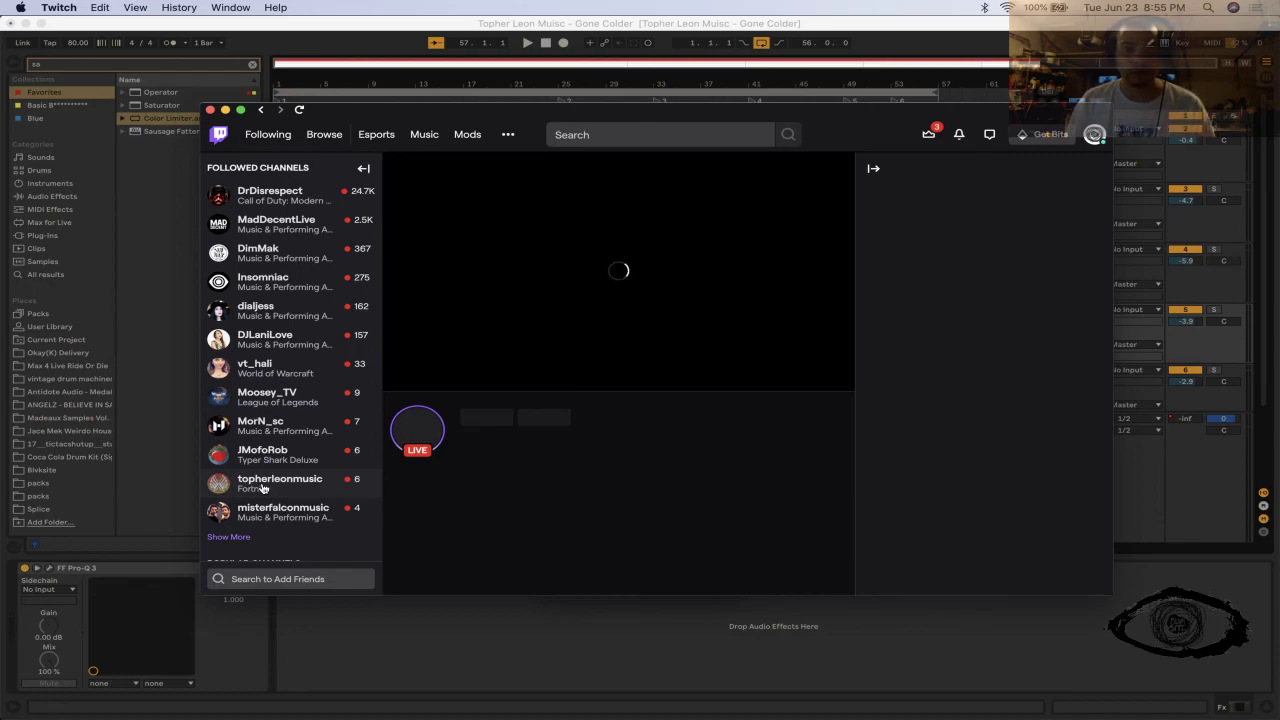
# - Switch to Loopback to get at the stream's audio routing
pyautogui.press('super+Tab')
pyautogui.press('super+Tab')
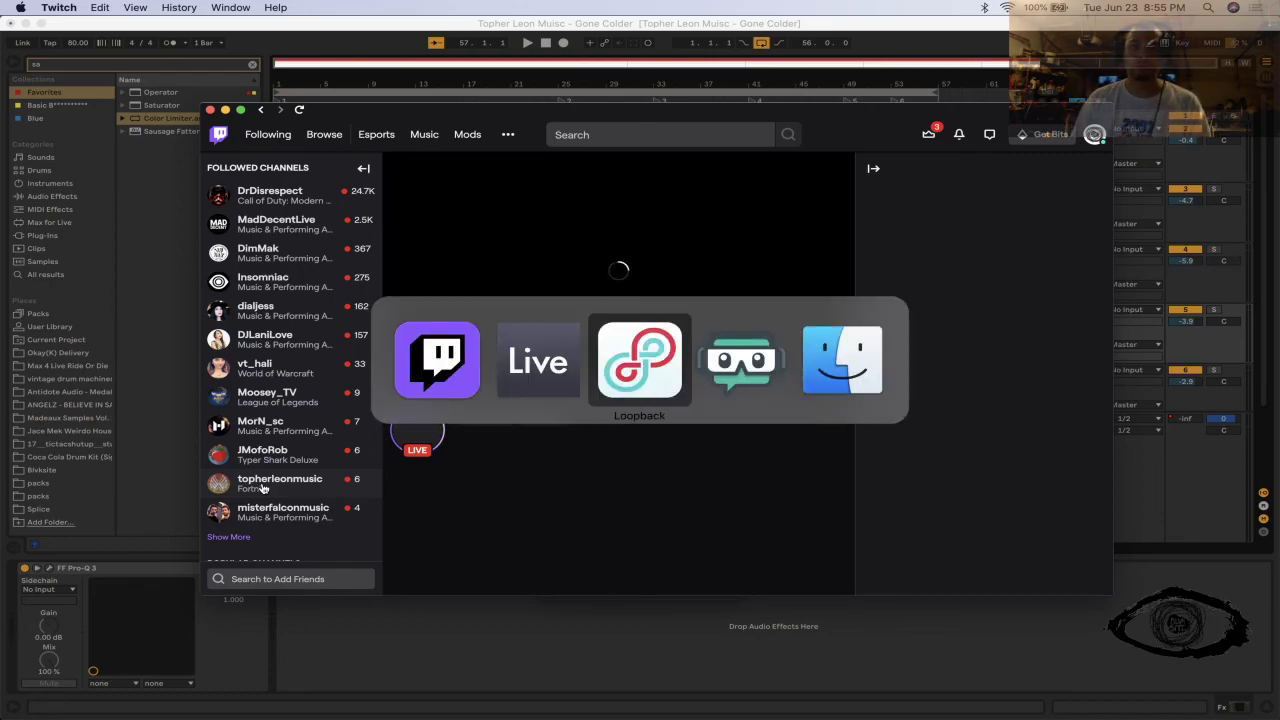